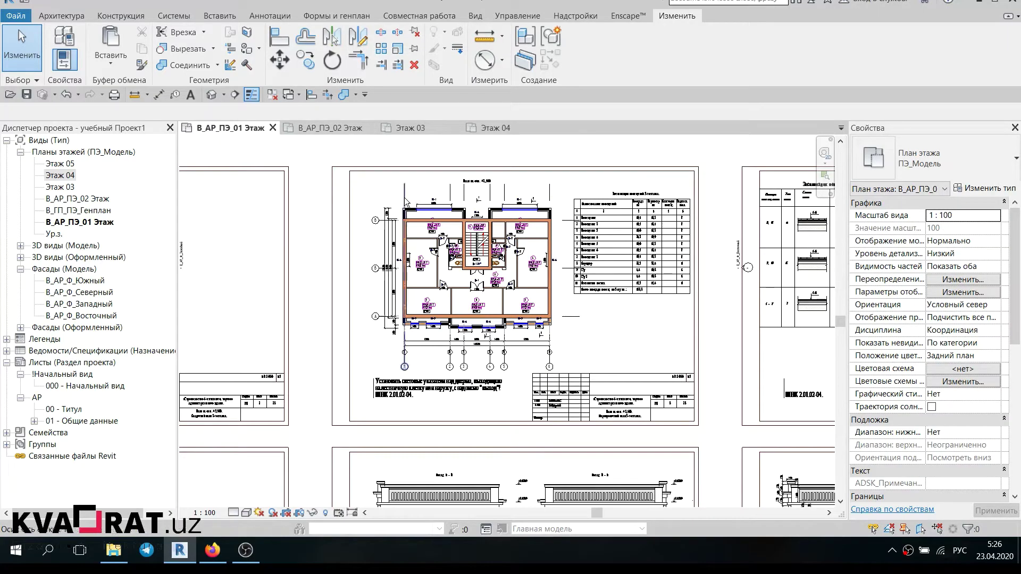
# Step: Delete the imported DWG from the В_АР_ПЭ_01 plan and zoom out to the whole plan
pyautogui.scroll(1, 353, 180)
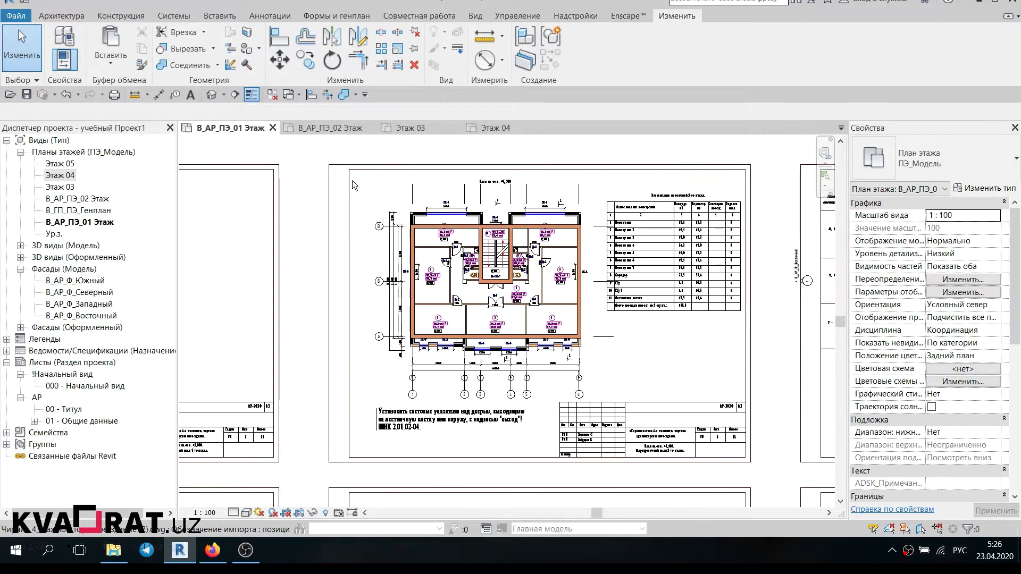
pyautogui.click(353, 180)
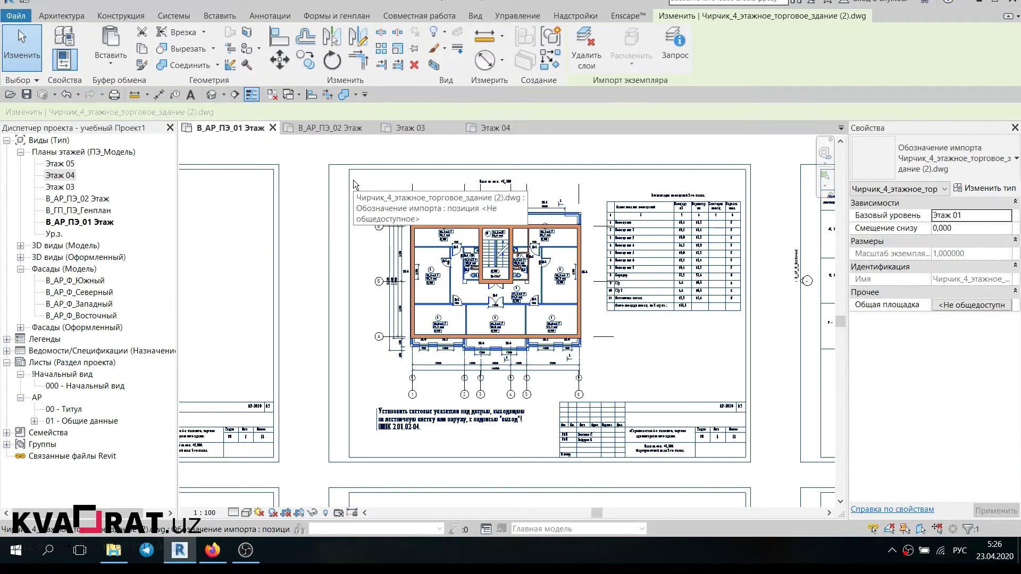
pyautogui.click(415, 65)
pyautogui.click(415, 64)
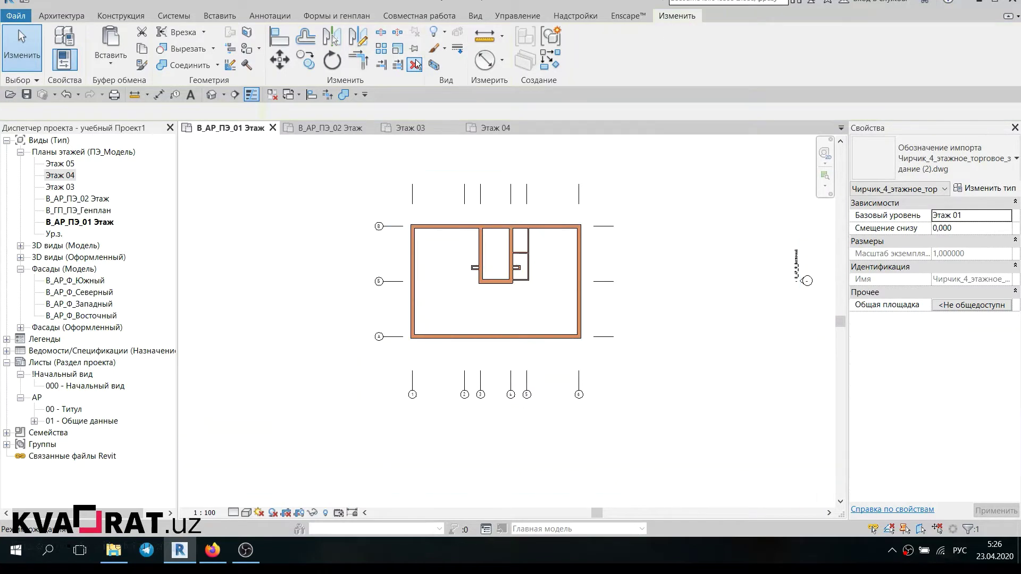
pyautogui.scroll(-3, 435, 244)
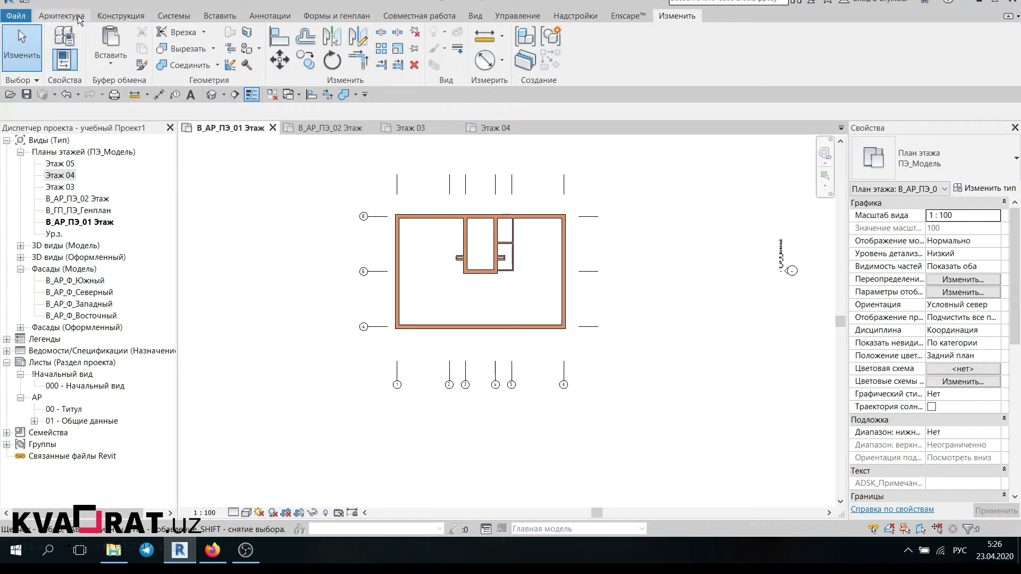
# Step: Start column placement with the ADSK_КолоннаЖБ_Прямоугольная 400x400 мм type
pyautogui.click(120, 16)
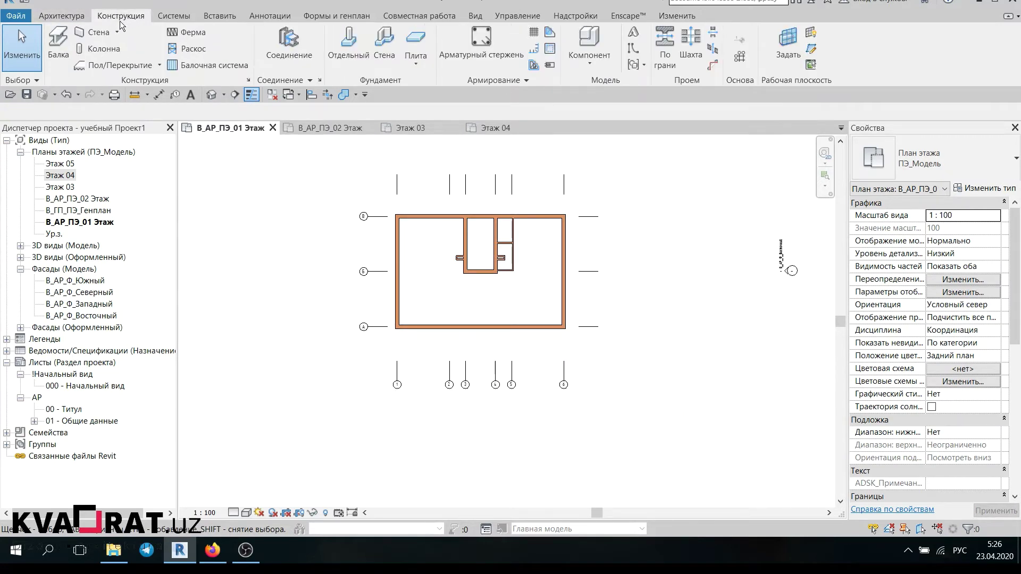
pyautogui.click(73, 11)
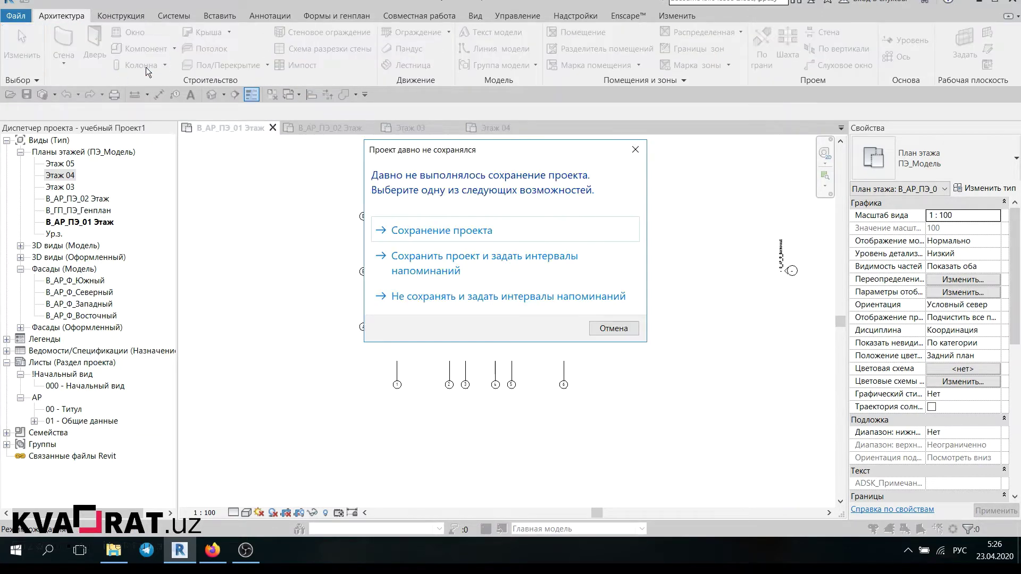
pyautogui.click(617, 330)
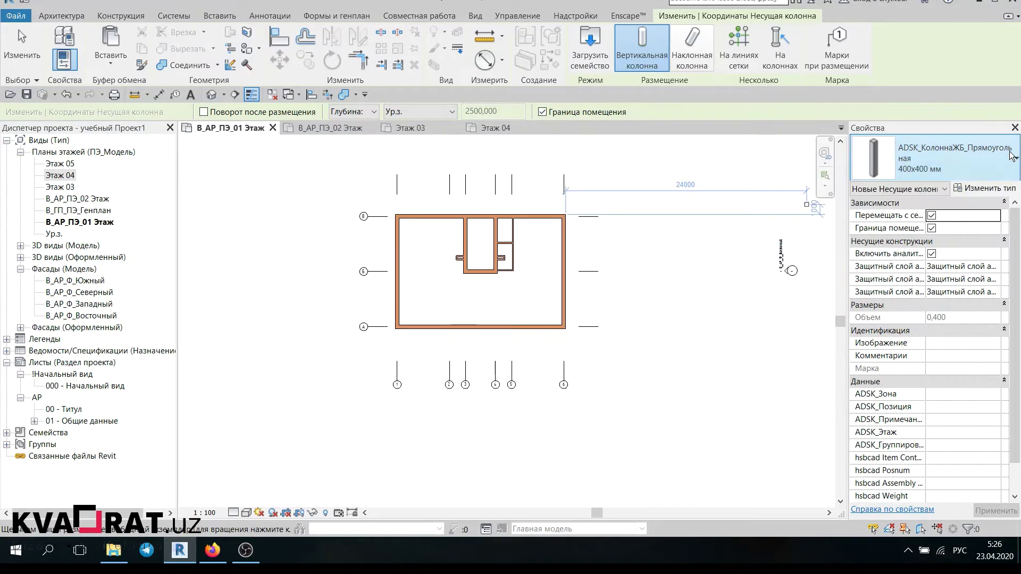
pyautogui.click(1011, 155)
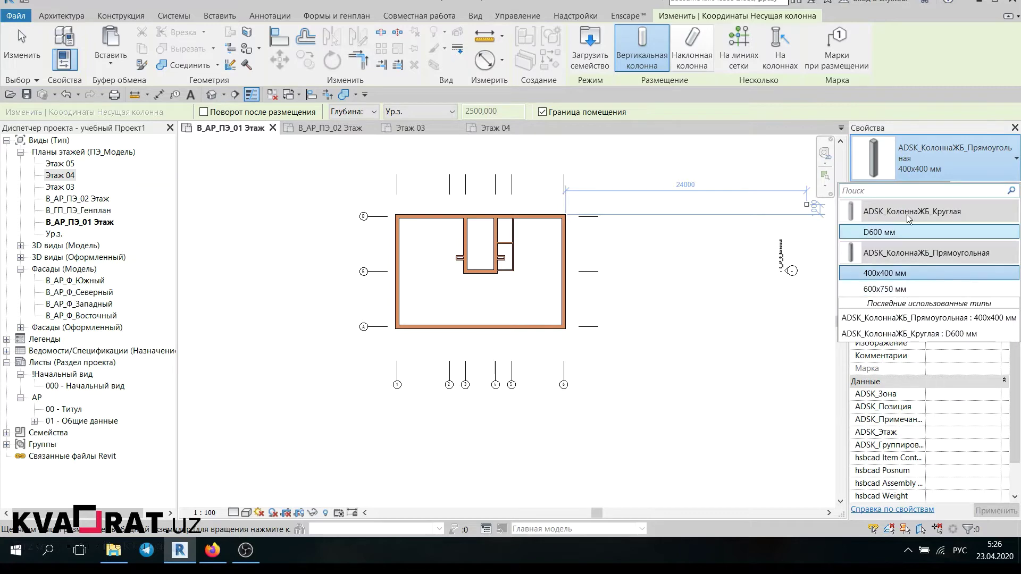
pyautogui.click(903, 271)
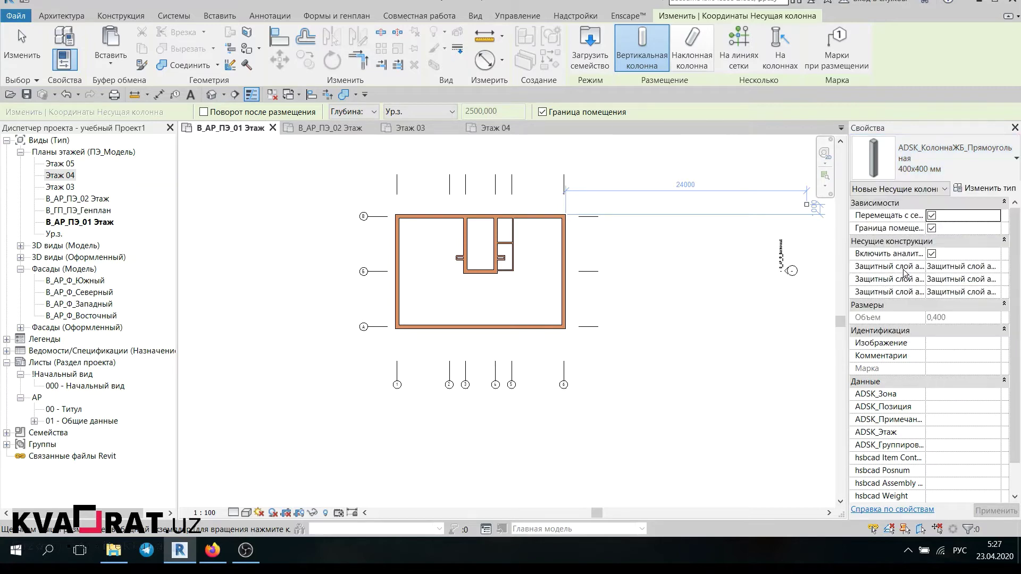
pyautogui.click(600, 57)
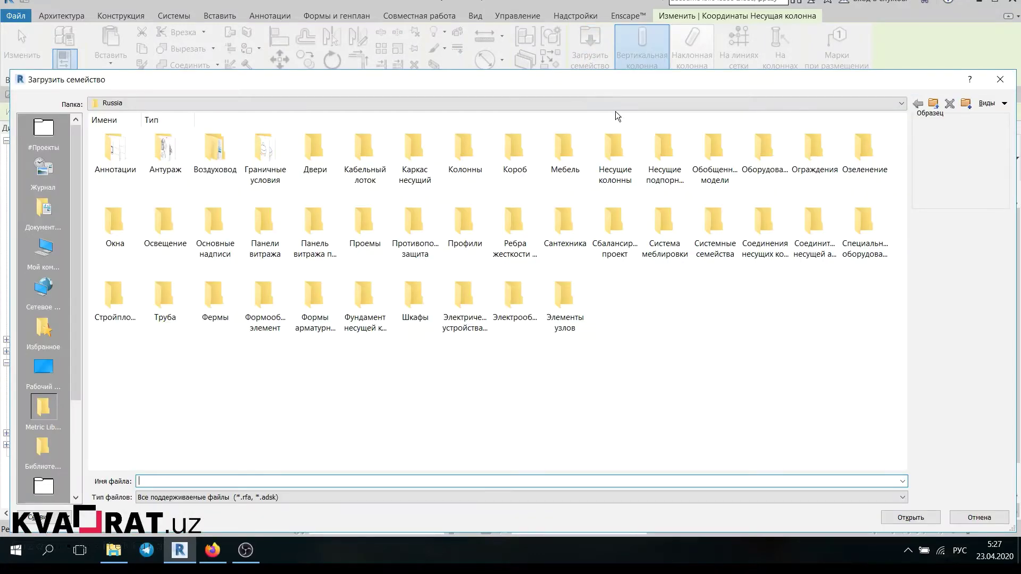
pyautogui.doubleClick(614, 154)
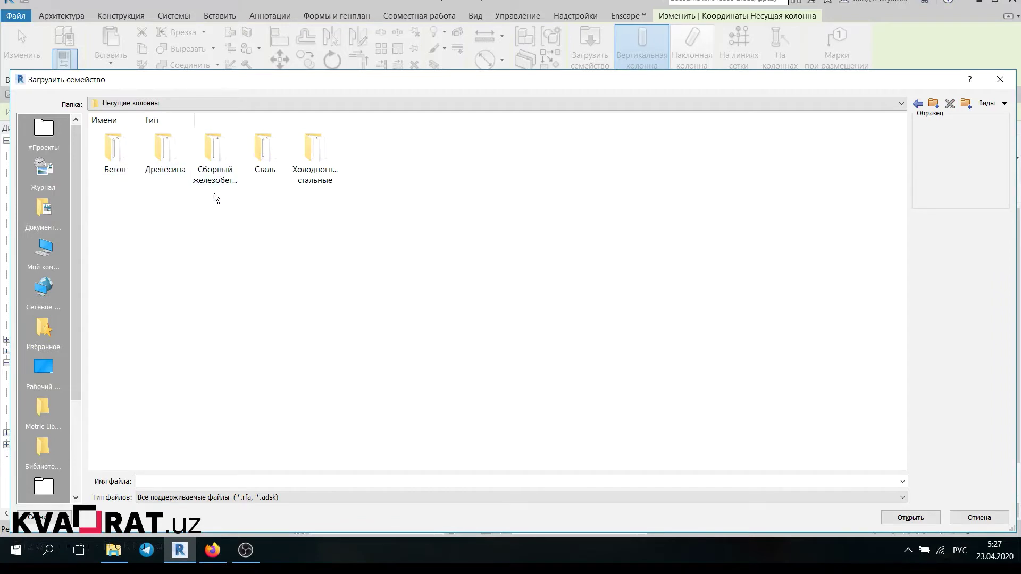
pyautogui.doubleClick(115, 159)
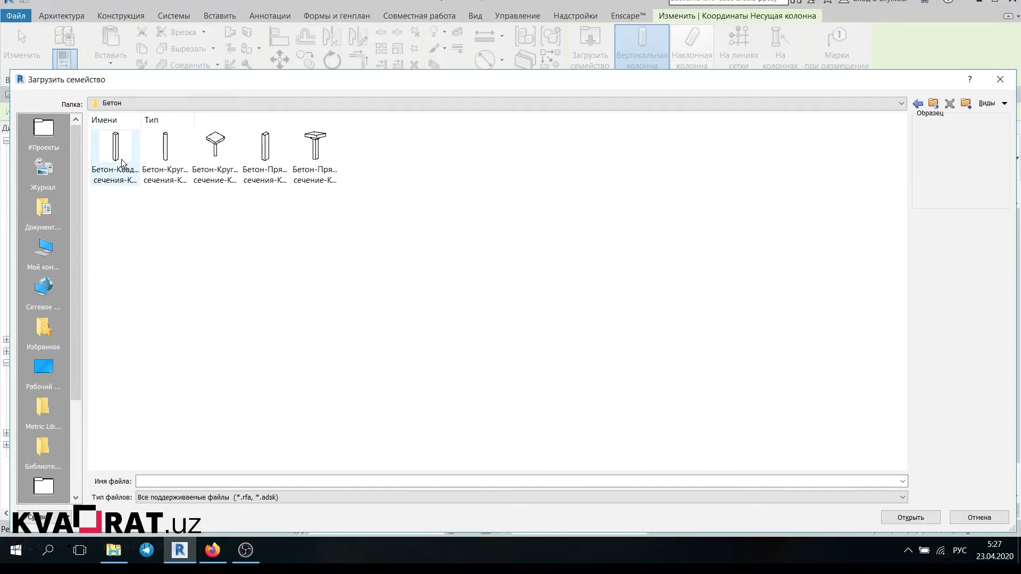
pyautogui.click(118, 181)
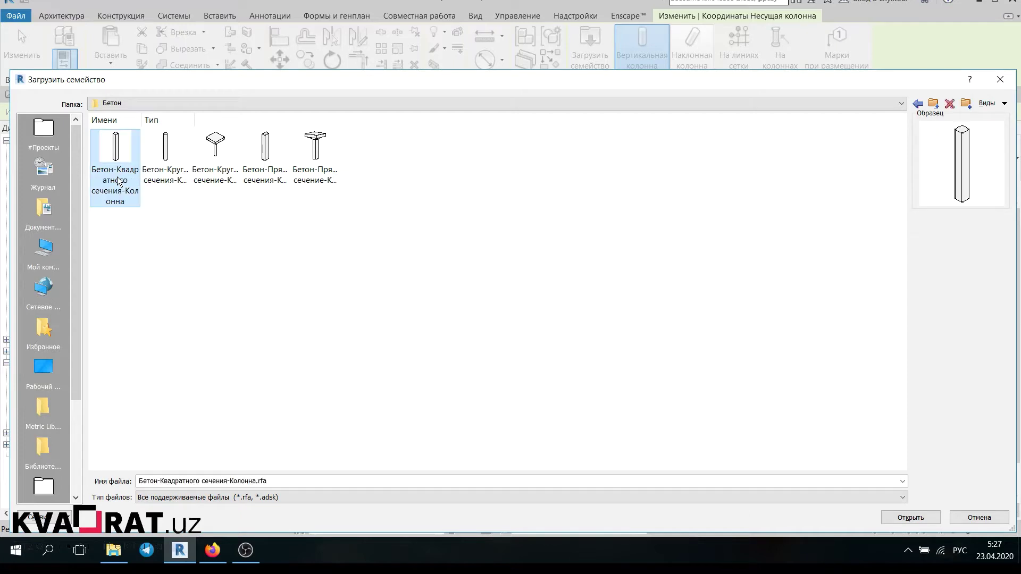
pyautogui.click(158, 197)
pyautogui.click(208, 185)
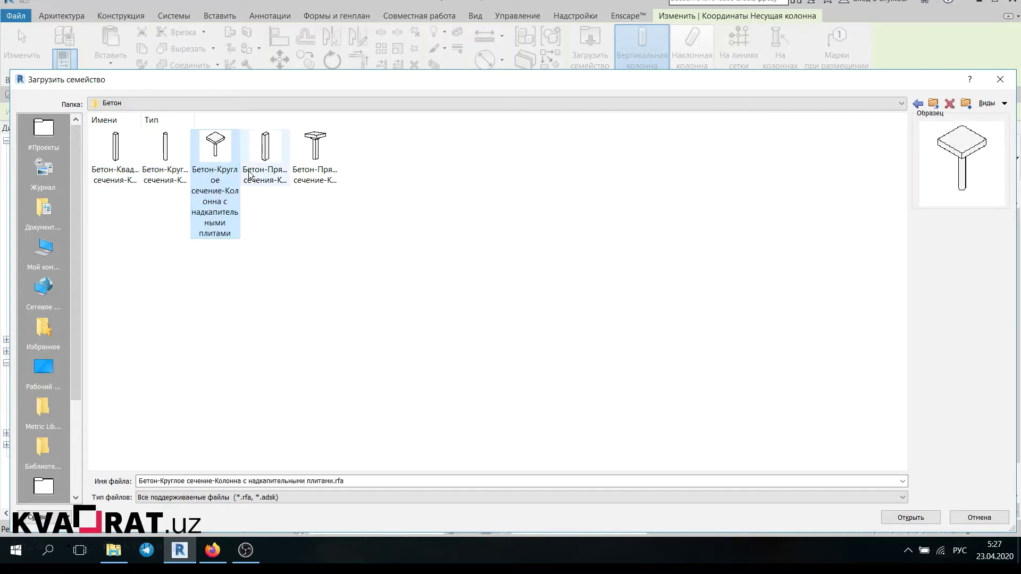
pyautogui.click(250, 192)
pyautogui.click(321, 185)
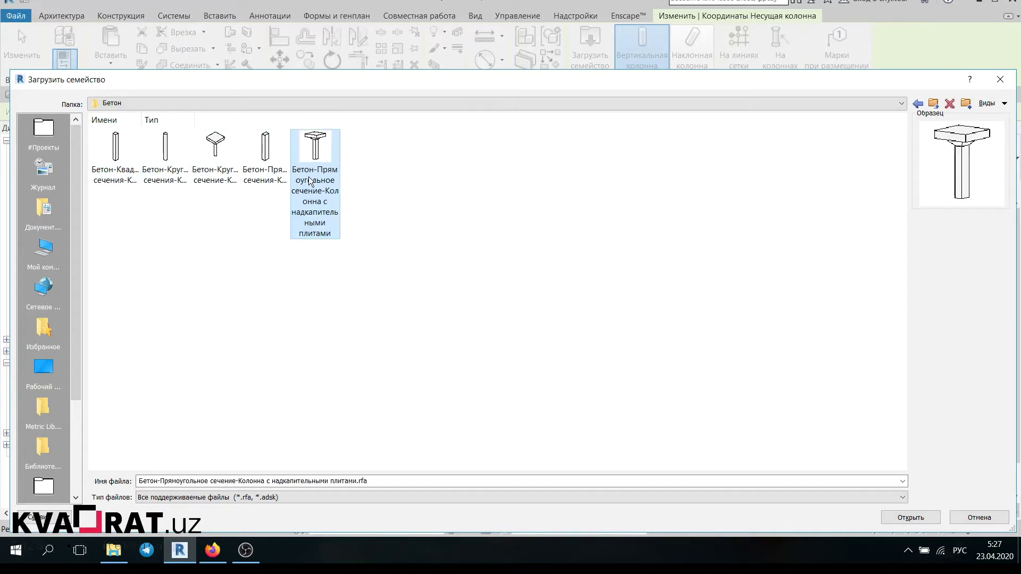
pyautogui.click(116, 176)
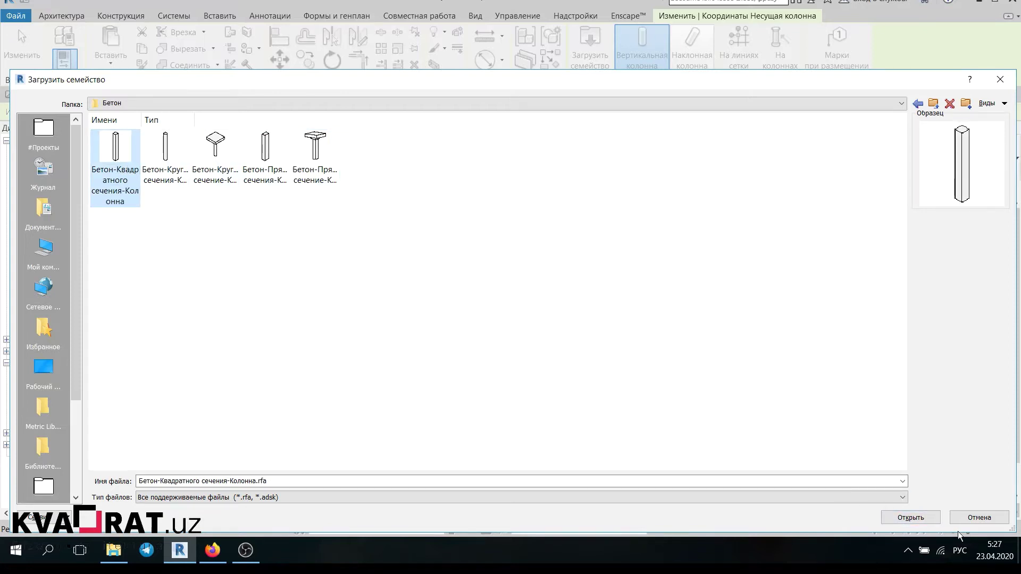
pyautogui.click(983, 518)
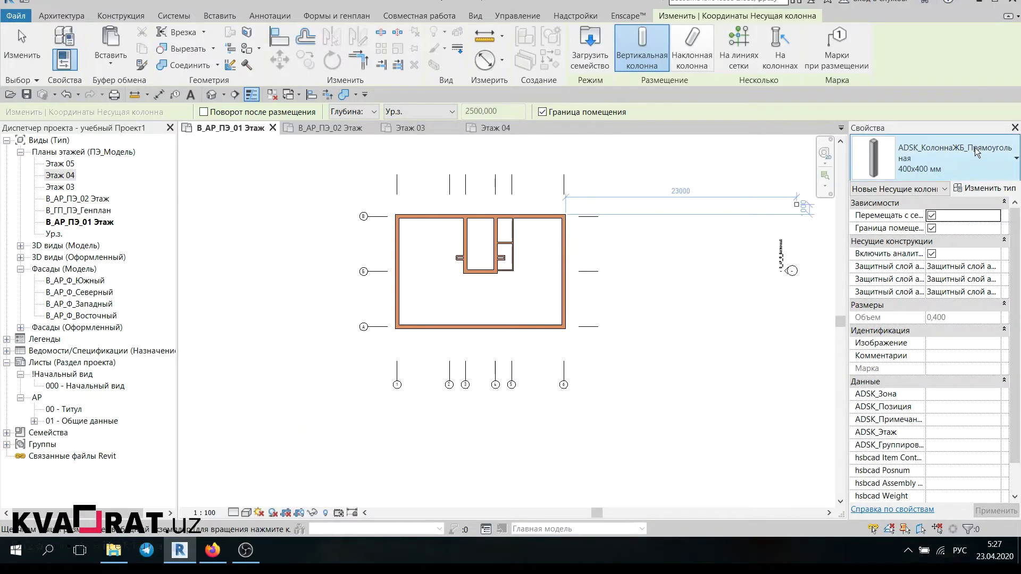
# Step: Set the column to Height, rising to Этаж 02
pyautogui.scroll(2, 416, 215)
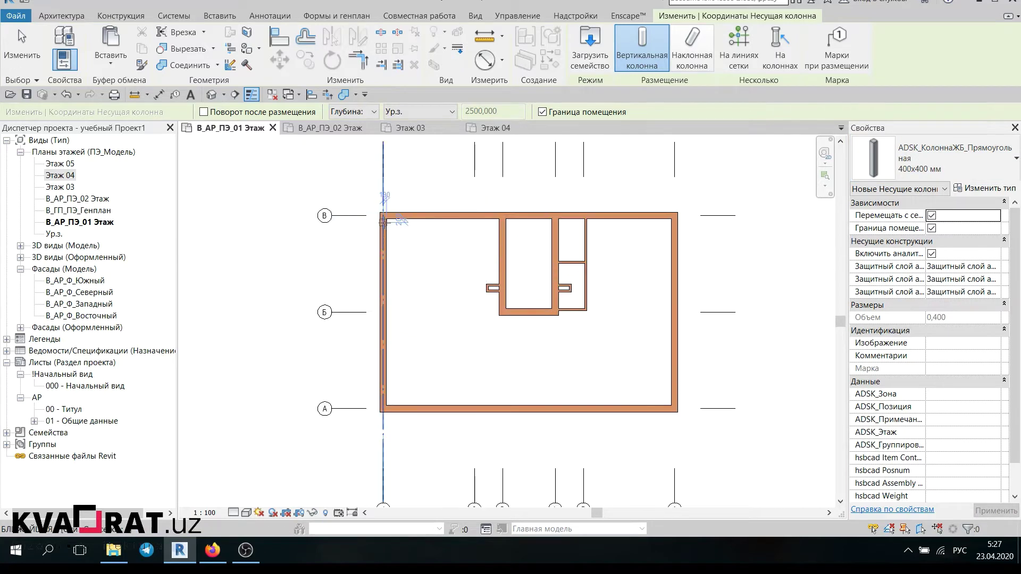
pyautogui.scroll(2, 406, 221)
pyautogui.scroll(-3, 394, 231)
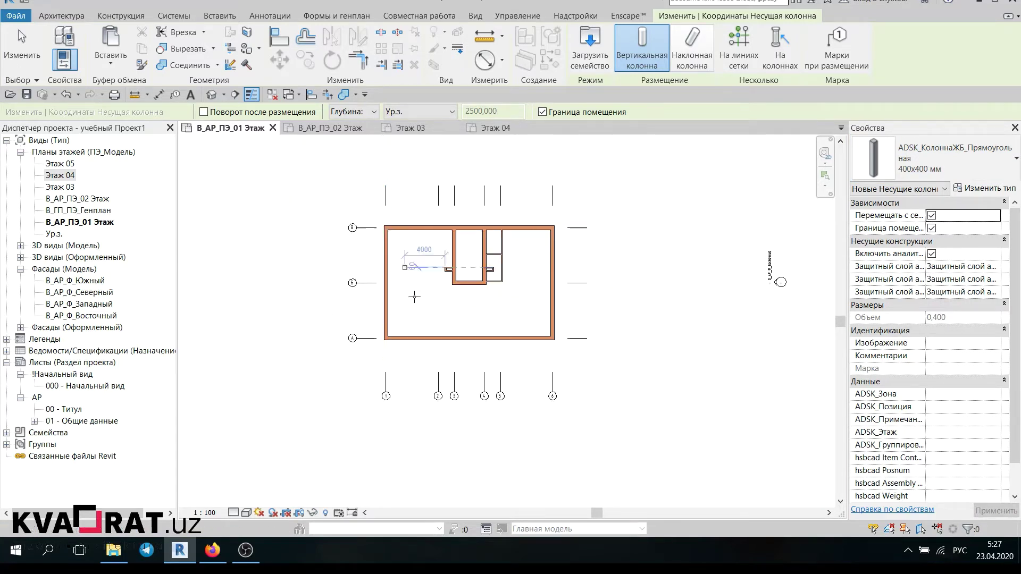
pyautogui.scroll(2, 366, 253)
pyautogui.scroll(1, 386, 234)
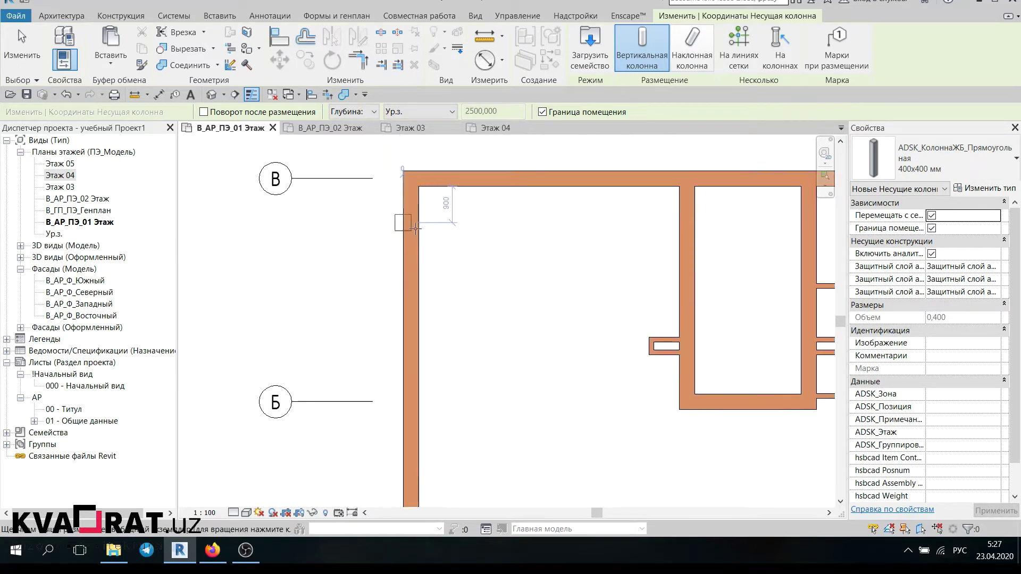
pyautogui.scroll(1, 419, 212)
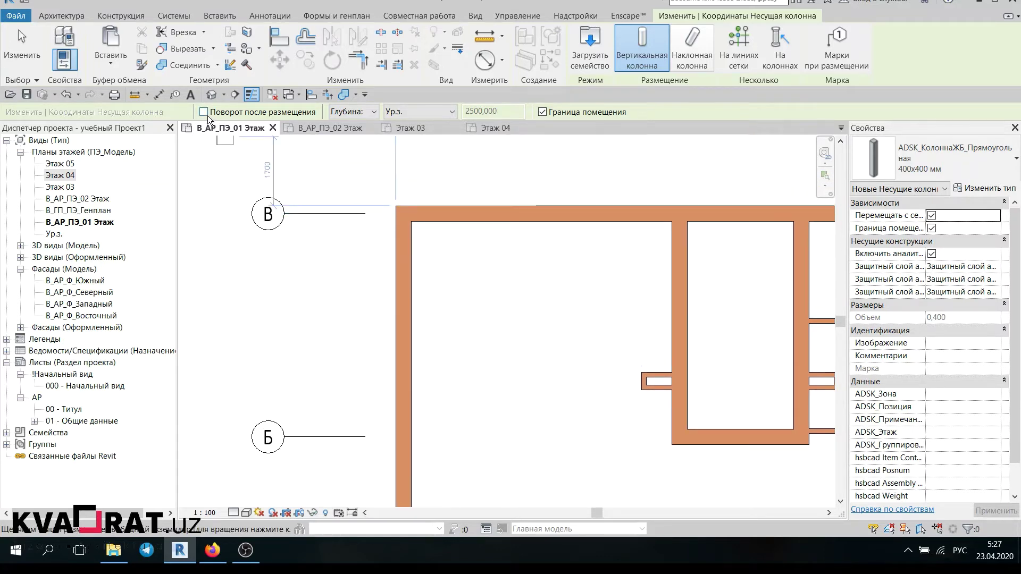
pyautogui.click(371, 113)
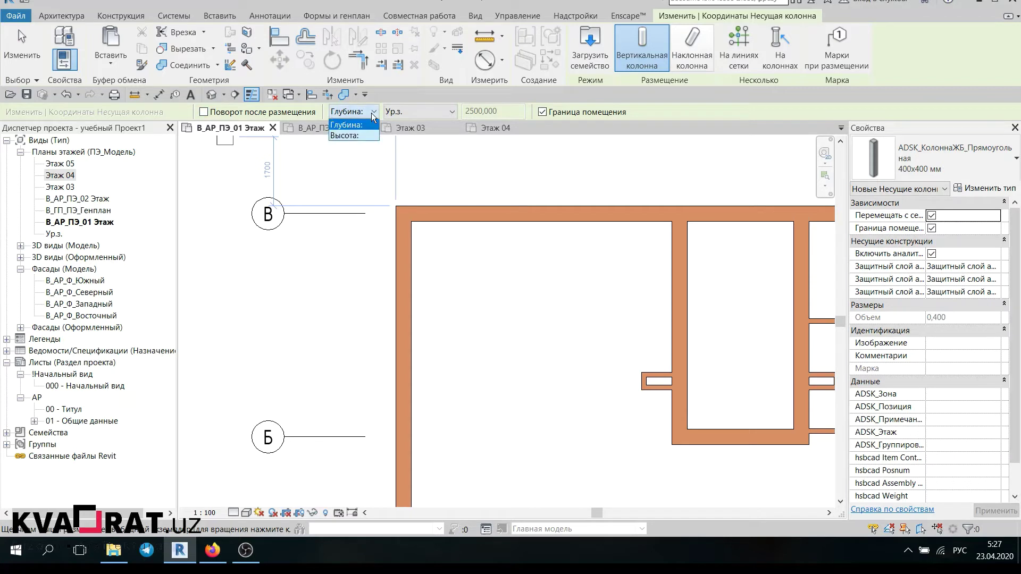
pyautogui.click(352, 136)
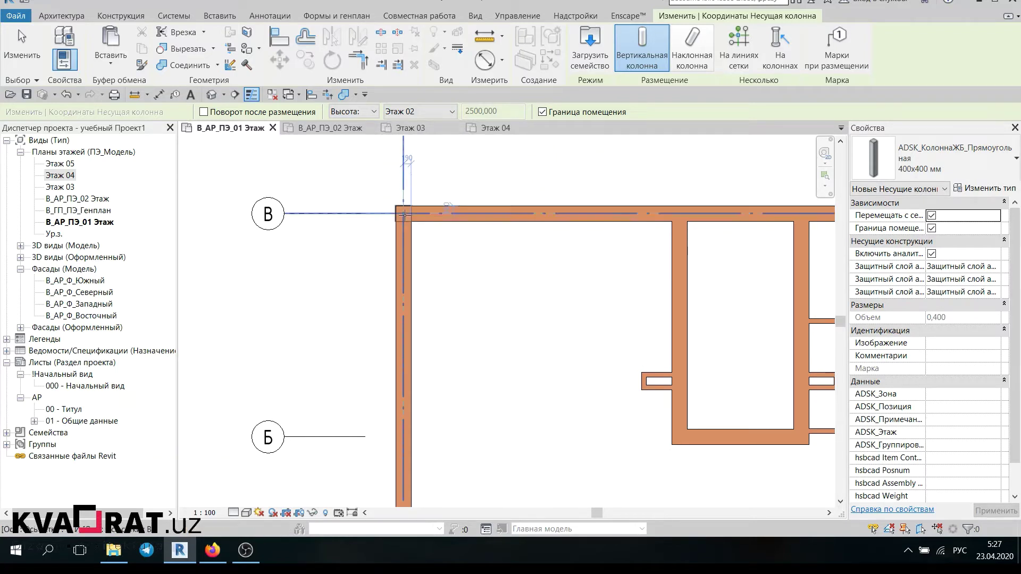
# Step: Place the 400x400 мм column at the top-left wall corner on grid В
pyautogui.scroll(2, 404, 221)
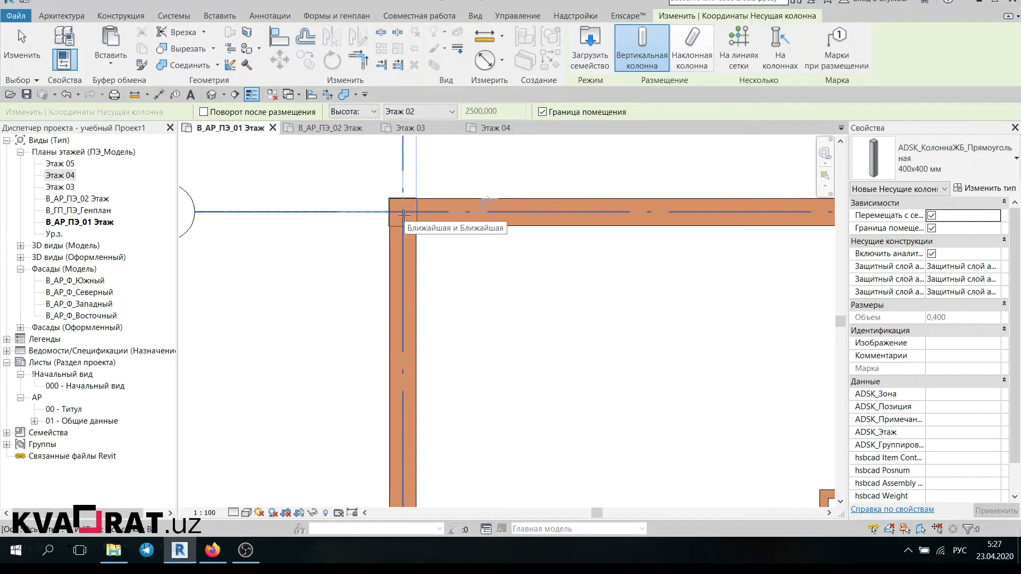
pyautogui.click(404, 214)
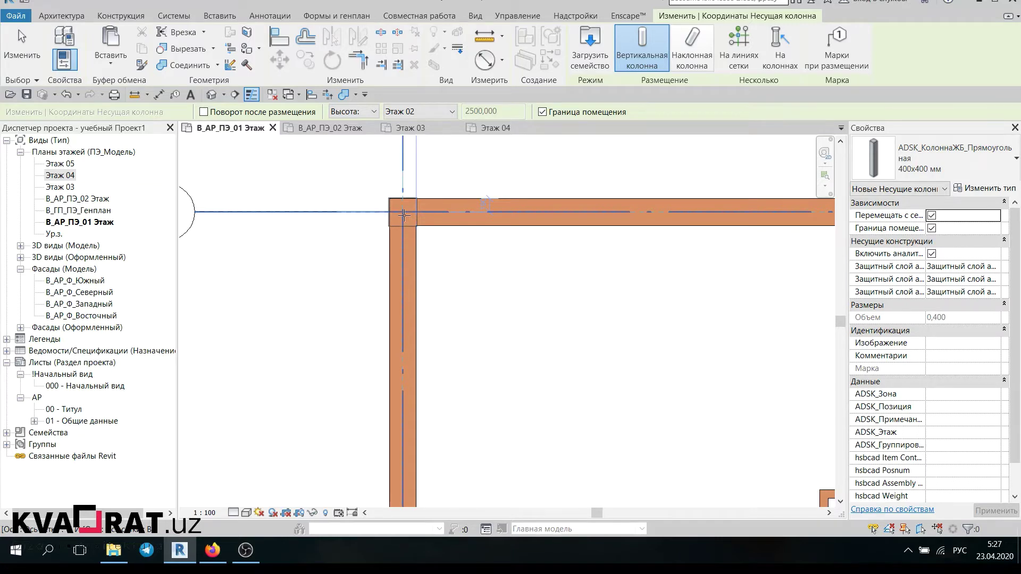
pyautogui.click(404, 215)
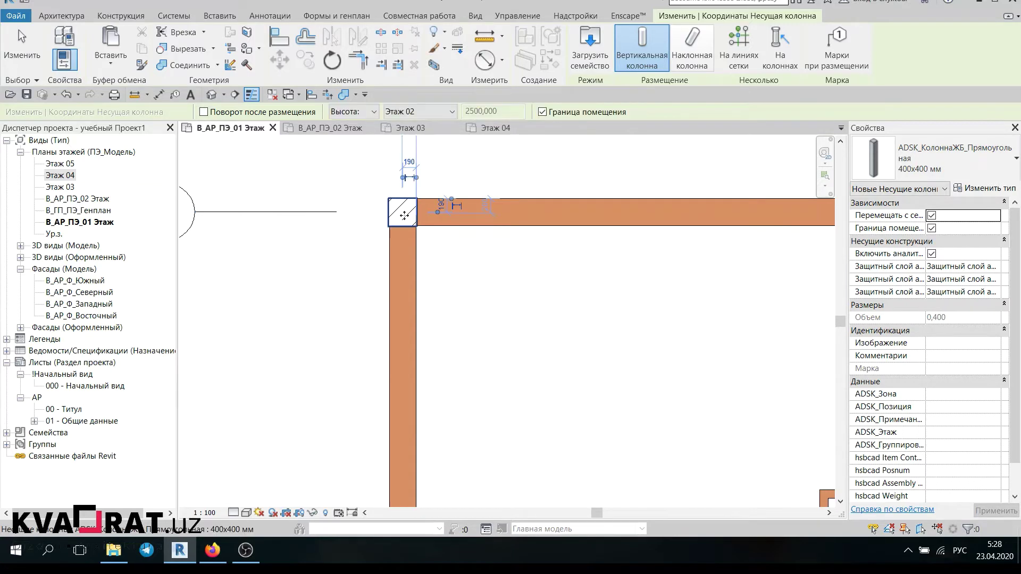
pyautogui.scroll(-3, 376, 245)
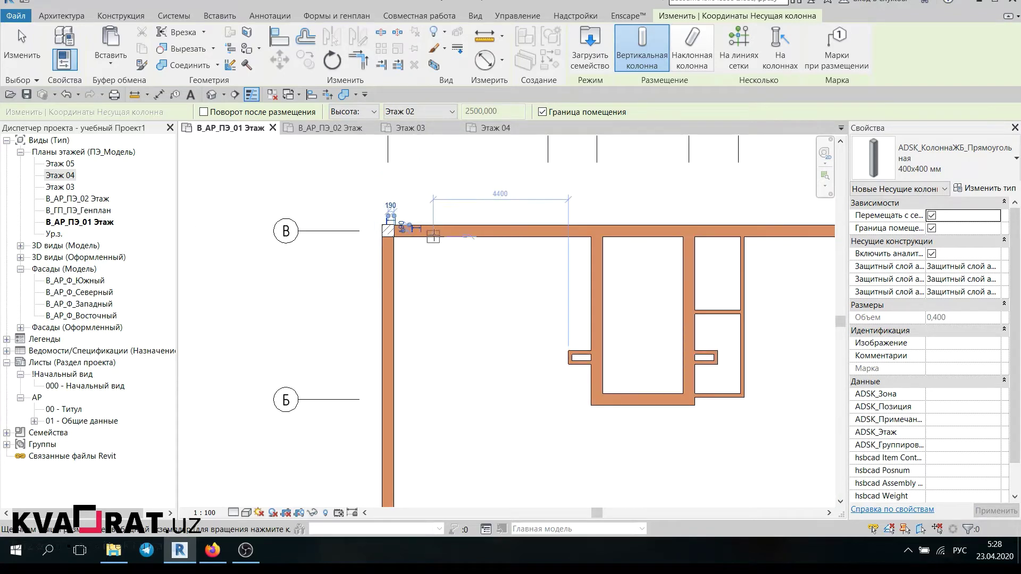
pyautogui.scroll(-2, 434, 236)
# Step: Delete the stray column at the top-left wall corner
pyautogui.click(24, 62)
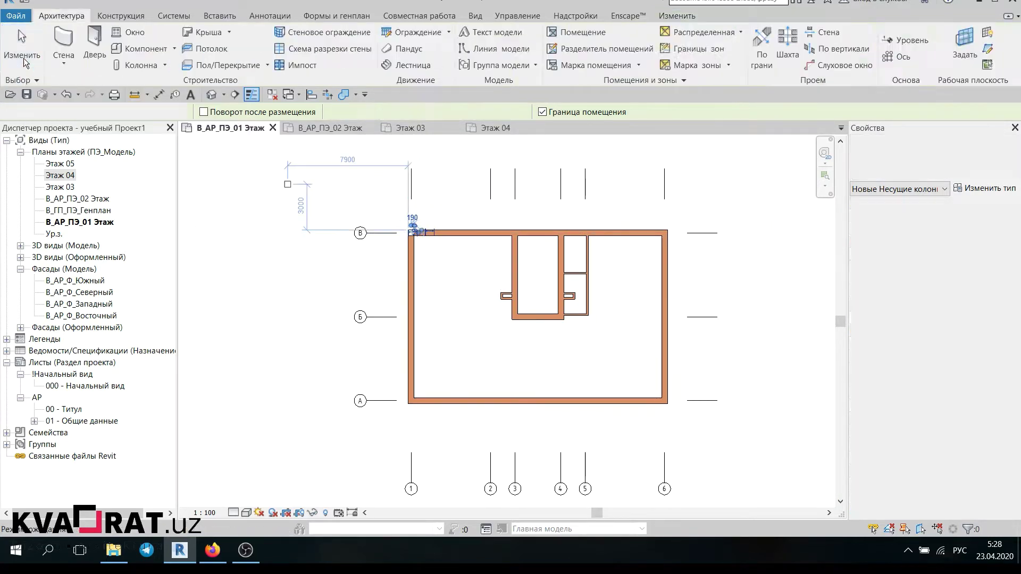
pyautogui.click(413, 235)
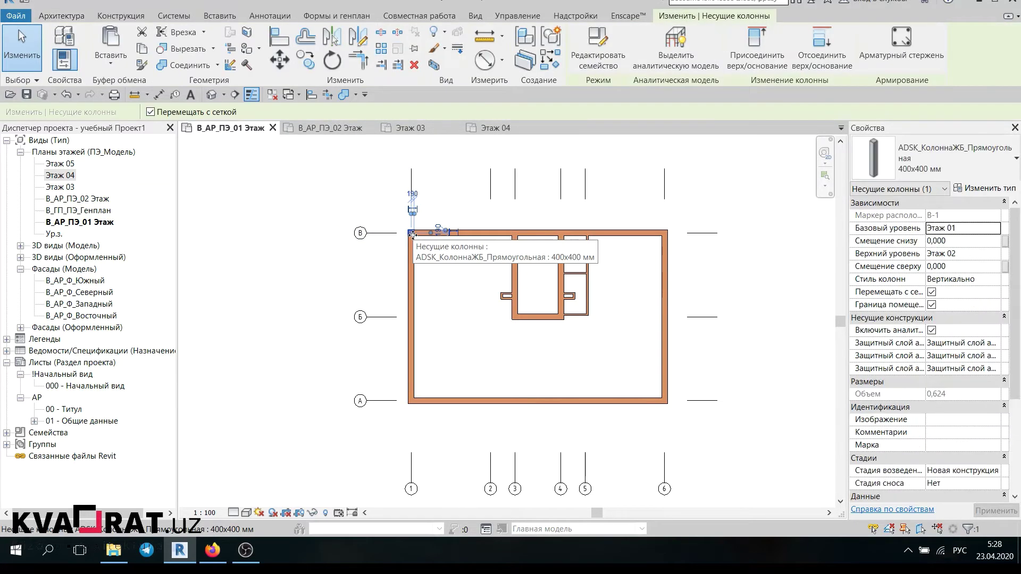
pyautogui.press('Delete')
# Step: Place structural columns at all grid intersections using At Grids on every grid line
pyautogui.click(117, 67)
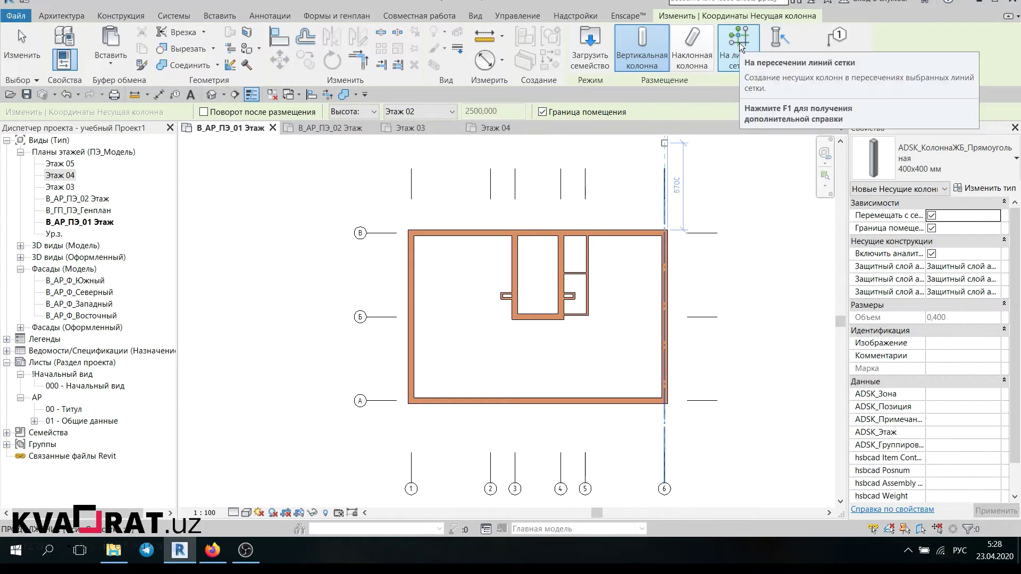
pyautogui.click(738, 43)
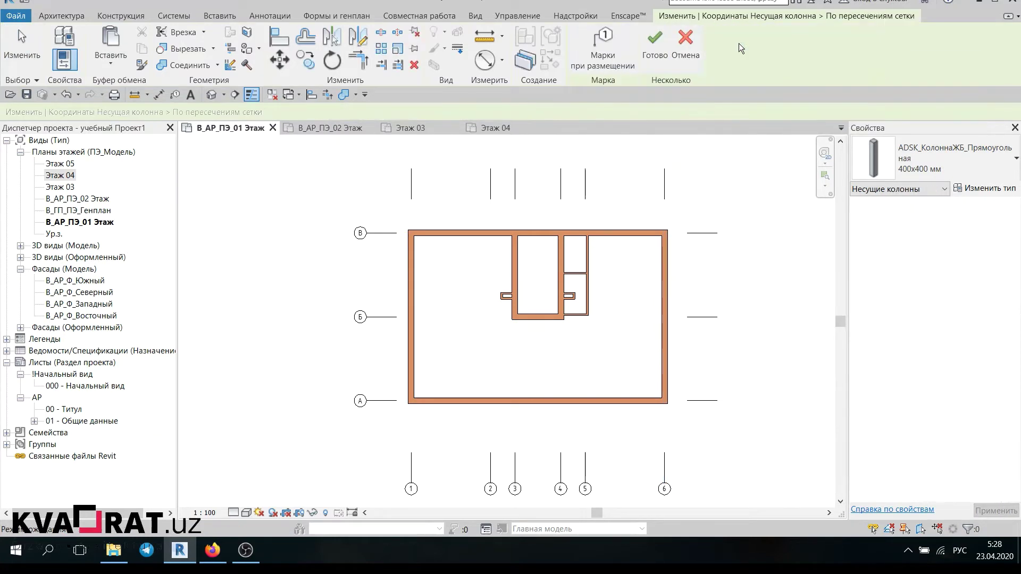
pyautogui.scroll(-3, 647, 202)
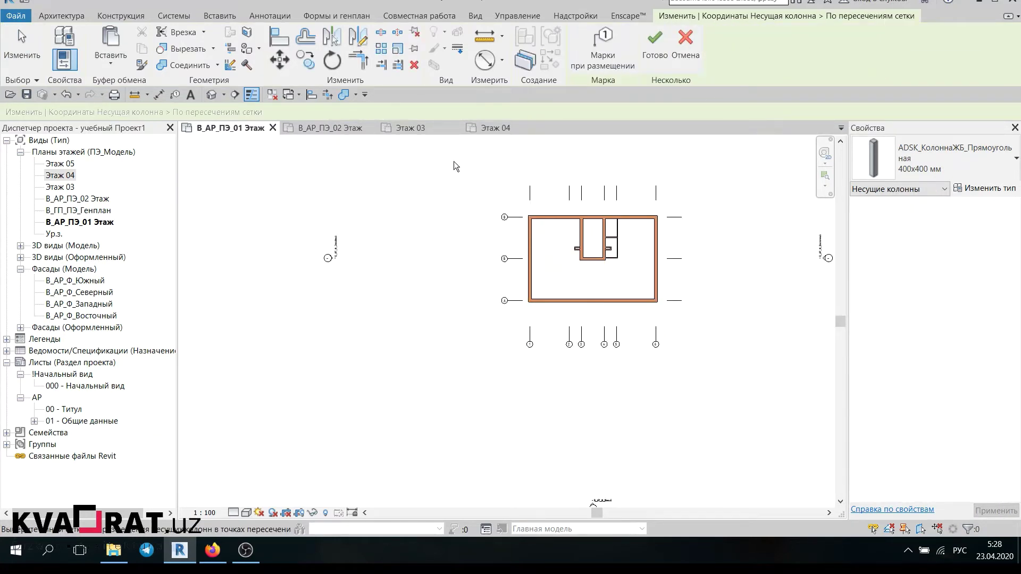
pyautogui.moveTo(455, 161)
pyautogui.mouseDown()
pyautogui.moveTo(726, 385)
pyautogui.moveTo(645, 365)
pyautogui.moveTo(729, 369)
pyautogui.mouseUp()
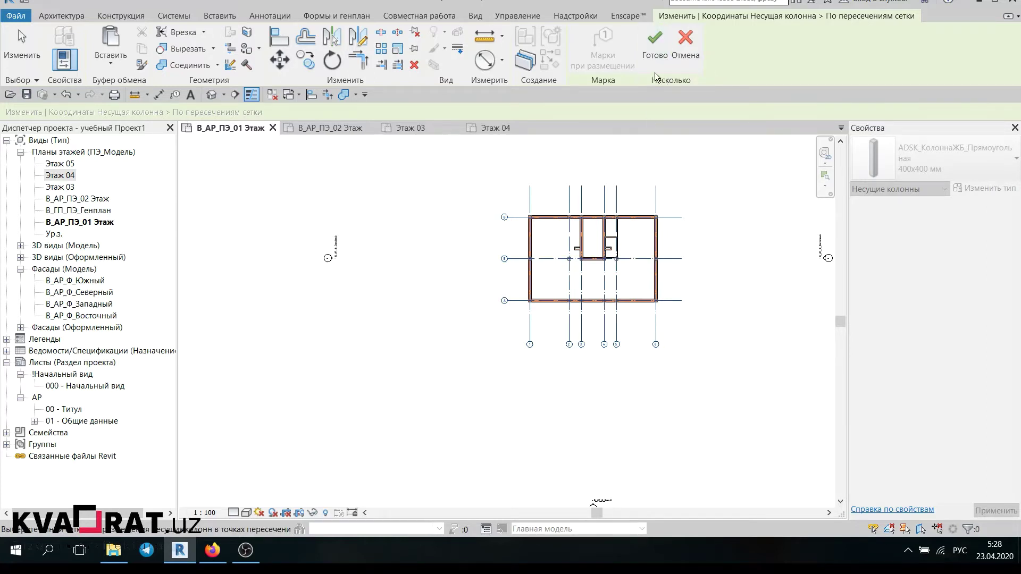
pyautogui.click(654, 56)
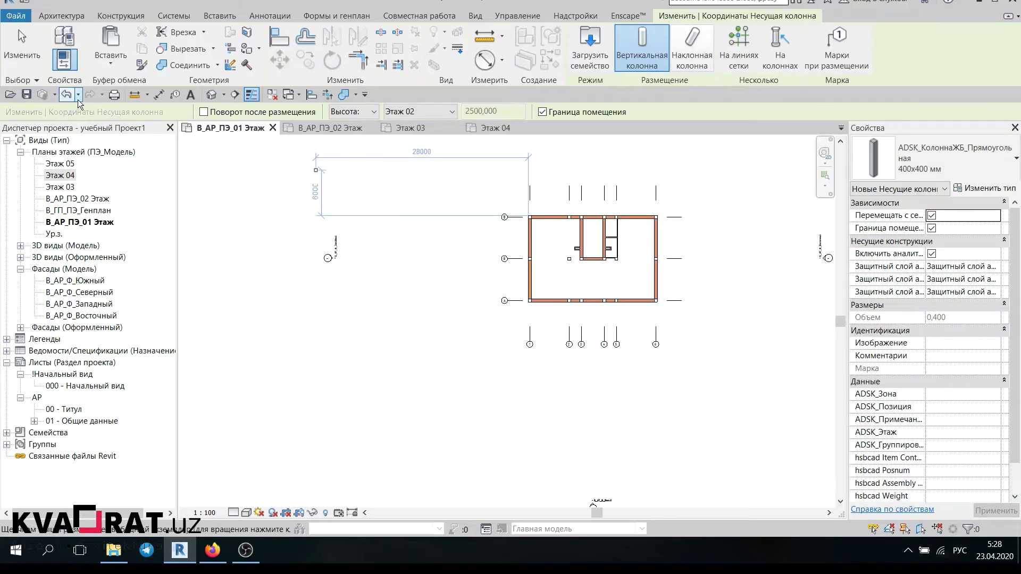
# Step: Leave the column tool and pan around to review the 400x400 мм columns at the grids
pyautogui.click(38, 53)
pyautogui.scroll(3, 567, 231)
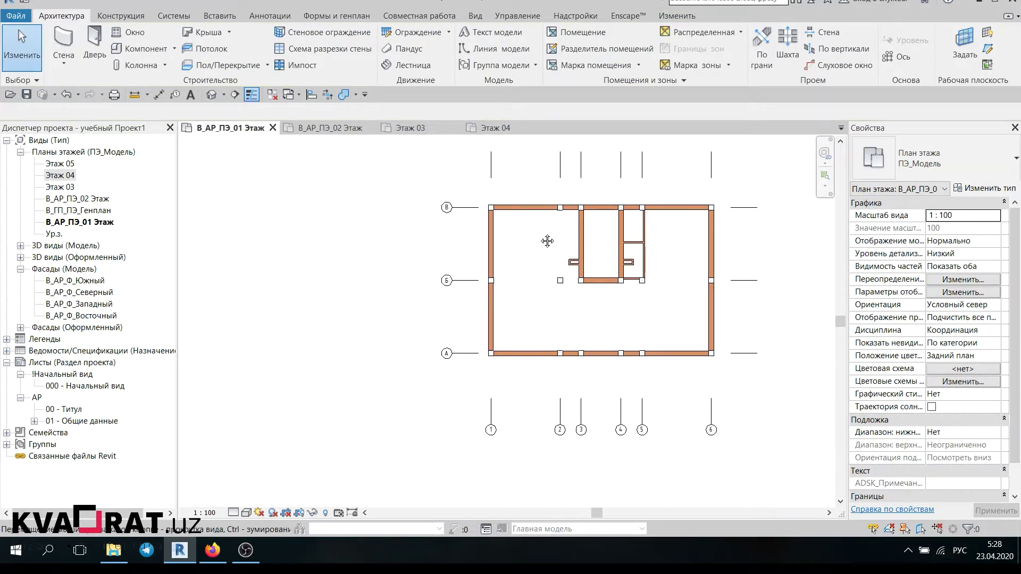
pyautogui.moveTo(547, 241); pyautogui.dragTo(461, 208, button='middle')
pyautogui.scroll(2, 466, 204)
pyautogui.scroll(-2, 438, 220)
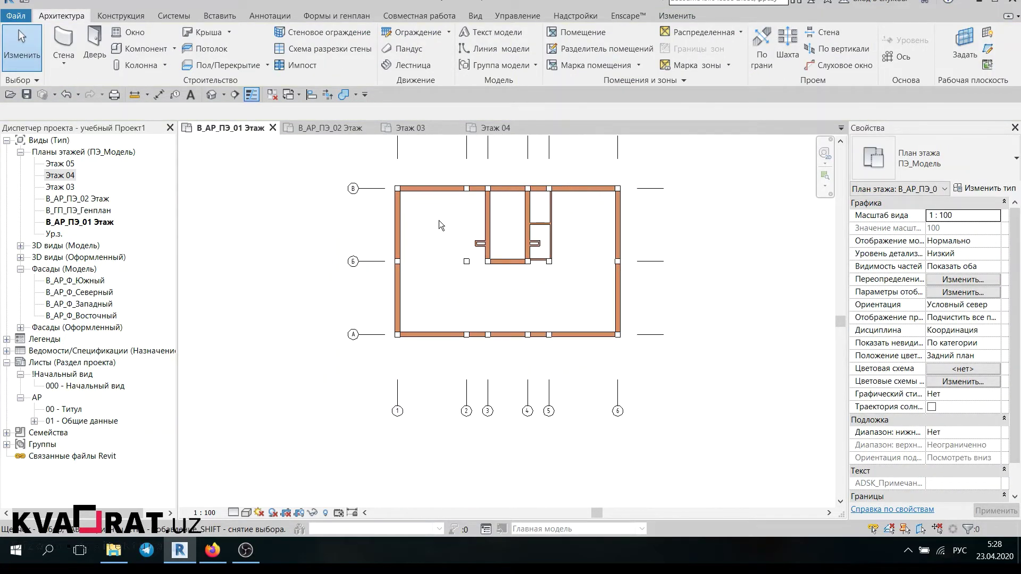
pyautogui.scroll(1, 540, 344)
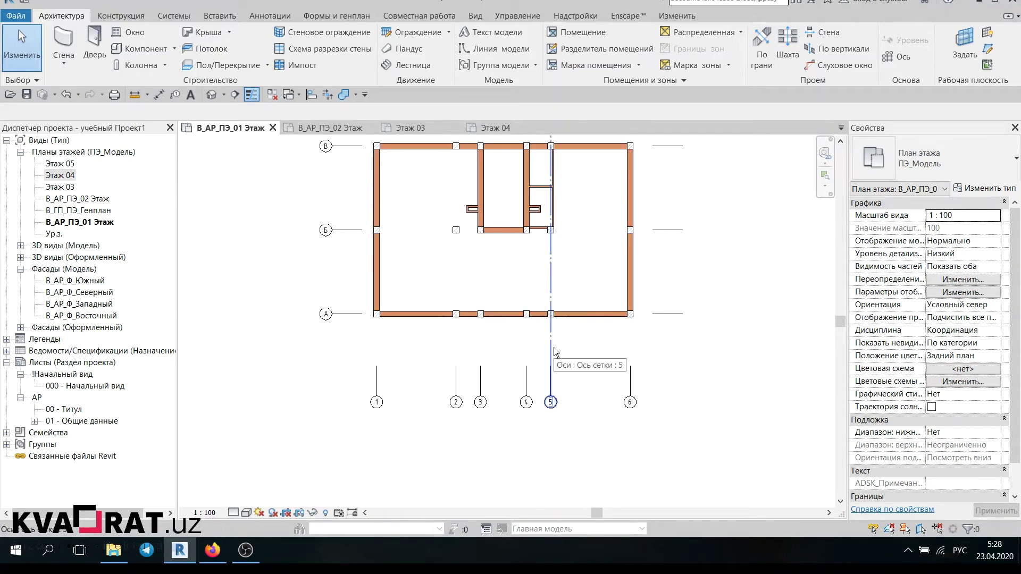
pyautogui.scroll(-1, 396, 336)
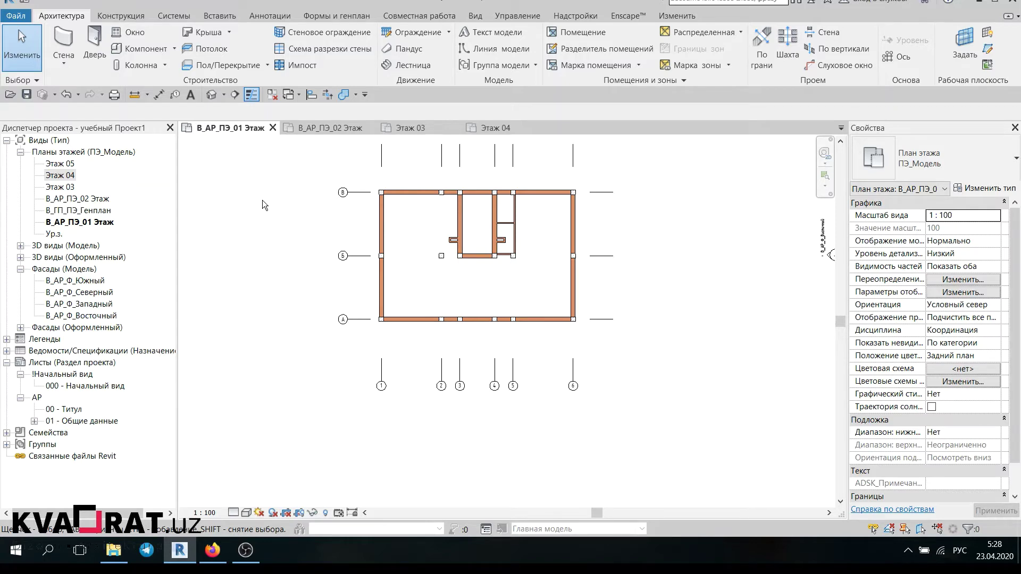
pyautogui.hotkey('alt', 'Tab')
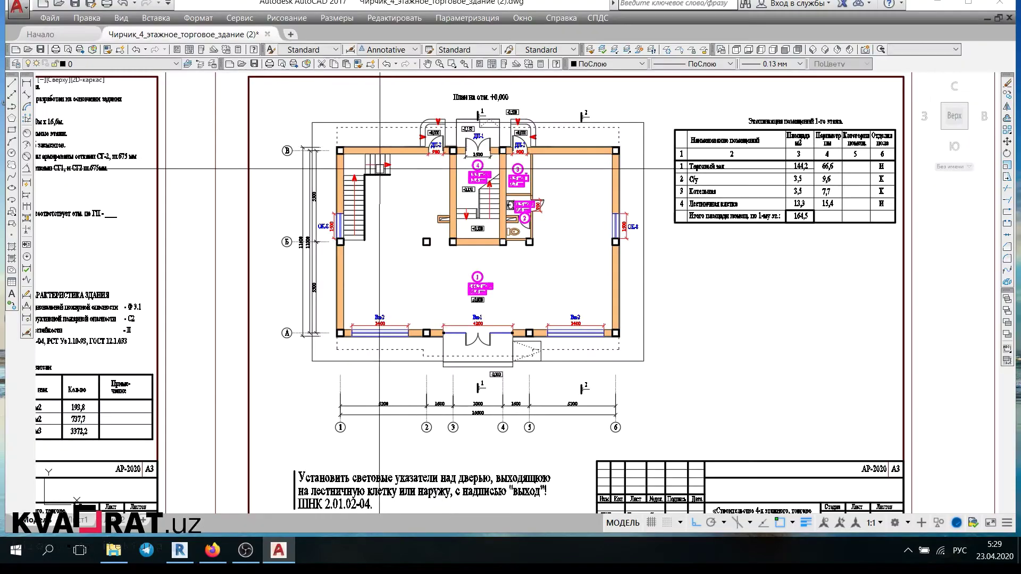
pyautogui.scroll(3, 352, 148)
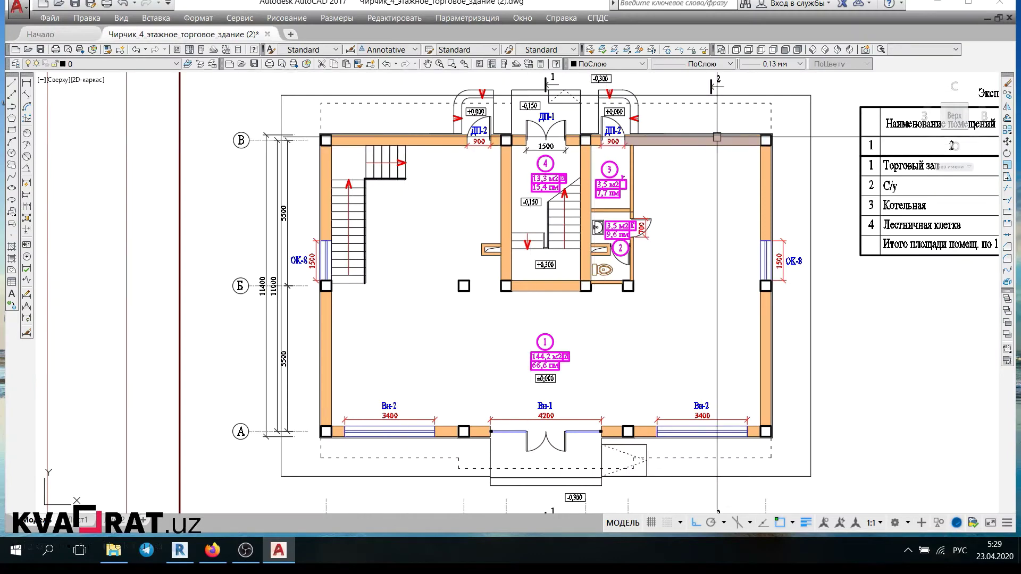
pyautogui.click(179, 552)
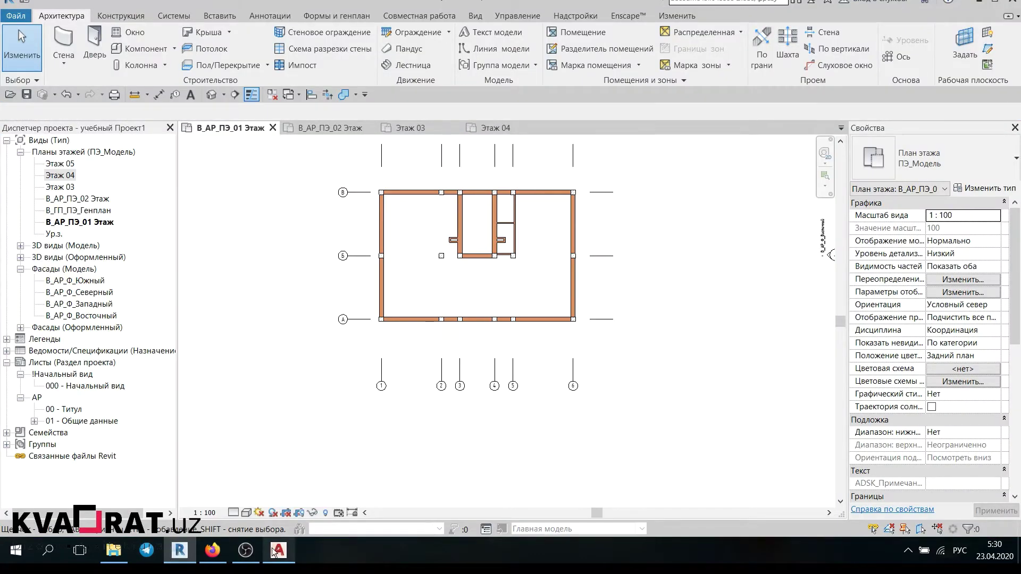
pyautogui.click(278, 553)
pyautogui.click(179, 552)
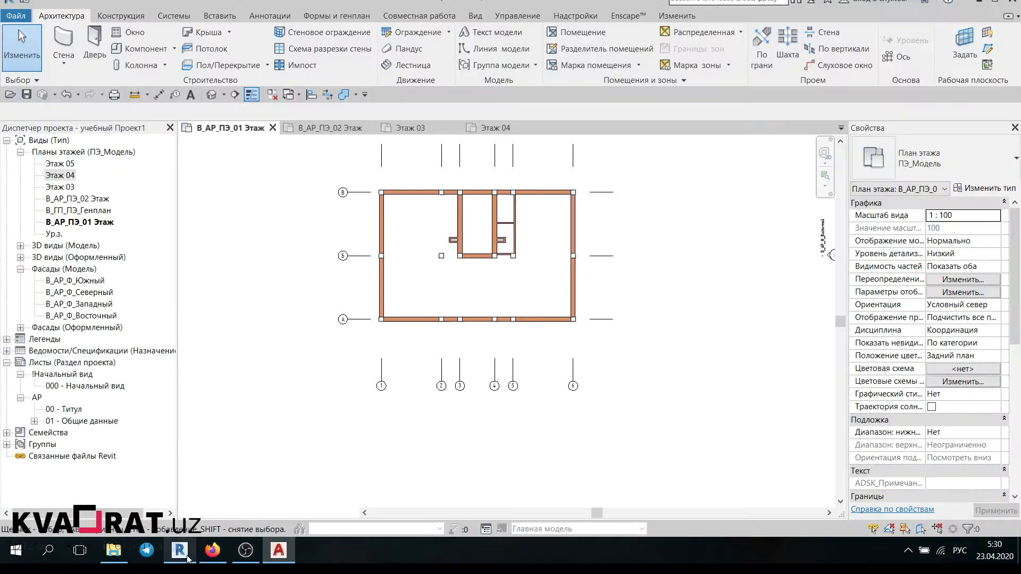
pyautogui.click(443, 197)
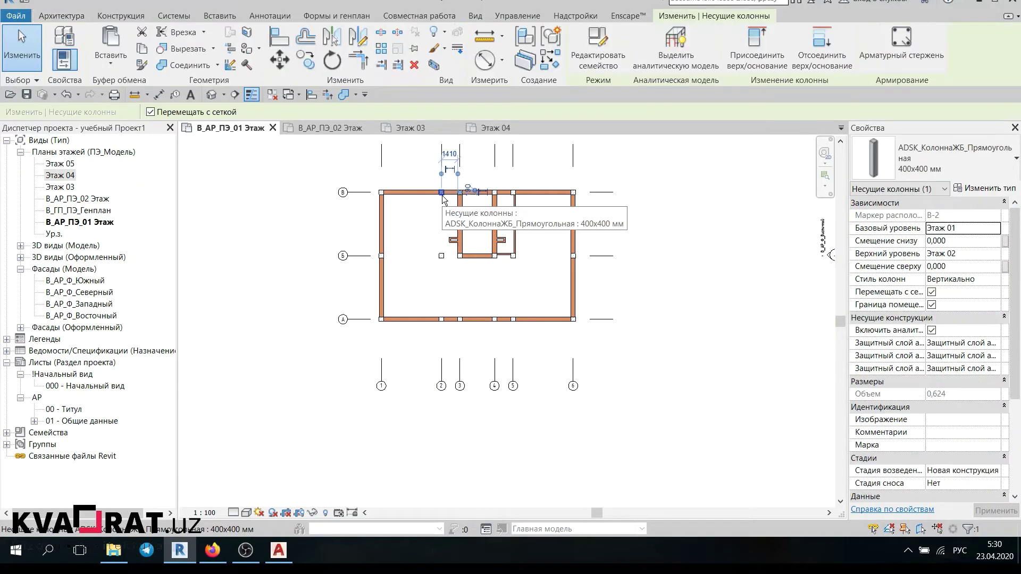
# Step: Compare the Revit column layout against the AutoCAD reference drawing
pyautogui.press('Escape')
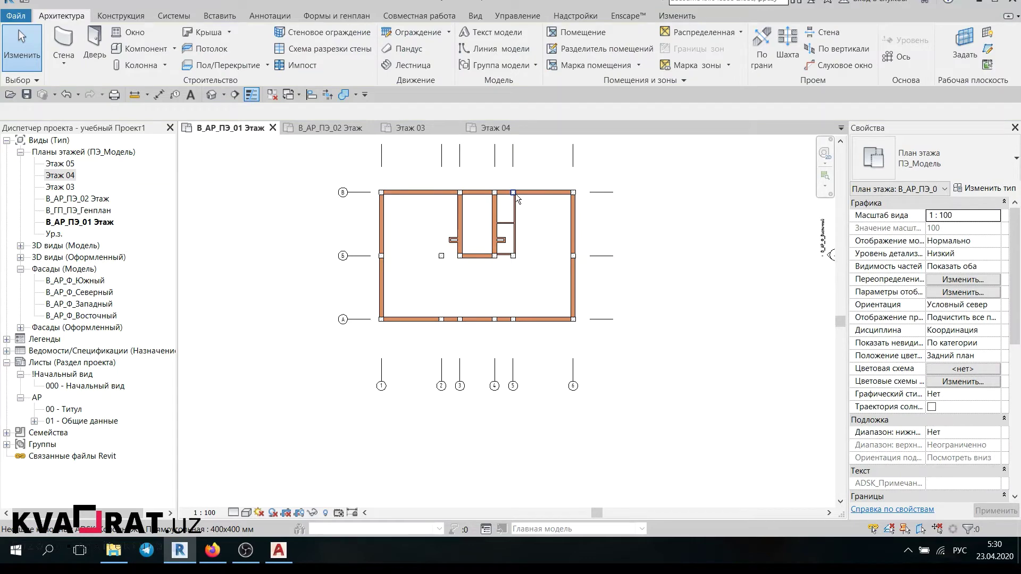
pyautogui.click(515, 193)
pyautogui.press('Escape')
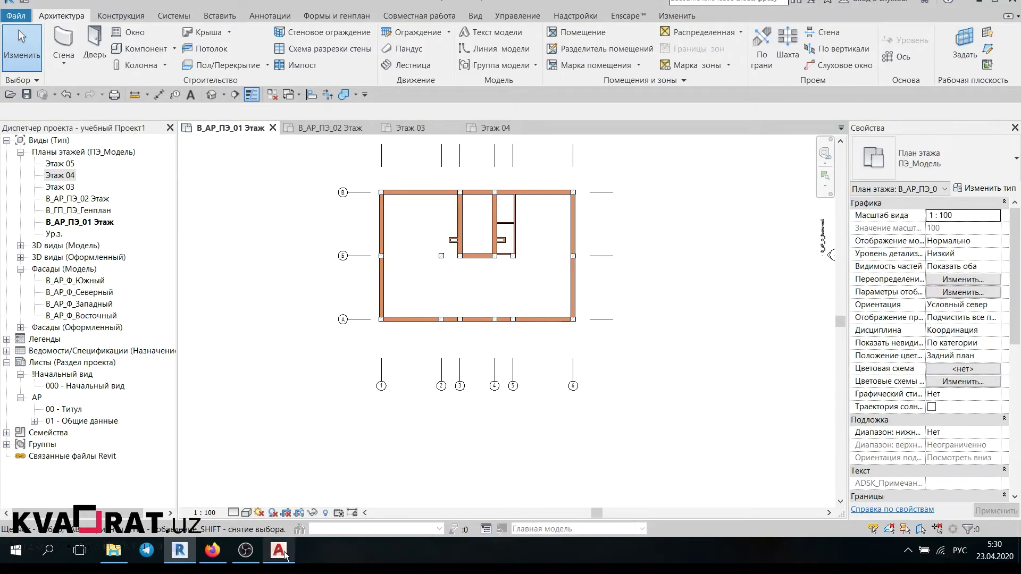
pyautogui.click(284, 556)
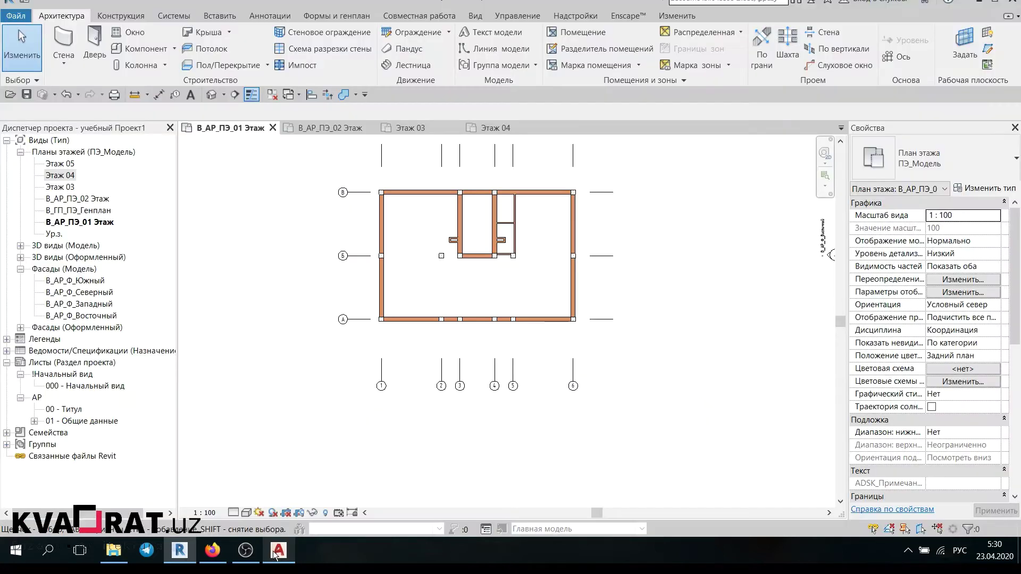
pyautogui.click(278, 550)
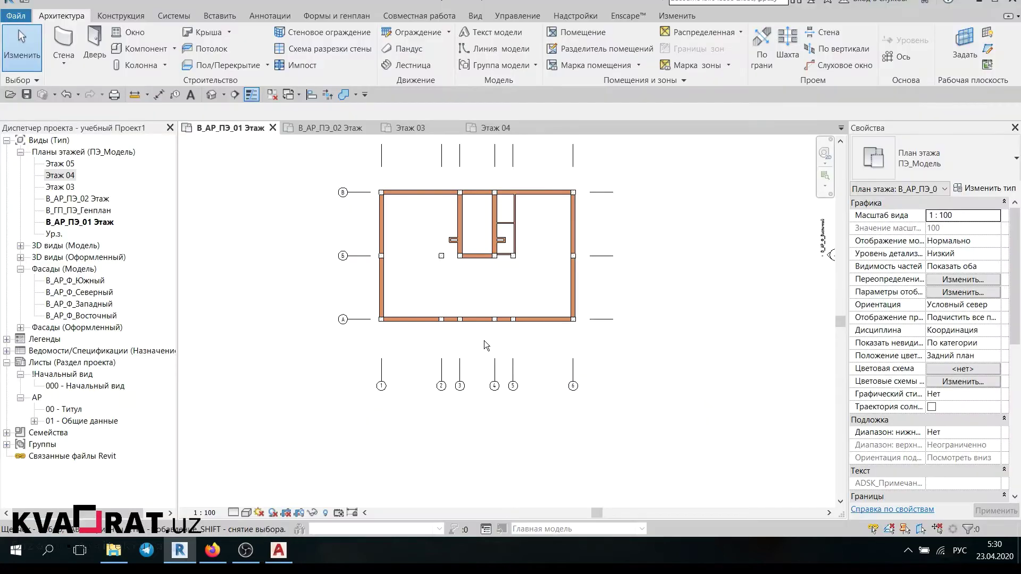
pyautogui.scroll(3, 484, 340)
pyautogui.scroll(-1, 463, 325)
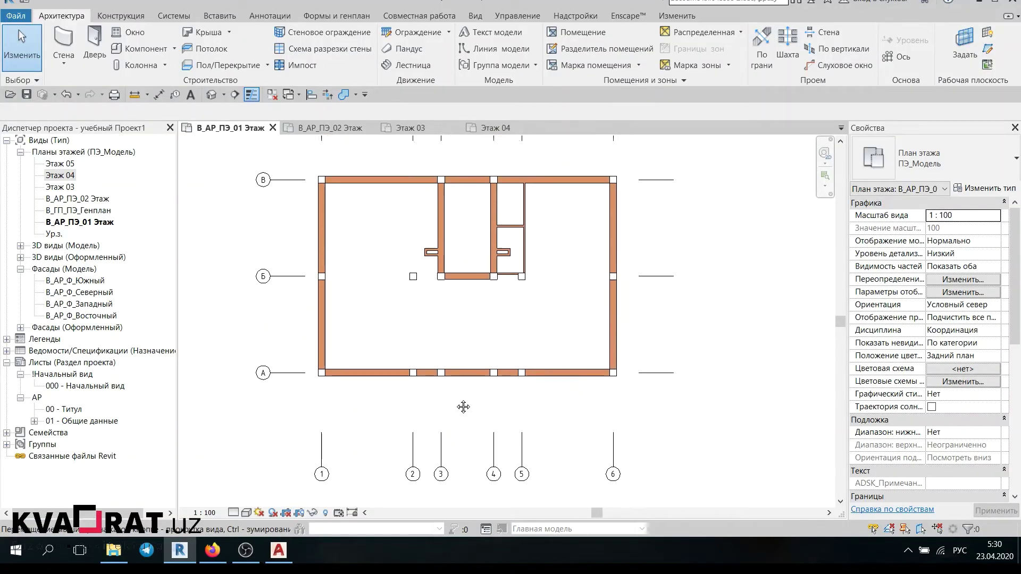
# Step: Delete the columns at grids 3/А and 4/А, then window-select the plan's walls and columns
pyautogui.click(445, 379)
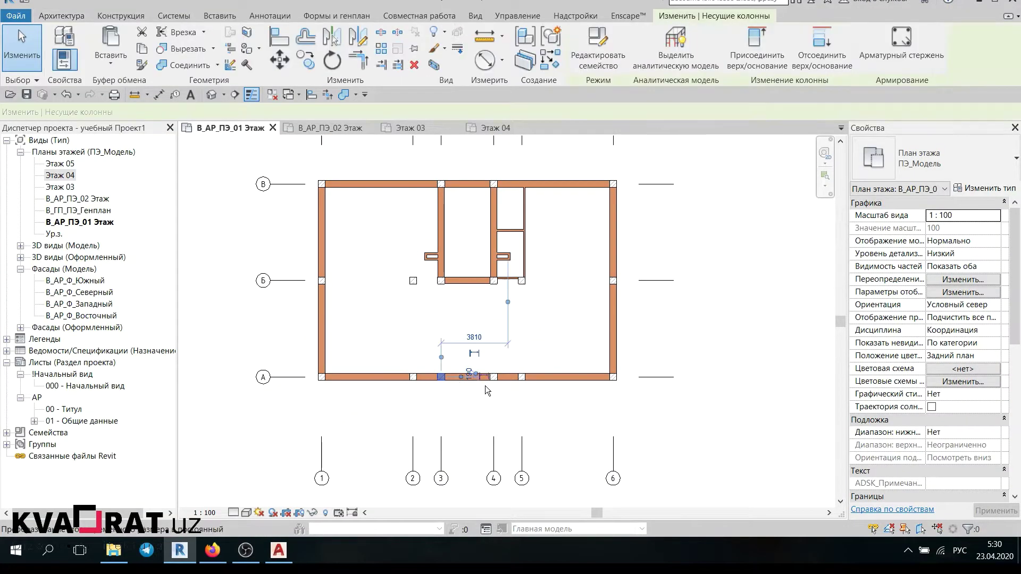
pyautogui.press('Delete')
pyautogui.click(493, 377)
pyautogui.press('Delete')
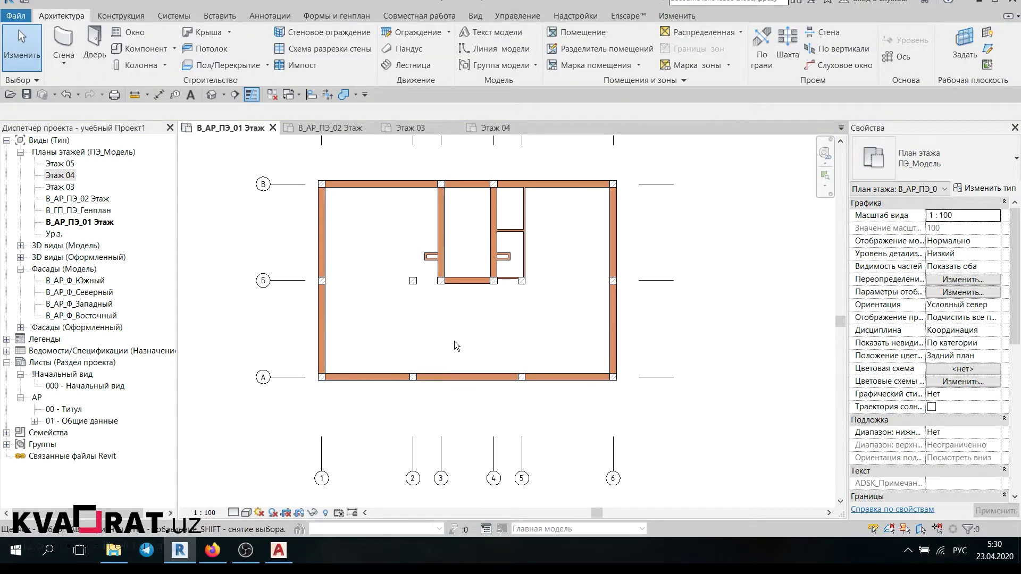
pyautogui.scroll(-1, 462, 340)
pyautogui.scroll(-1, 442, 302)
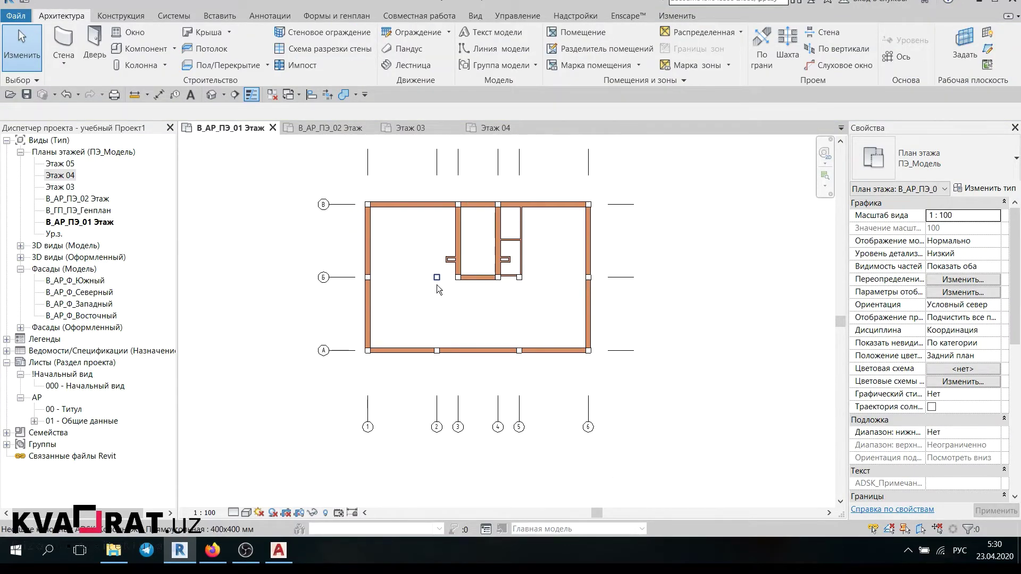
pyautogui.moveTo(340, 184); pyautogui.dragTo(647, 397)
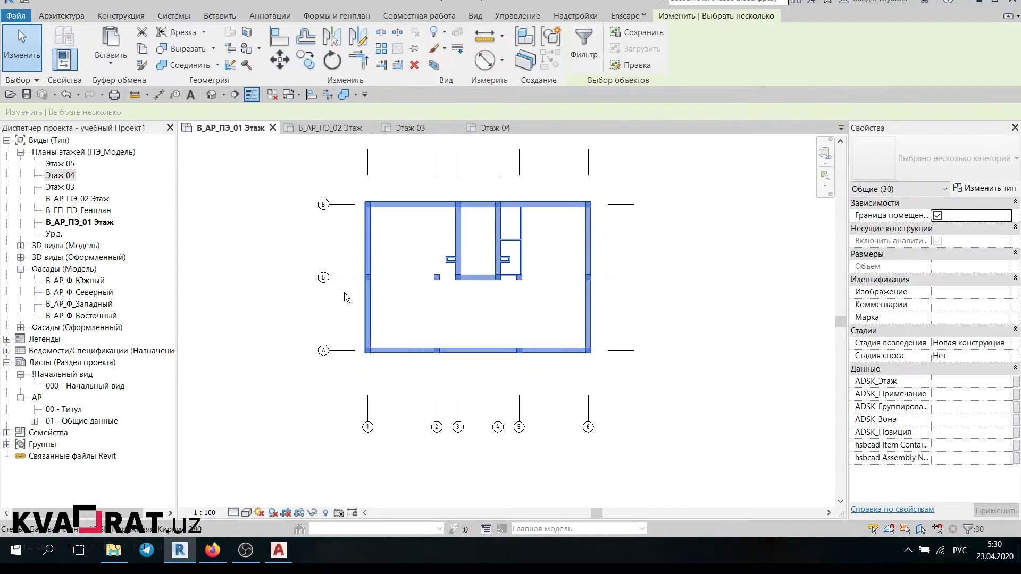
# Step: Select every column visible in the view from the corner column's right-click menu
pyautogui.click(289, 257)
pyautogui.scroll(2, 383, 206)
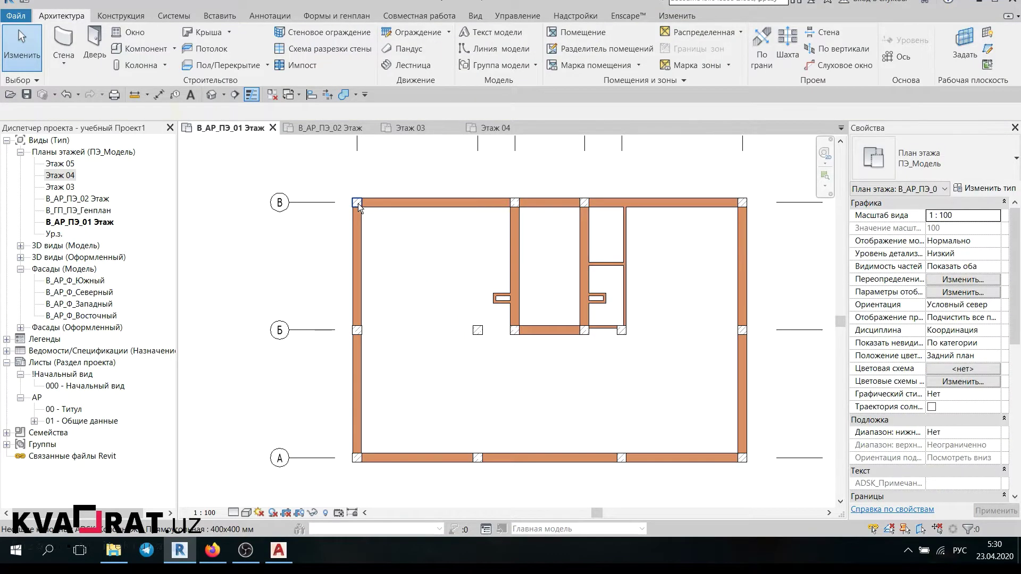
pyautogui.rightClick(358, 203)
pyautogui.moveTo(463, 353)
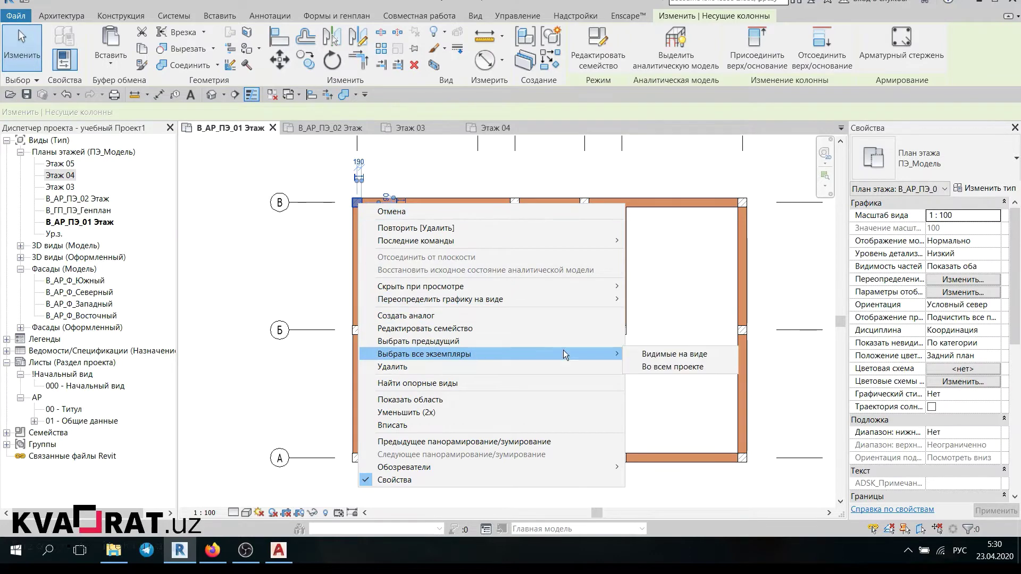
pyautogui.click(671, 355)
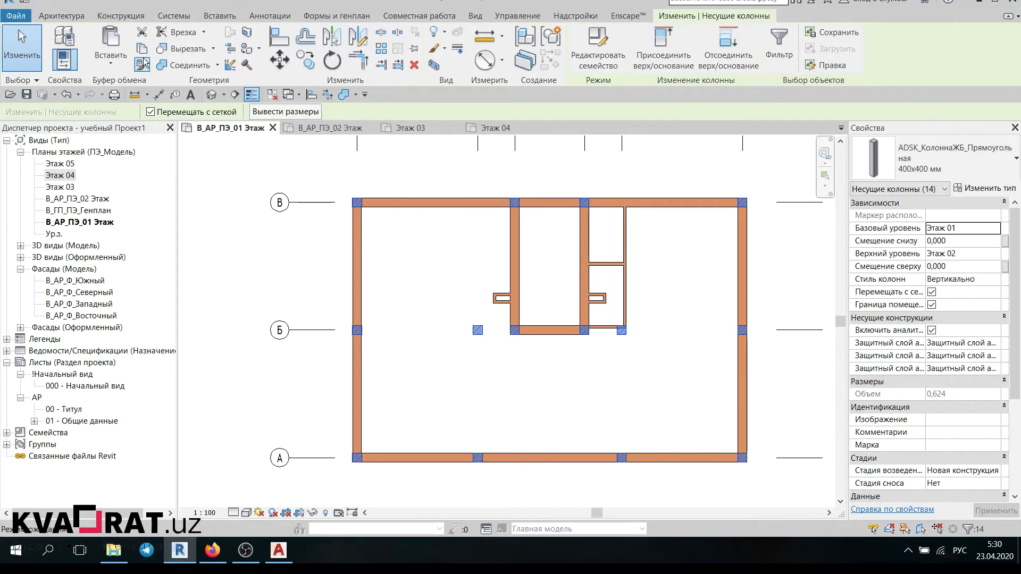
# Step: Paste the columns aligned to levels Этаж 02, Этаж 03 and Этаж 04
pyautogui.click(115, 63)
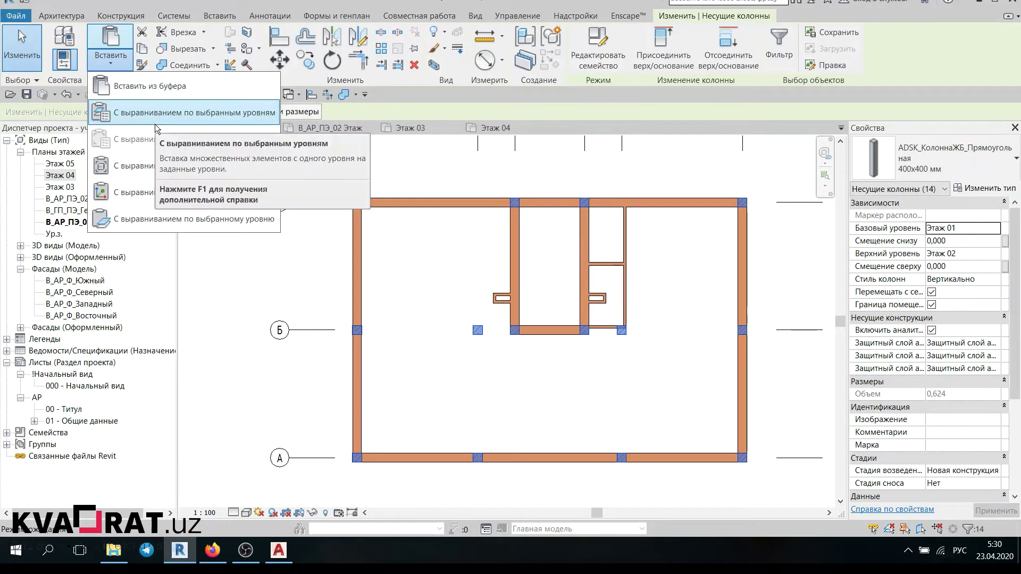
pyautogui.click(160, 118)
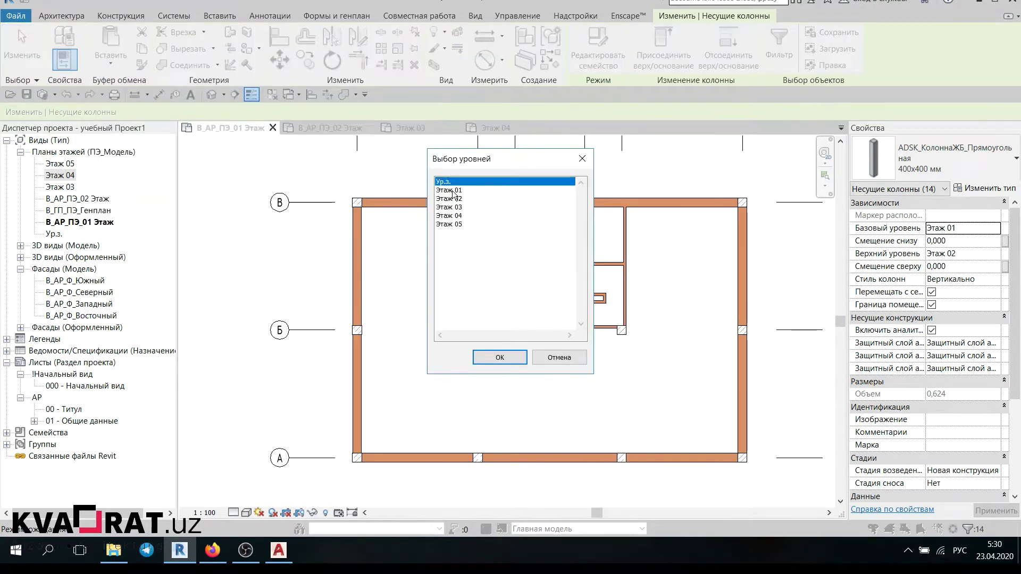
pyautogui.click(460, 199)
pyautogui.keyDown('ctrl'); pyautogui.click(462, 207); pyautogui.keyUp('ctrl')
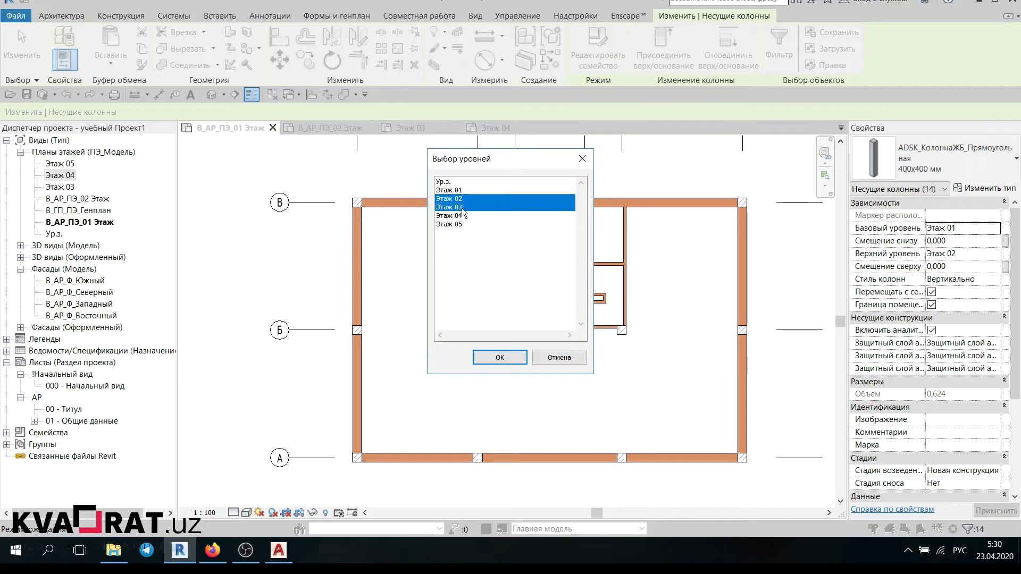
pyautogui.keyDown('ctrl'); pyautogui.click(460, 215); pyautogui.keyUp('ctrl')
pyautogui.click(509, 357)
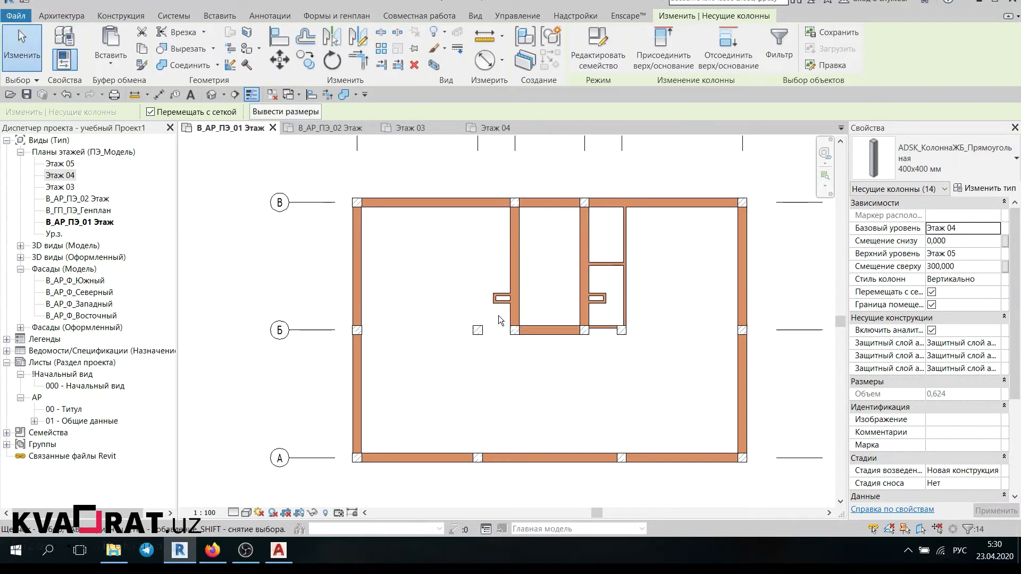
# Step: Give the Этаж 03 plan visual style Заливка and detail level Высокий
pyautogui.click(330, 128)
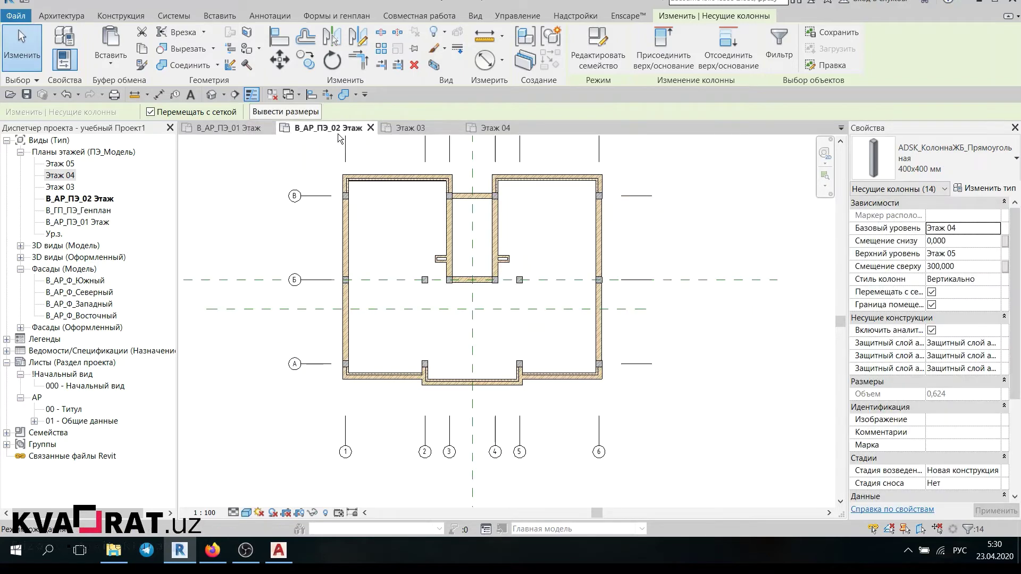
pyautogui.scroll(2, 391, 246)
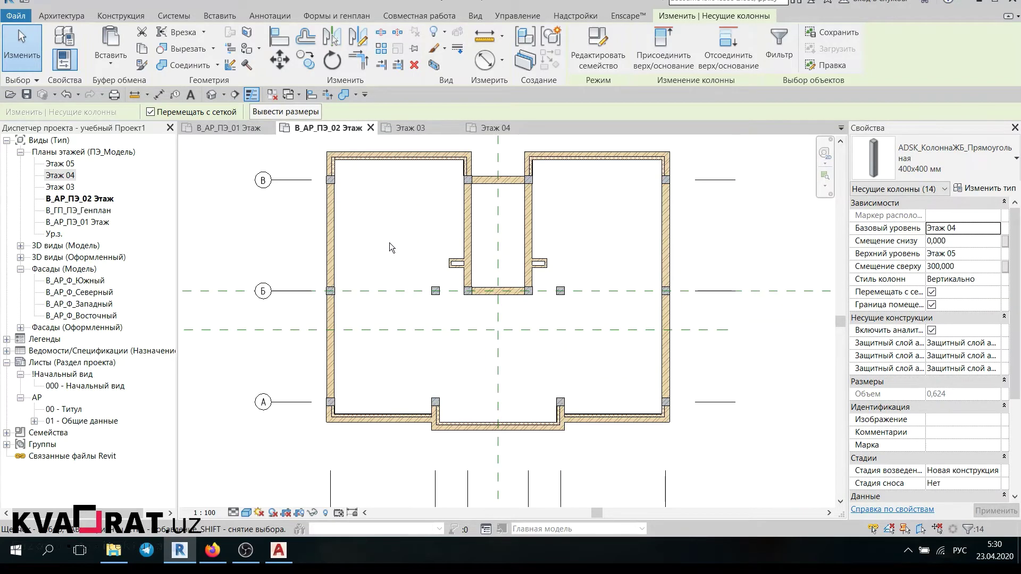
pyautogui.click(407, 130)
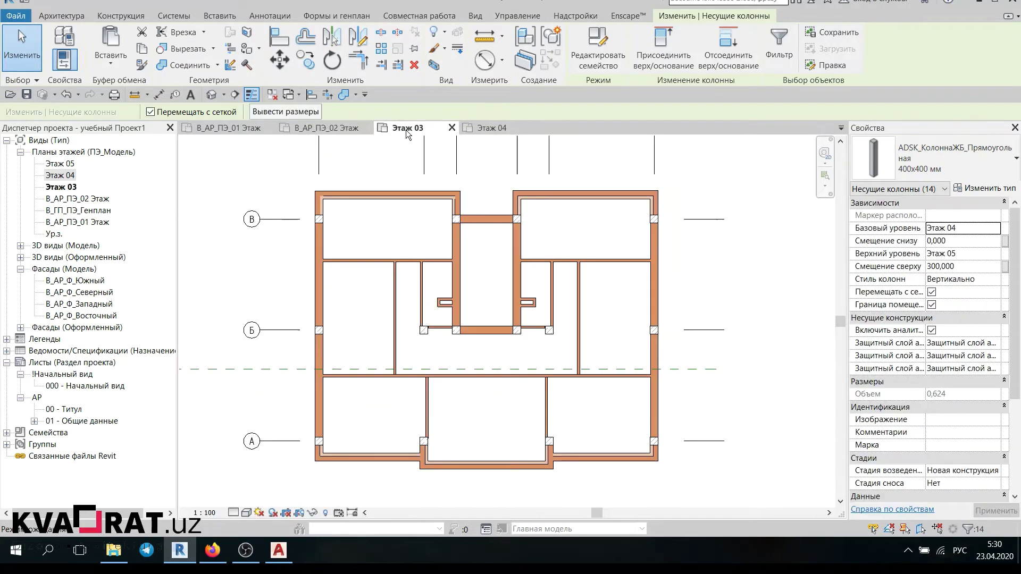
pyautogui.moveTo(379, 212); pyautogui.dragTo(404, 196, button='middle')
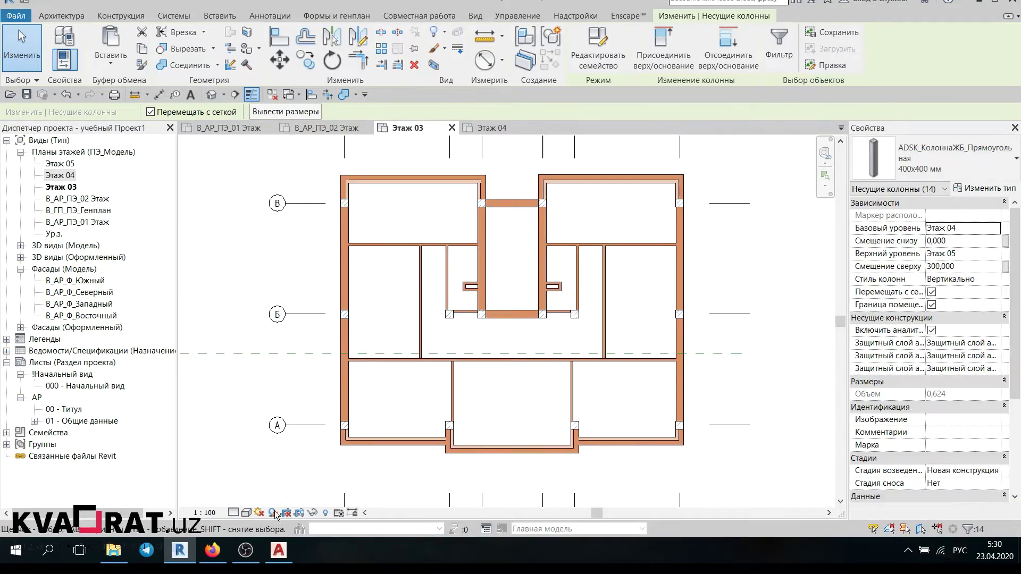
pyautogui.click(247, 512)
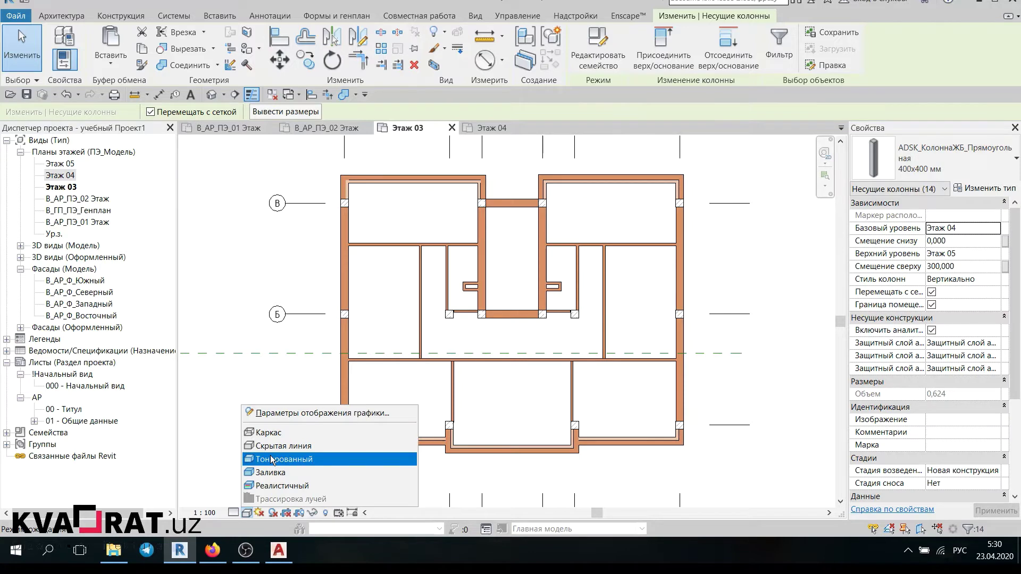
pyautogui.click(272, 473)
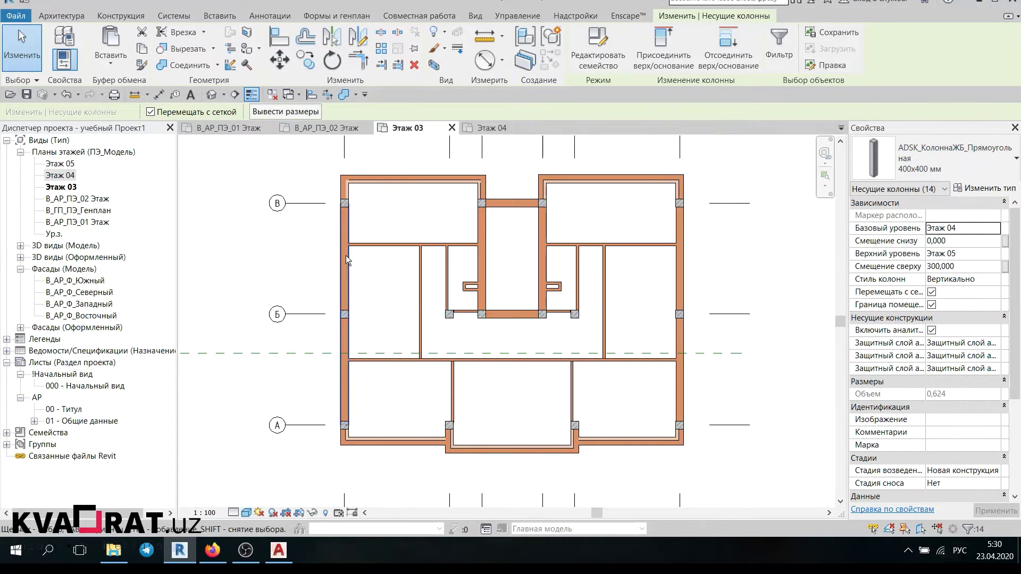
pyautogui.scroll(1, 384, 216)
pyautogui.click(248, 512)
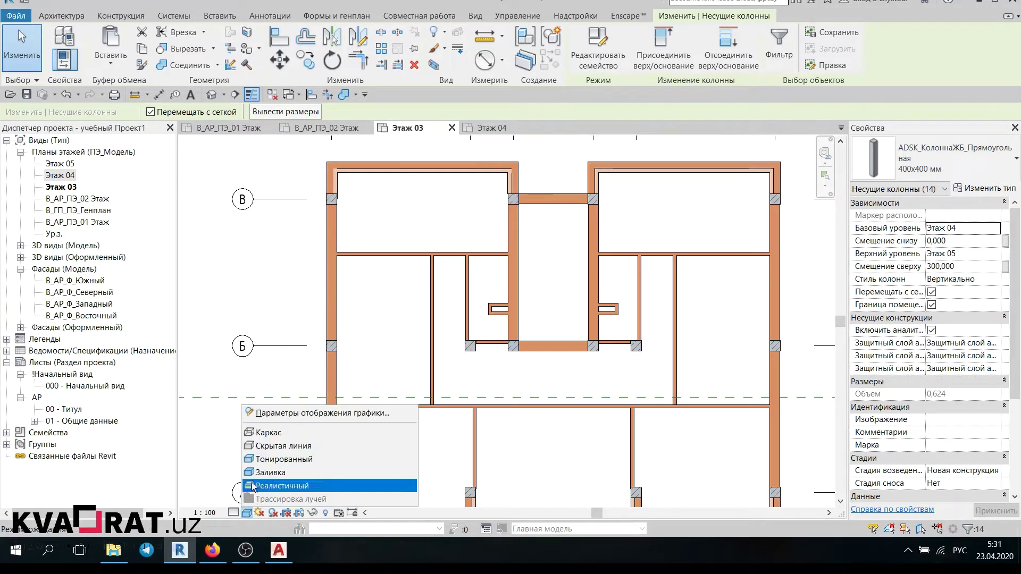
pyautogui.click(268, 473)
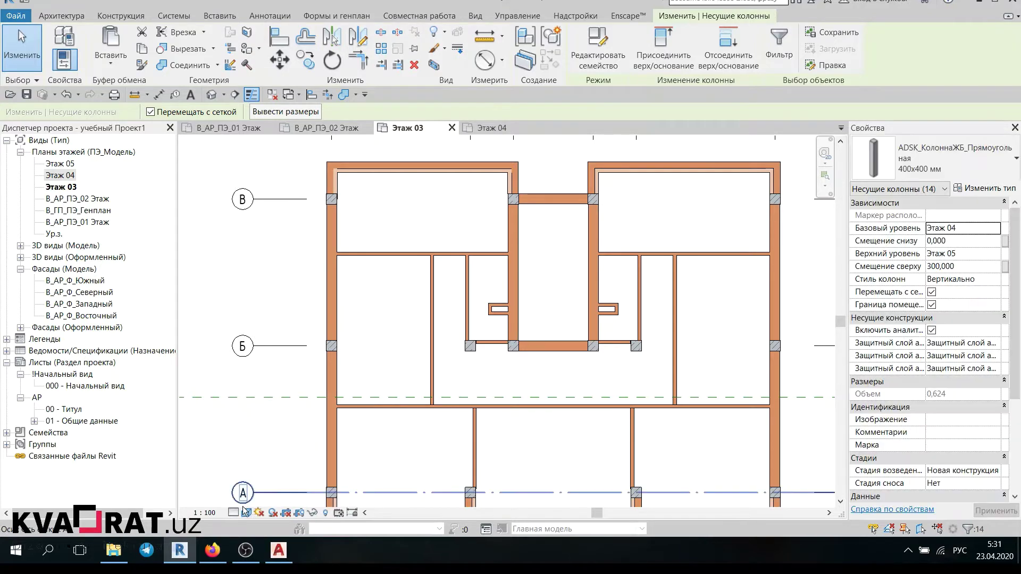
pyautogui.click(234, 512)
pyautogui.click(254, 498)
pyautogui.press('Escape')
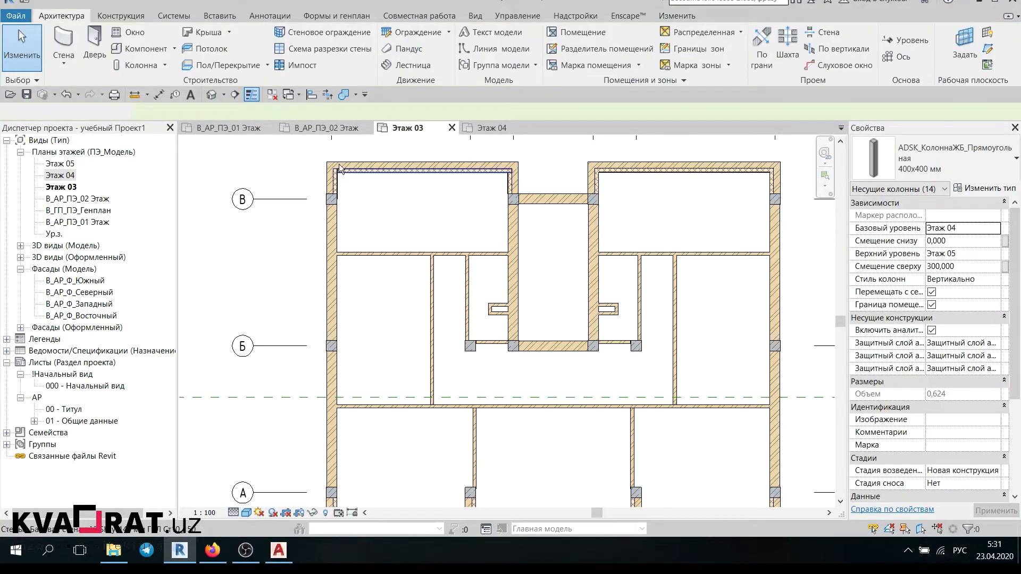
# Step: Check the Этаж 03 and Этаж 04 plans, ending on the В_АР_ПЭ_02 Этаж plan
pyautogui.click(321, 133)
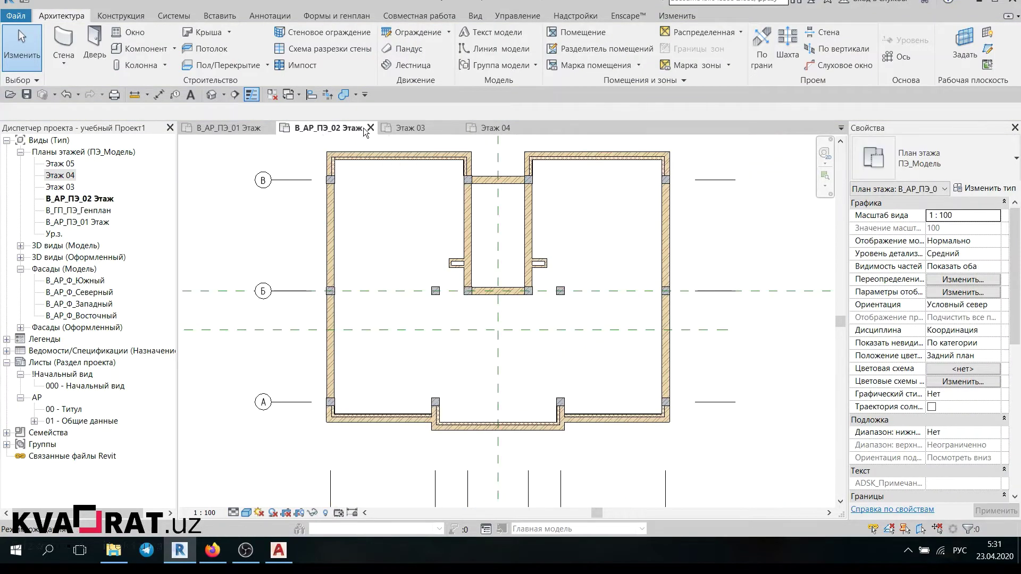
pyautogui.click(404, 128)
pyautogui.moveTo(437, 240); pyautogui.dragTo(430, 213, button='middle')
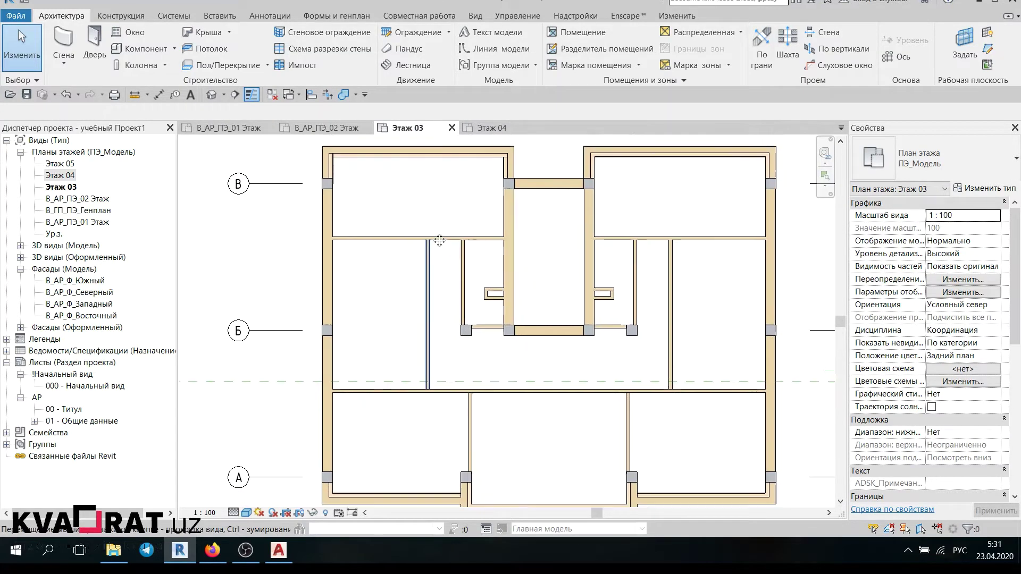
pyautogui.click(487, 130)
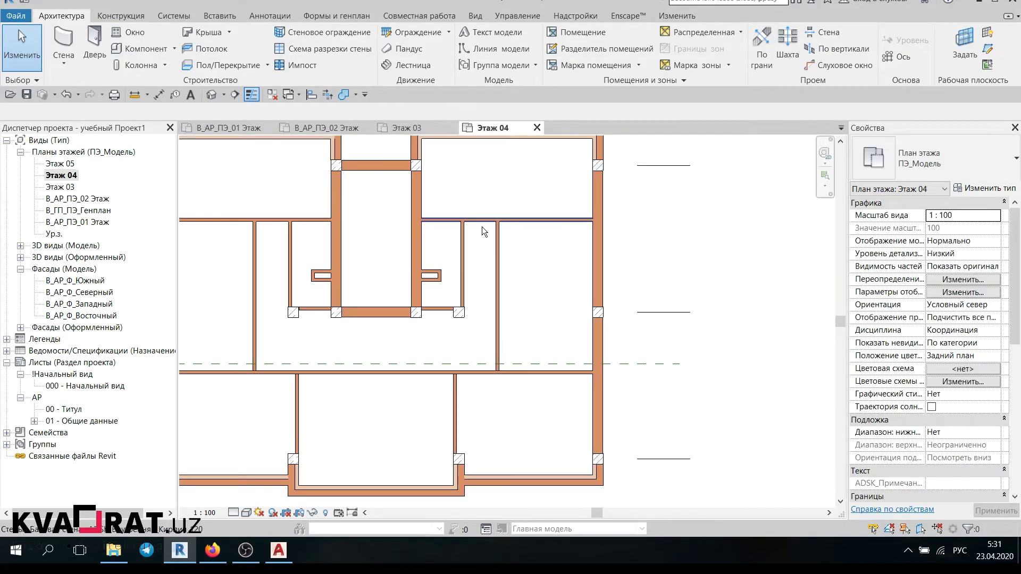
pyautogui.scroll(-2, 532, 234)
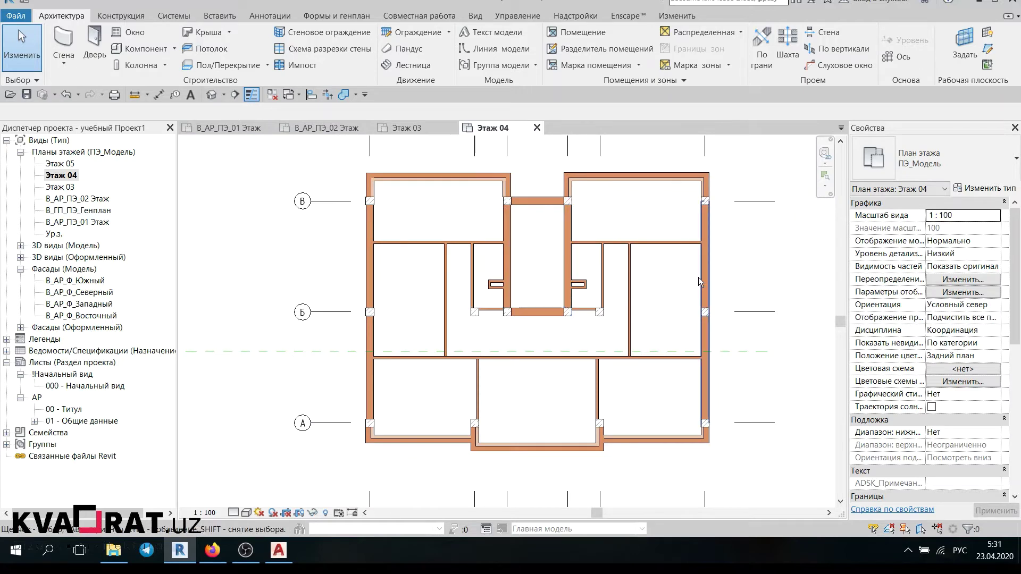
pyautogui.click(322, 128)
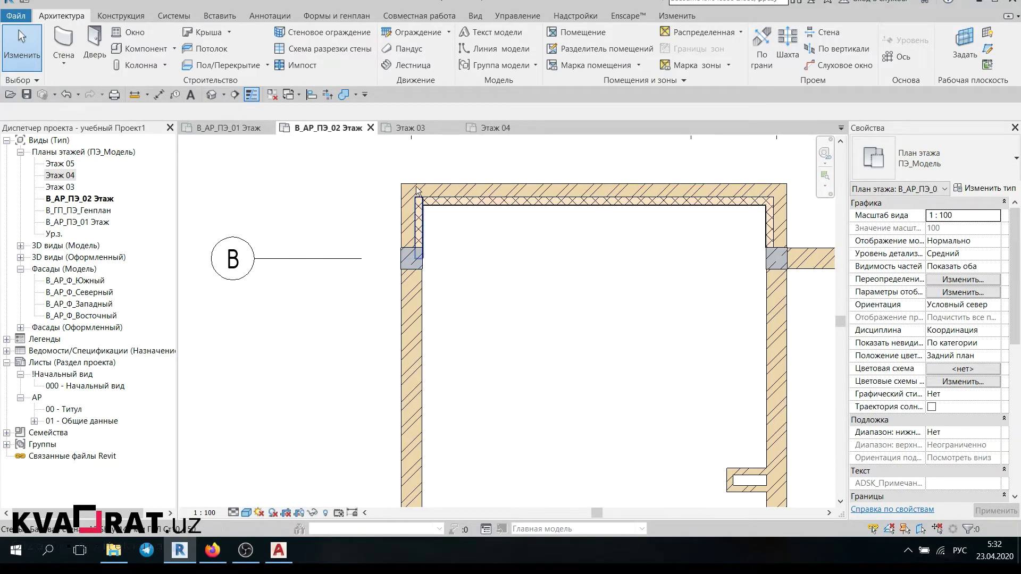
pyautogui.scroll(-1, 406, 187)
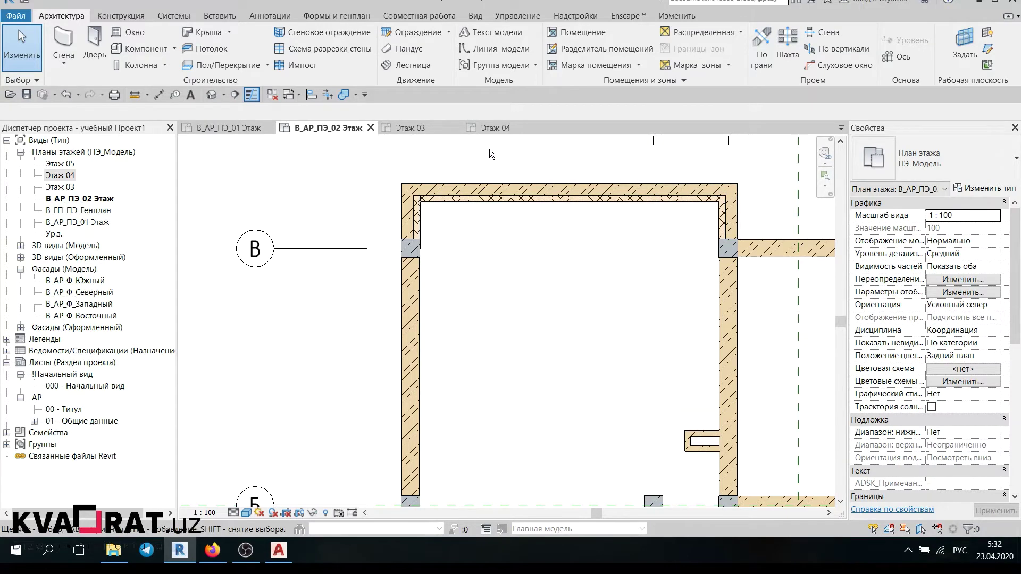
# Step: Compare the second-floor corner with the AutoCAD drawing and return to Revit
pyautogui.click(279, 550)
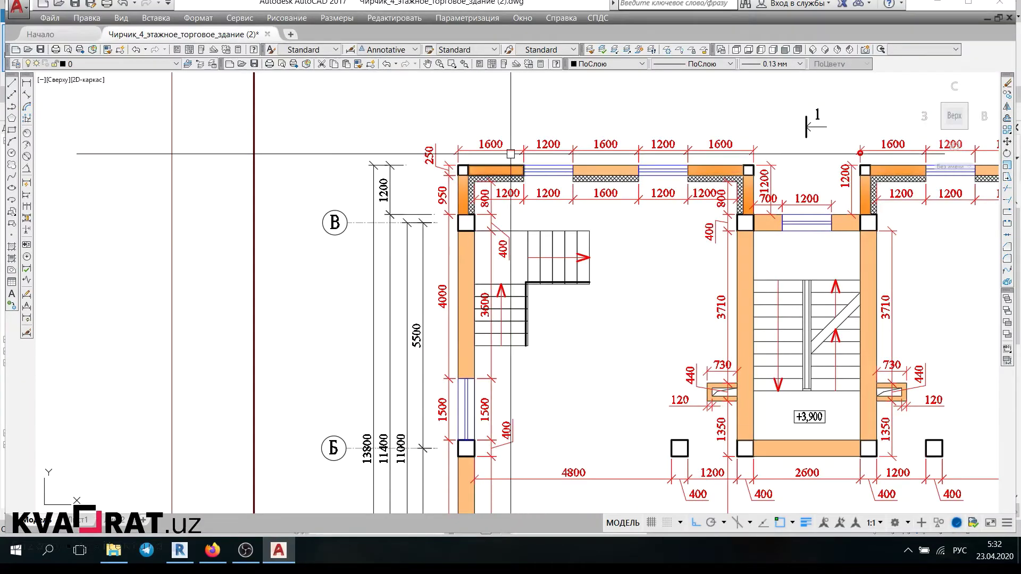
pyautogui.scroll(2, 438, 190)
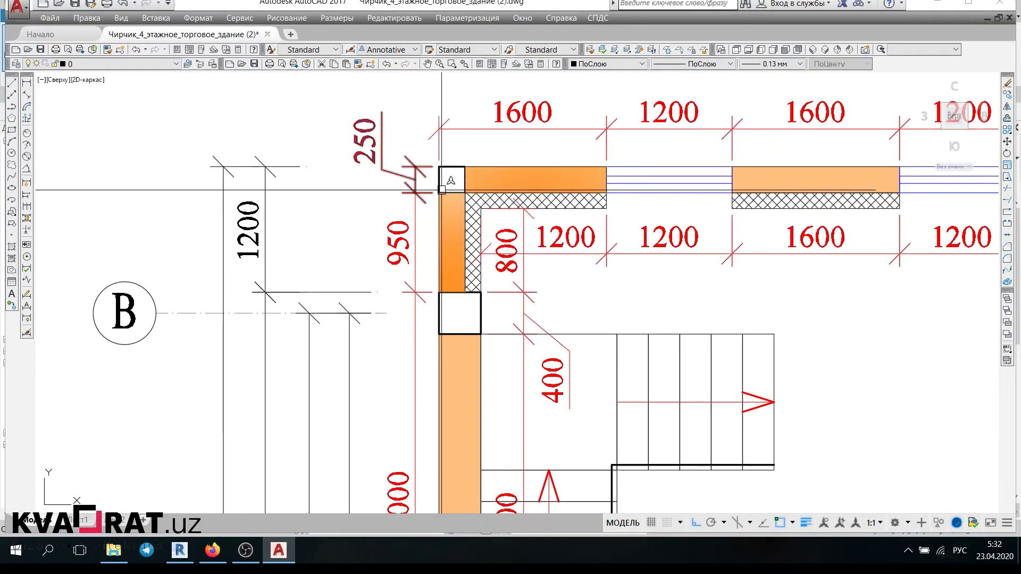
pyautogui.scroll(-2, 438, 189)
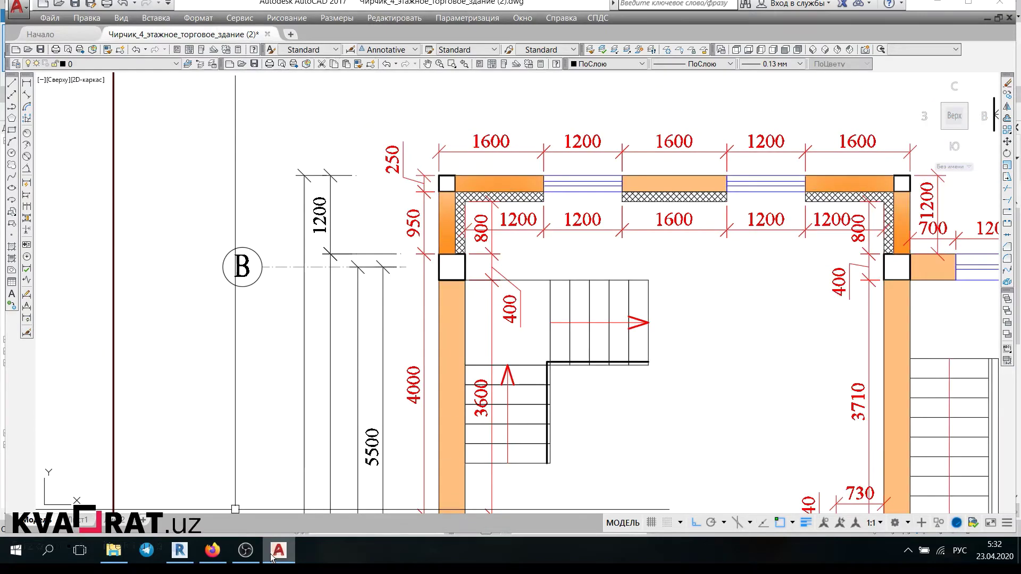
pyautogui.click(175, 557)
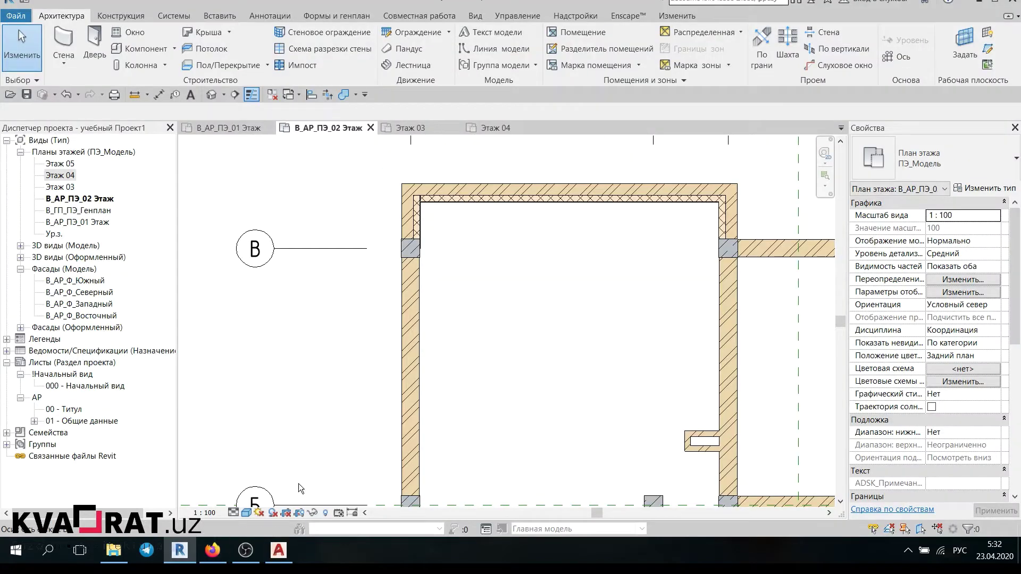
# Step: Duplicate the 400x400 мм column type into a new 250x250 мм type
pyautogui.click(410, 252)
pyautogui.click(55, 16)
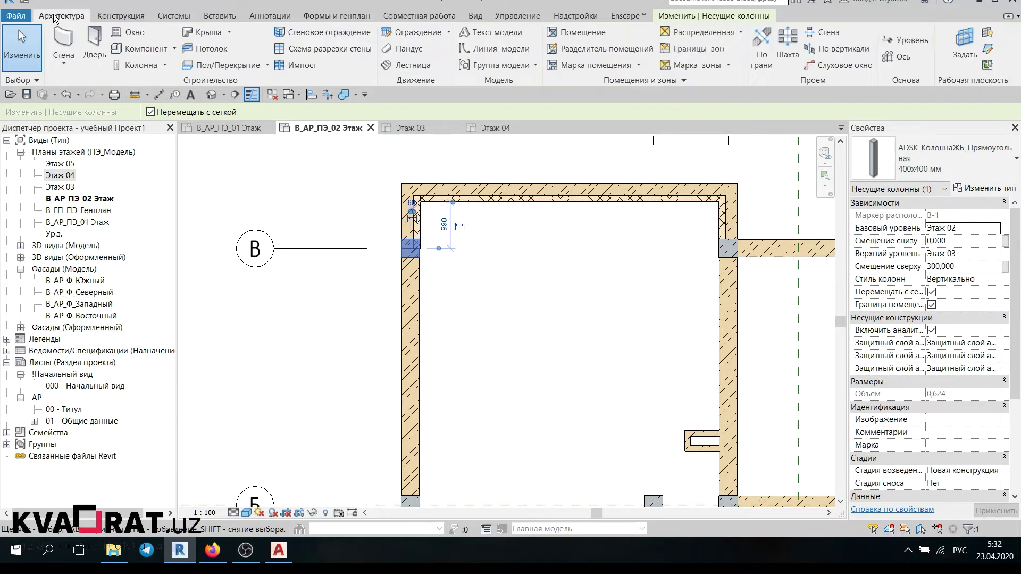
pyautogui.click(137, 65)
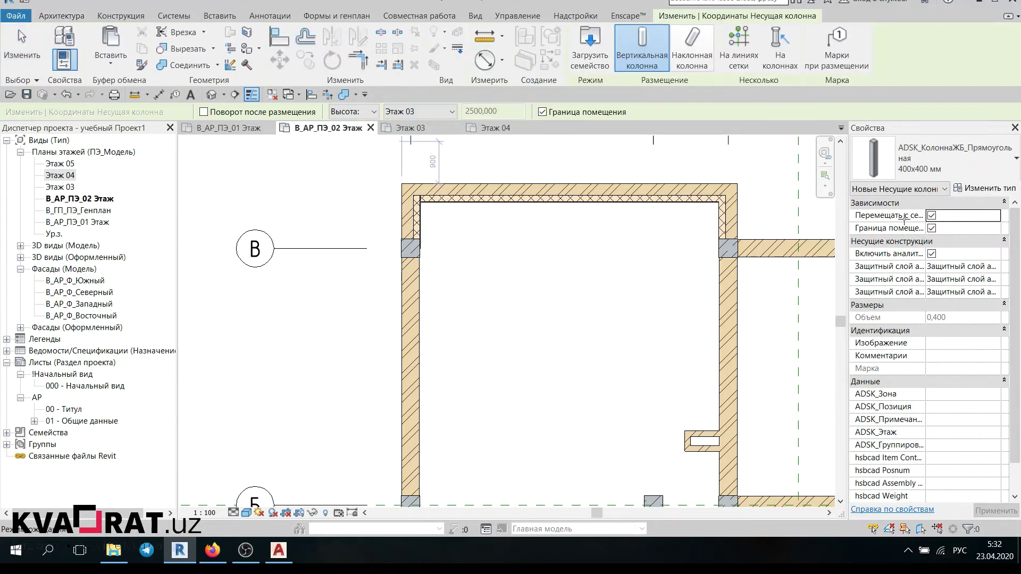
pyautogui.click(987, 188)
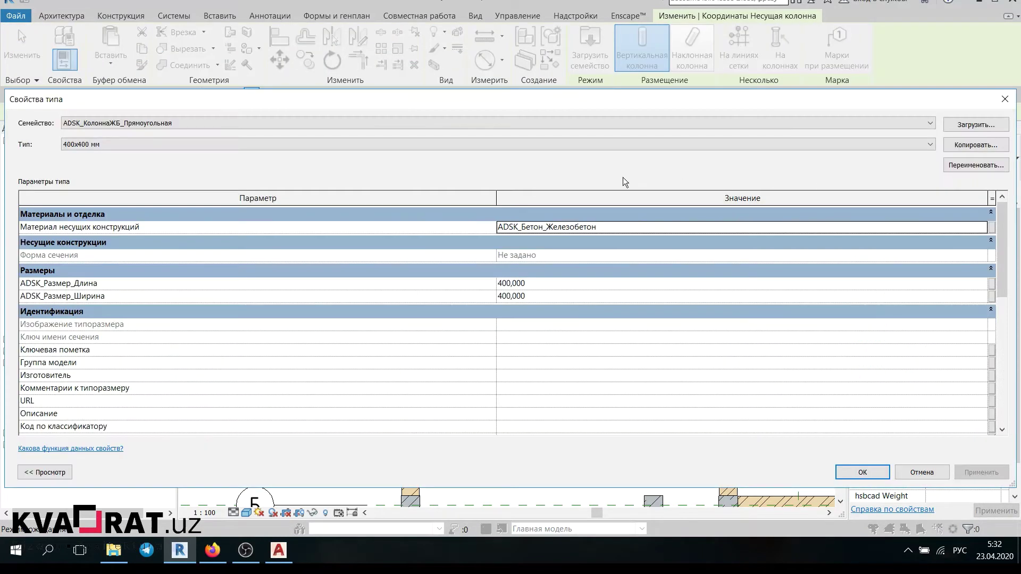
pyautogui.click(959, 145)
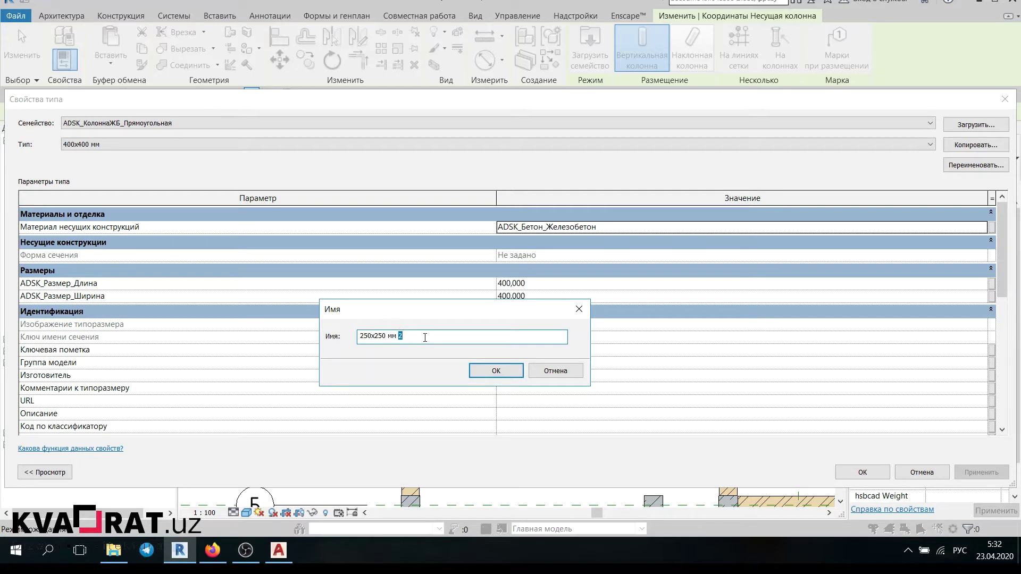
pyautogui.click(488, 371)
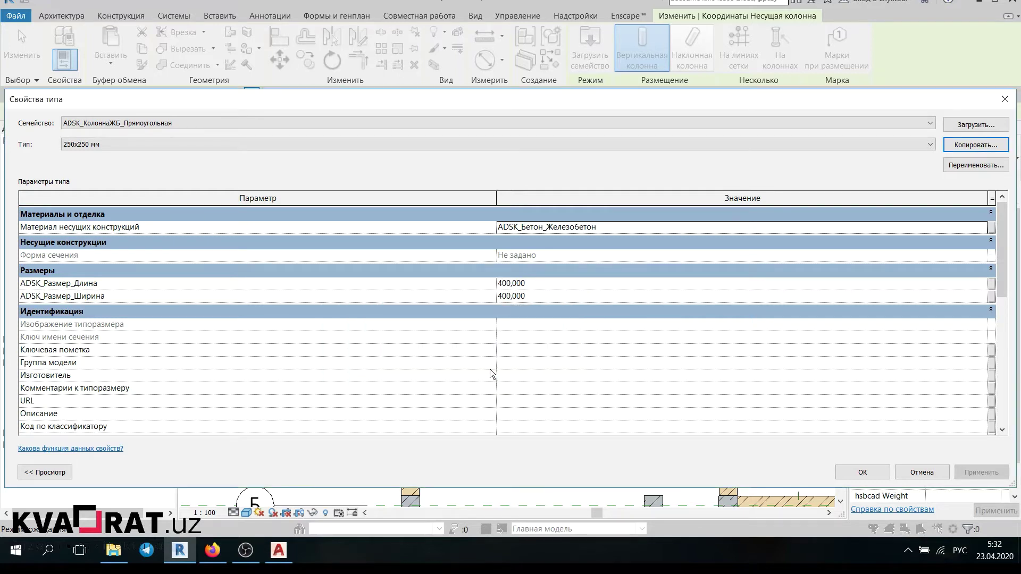
pyautogui.click(531, 283)
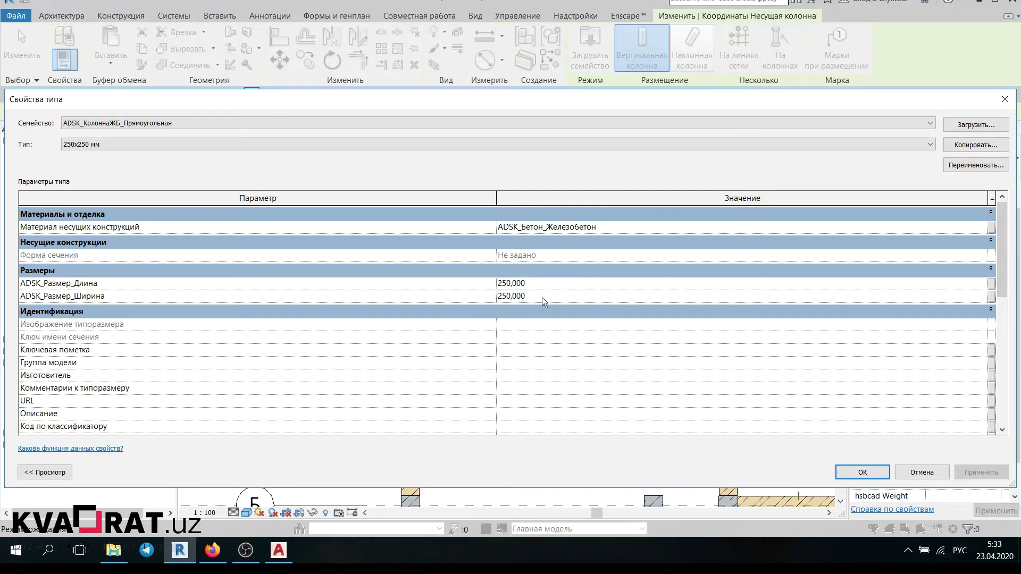
pyautogui.click(862, 472)
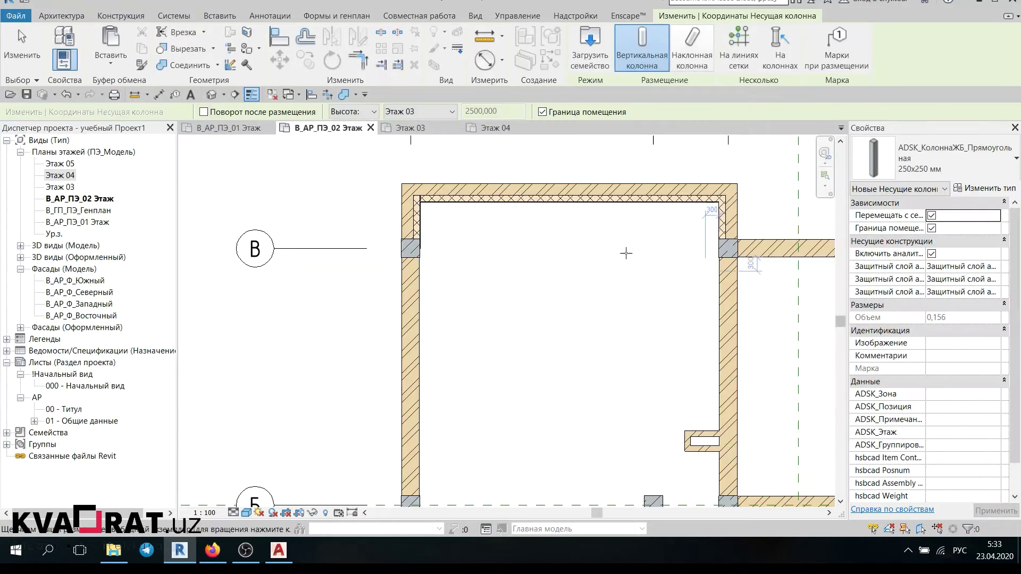
# Step: Place a 250x250 мм column and drag it into the outer top-left wall corner
pyautogui.scroll(3, 428, 235)
pyautogui.click(426, 233)
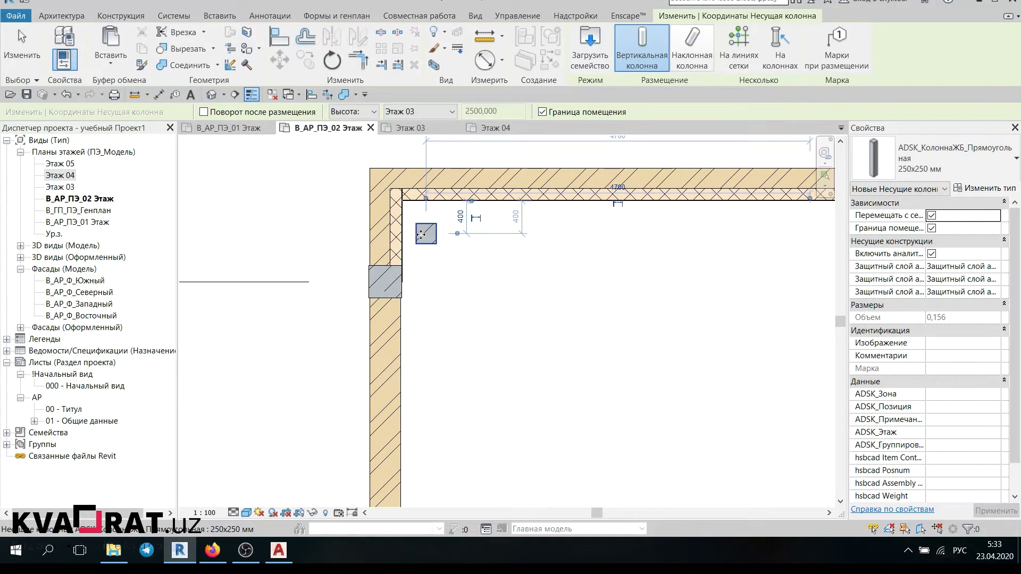
pyautogui.press('Escape')
pyautogui.press('Escape')
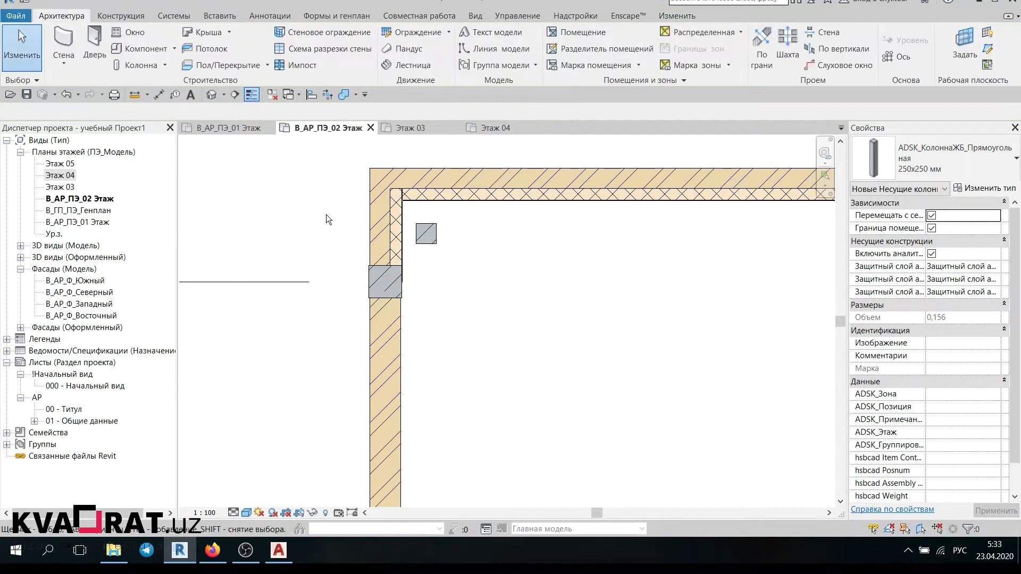
pyautogui.click(426, 233)
pyautogui.moveTo(426, 233)
pyautogui.mouseDown()
pyautogui.moveTo(384, 178)
pyautogui.moveTo(358, 181)
pyautogui.mouseUp()
# Step: Rejoin the two corner walls using Wall Joins and Trim/Extend to Corner
pyautogui.scroll(3, 378, 180)
pyautogui.scroll(2, 375, 181)
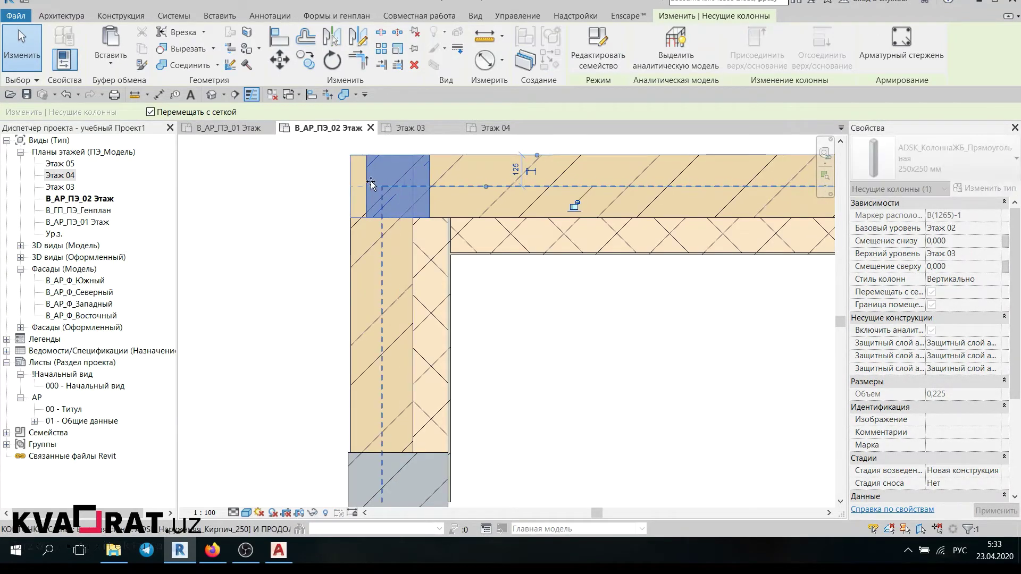
pyautogui.scroll(-2, 487, 225)
pyautogui.scroll(3, 486, 267)
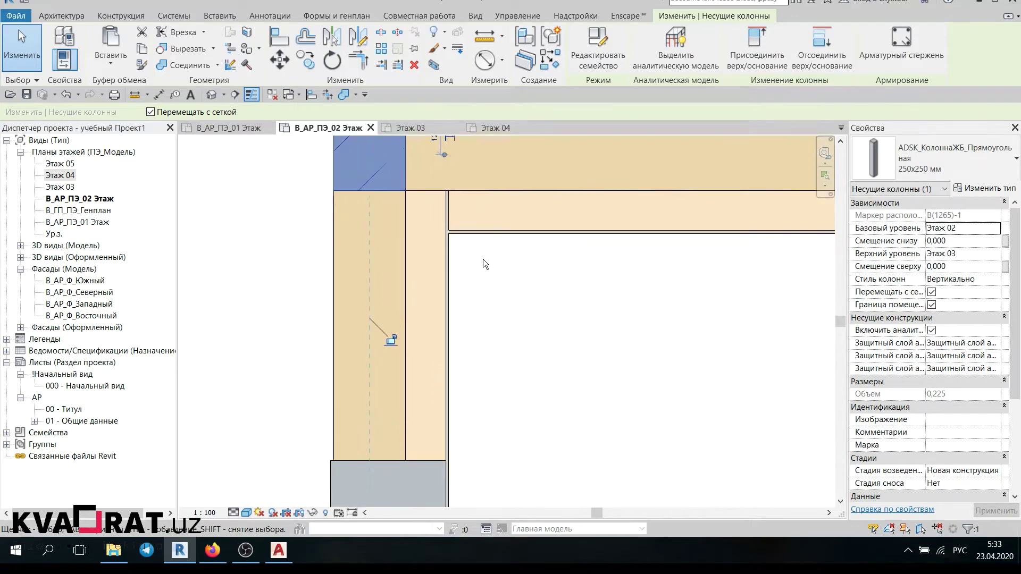
pyautogui.click(436, 253)
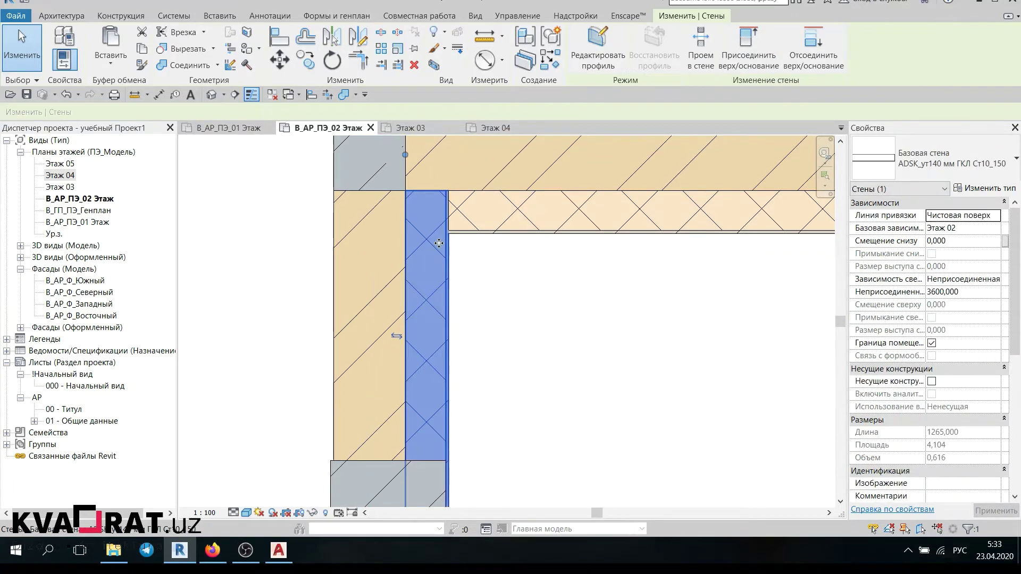
pyautogui.click(469, 232)
pyautogui.moveTo(427, 190); pyautogui.dragTo(429, 190)
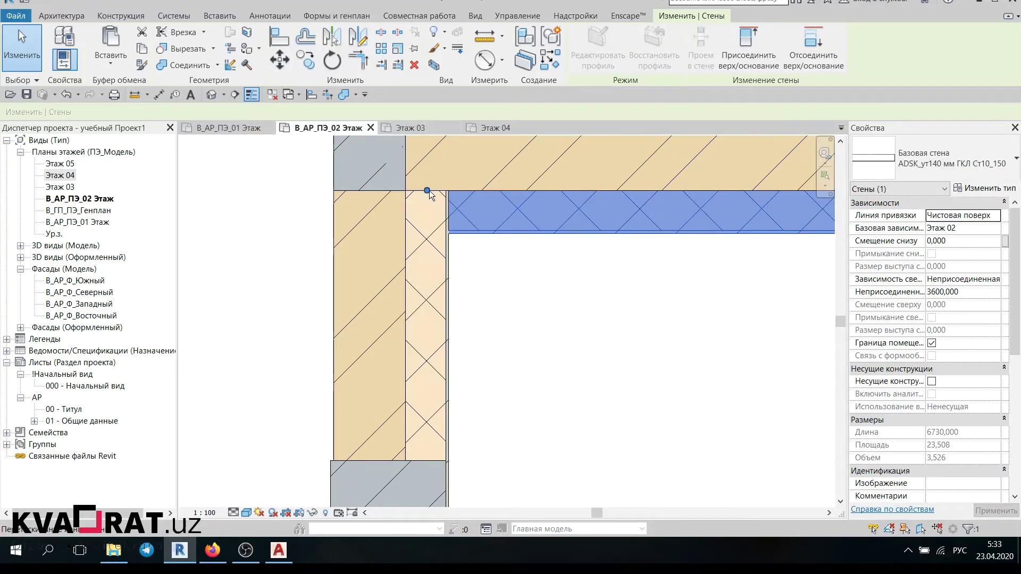
pyautogui.click(233, 67)
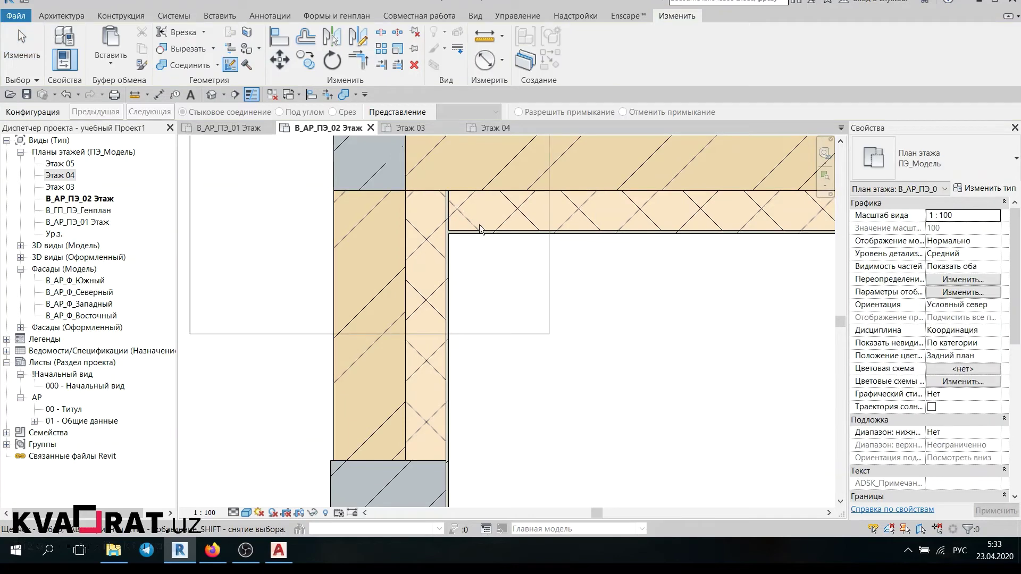
pyautogui.click(359, 63)
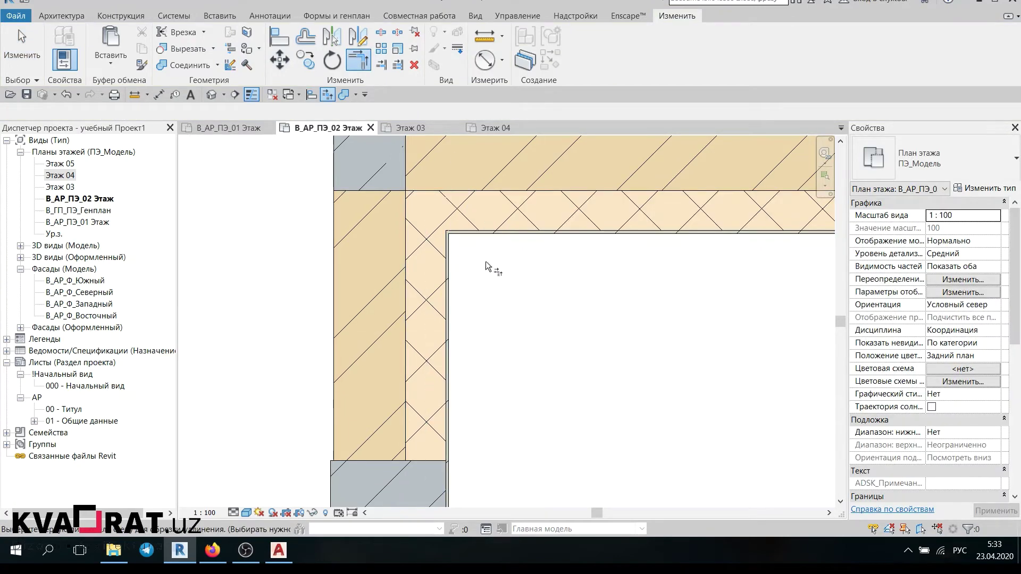
pyautogui.scroll(-2, 426, 244)
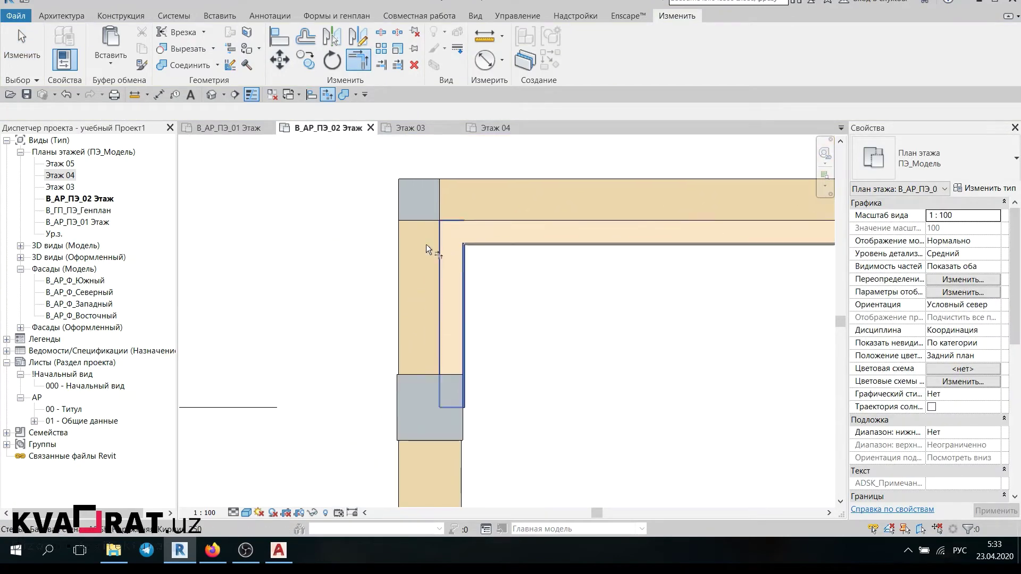
pyautogui.click(24, 44)
pyautogui.scroll(-3, 416, 230)
pyautogui.click(404, 227)
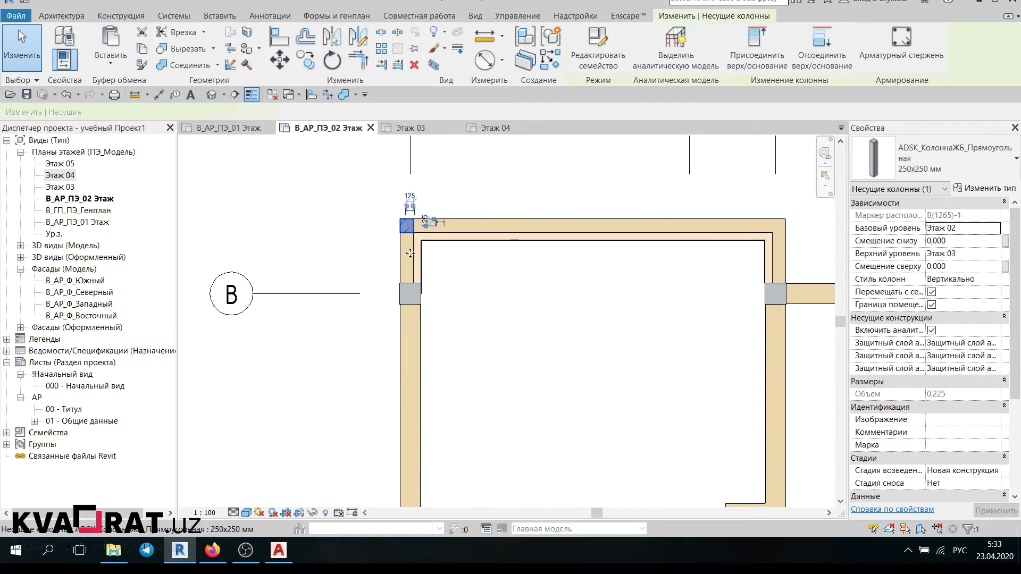
pyautogui.moveTo(438, 299); pyautogui.dragTo(417, 281, button='middle')
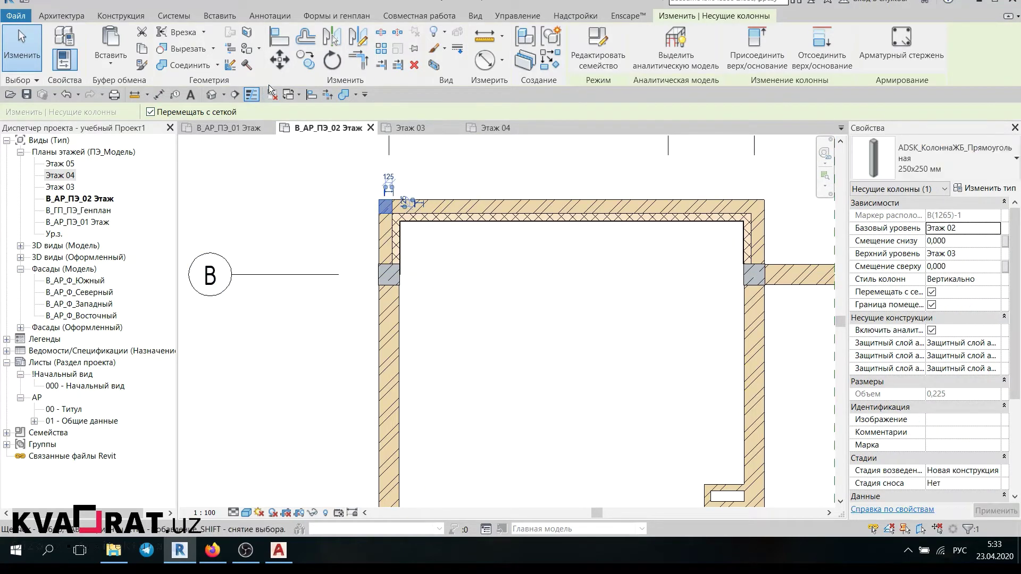
pyautogui.click(306, 59)
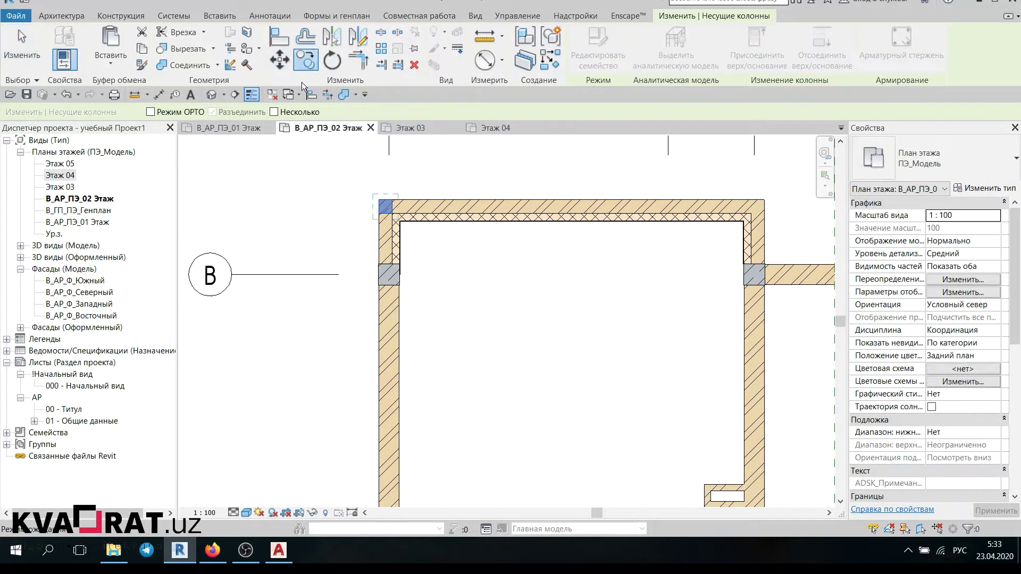
pyautogui.click(151, 112)
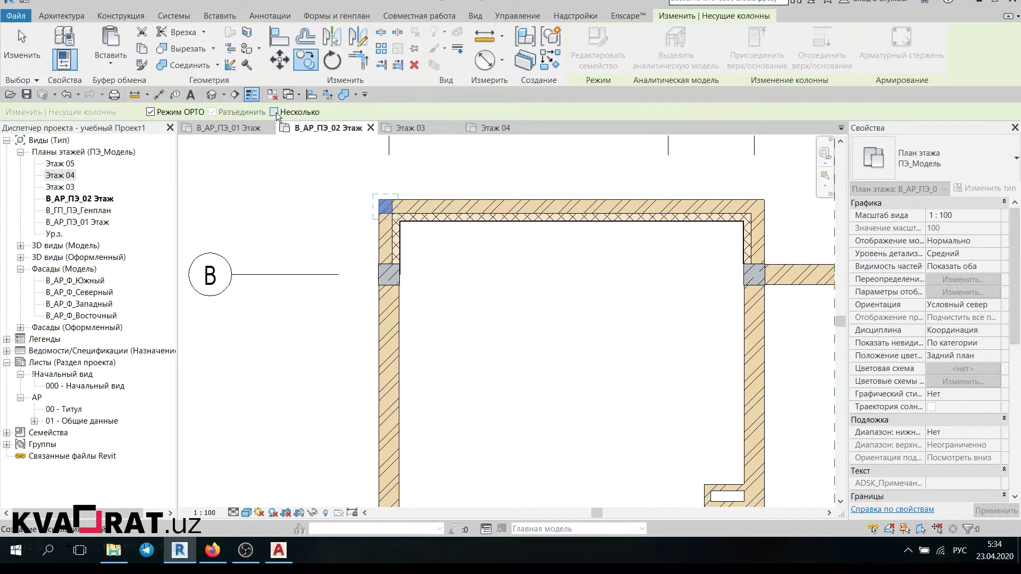
pyautogui.click(404, 206)
pyautogui.scroll(3, 397, 204)
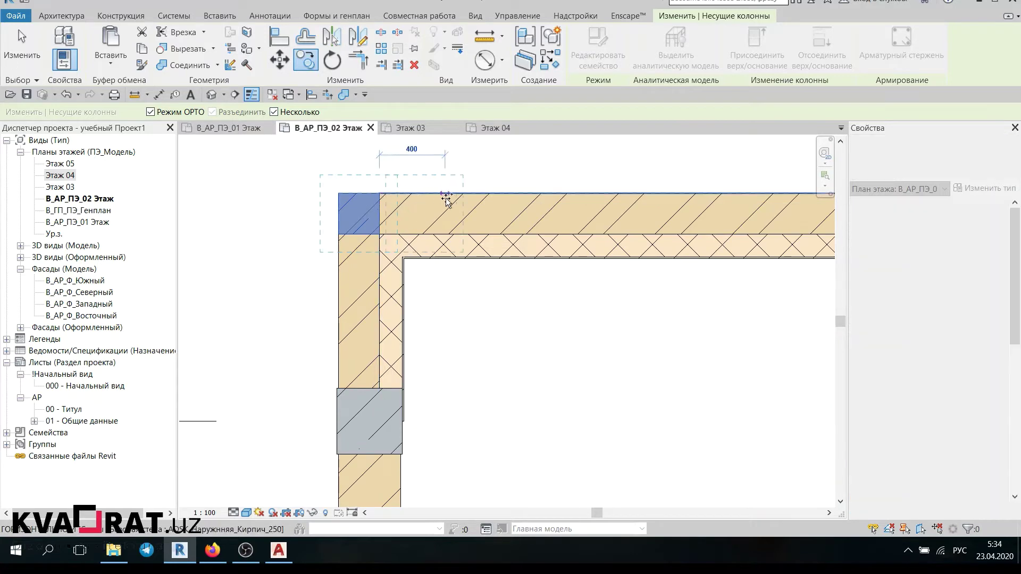
pyautogui.scroll(-4, 479, 198)
pyautogui.scroll(-2, 562, 199)
pyautogui.scroll(3, 416, 209)
pyautogui.scroll(2, 458, 208)
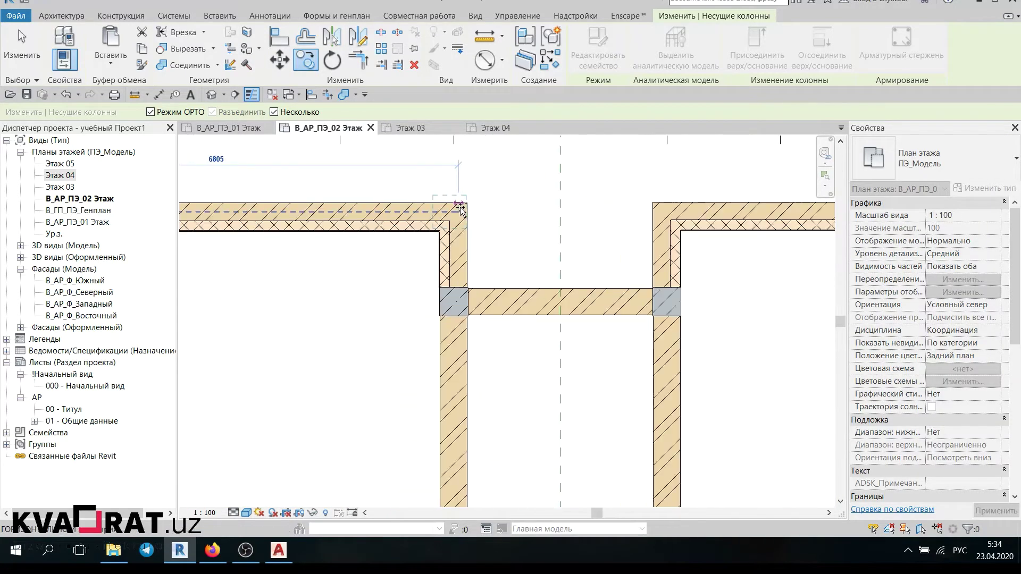
pyautogui.moveTo(598, 226); pyautogui.dragTo(288, 236, button='middle')
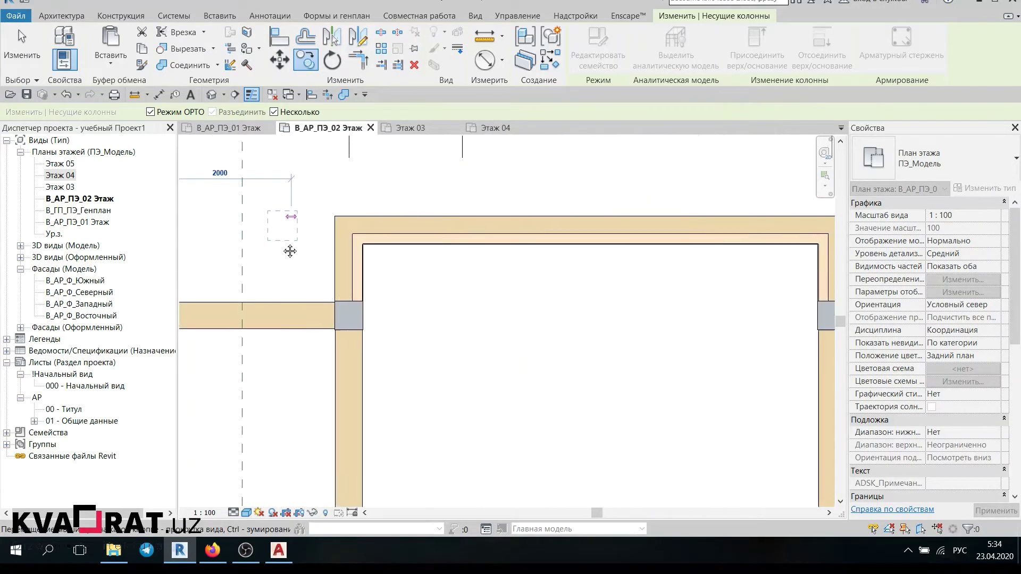
pyautogui.scroll(-2, 289, 239)
pyautogui.scroll(-2, 529, 221)
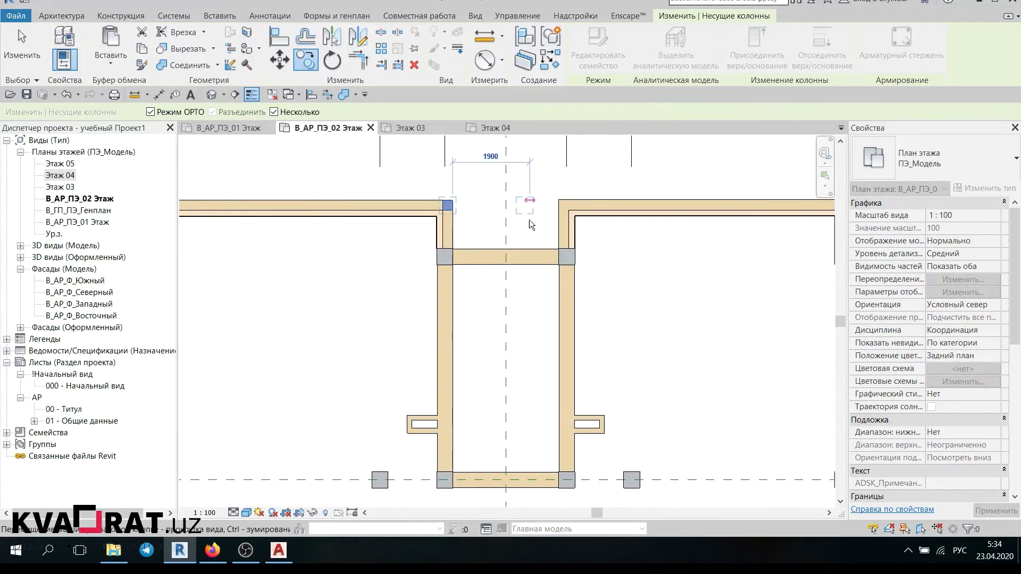
pyautogui.press('Escape')
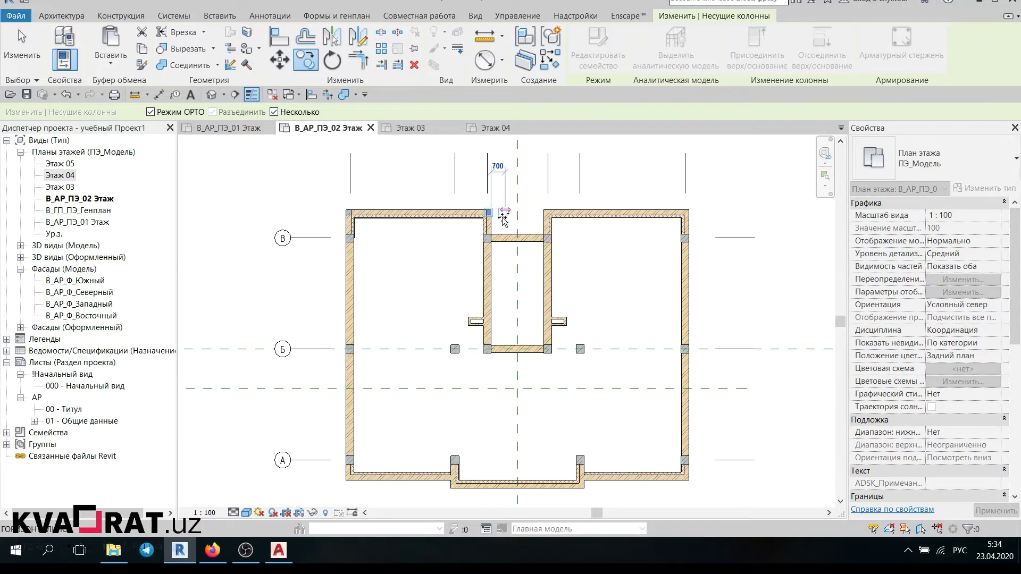
pyautogui.press('Escape')
# Step: Copy both top corner columns down to the bottom wall corners along grid А
pyautogui.scroll(3, 353, 210)
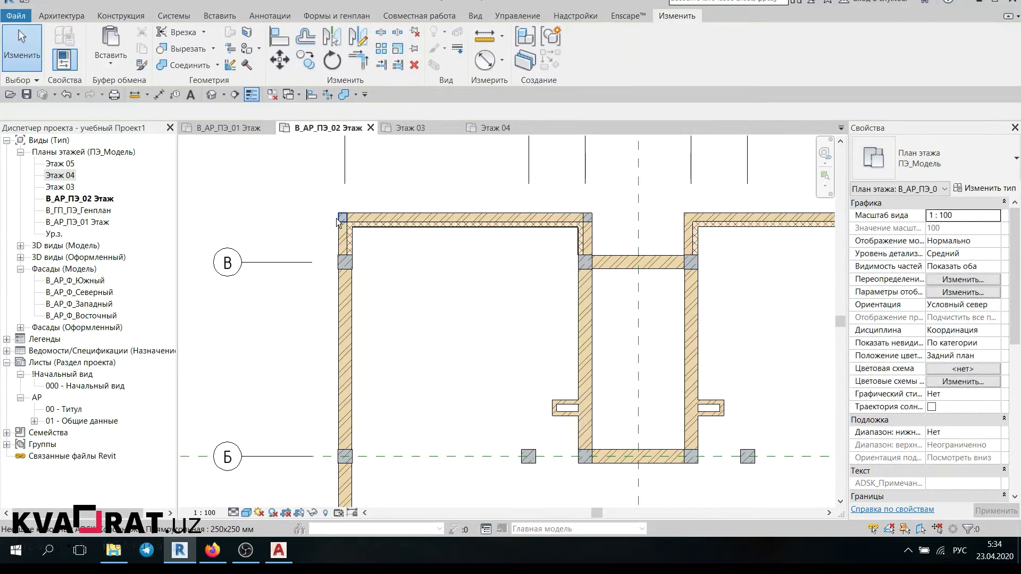
pyautogui.click(344, 217)
pyautogui.keyDown('ctrl'); pyautogui.click(592, 215); pyautogui.keyUp('ctrl')
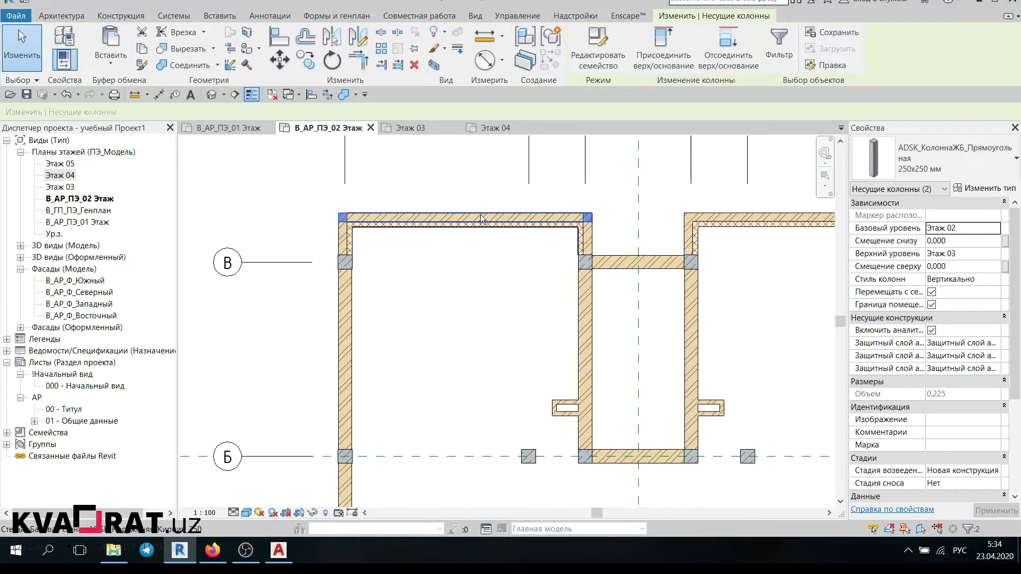
pyautogui.click(307, 65)
pyautogui.scroll(4, 338, 222)
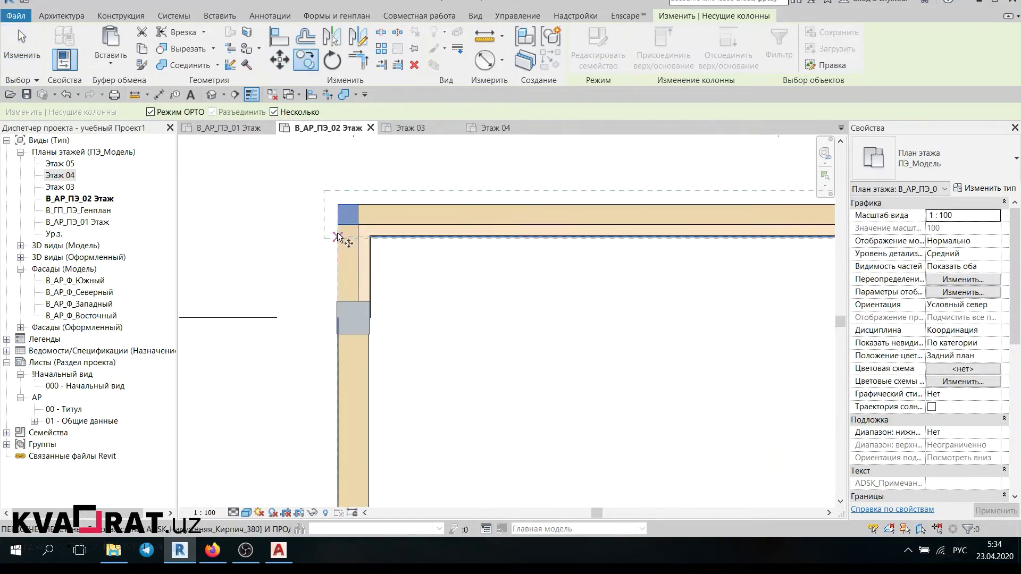
pyautogui.scroll(-3, 334, 221)
pyautogui.scroll(-3, 342, 273)
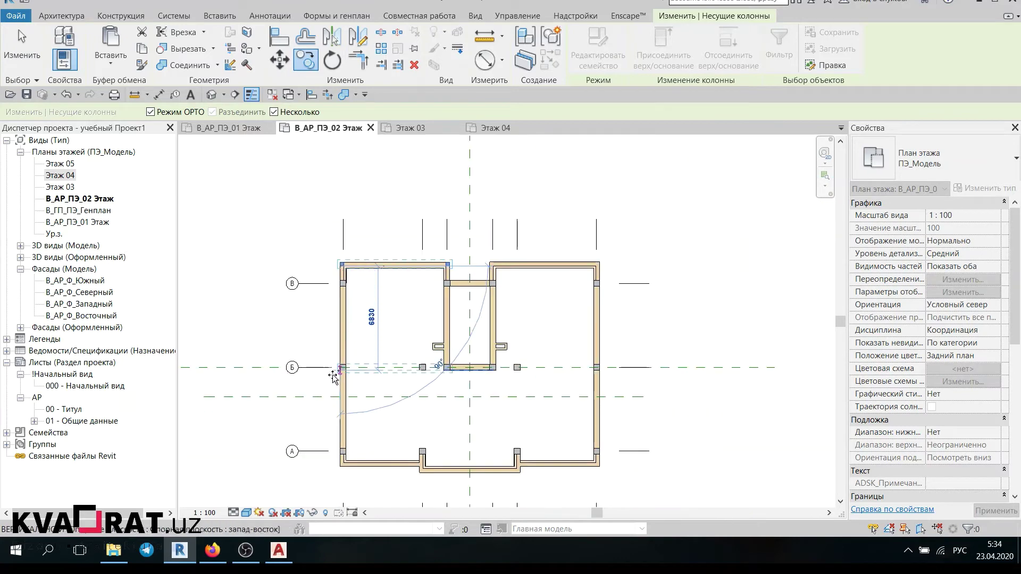
pyautogui.scroll(4, 358, 350)
pyautogui.scroll(2, 358, 351)
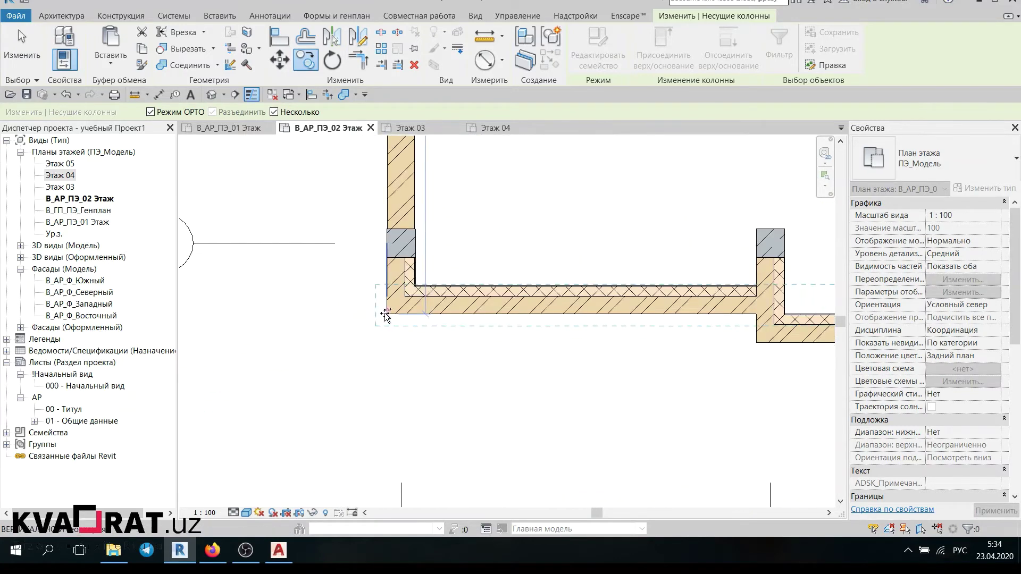
pyautogui.click(387, 314)
pyautogui.scroll(-2, 385, 317)
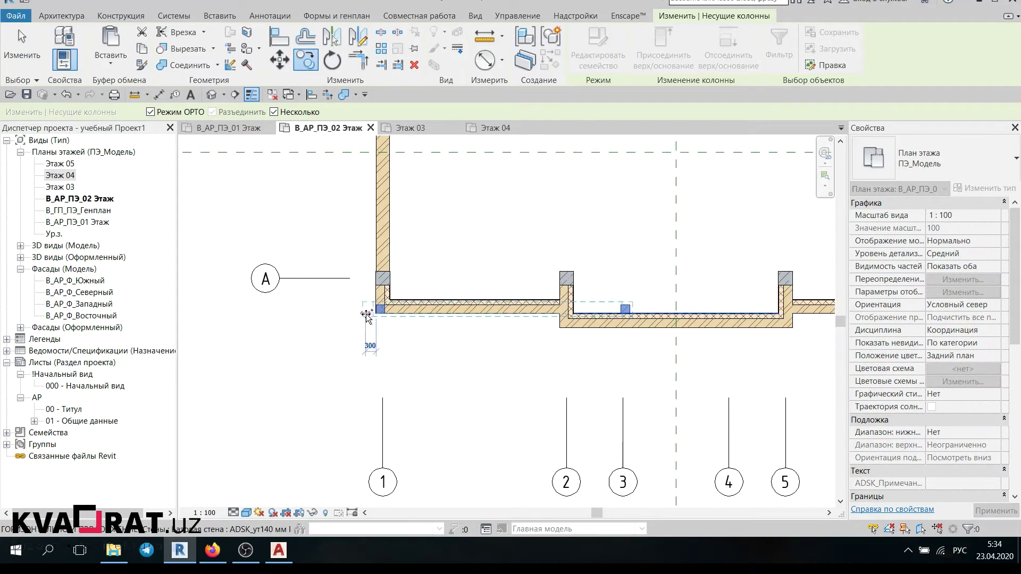
pyautogui.click(384, 318)
pyautogui.press('Escape')
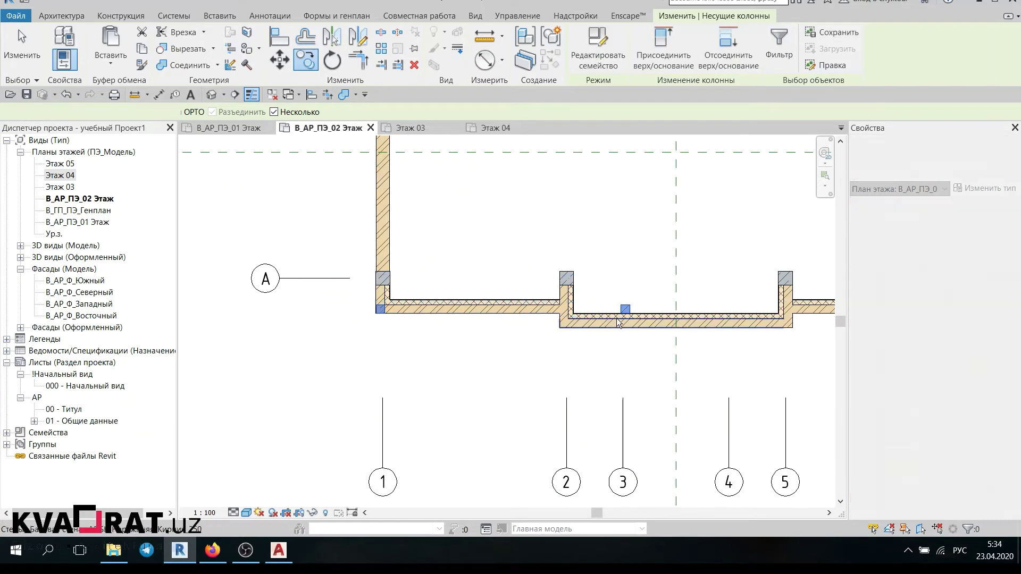
# Step: Move each copied column so it snaps into its stepped wall corner
pyautogui.scroll(2, 622, 314)
pyautogui.press('c')
pyautogui.press('o')
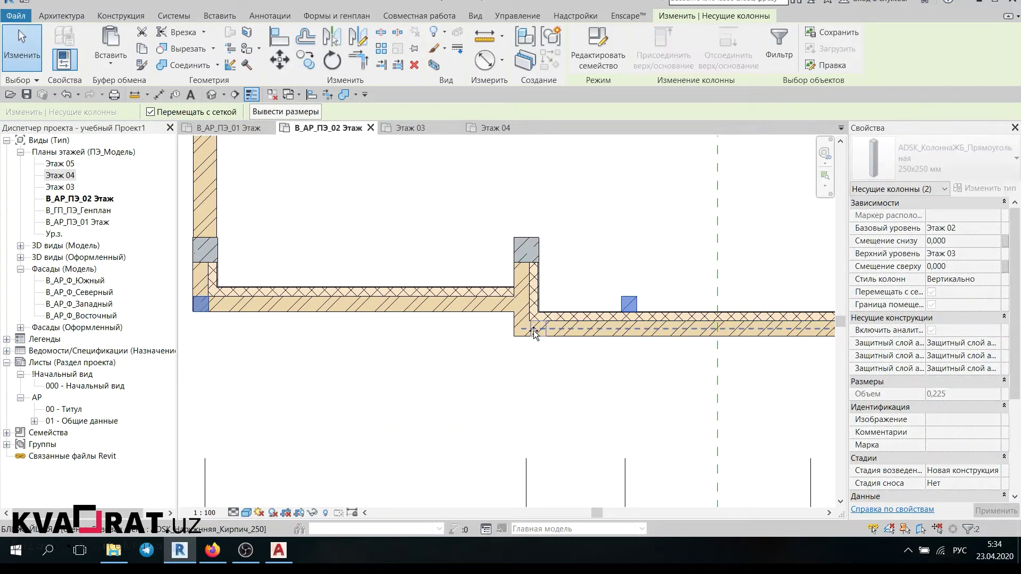
pyautogui.click(523, 335)
pyautogui.scroll(3, 522, 334)
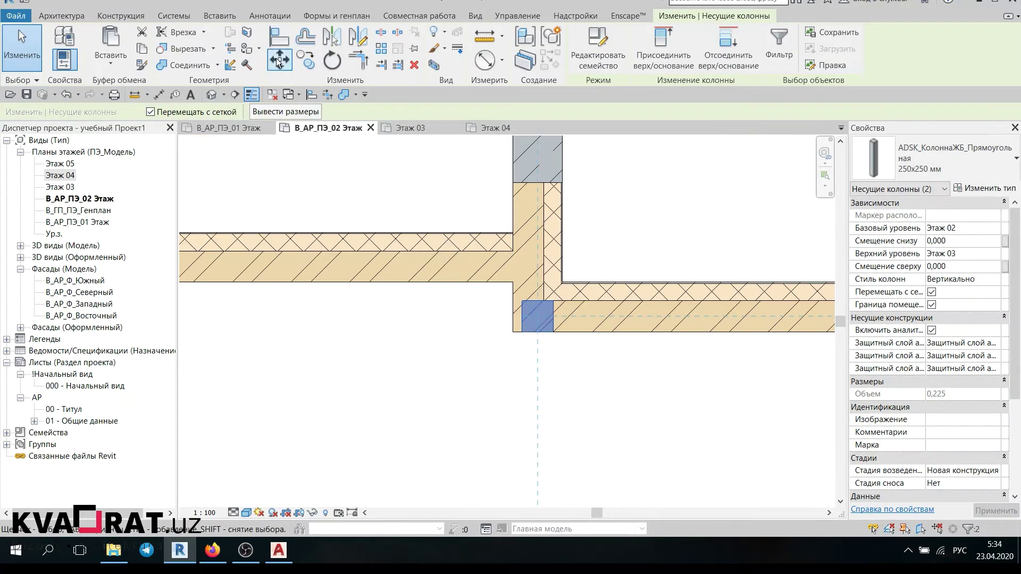
pyautogui.scroll(2, 534, 355)
pyautogui.scroll(1, 506, 299)
pyautogui.press('m')
pyautogui.press('v')
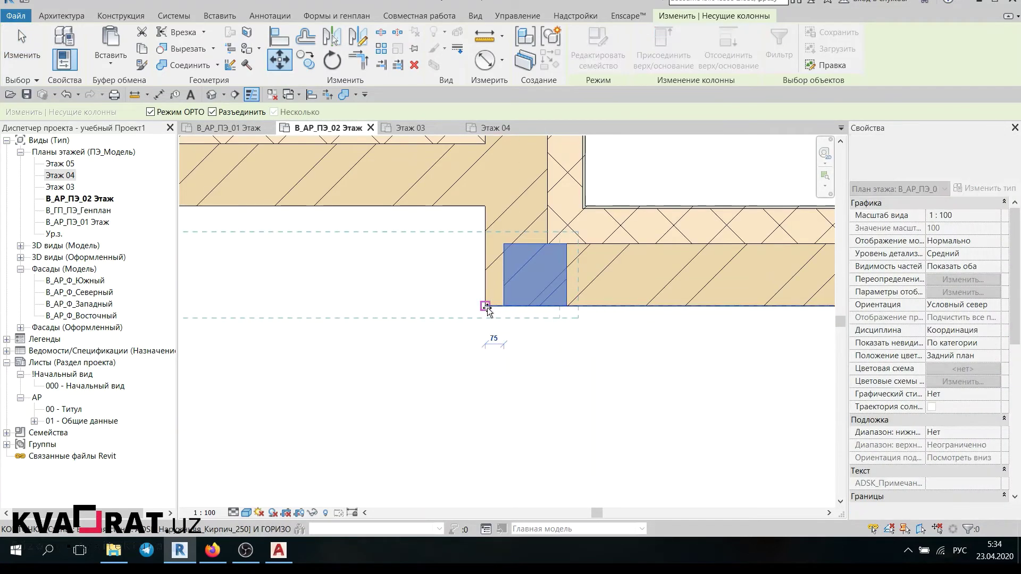
pyautogui.click(485, 306)
pyautogui.scroll(-3, 508, 348)
pyautogui.press('Escape')
pyautogui.scroll(-3, 649, 384)
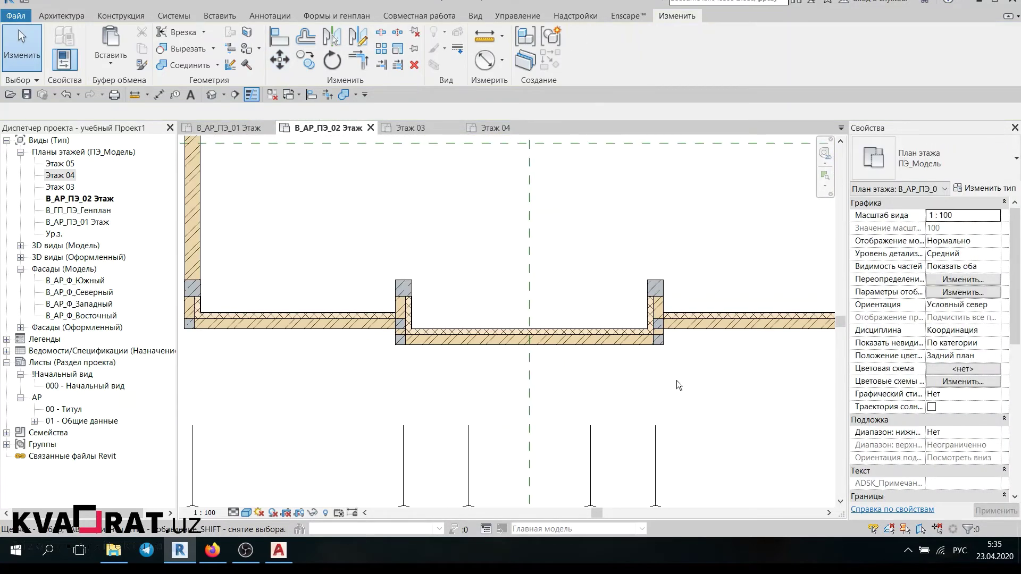
# Step: Compare the В_АР_ПЭ_01, В_АР_ПЭ_02, Этаж 03 and Этаж 04 plans, then recentre В_АР_ПЭ_02 Этаж
pyautogui.scroll(-2, 675, 380)
pyautogui.moveTo(675, 378); pyautogui.dragTo(619, 363, button='middle')
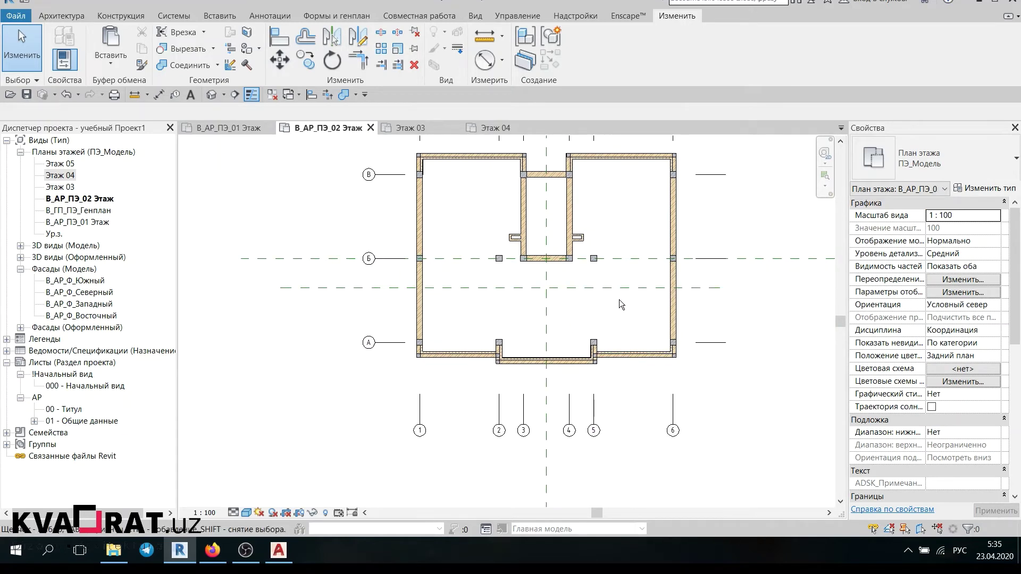
pyautogui.click(250, 128)
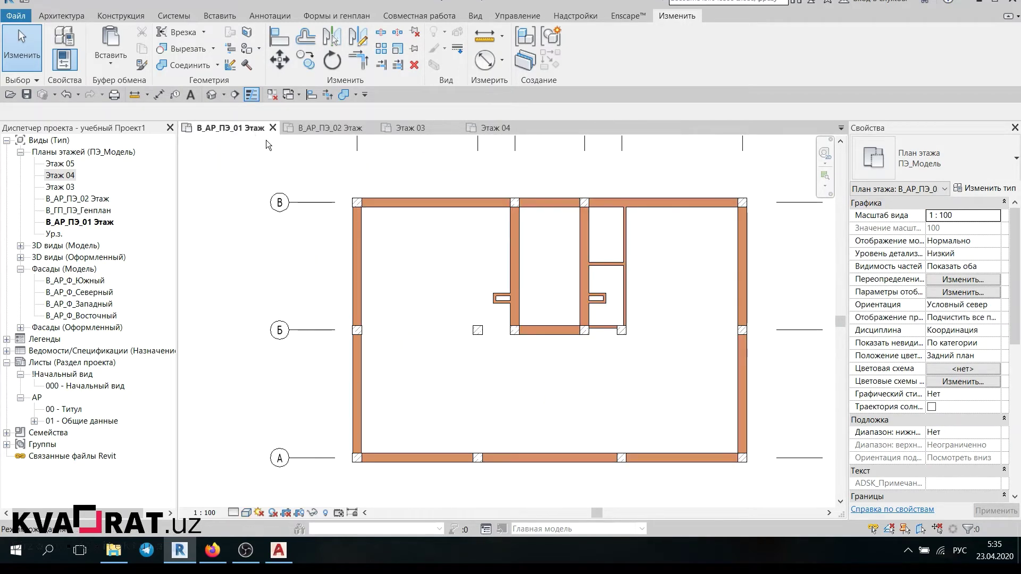
pyautogui.click(322, 127)
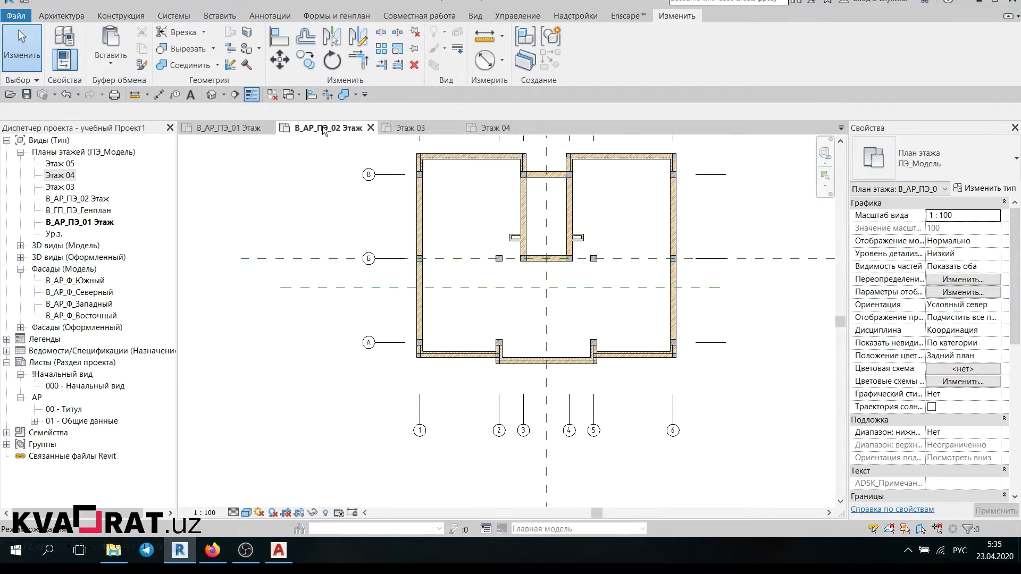
pyautogui.click(422, 126)
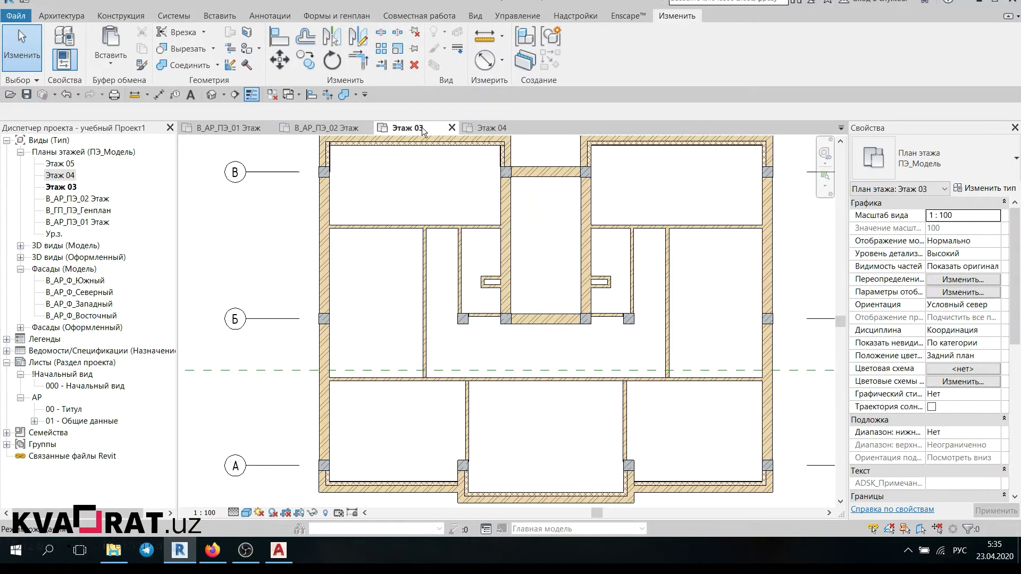
pyautogui.scroll(-3, 559, 289)
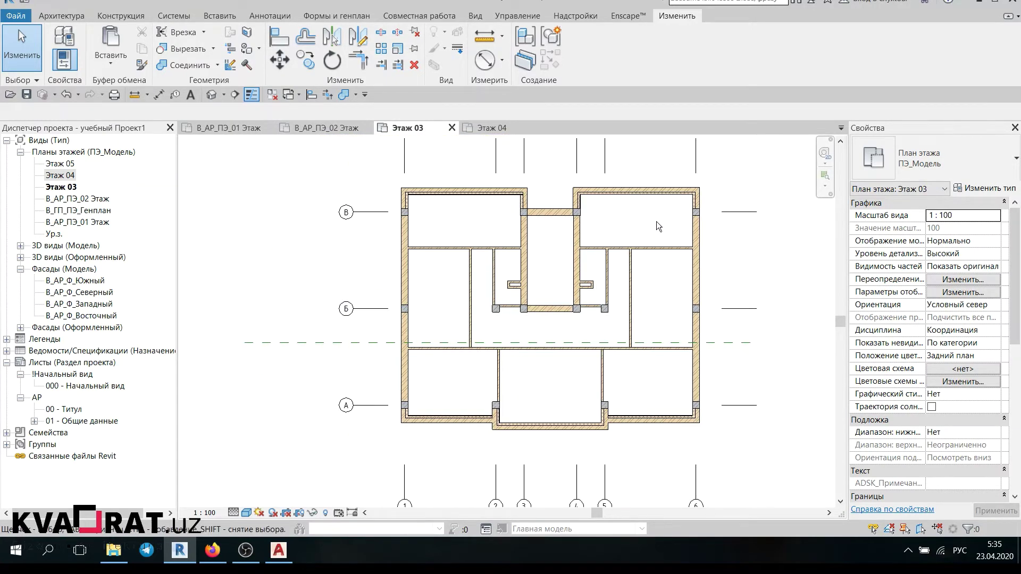
pyautogui.click(481, 129)
pyautogui.click(340, 129)
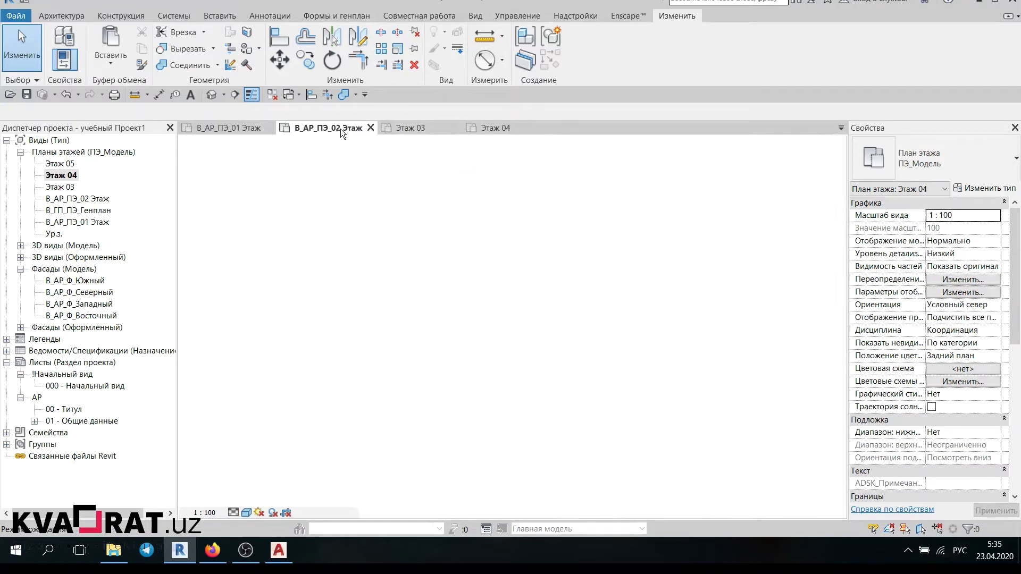
pyautogui.moveTo(454, 195); pyautogui.dragTo(425, 226, button='middle')
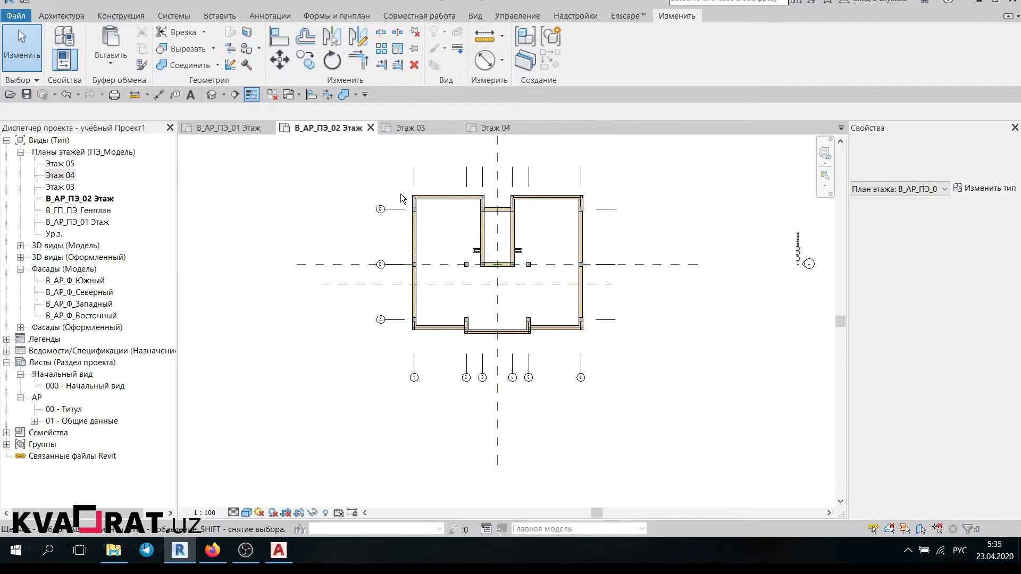
pyautogui.scroll(3, 408, 200)
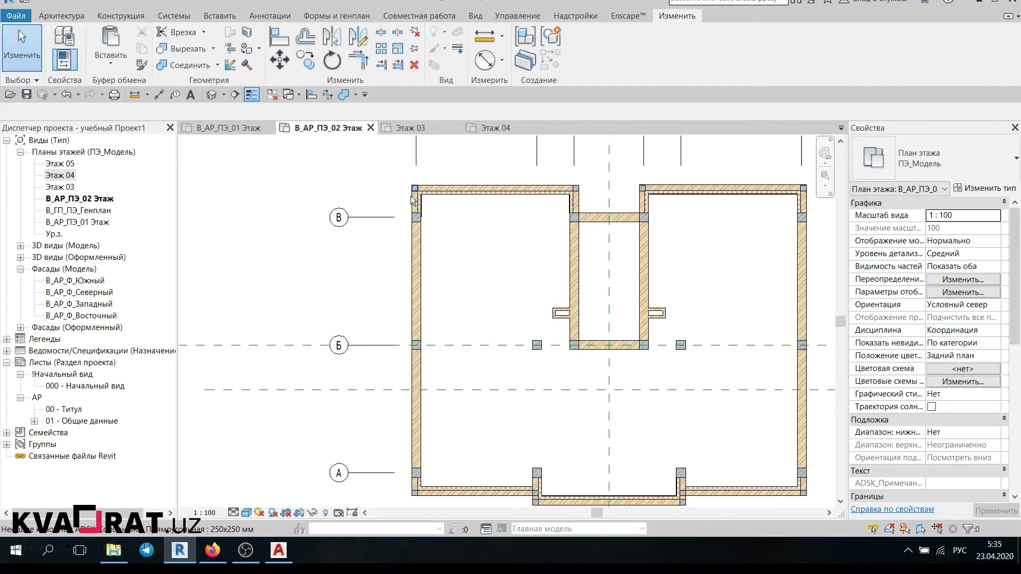
# Step: Select all ten visible columns and paste them aligned to the upper levels Этаж 03 and Этаж 04
pyautogui.rightClick(414, 190)
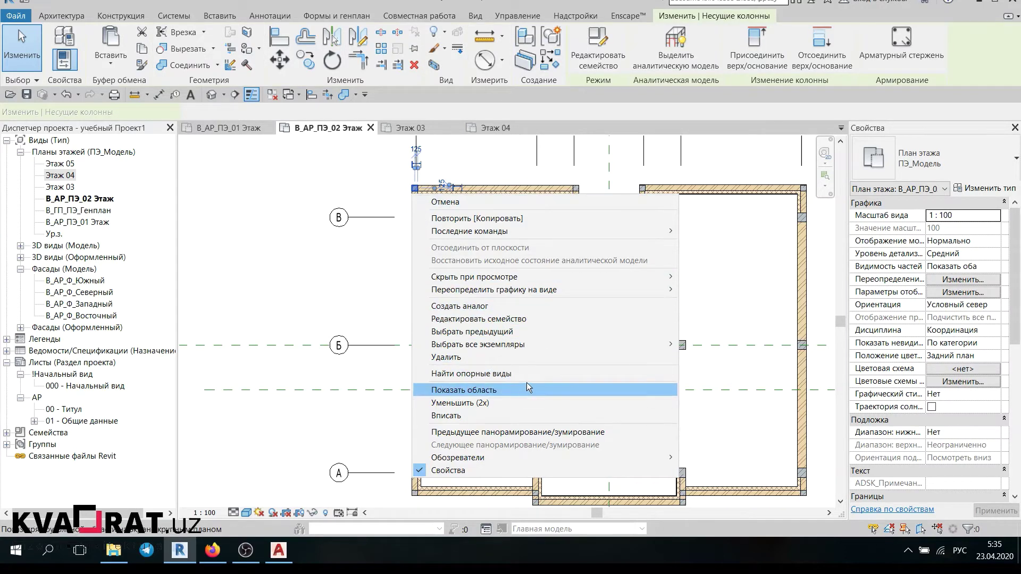
pyautogui.moveTo(477, 344)
pyautogui.click(728, 344)
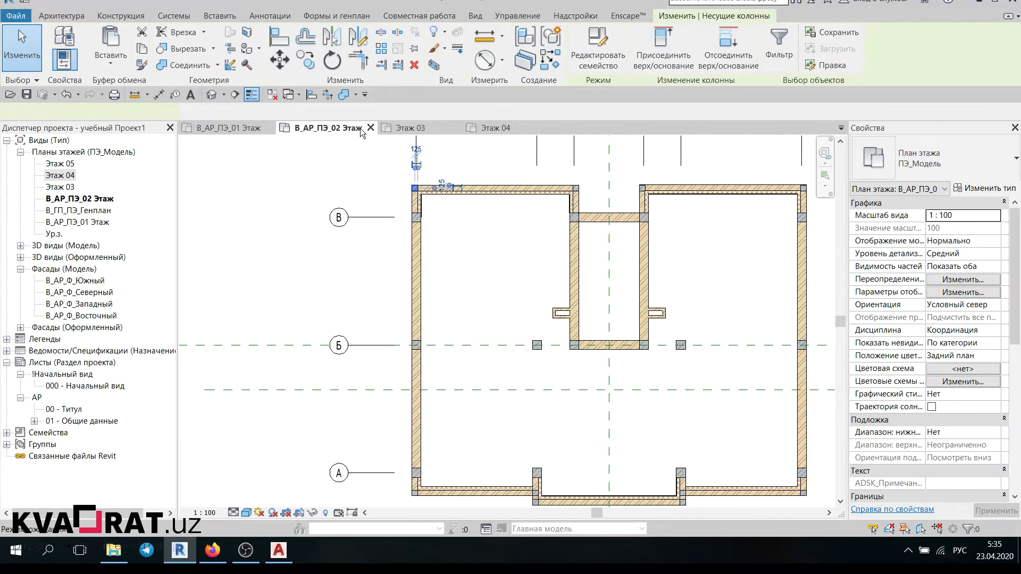
pyautogui.click(111, 63)
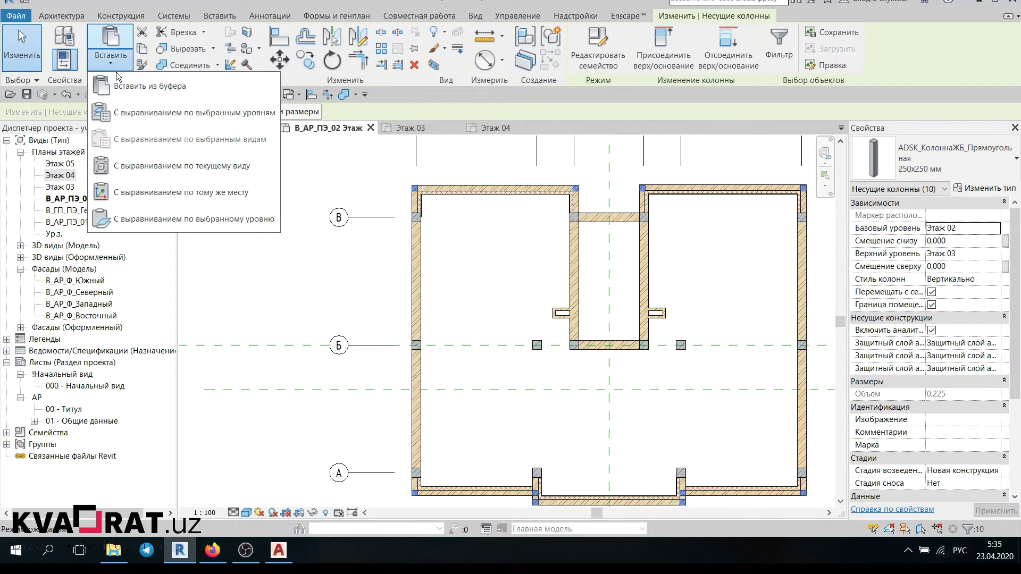
pyautogui.click(161, 119)
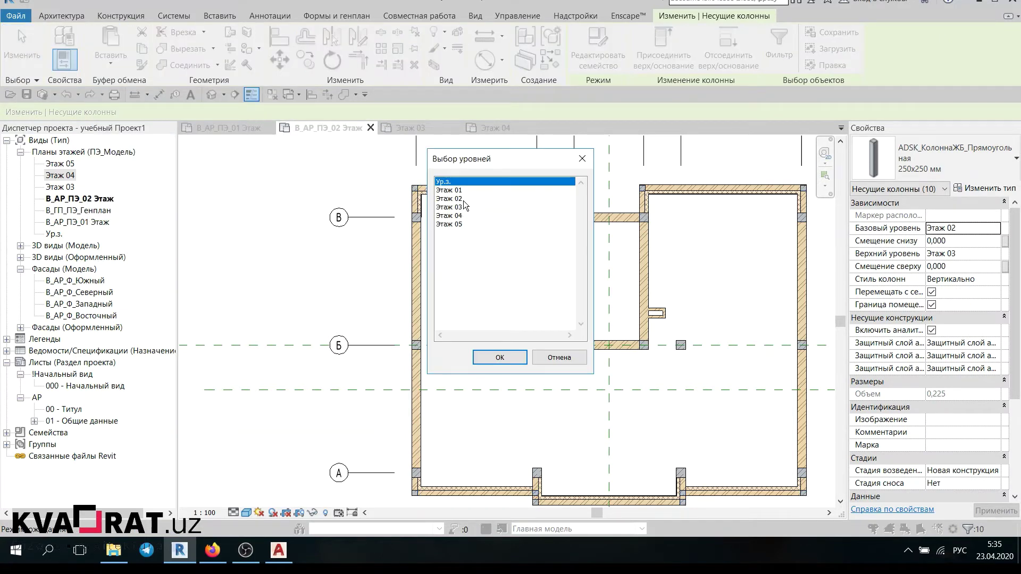
pyautogui.click(461, 208)
pyautogui.click(516, 357)
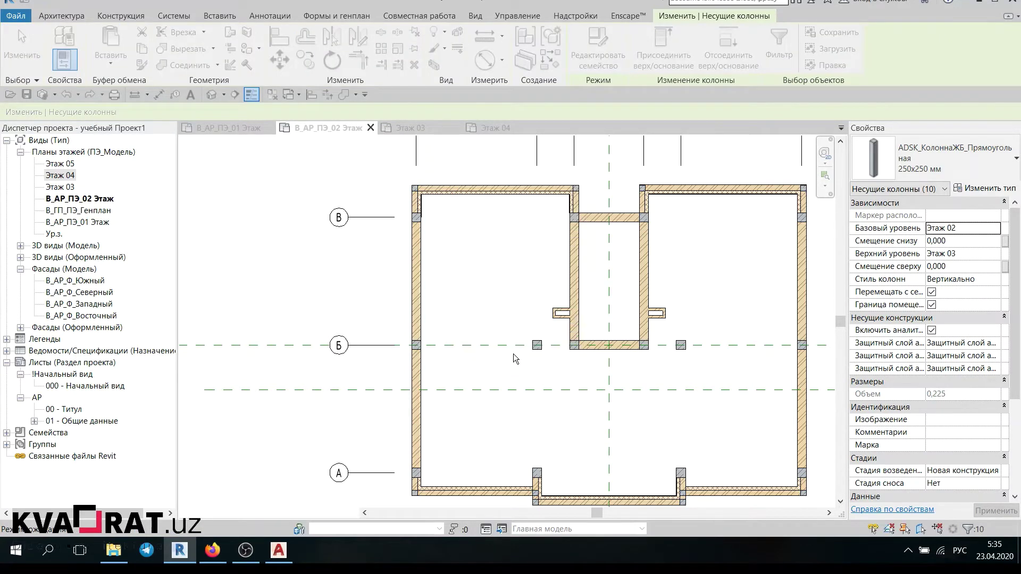
# Step: Check the pasted columns on the Этаж 03 and Этаж 04 plans
pyautogui.click(406, 129)
pyautogui.scroll(2, 521, 172)
pyautogui.scroll(1, 589, 251)
pyautogui.scroll(1, 558, 213)
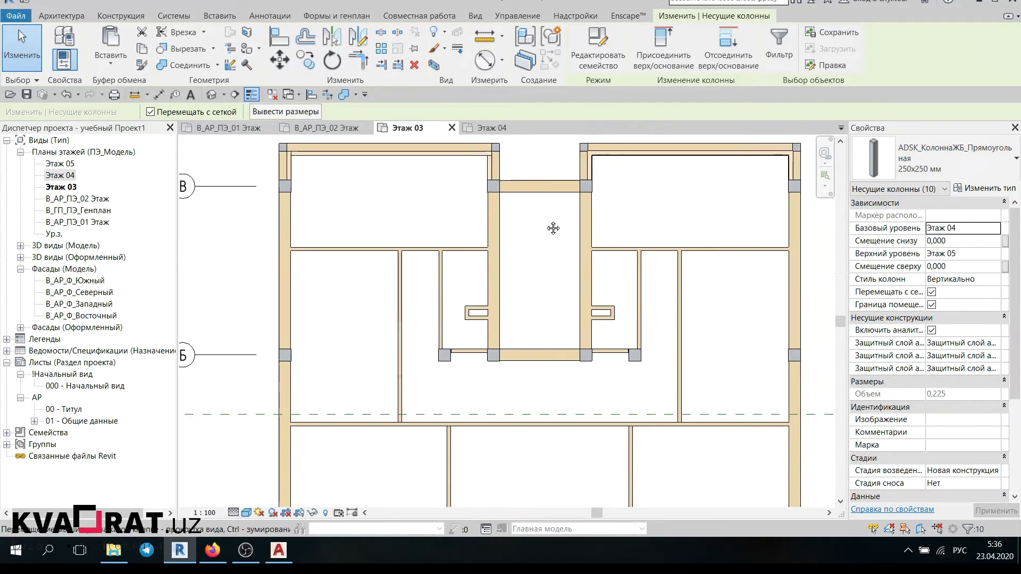
pyautogui.scroll(1, 525, 173)
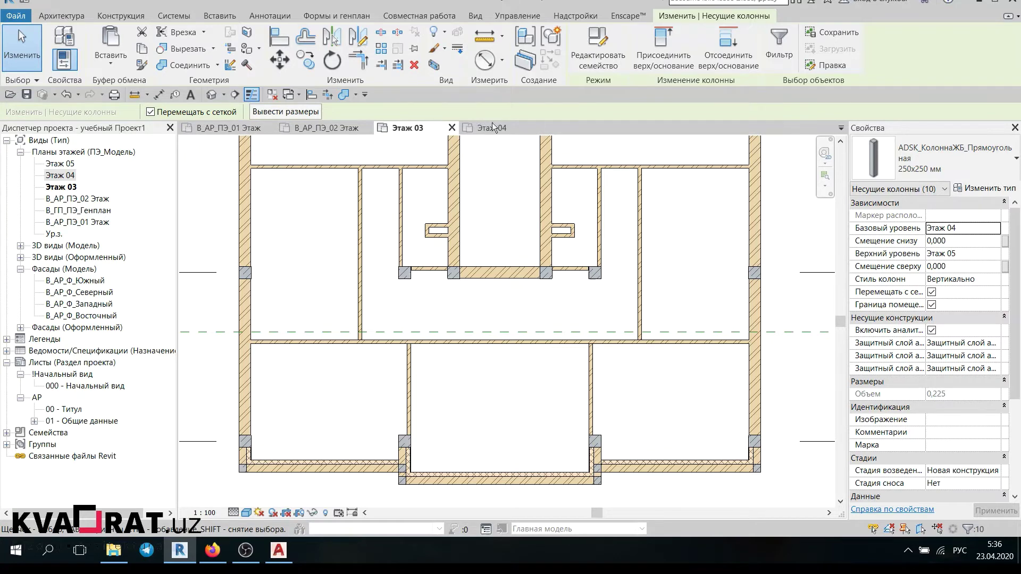
pyautogui.hotkey('ctrl', 'Tab')
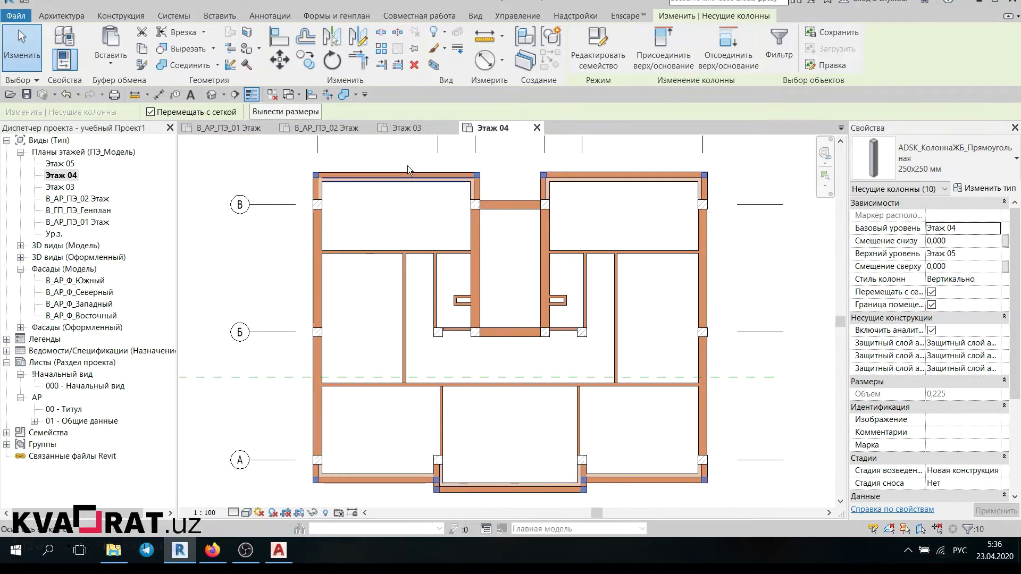
# Step: View the whole AutoCAD floor plan's column layout, then return to Revit
pyautogui.click(278, 551)
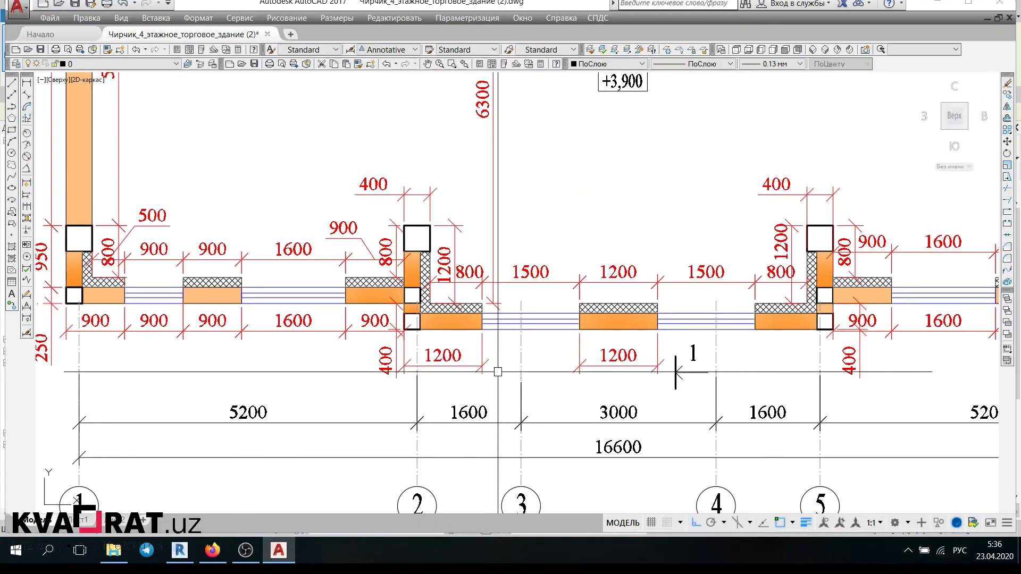
pyautogui.scroll(-3, 679, 353)
pyautogui.moveTo(611, 256); pyautogui.dragTo(567, 309, button='middle')
pyautogui.moveTo(491, 314); pyautogui.dragTo(473, 358, button='middle')
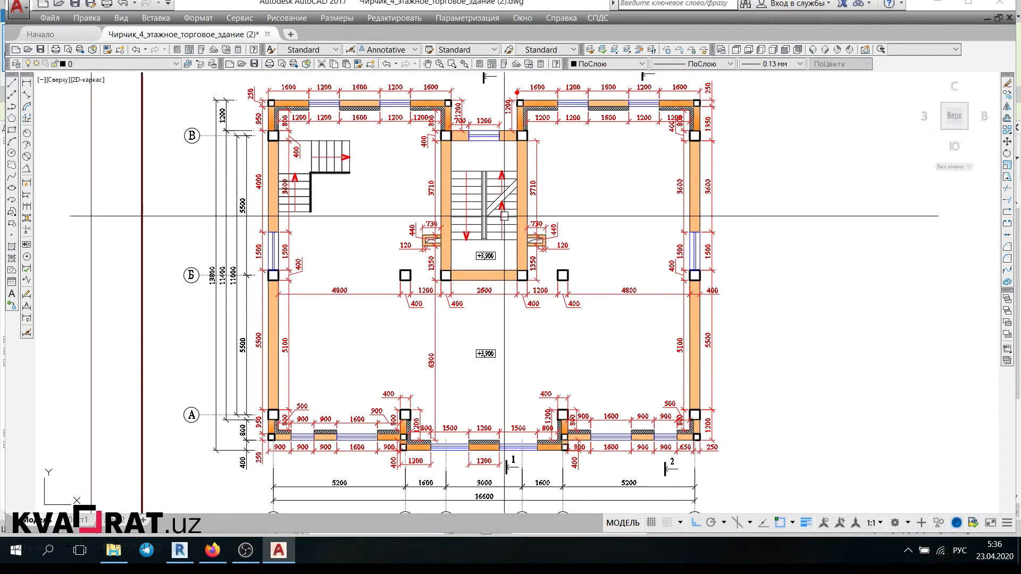
pyautogui.hotkey('alt', 'Tab')
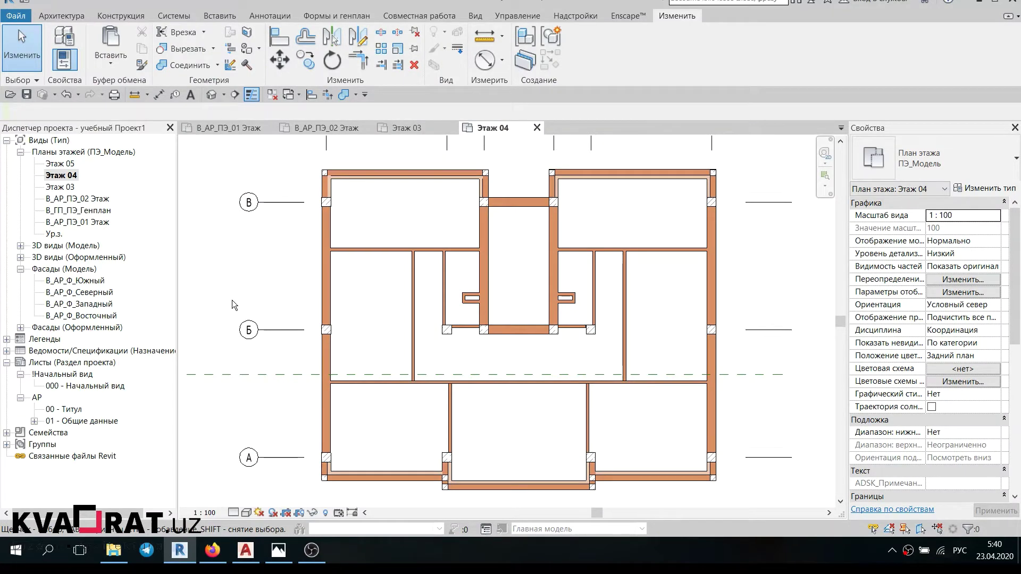
# Step: Open the В_АР_ПЭ_01 Этаж plan and select the left exterior wall
pyautogui.click(239, 129)
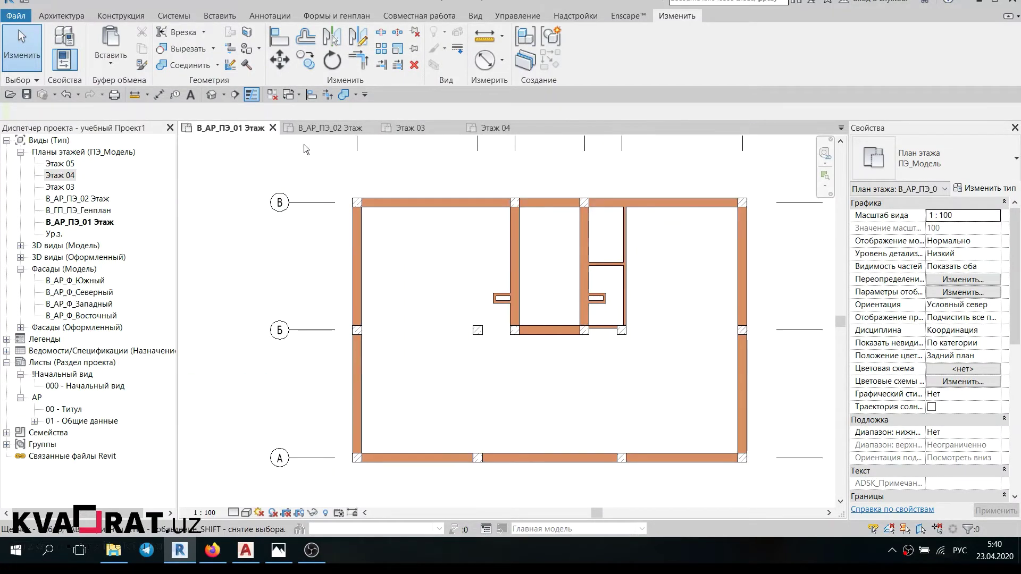
pyautogui.scroll(3, 333, 228)
pyautogui.click(381, 228)
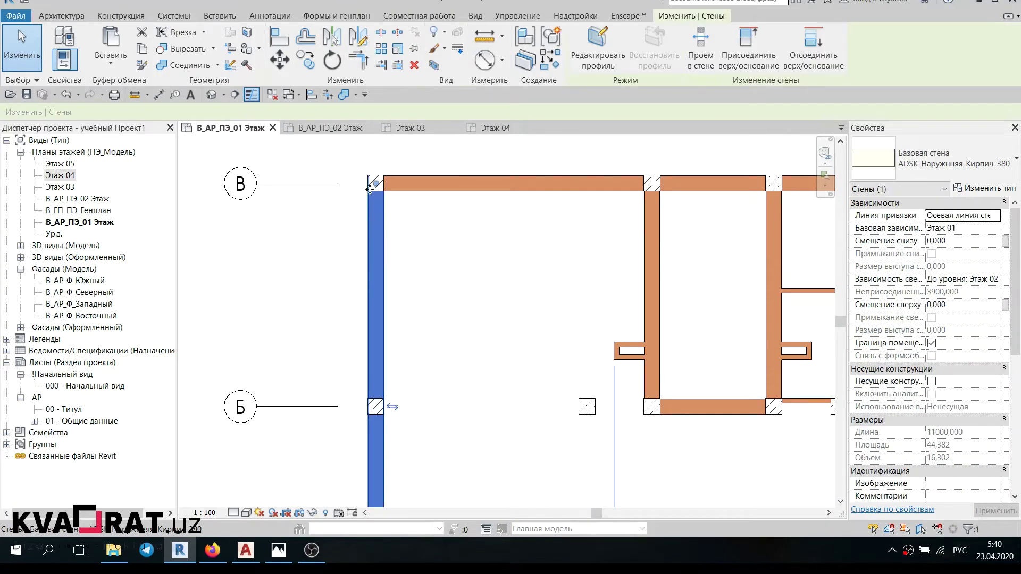
pyautogui.scroll(2, 370, 189)
pyautogui.scroll(2, 370, 189)
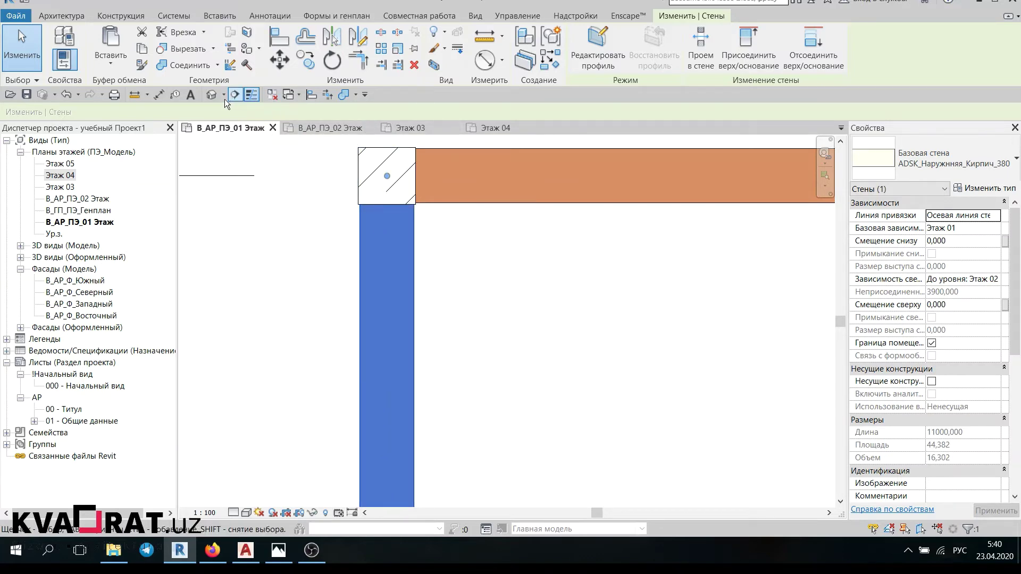
# Step: Open the default 3D view and zoom in on the corner column against the brick walls
pyautogui.click(212, 93)
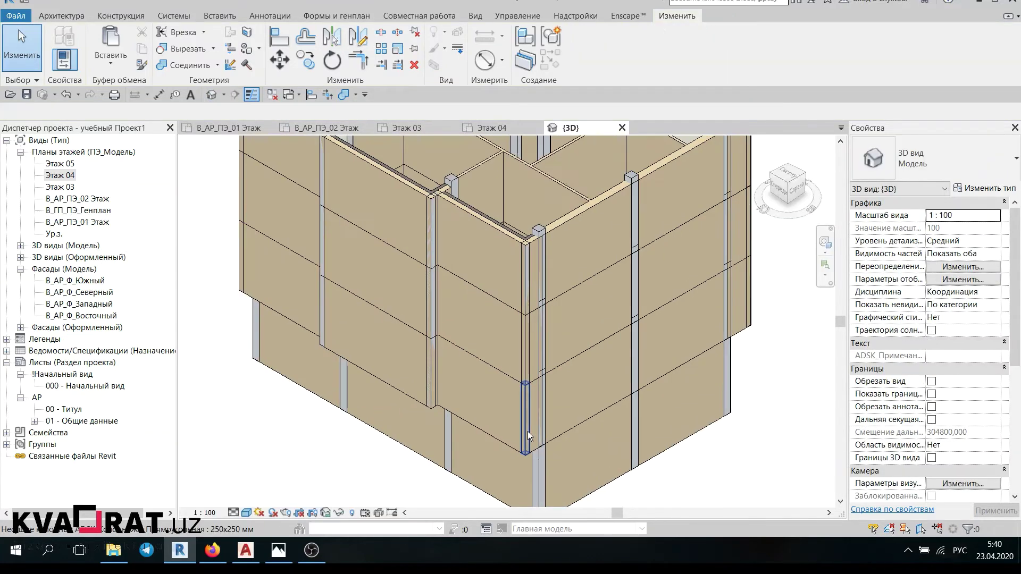
pyautogui.scroll(1, 525, 419)
pyautogui.scroll(1, 588, 440)
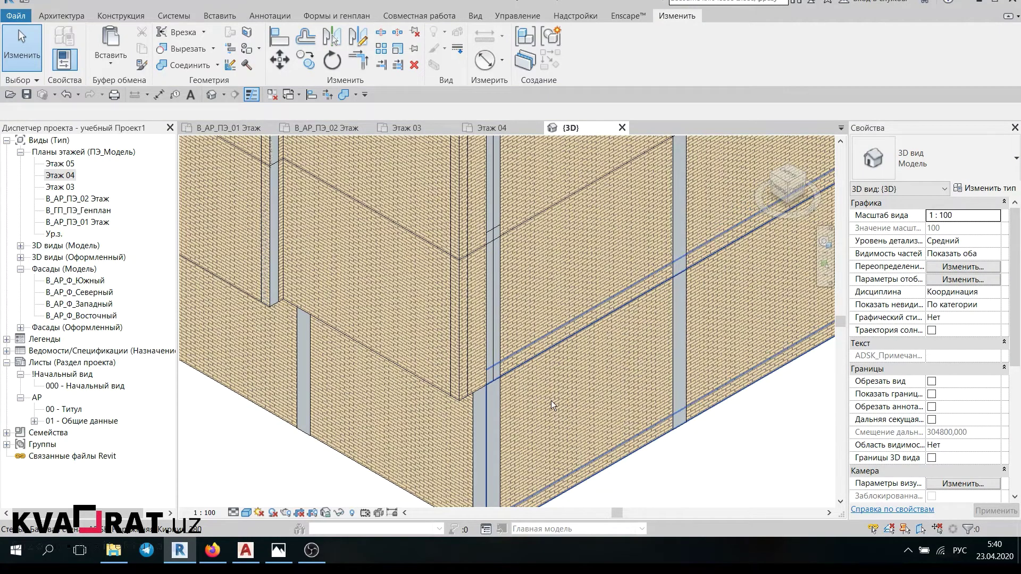
pyautogui.scroll(-3, 551, 400)
pyautogui.scroll(2, 546, 460)
pyautogui.scroll(2, 524, 441)
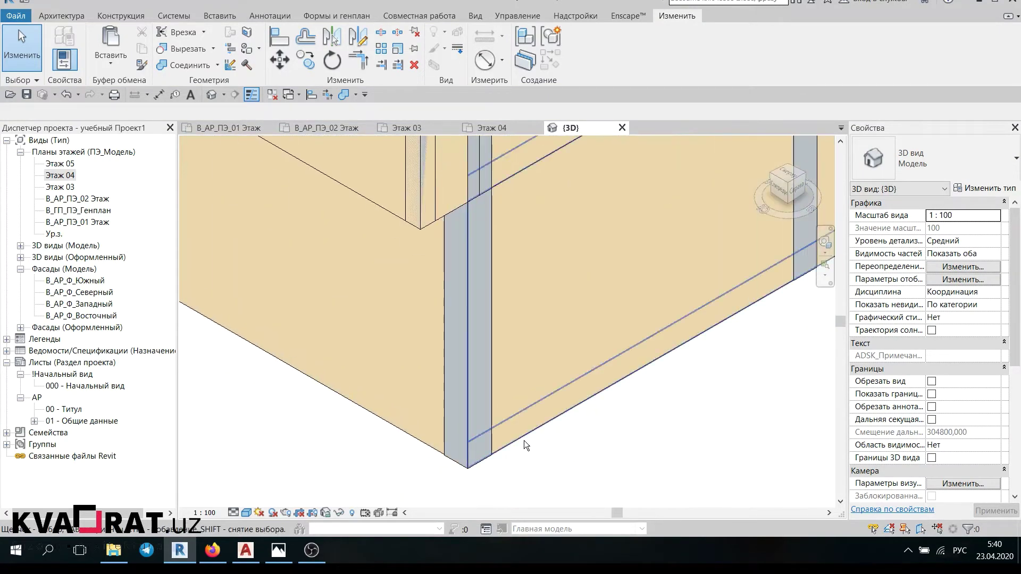
pyautogui.scroll(2, 486, 433)
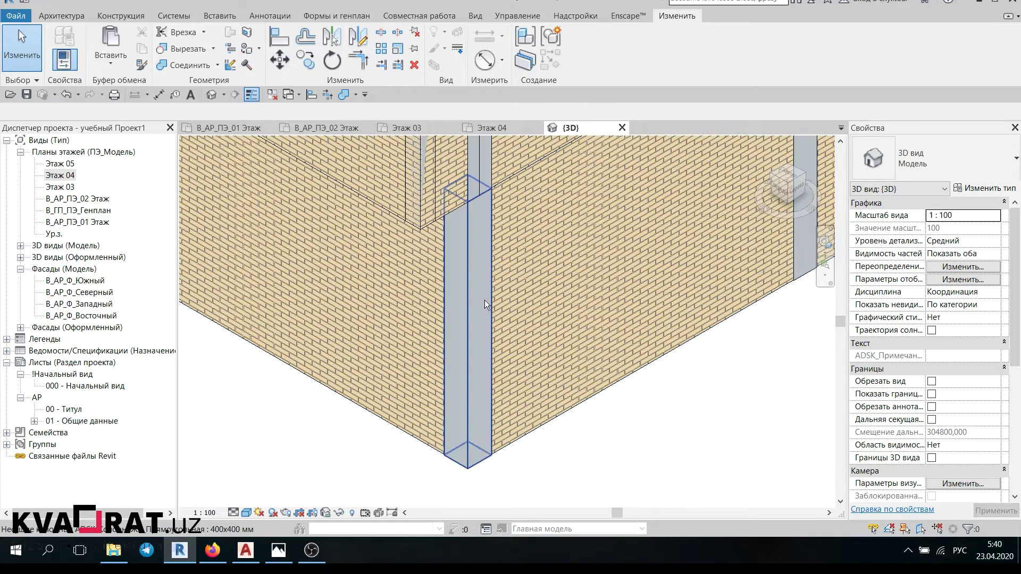
# Step: Return to the В_АР_ПЭ_01 Этаж plan and pan to show the gridlines
pyautogui.click(244, 129)
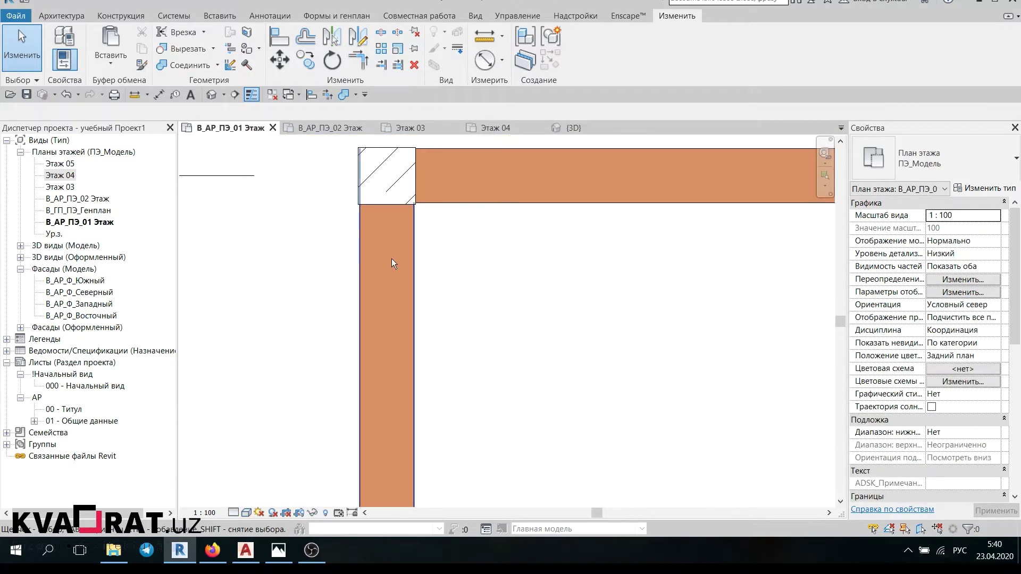
pyautogui.scroll(-3, 420, 282)
pyautogui.scroll(-2, 449, 308)
pyautogui.moveTo(484, 339); pyautogui.dragTo(446, 286, button='middle')
pyautogui.scroll(-1, 448, 288)
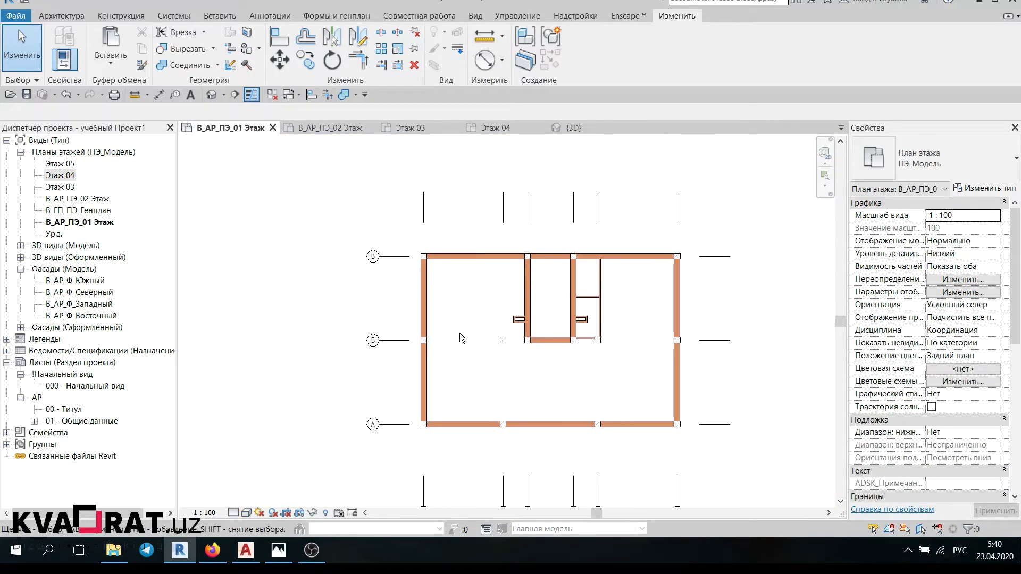
pyautogui.scroll(-1, 460, 333)
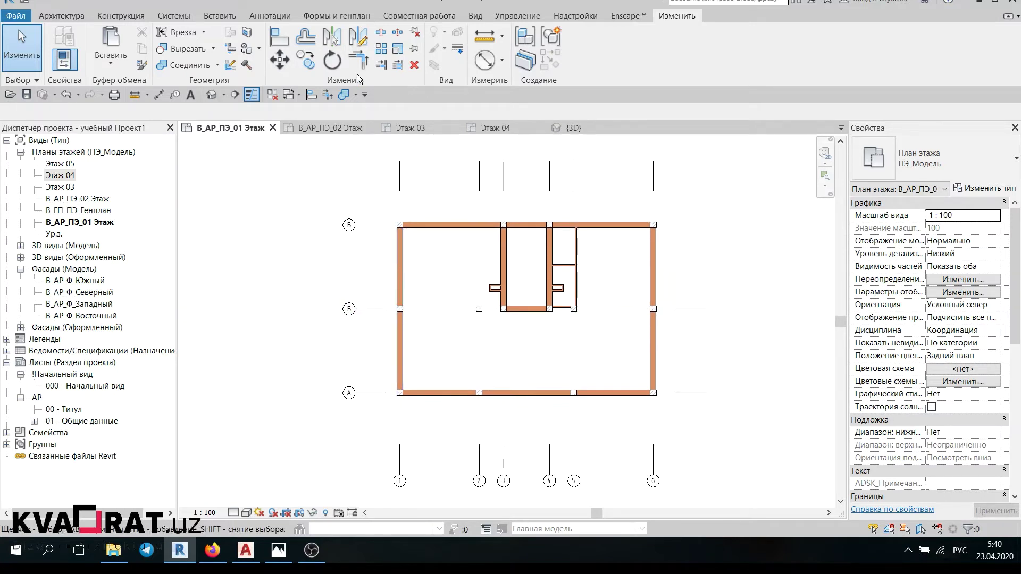
# Step: Join the corner column at grids В/1 to its adjoining wall with Join Geometry
pyautogui.click(343, 92)
pyautogui.scroll(3, 426, 272)
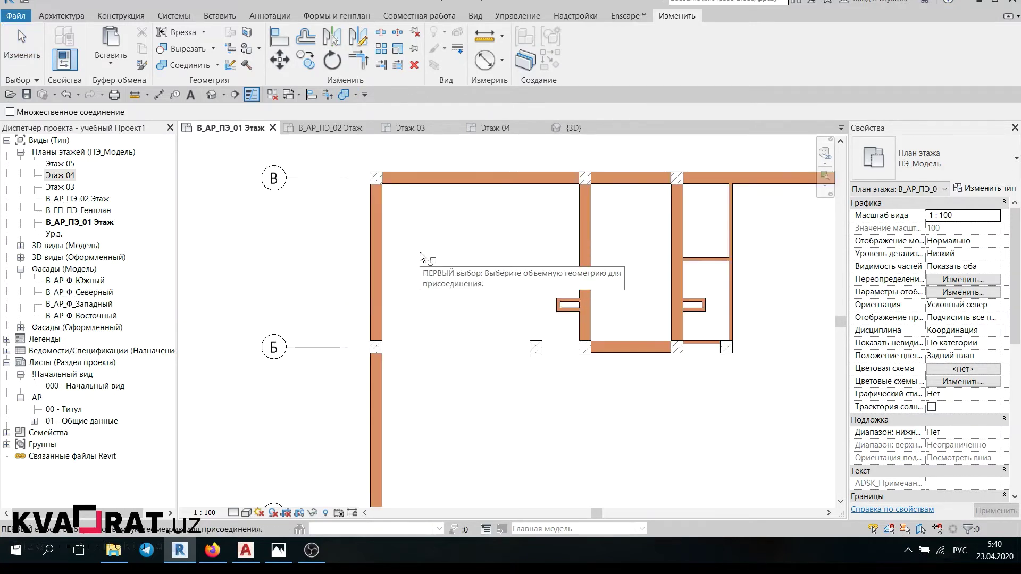
pyautogui.scroll(-2, 419, 252)
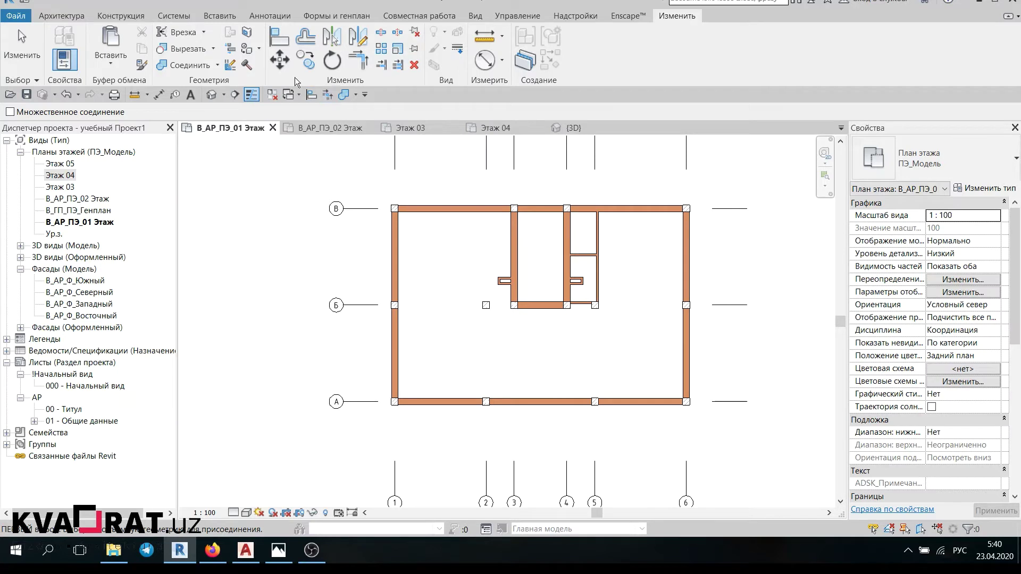
pyautogui.click(187, 67)
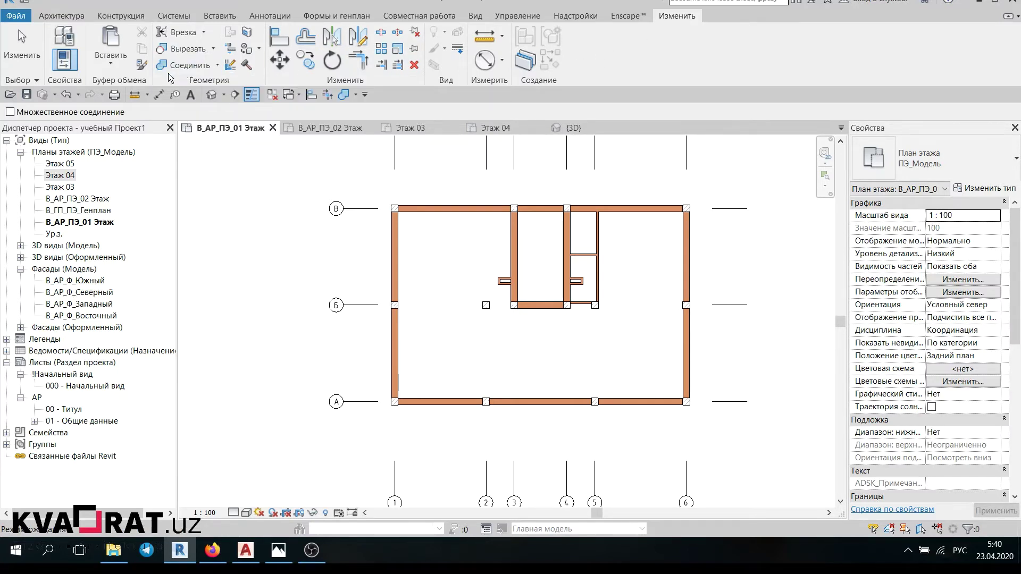
pyautogui.scroll(3, 423, 216)
pyautogui.scroll(3, 383, 204)
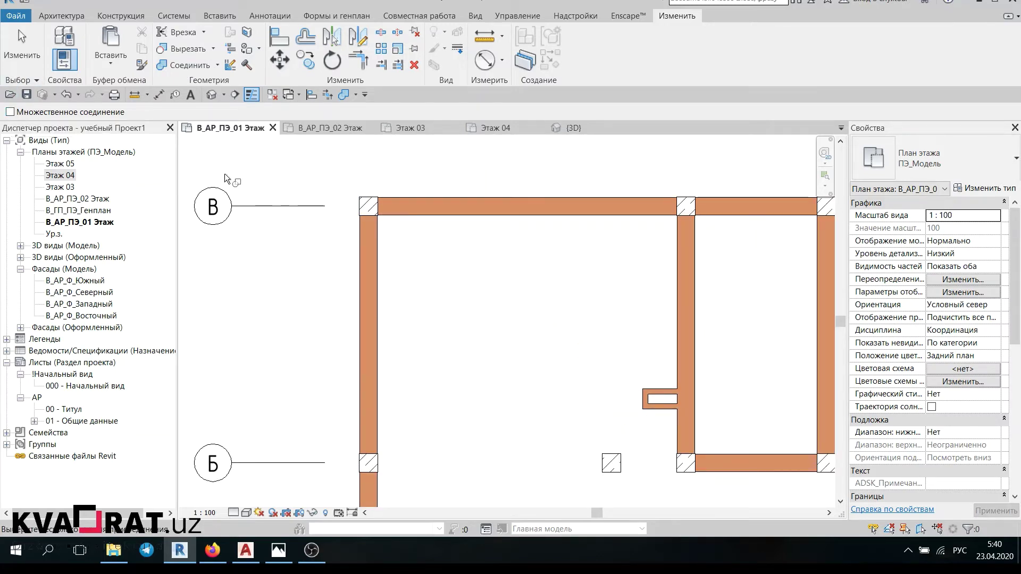
pyautogui.scroll(-2, 447, 212)
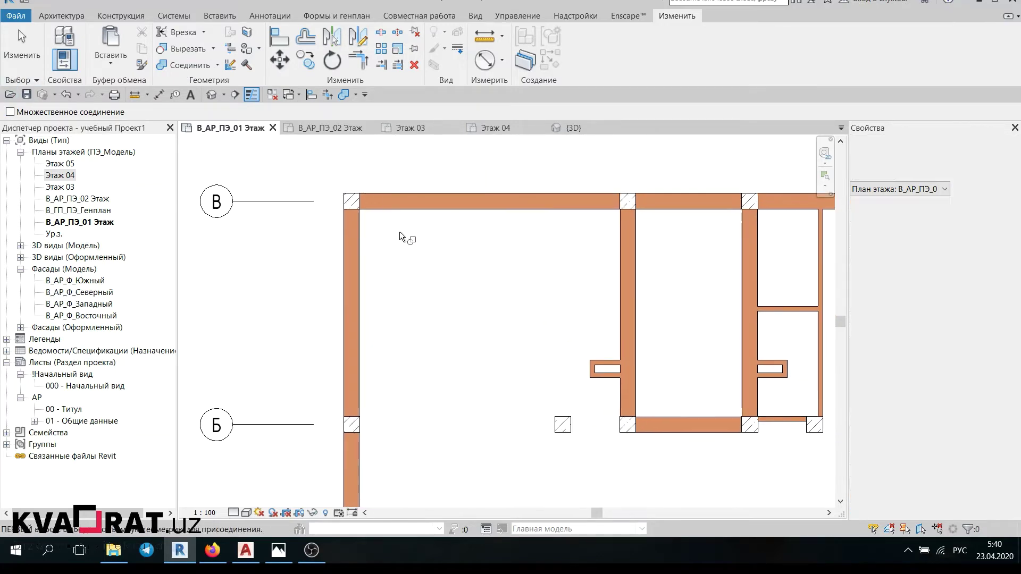
pyautogui.scroll(3, 372, 207)
pyautogui.click(344, 184)
pyautogui.click(400, 190)
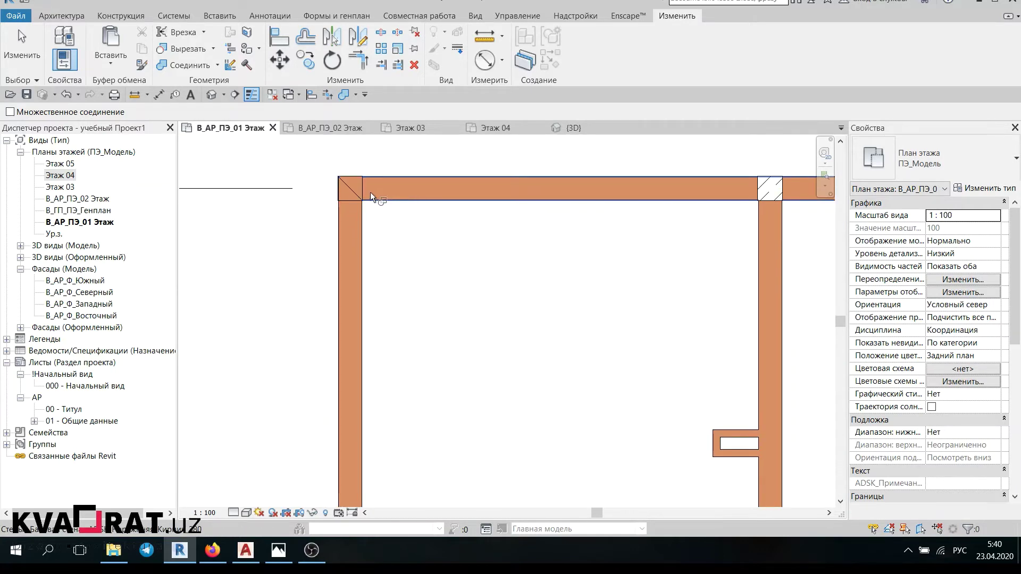
# Step: Pan to the lower part of the plan and pick the bottom-left corner column at grid А
pyautogui.scroll(-2, 363, 227)
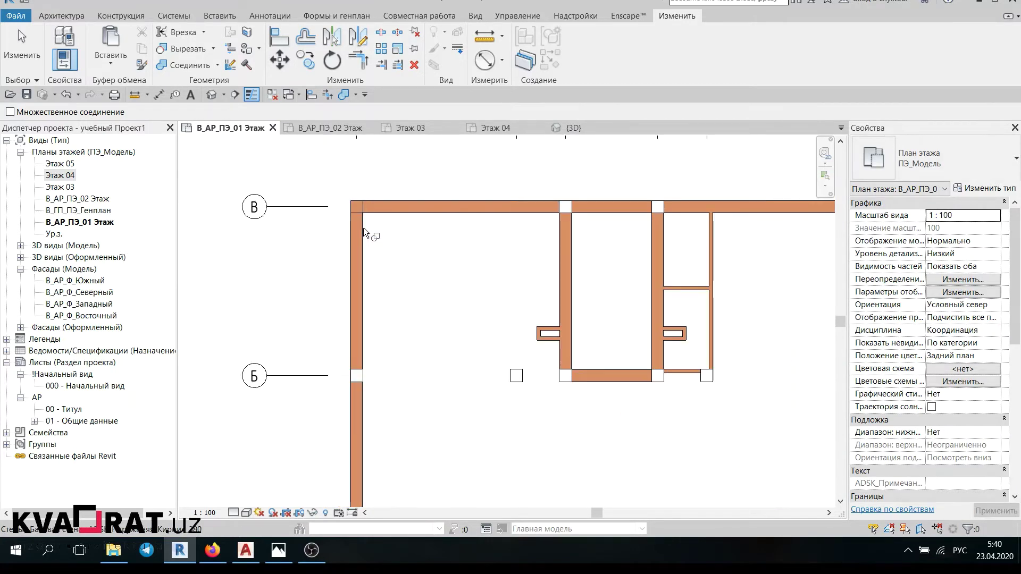
pyautogui.scroll(-1, 387, 264)
pyautogui.scroll(-1, 378, 231)
pyautogui.scroll(-1, 378, 230)
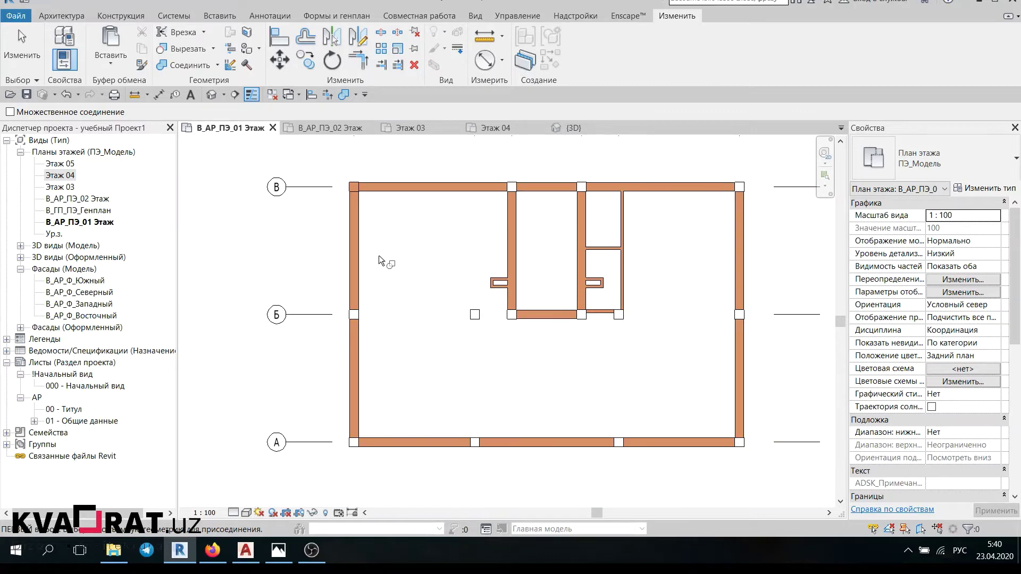
pyautogui.moveTo(379, 256); pyautogui.dragTo(385, 244, button='middle')
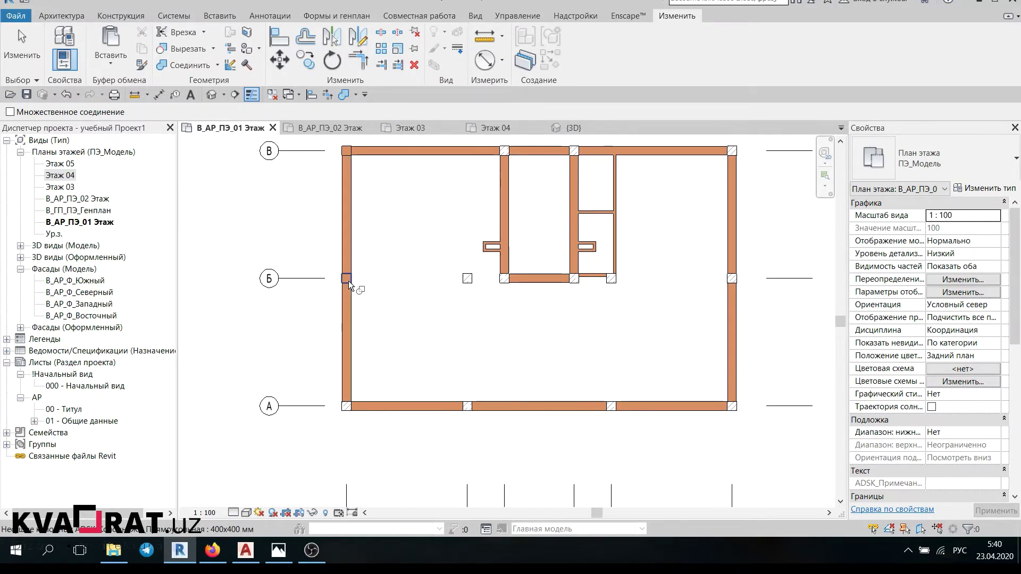
pyautogui.scroll(1, 351, 353)
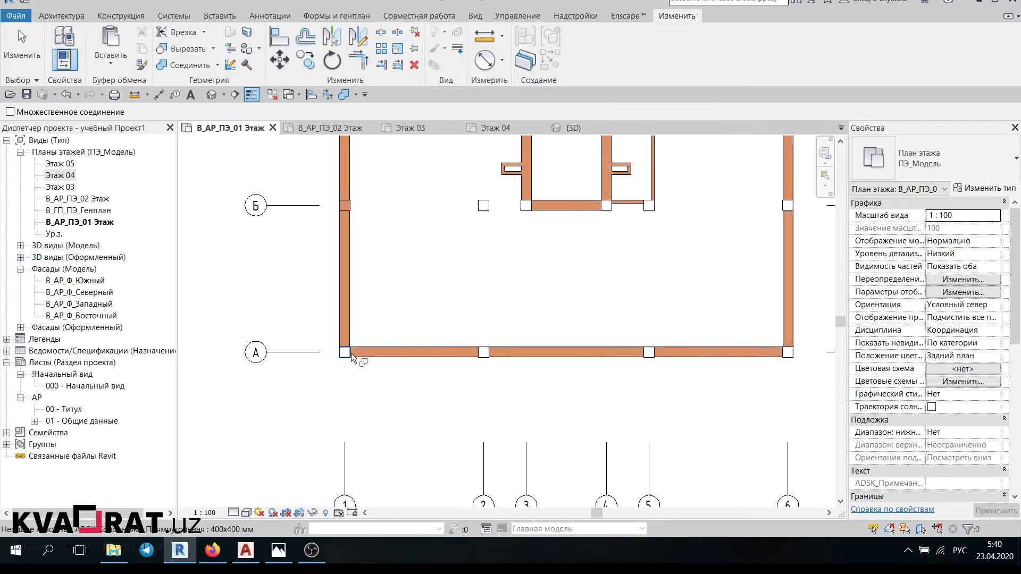
pyautogui.scroll(1, 346, 314)
pyautogui.click(343, 351)
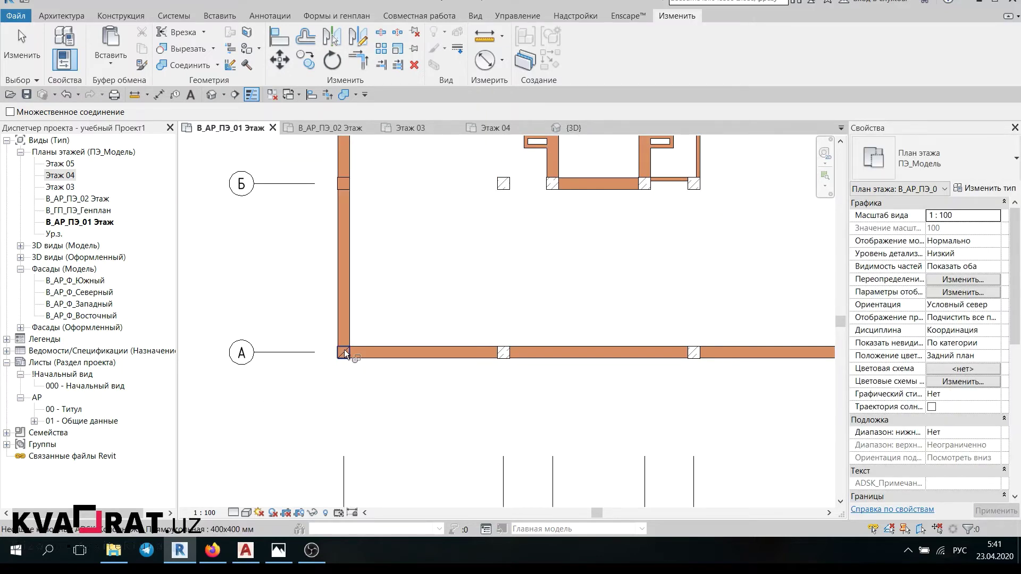
pyautogui.scroll(-2, 367, 356)
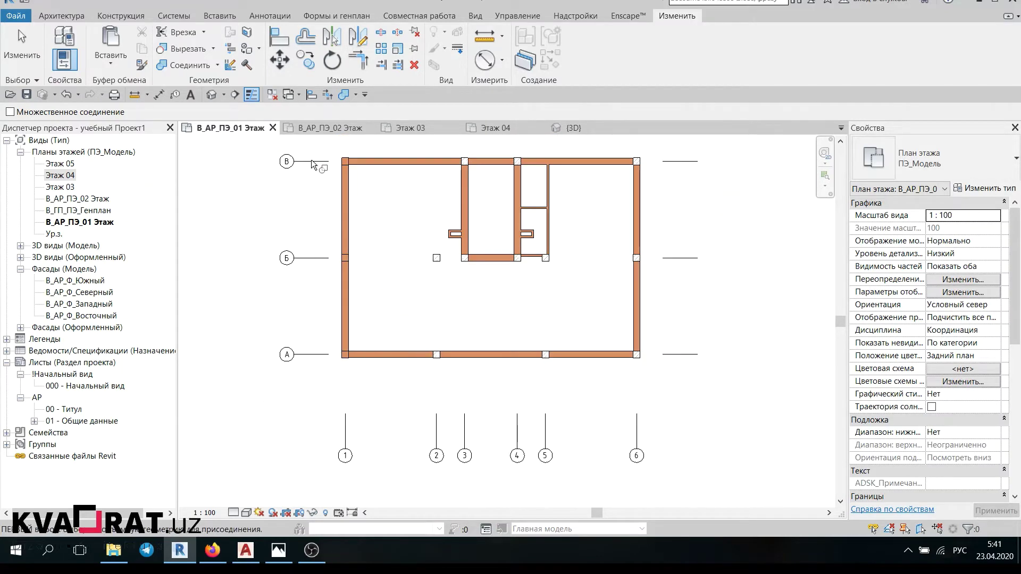
# Step: Enable Multiple Join and join the bottom outer wall to its columns
pyautogui.click(19, 112)
pyautogui.scroll(2, 415, 394)
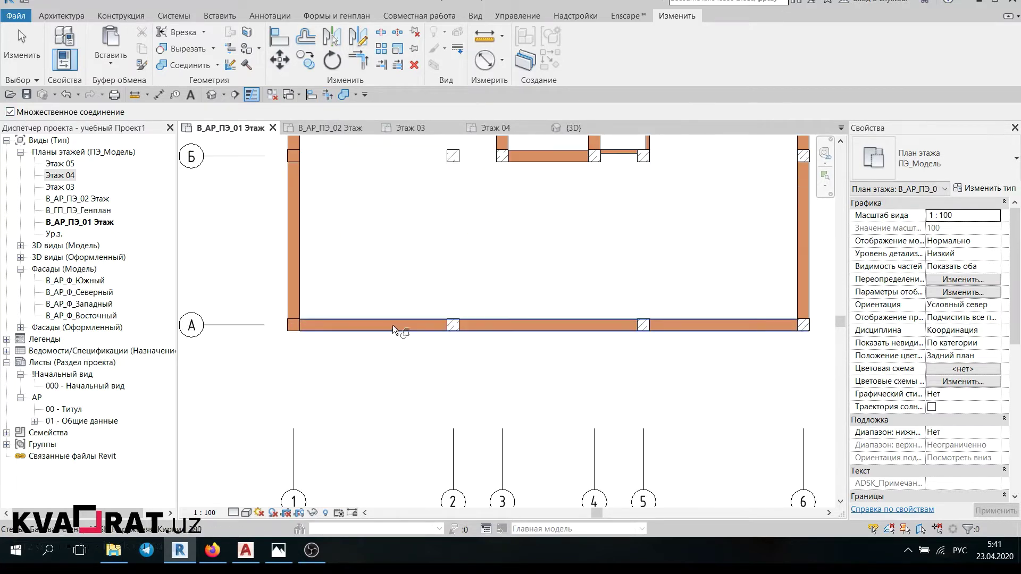
pyautogui.moveTo(427, 371); pyautogui.dragTo(374, 383, button='middle')
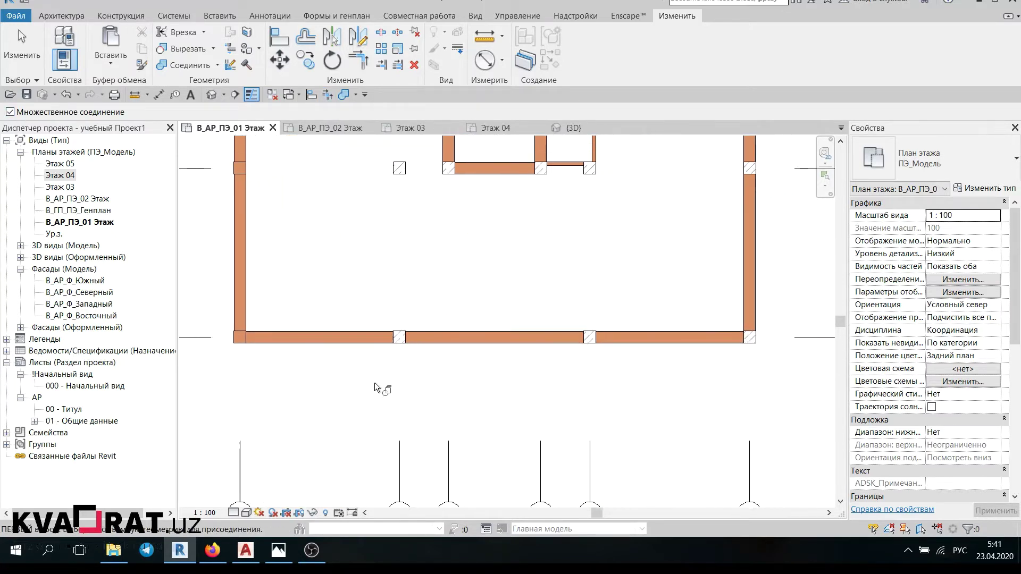
pyautogui.click(484, 345)
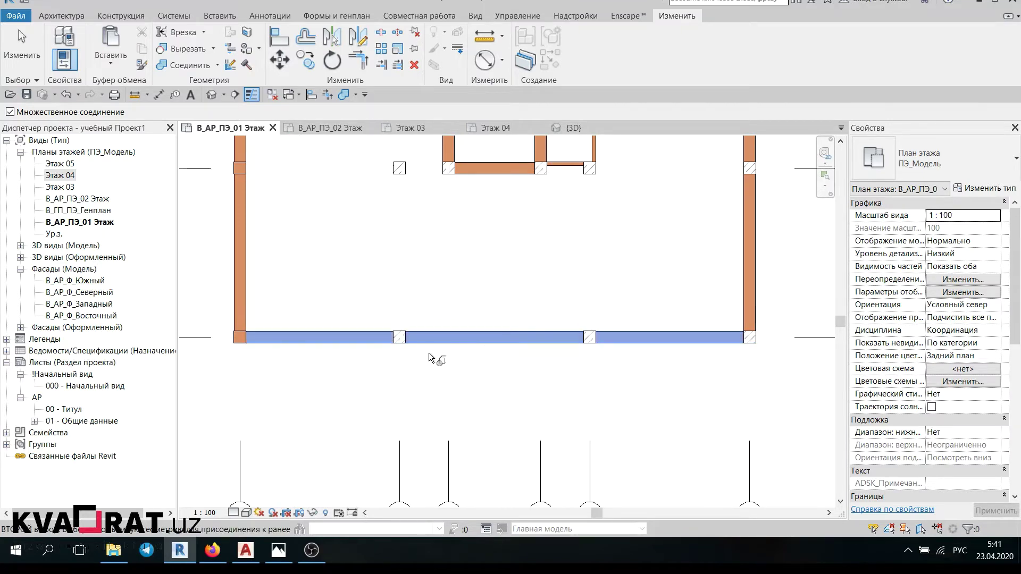
pyautogui.click(403, 341)
pyautogui.click(589, 338)
pyautogui.moveTo(732, 310); pyautogui.dragTo(588, 319, button='middle')
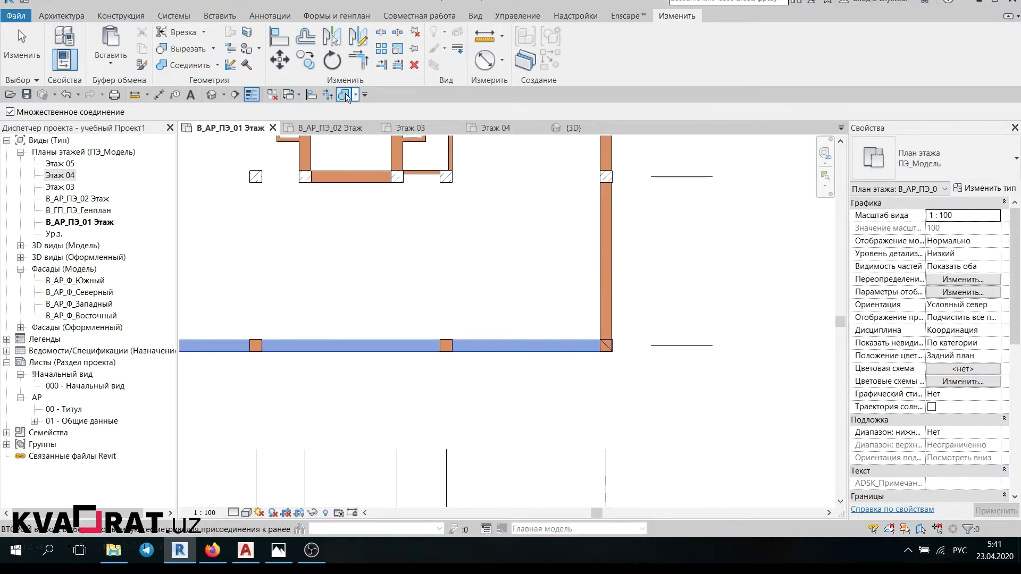
# Step: Join the right outer wall to its columns
pyautogui.press('Escape')
pyautogui.moveTo(496, 238); pyautogui.dragTo(436, 325, button='middle')
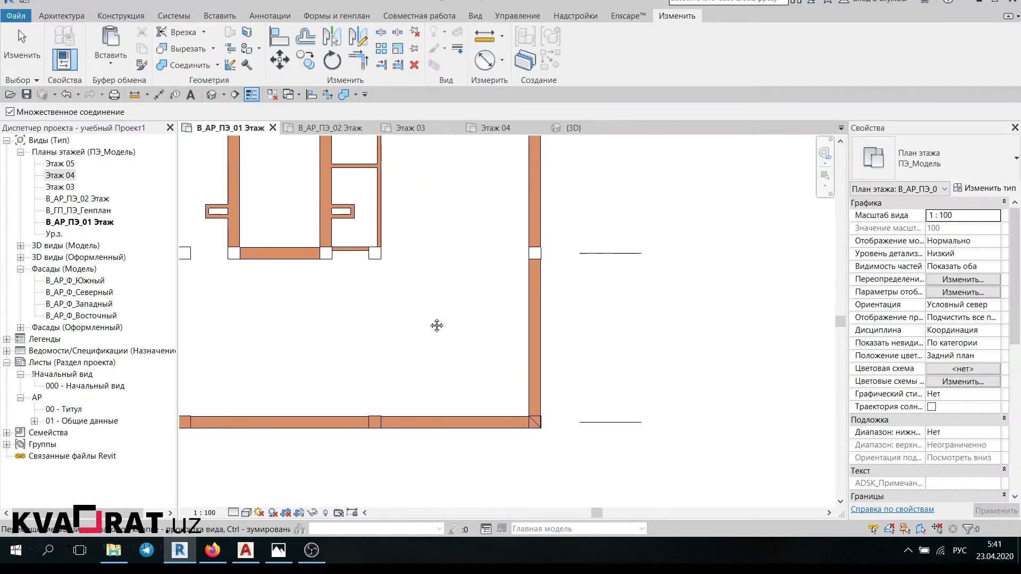
pyautogui.click(538, 311)
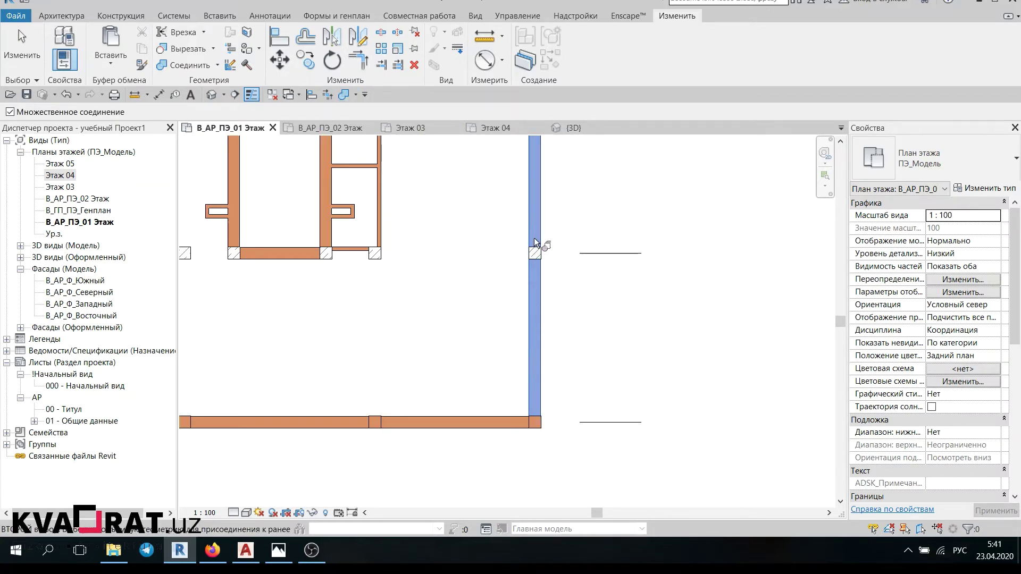
pyautogui.moveTo(563, 151); pyautogui.dragTo(556, 371, button='middle')
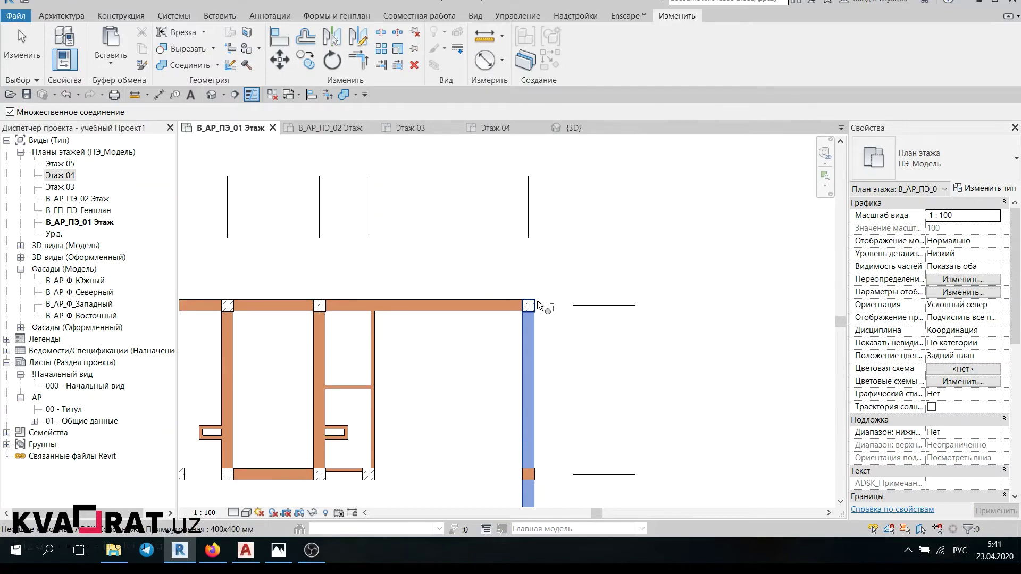
pyautogui.scroll(-1, 577, 321)
pyautogui.scroll(-1, 576, 321)
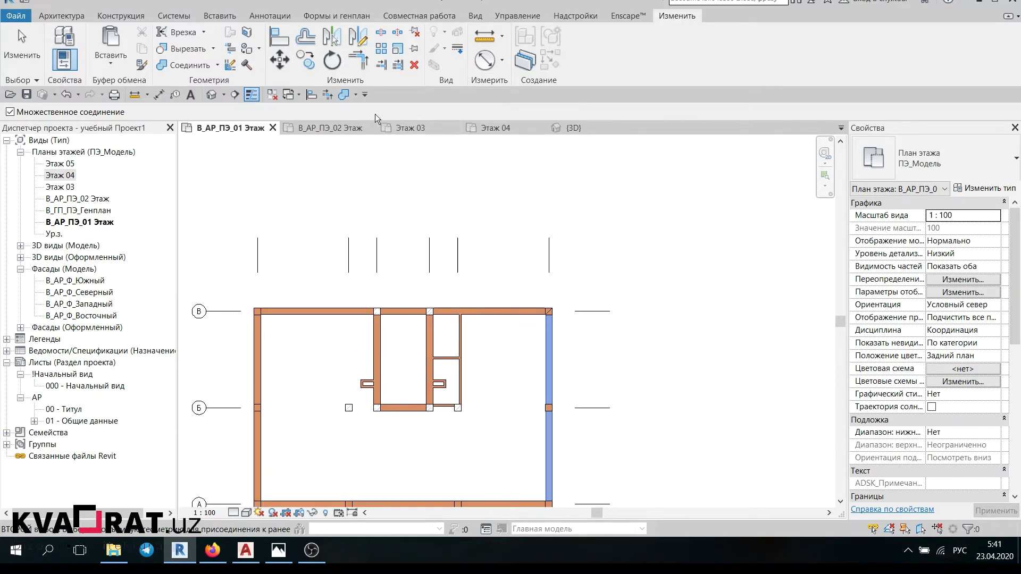
pyautogui.scroll(1, 422, 306)
pyautogui.scroll(1, 431, 317)
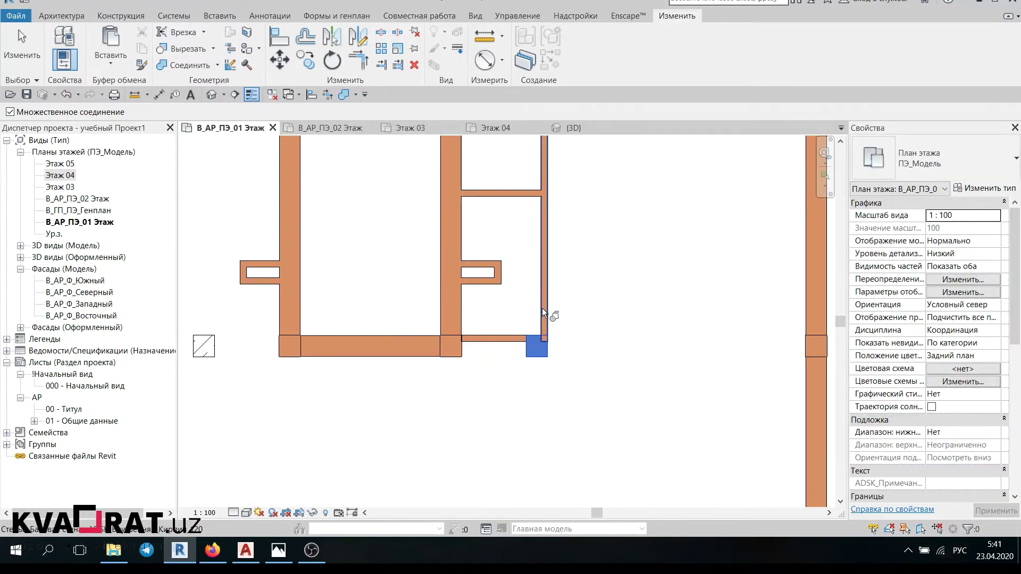
pyautogui.scroll(-1, 548, 359)
pyautogui.scroll(-1, 556, 309)
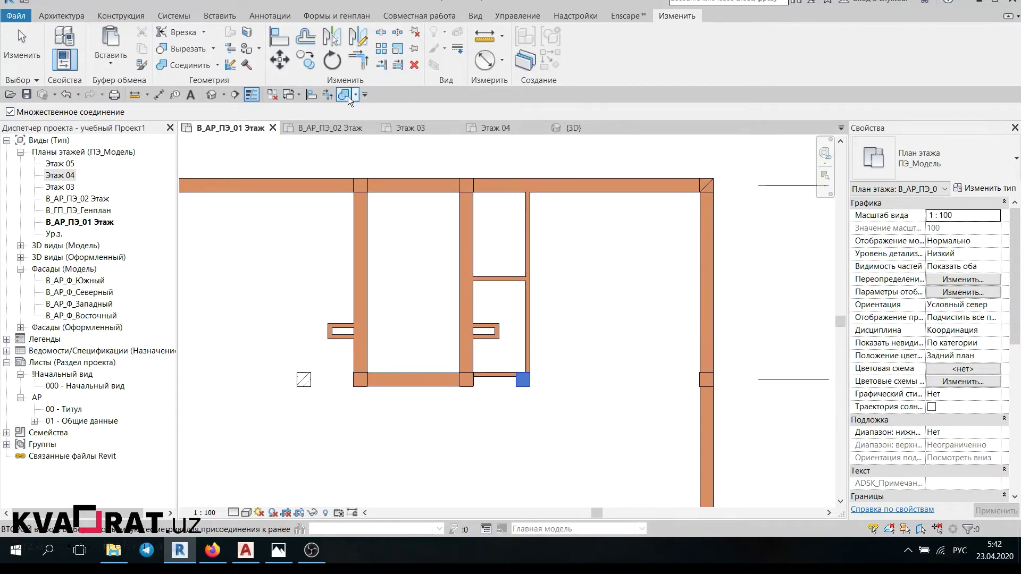
# Step: Join the top outer wall to its columns and finish the join
pyautogui.press('Escape')
pyautogui.click(630, 190)
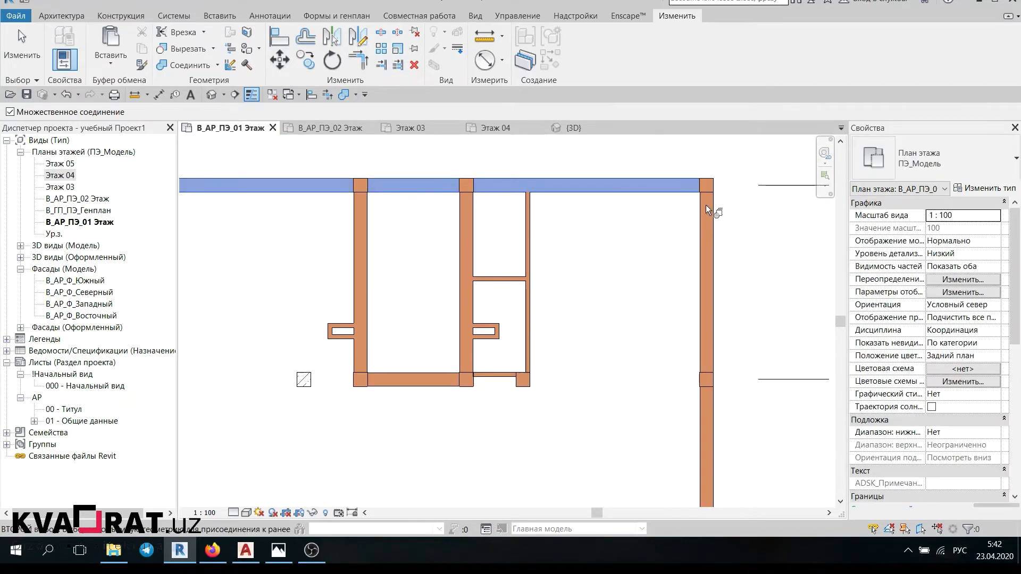
pyautogui.scroll(-3, 628, 255)
pyautogui.scroll(2, 531, 287)
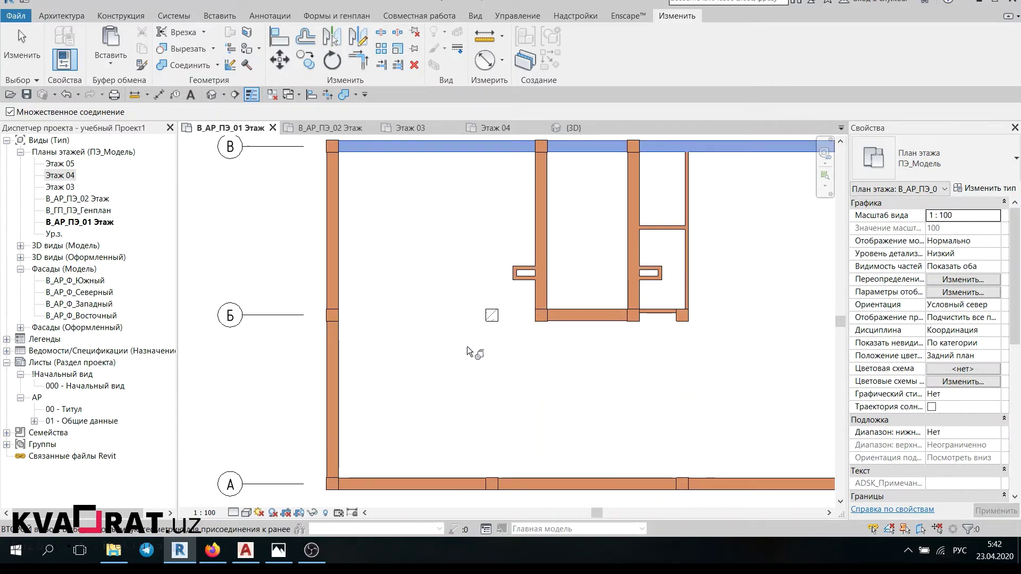
pyautogui.scroll(1, 467, 347)
pyautogui.press('Escape')
pyautogui.press('Escape')
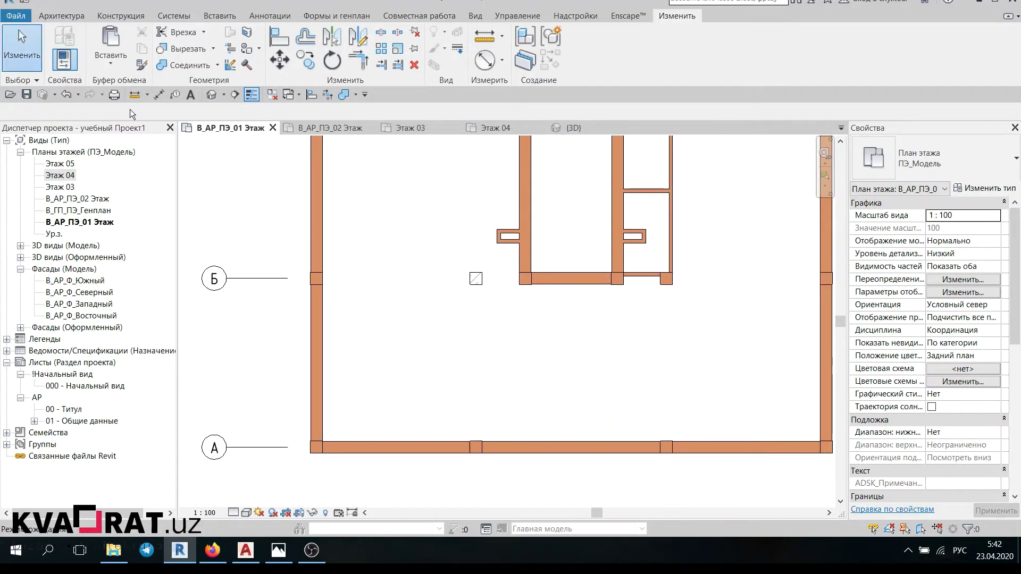
pyautogui.scroll(1, 486, 319)
pyautogui.scroll(-1, 486, 319)
pyautogui.scroll(-2, 414, 301)
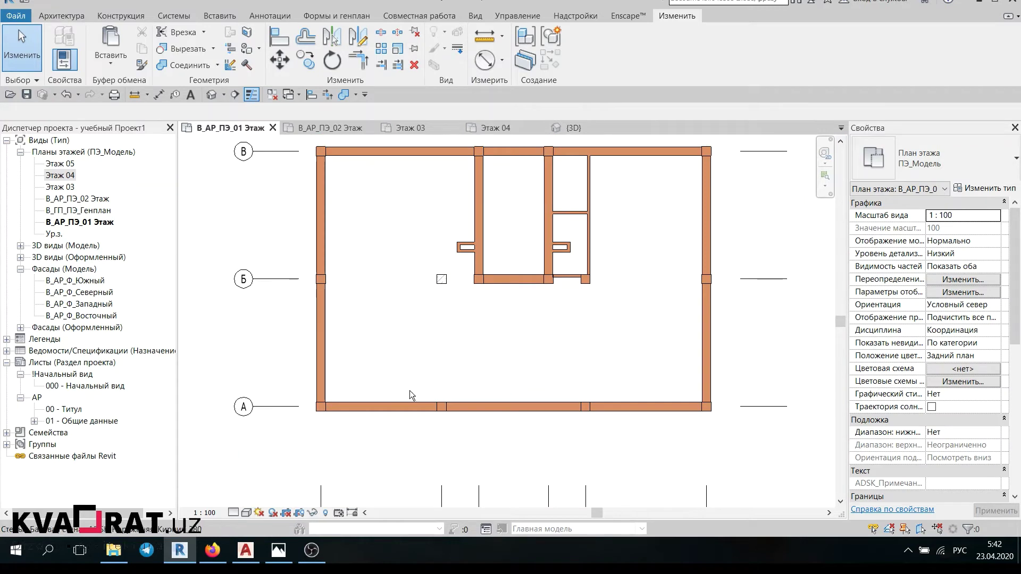
pyautogui.scroll(3, 430, 355)
pyautogui.scroll(-1, 311, 323)
pyautogui.scroll(1, 276, 260)
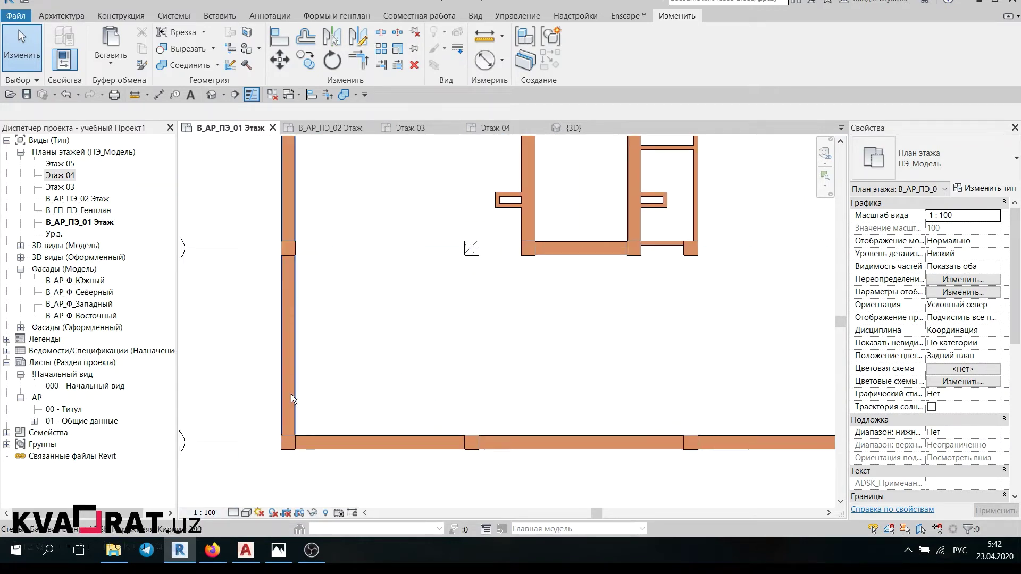
# Step: Set the plan's detail level to Средний (medium) so walls show hatching
pyautogui.click(232, 515)
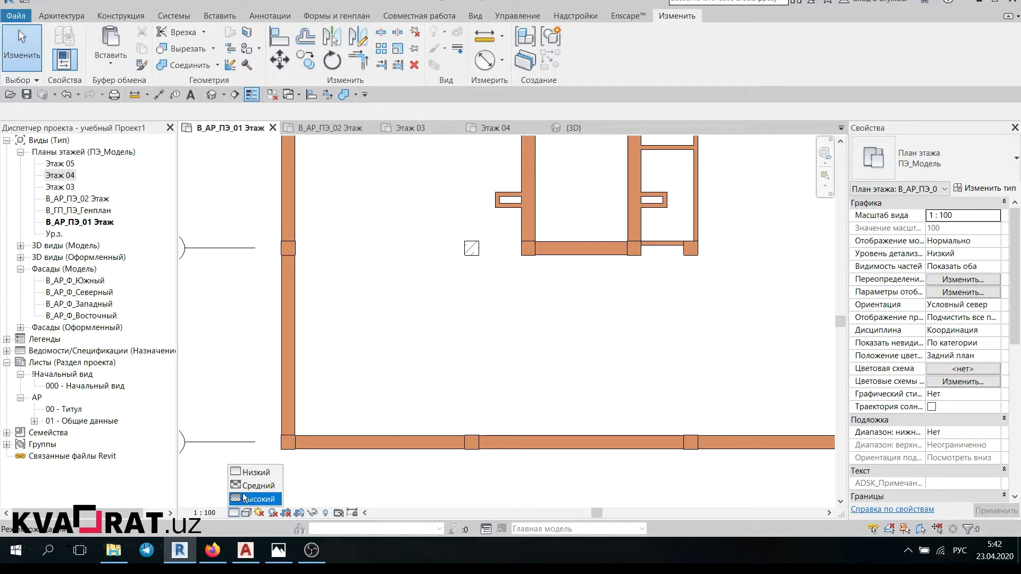
pyautogui.click(243, 495)
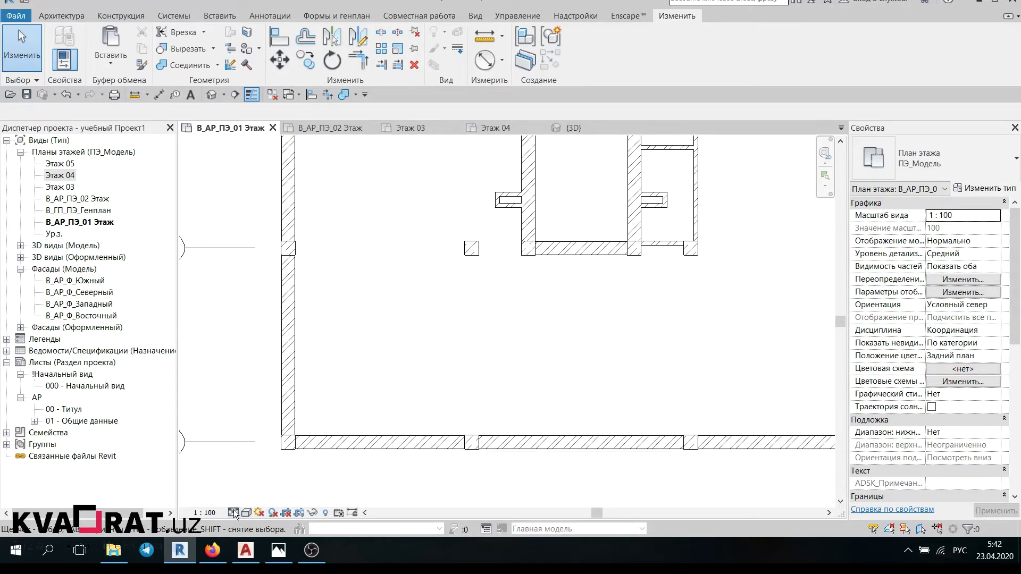
pyautogui.click(234, 511)
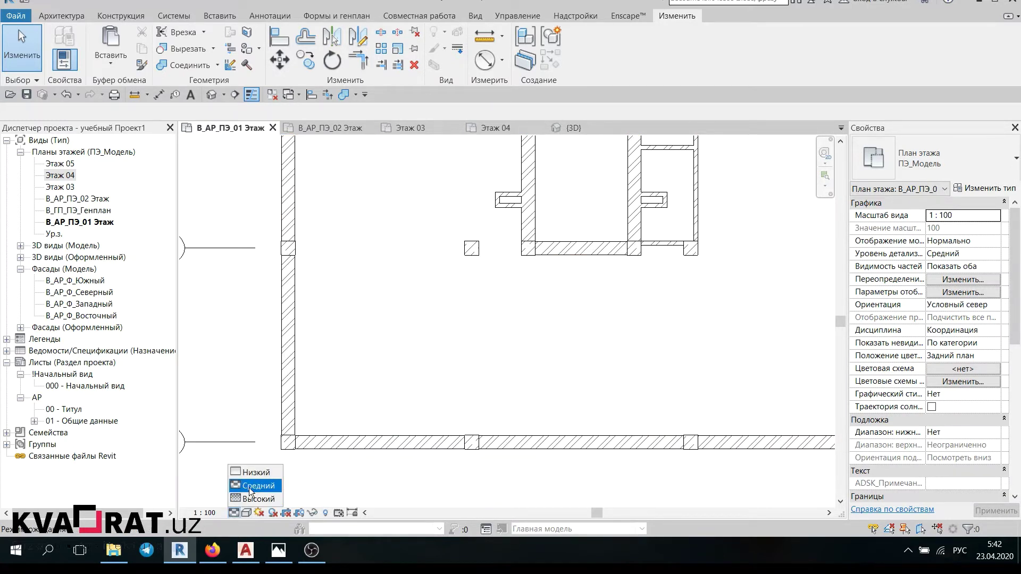
# Step: Set the detail level to Высокий and the visual style to Заливка (shaded)
pyautogui.click(250, 488)
pyautogui.click(236, 512)
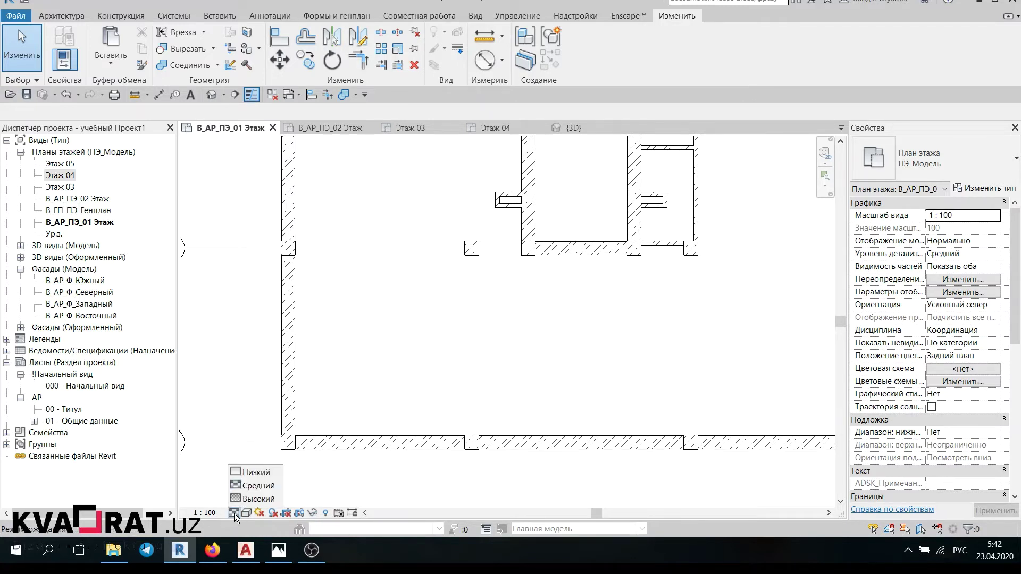
pyautogui.click(245, 502)
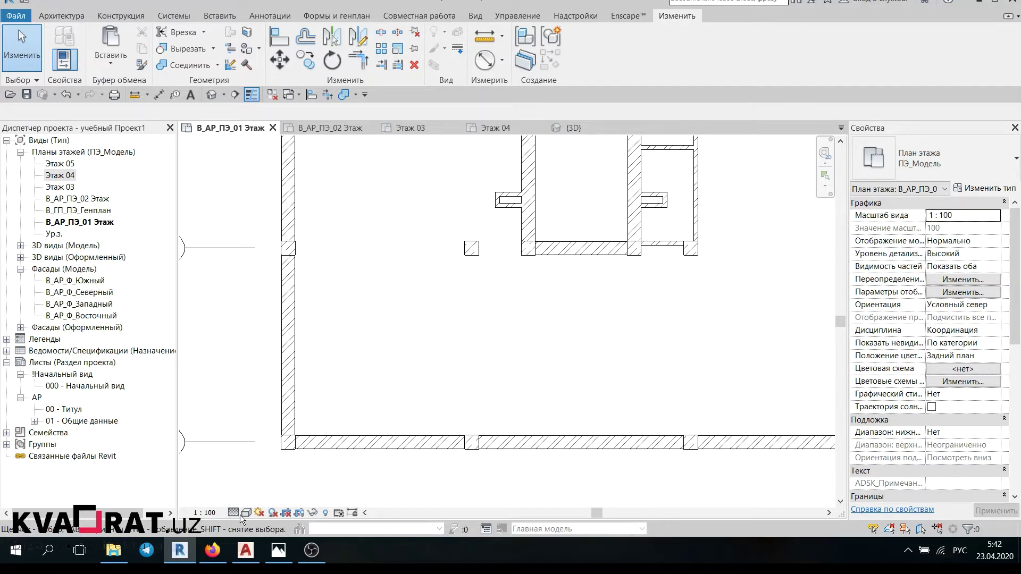
pyautogui.click(246, 512)
pyautogui.click(267, 471)
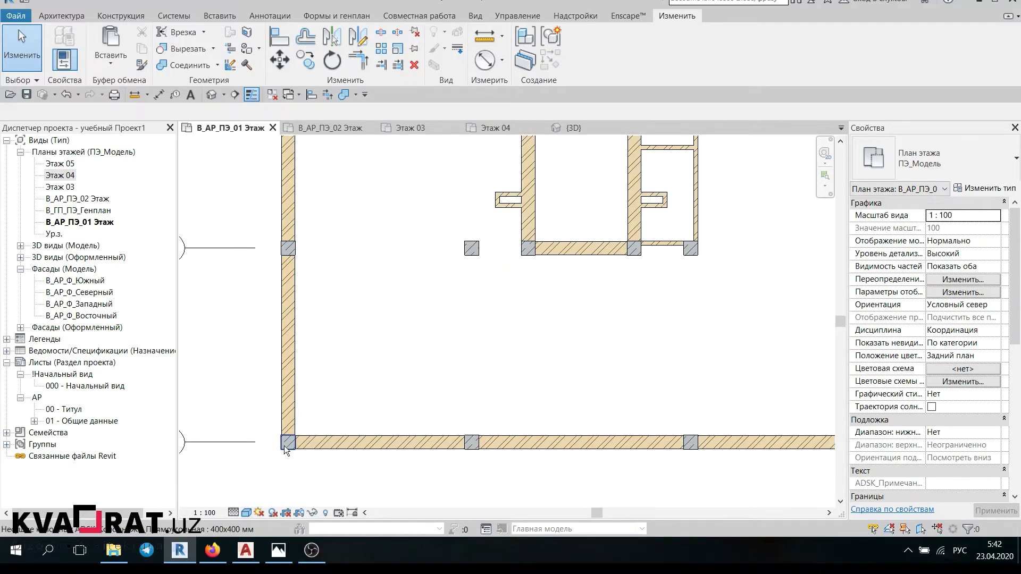
# Step: Try the Скрытая линия visual style, then return to Заливка
pyautogui.click(248, 512)
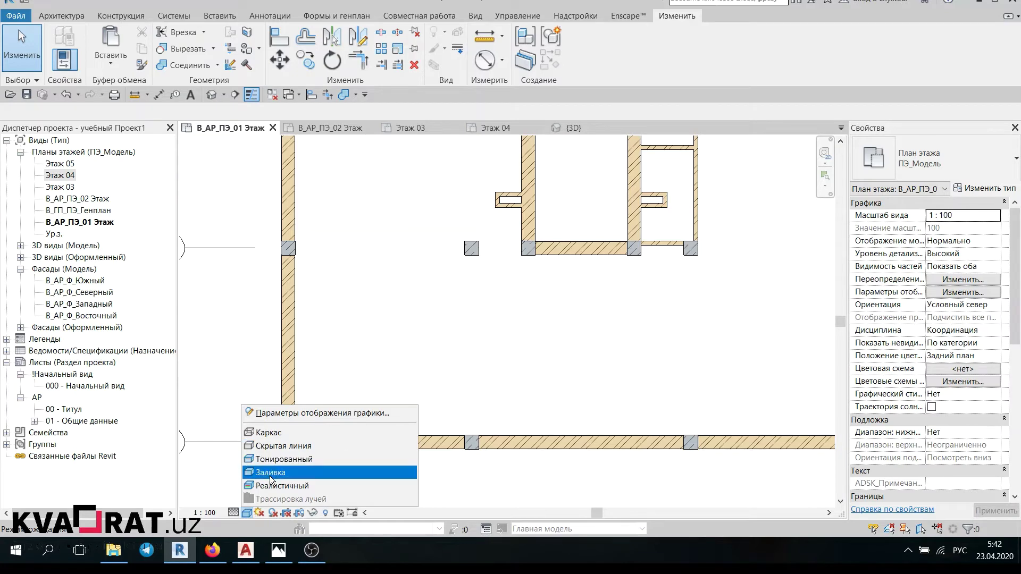
pyautogui.click(273, 446)
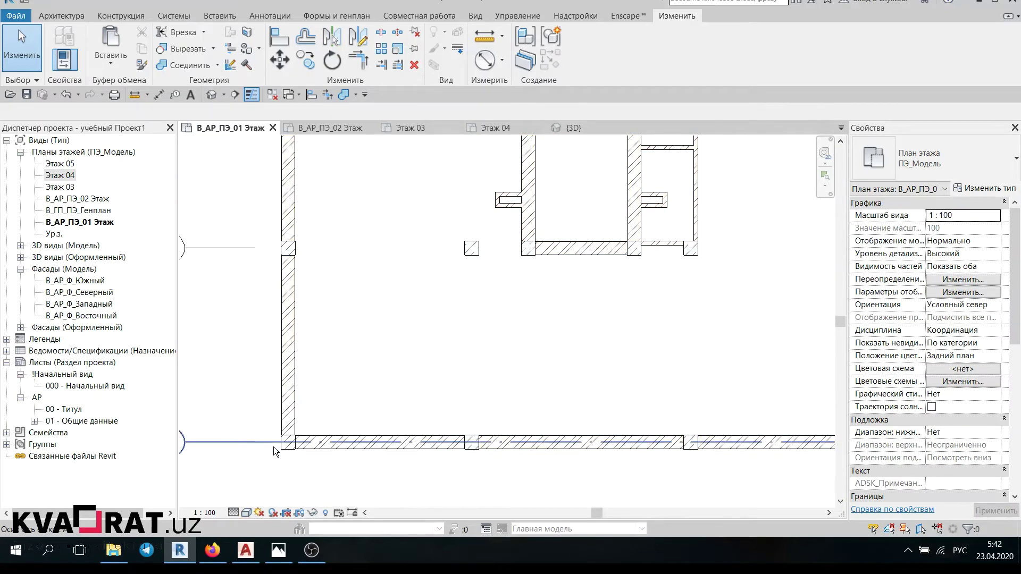
pyautogui.click(246, 513)
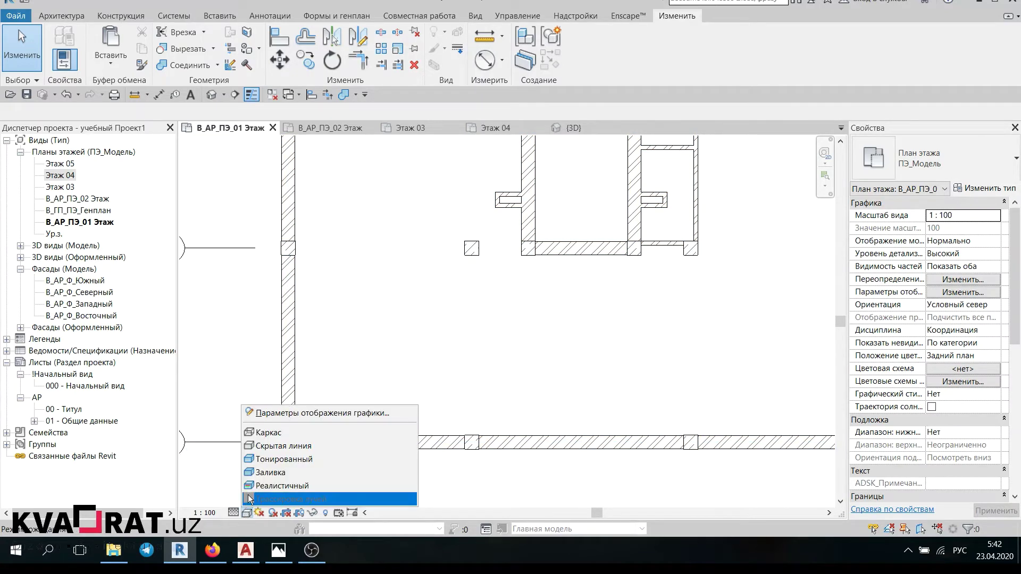
pyautogui.click(297, 460)
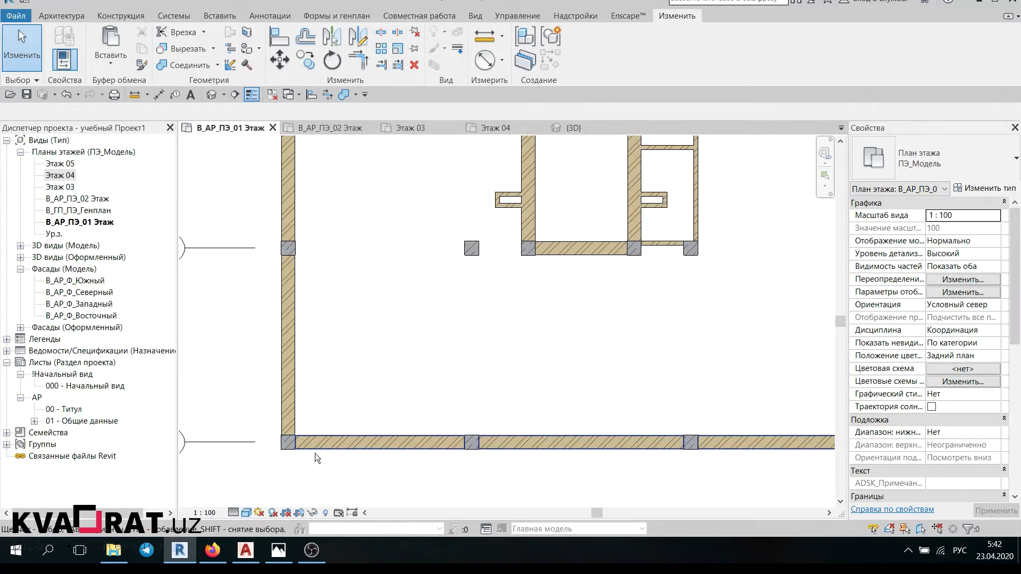
pyautogui.scroll(2, 295, 449)
pyautogui.scroll(-2, 295, 454)
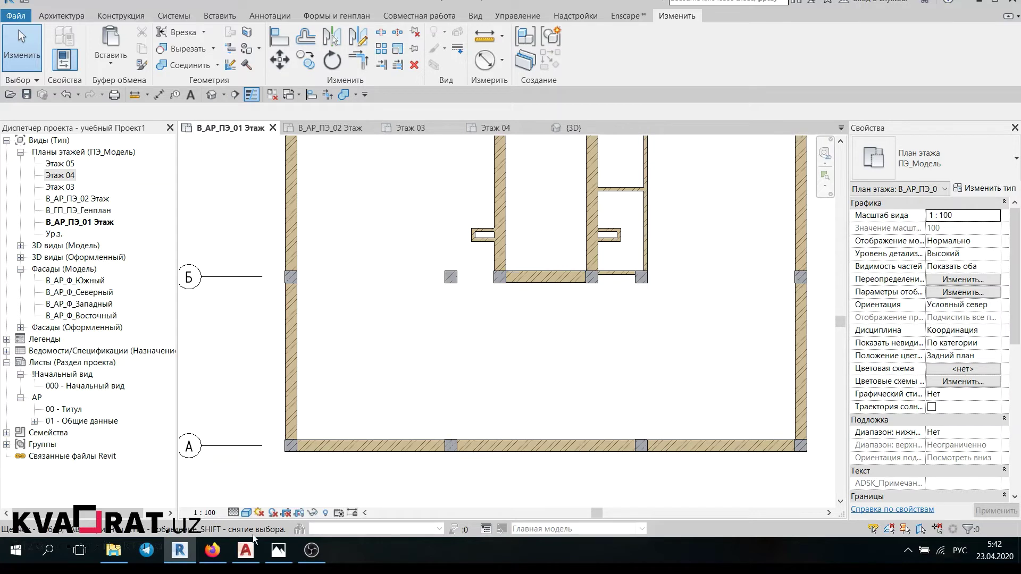
pyautogui.click(246, 513)
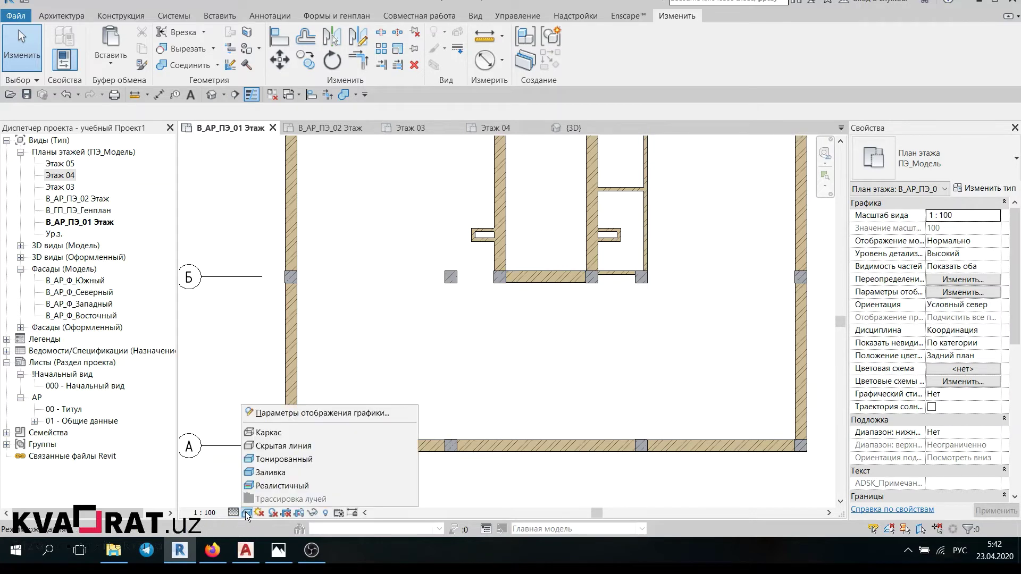
pyautogui.click(272, 473)
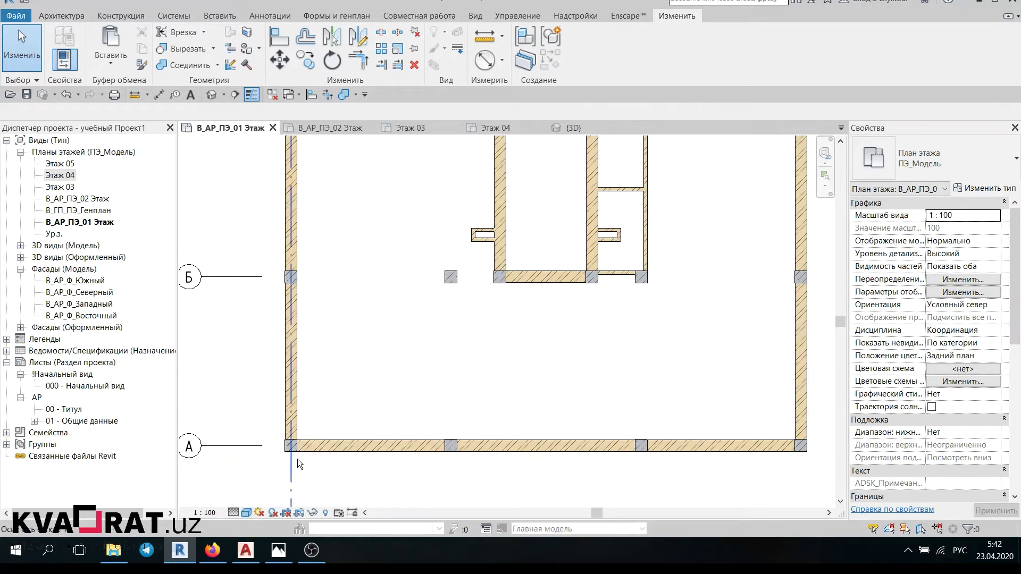
pyautogui.click(235, 513)
# Step: Set the detail level to Низкий and bring the lower-left wall corner into view
pyautogui.click(250, 477)
pyautogui.scroll(2, 288, 459)
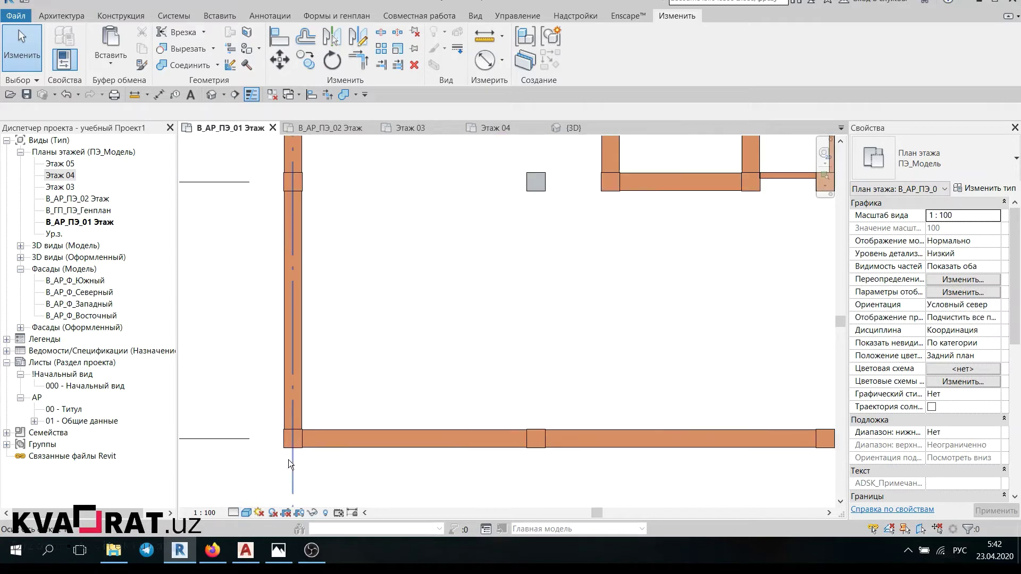
pyautogui.scroll(1, 293, 433)
pyautogui.moveTo(293, 448)
pyautogui.mouseDown(button='middle')
pyautogui.moveTo(309, 438)
pyautogui.moveTo(300, 426)
pyautogui.mouseUp(button='middle')
pyautogui.scroll(-2, 300, 426)
pyautogui.scroll(2, 319, 430)
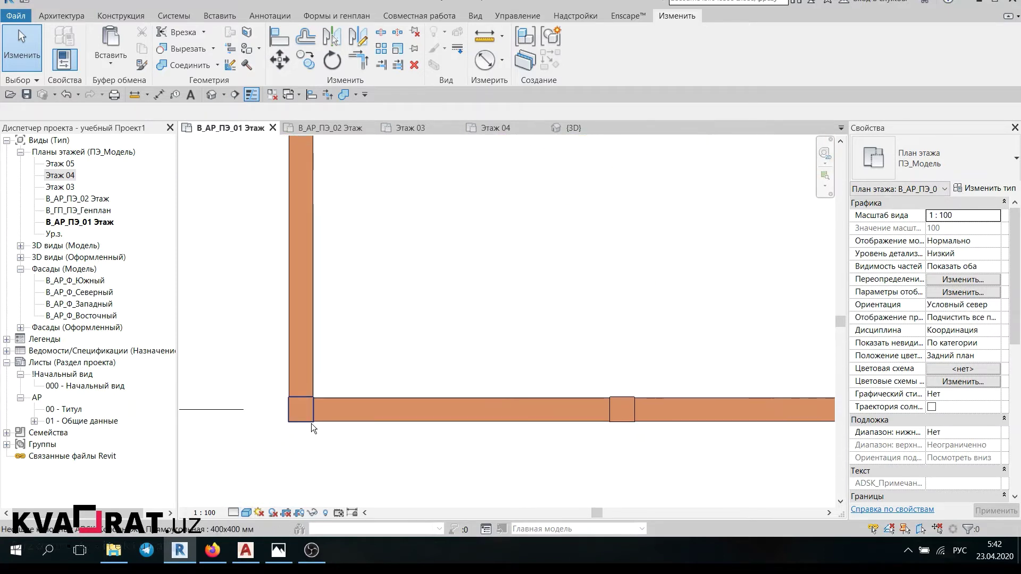
# Step: Select all 14 structural columns visible in the view via Выбрать все экземпляры > Видимые на виде
pyautogui.rightClick(298, 417)
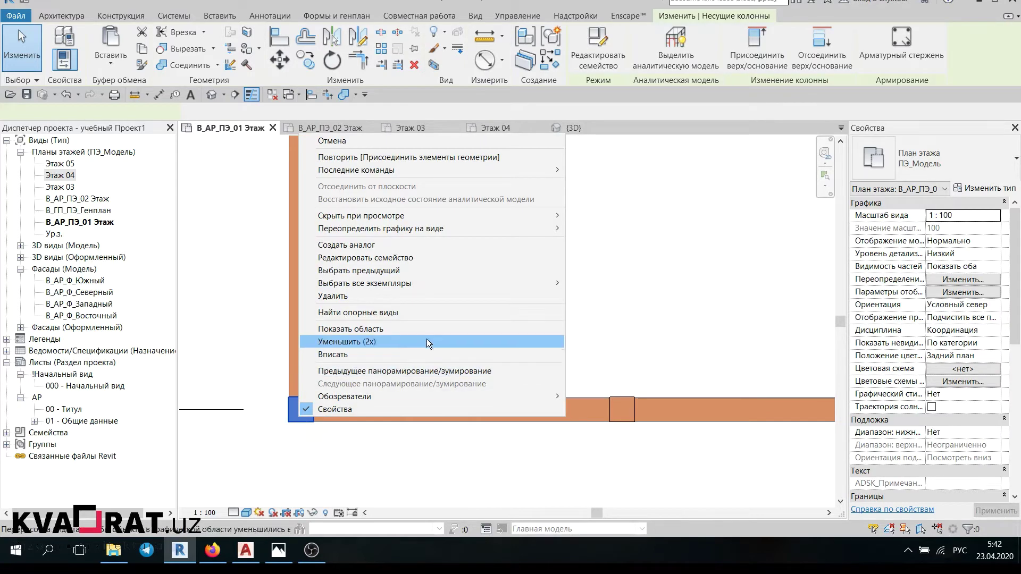
pyautogui.click(595, 283)
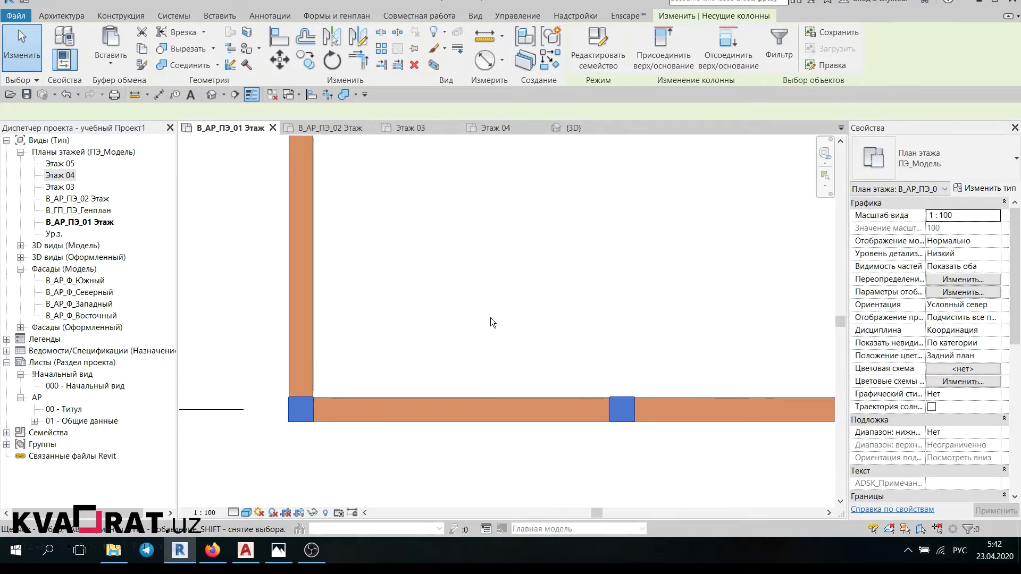
pyautogui.scroll(-3, 490, 322)
pyautogui.scroll(2, 508, 453)
pyautogui.scroll(2, 305, 432)
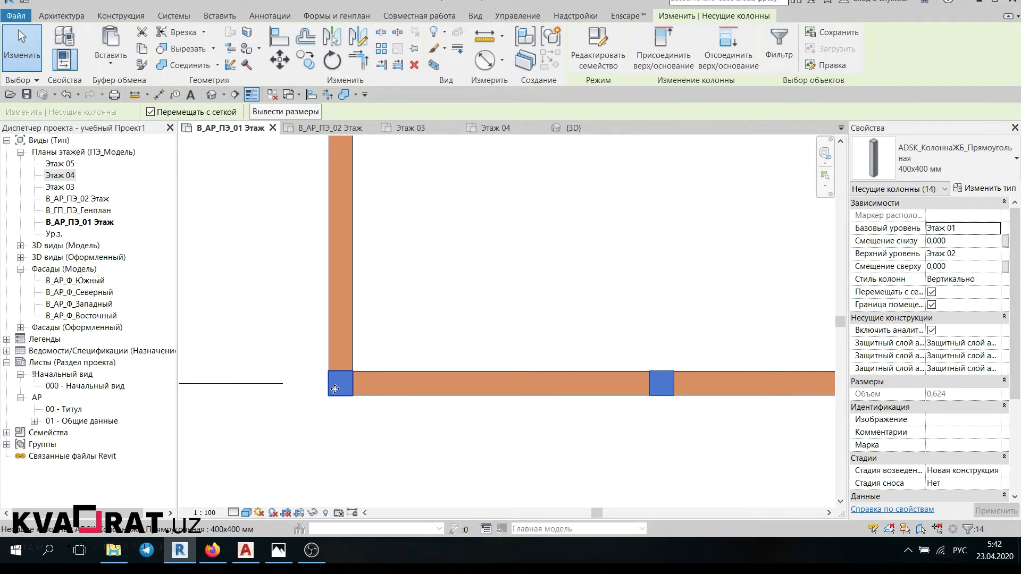
pyautogui.rightClick(336, 388)
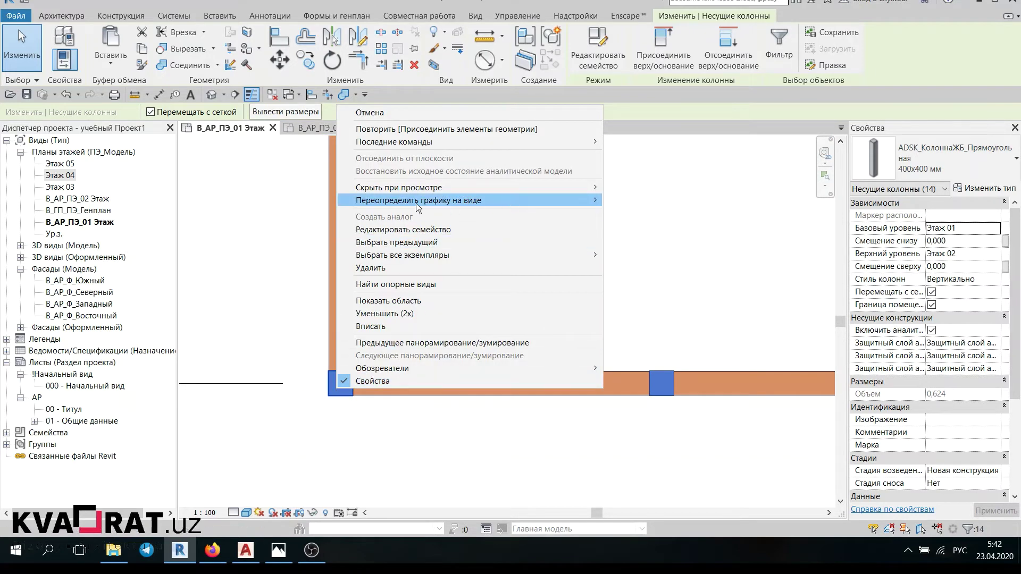
pyautogui.moveTo(418, 200)
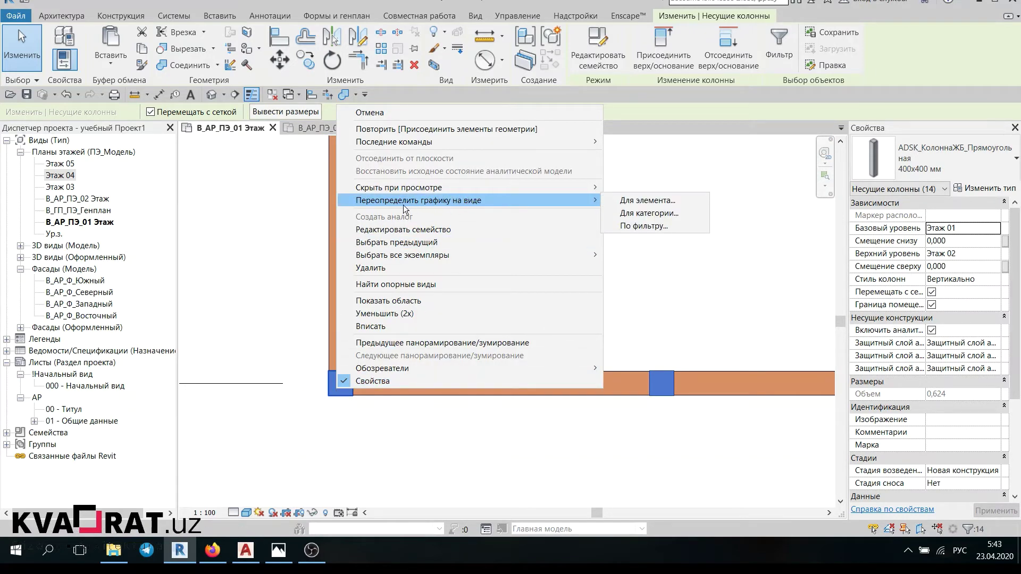
# Step: Override the columns' cut pattern to Сплошная заливка in grey RGB 128-128-128, then deselect
pyautogui.click(637, 200)
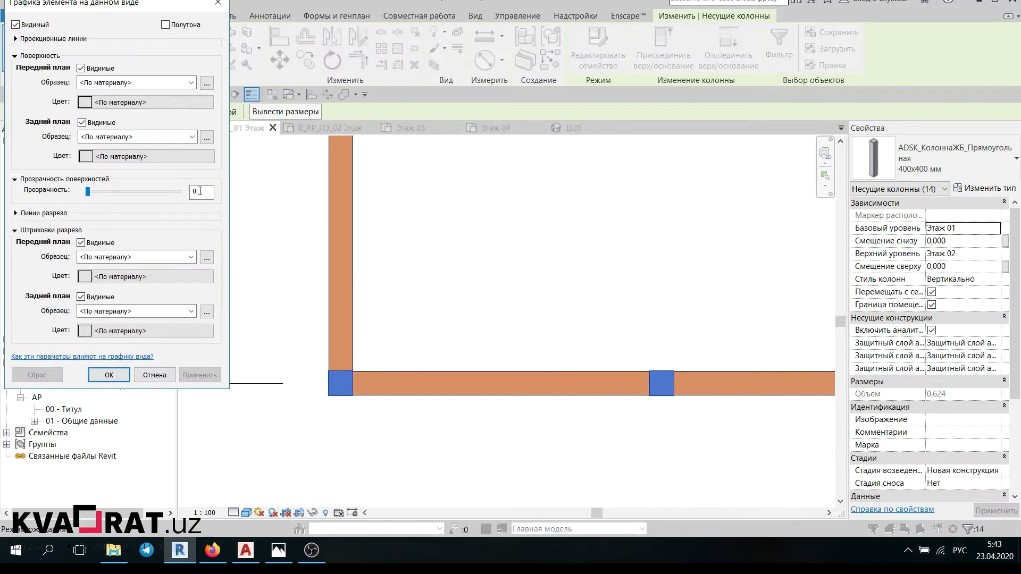
pyautogui.click(184, 261)
pyautogui.click(178, 7)
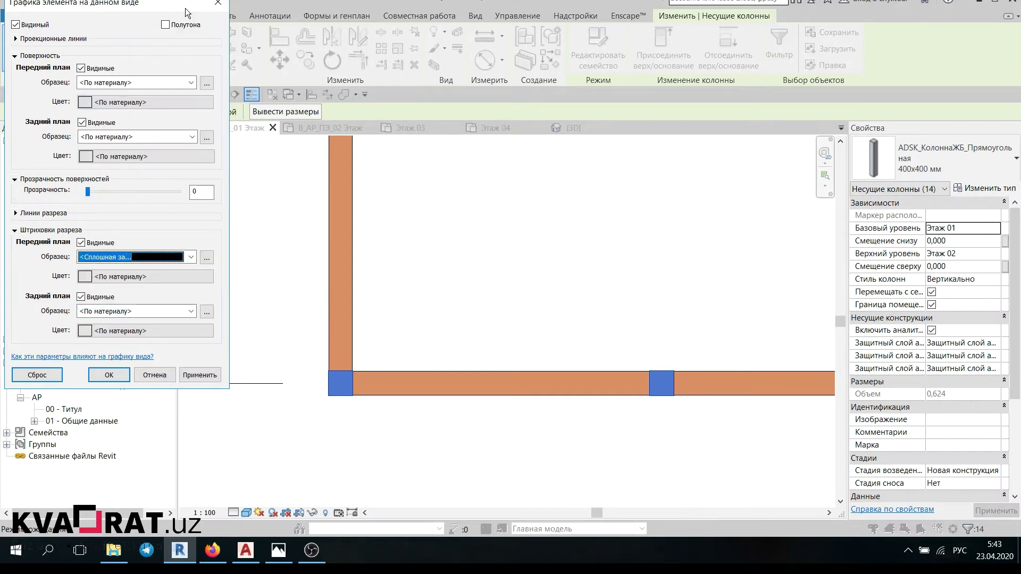
pyautogui.click(154, 276)
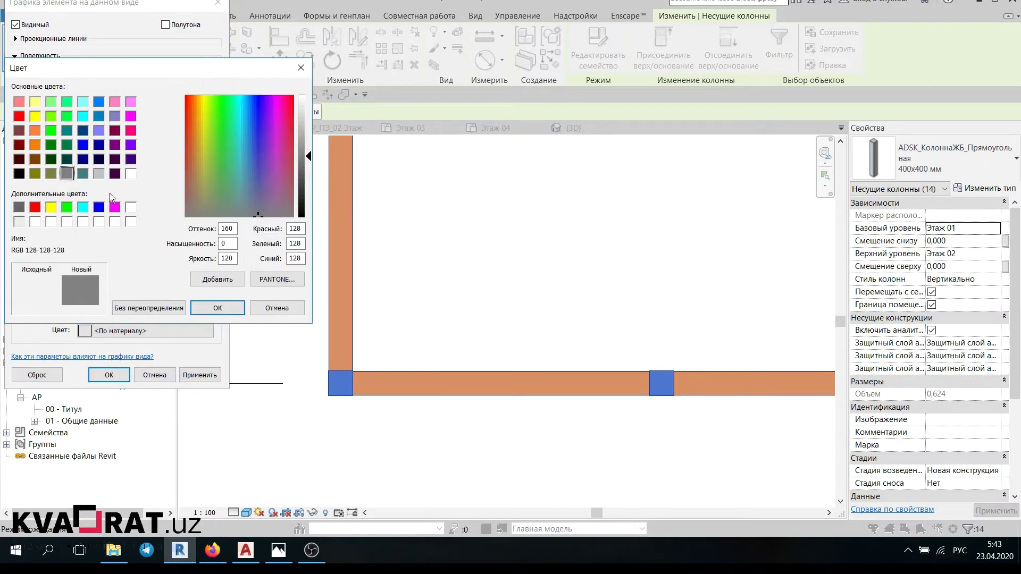
pyautogui.click(202, 305)
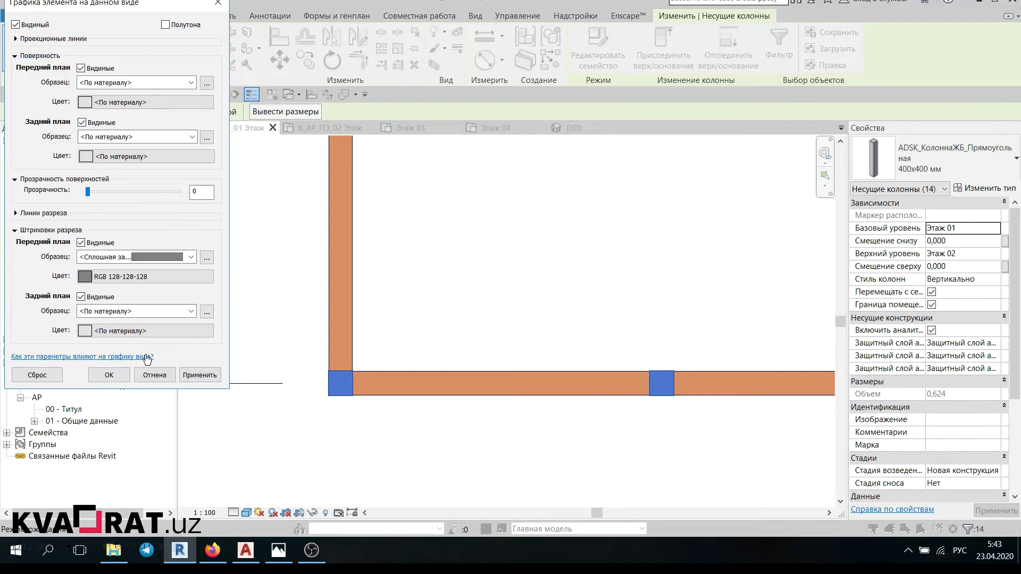
pyautogui.click(108, 375)
pyautogui.click(321, 426)
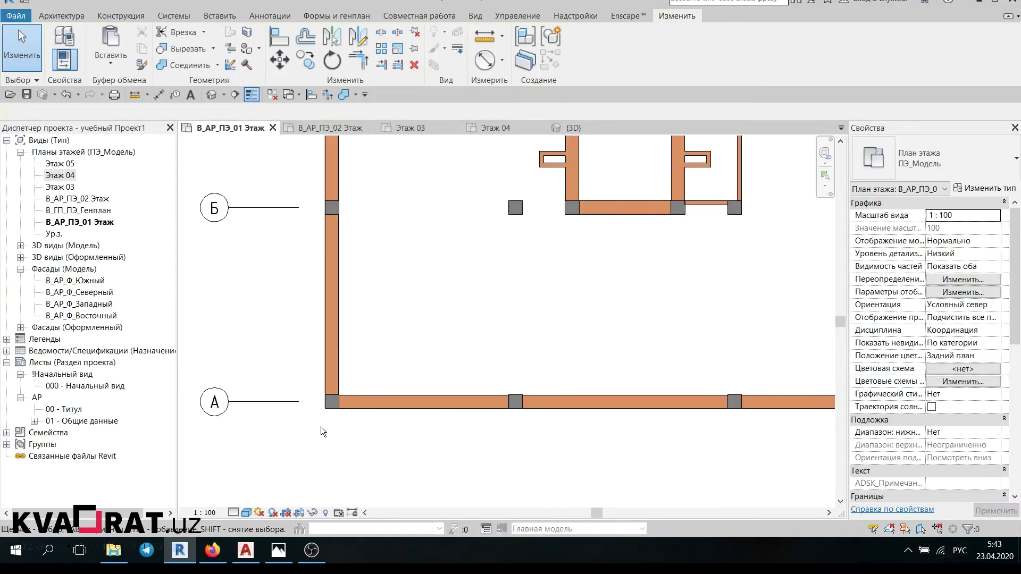
# Step: Check the grey-filled columns around the plan, including the А/1 corner column
pyautogui.scroll(-2, 321, 426)
pyautogui.scroll(-1, 363, 392)
pyautogui.scroll(2, 466, 355)
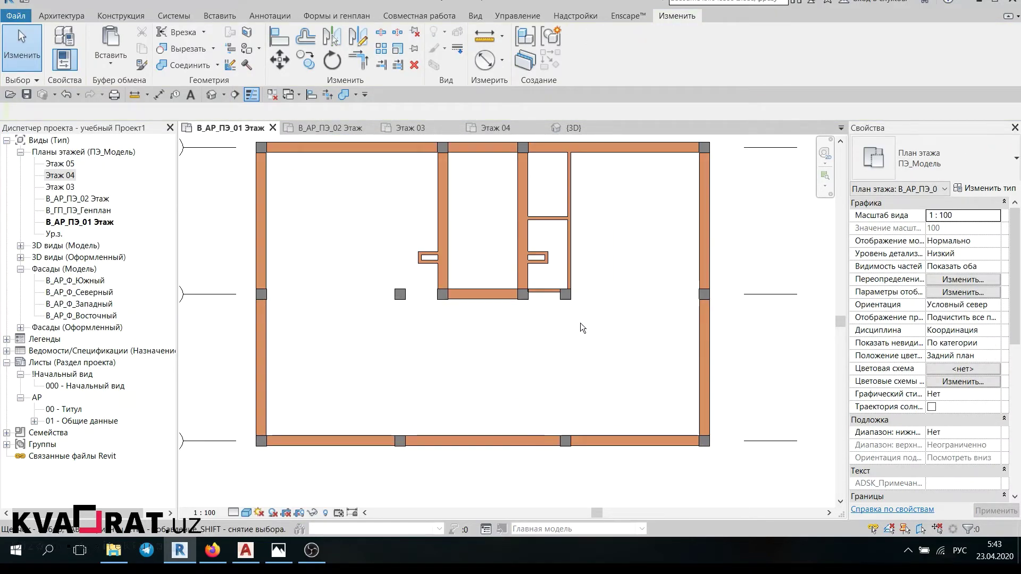
pyautogui.moveTo(341, 342); pyautogui.dragTo(388, 341, button='middle')
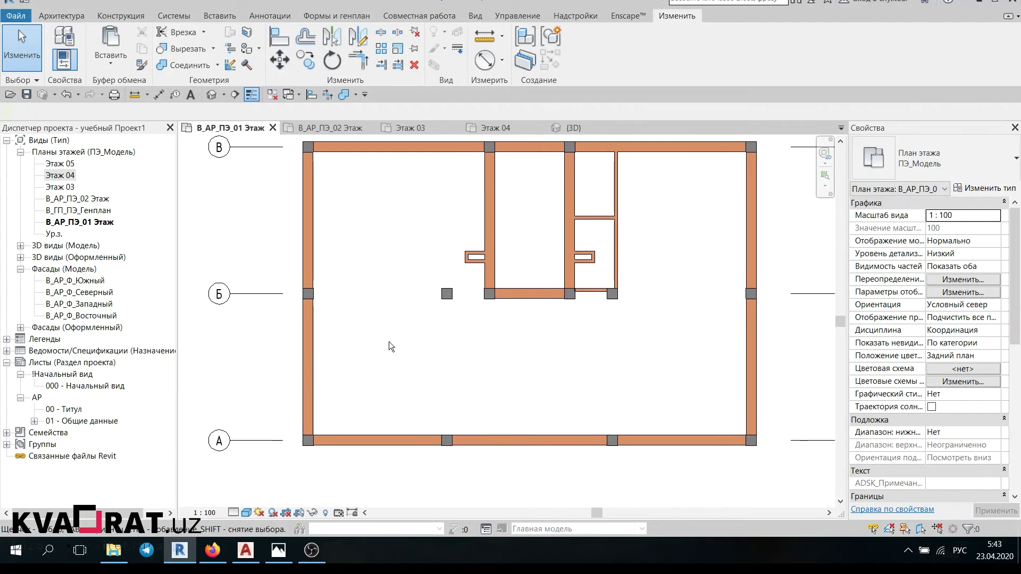
pyautogui.scroll(-2, 389, 354)
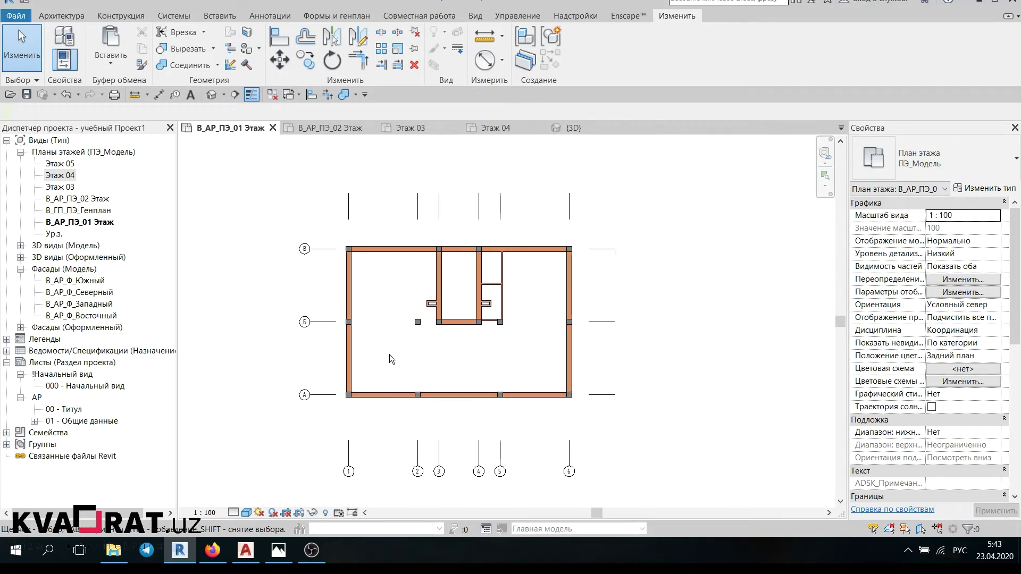
pyautogui.scroll(2, 372, 409)
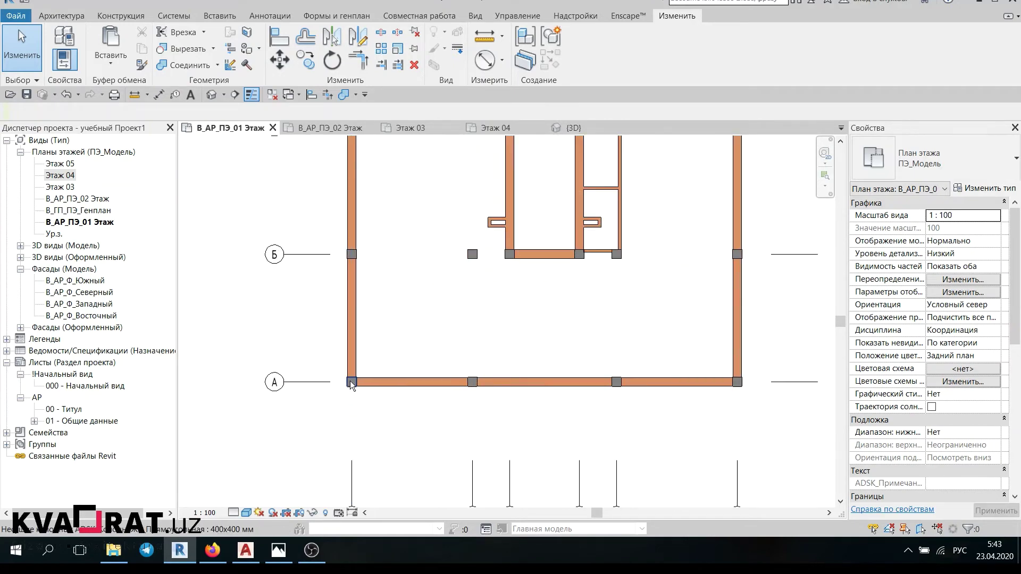
pyautogui.scroll(1, 351, 384)
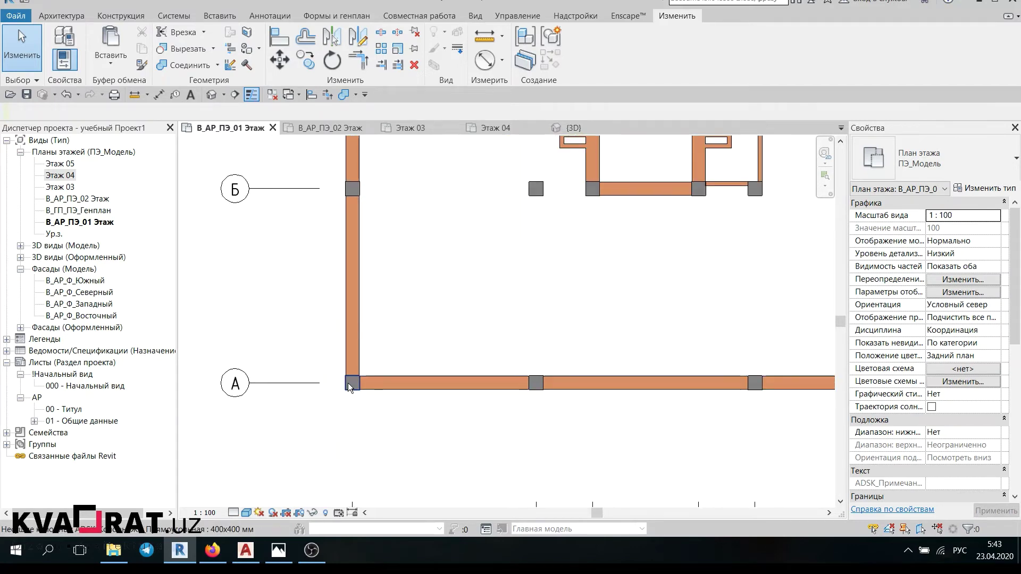
pyautogui.rightClick(348, 383)
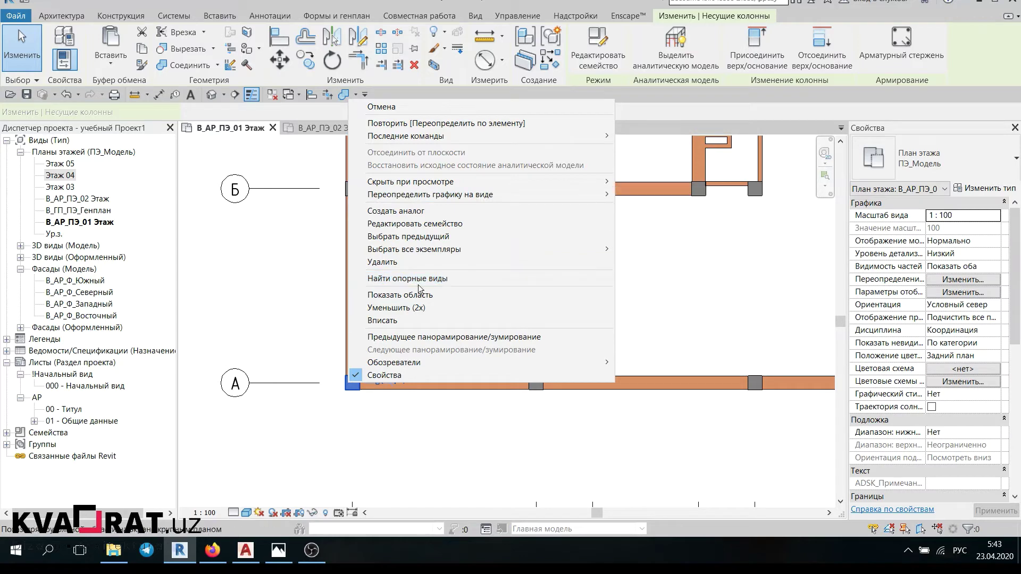
pyautogui.click(294, 321)
pyautogui.scroll(-3, 319, 382)
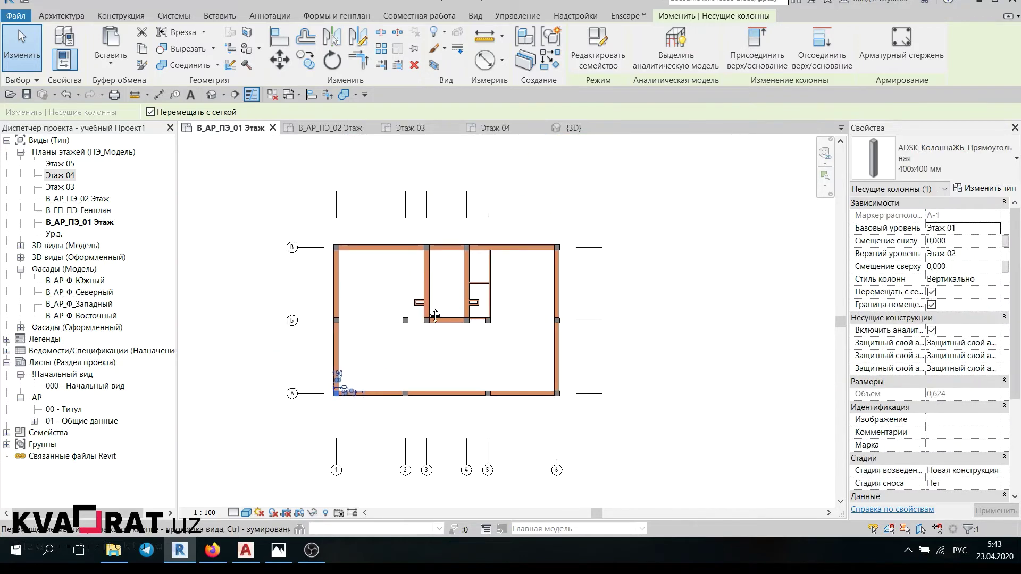
# Step: Open the В_АР_ПЭ_02 Этаж floor plan and clear the current column selection
pyautogui.click(331, 130)
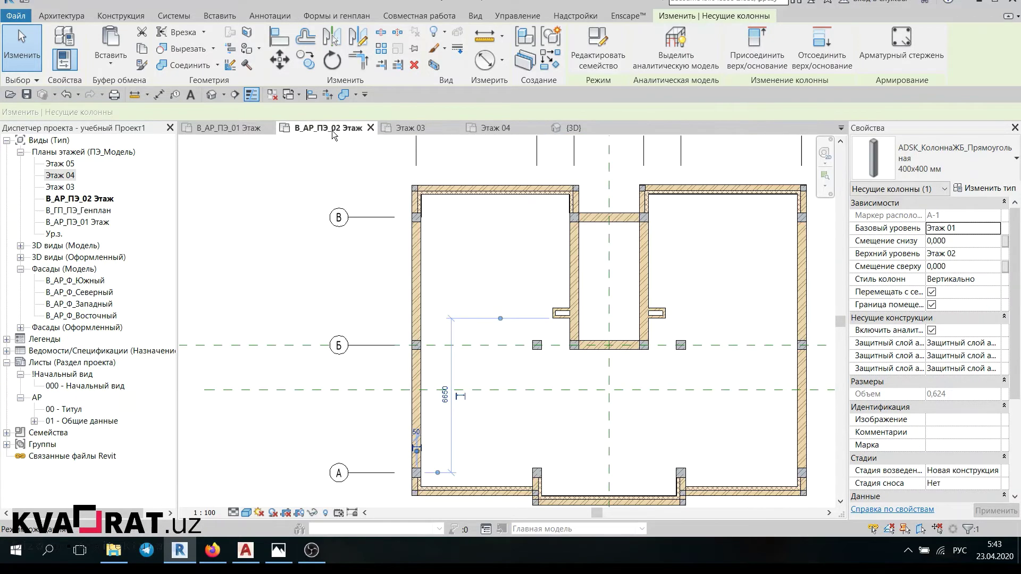
pyautogui.scroll(-2, 340, 234)
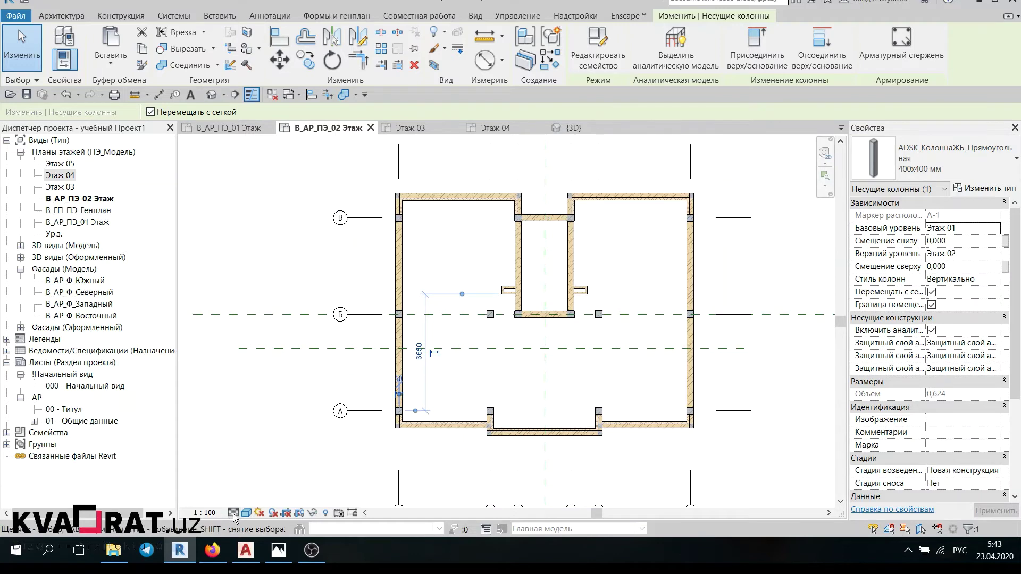
pyautogui.press('Escape')
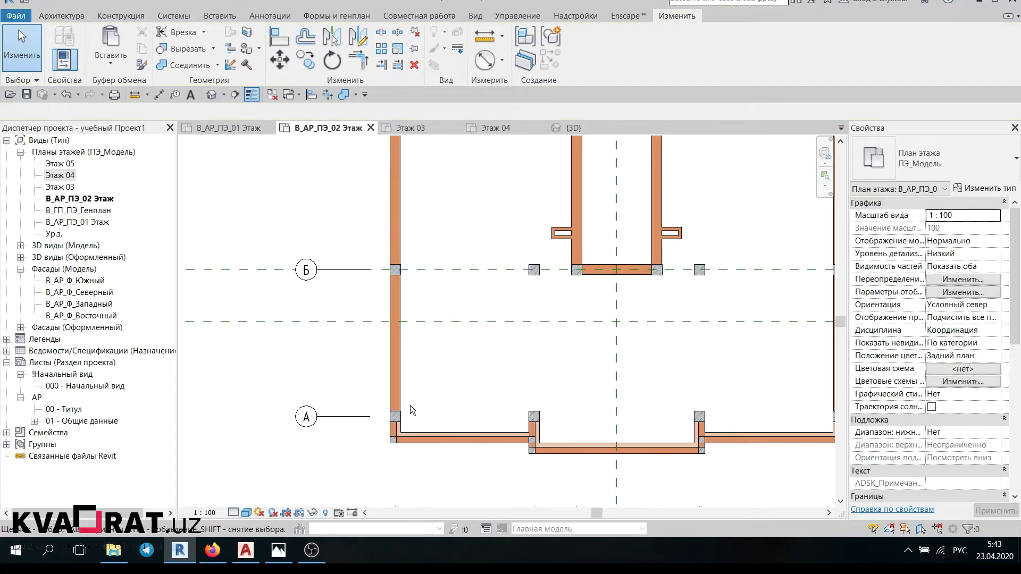
pyautogui.scroll(3, 489, 478)
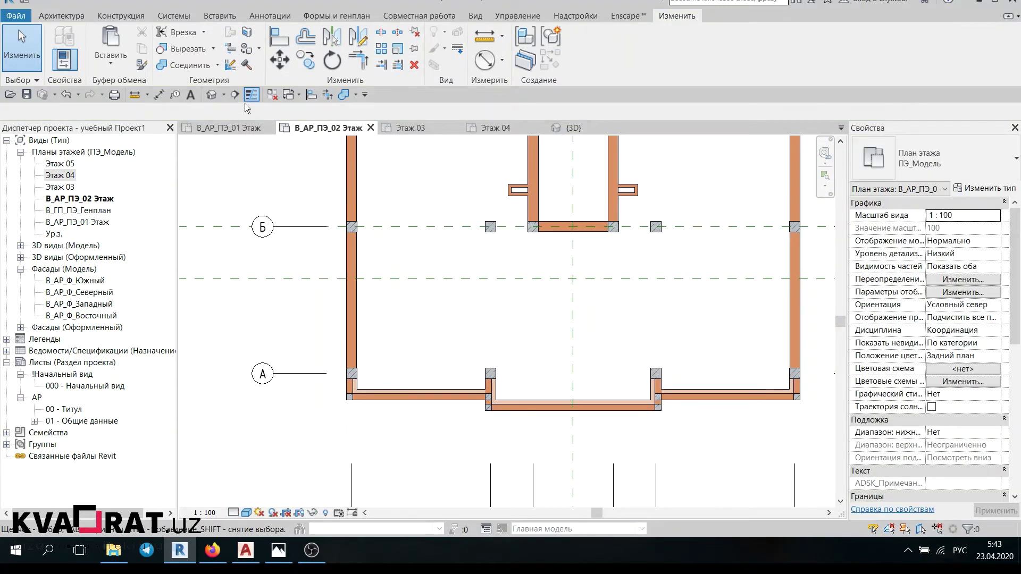
# Step: Join the left exterior wall with its columns using Join Geometry
pyautogui.click(161, 65)
pyautogui.scroll(2, 362, 213)
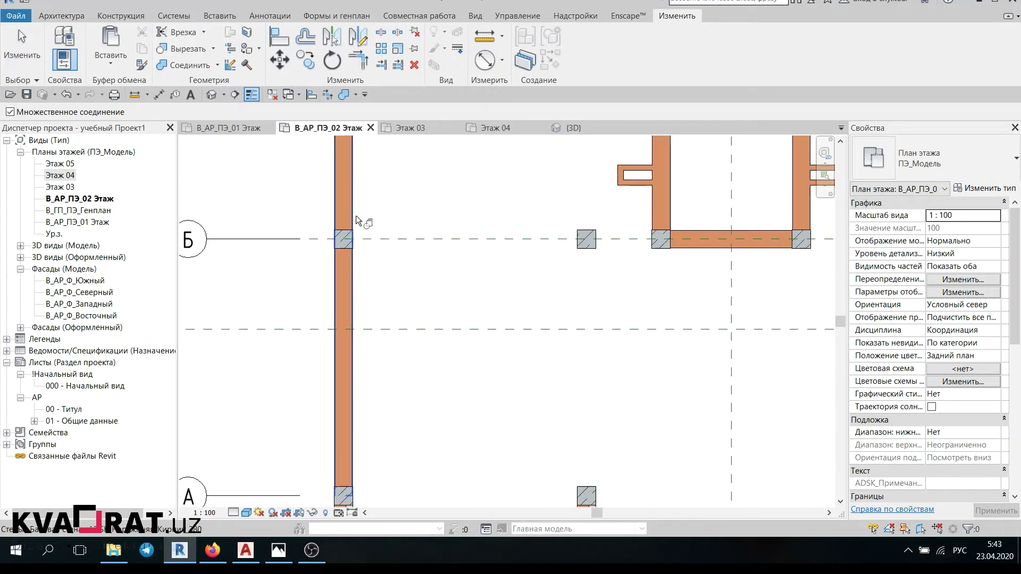
pyautogui.click(354, 216)
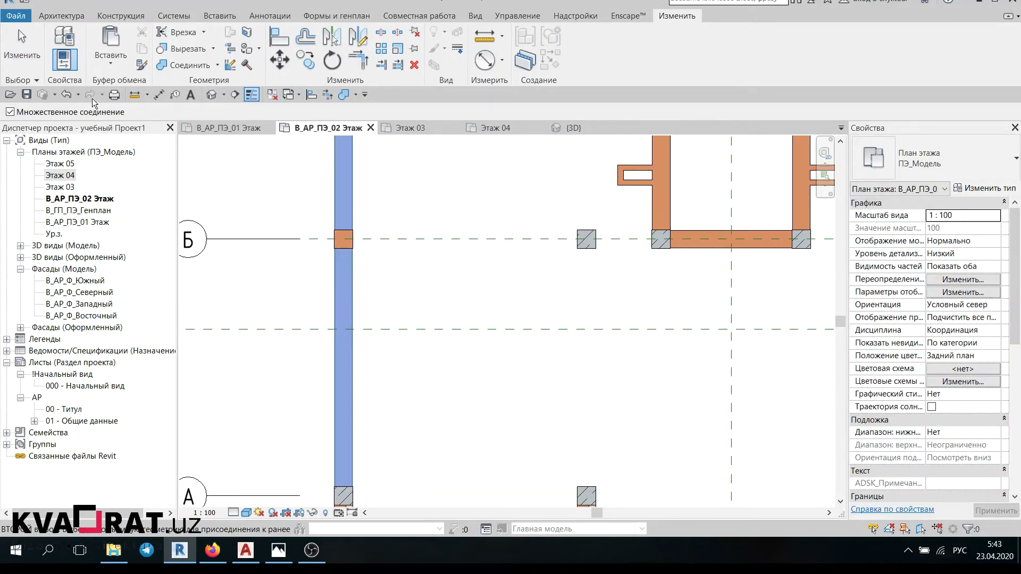
pyautogui.click(21, 49)
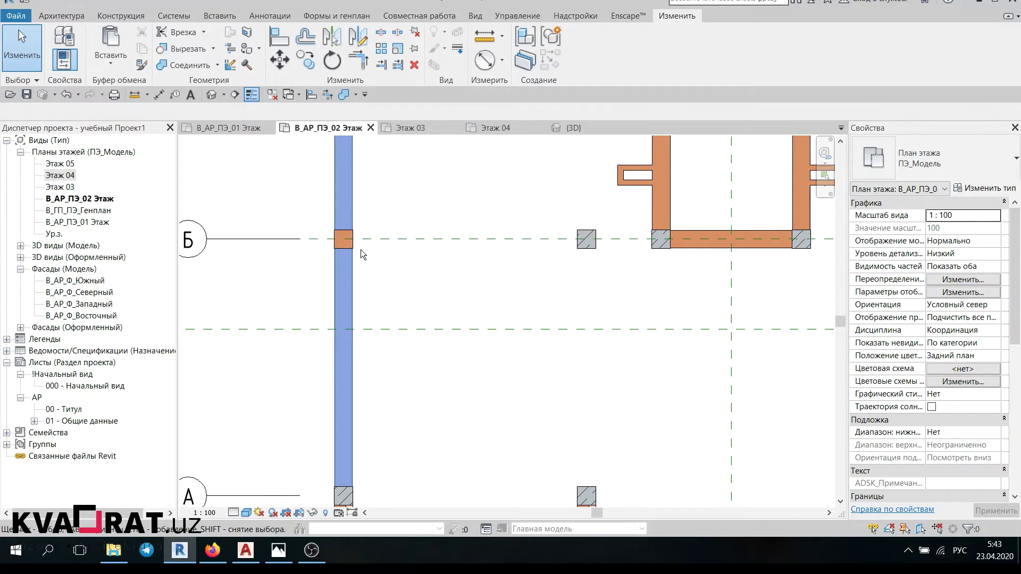
# Step: Pan and zoom the plan to bring the whole building back into view
pyautogui.scroll(-3, 360, 250)
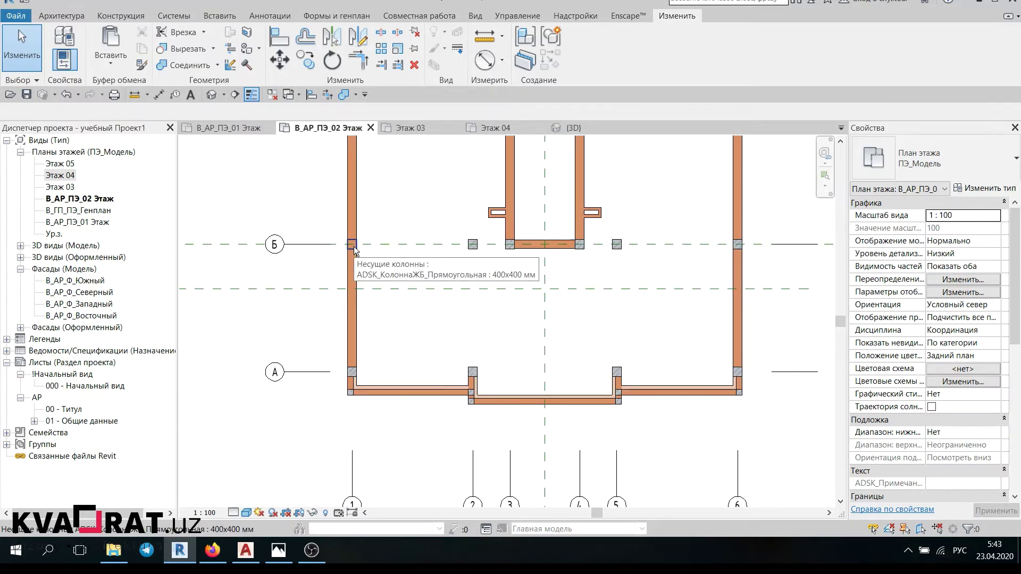
pyautogui.scroll(-2, 313, 314)
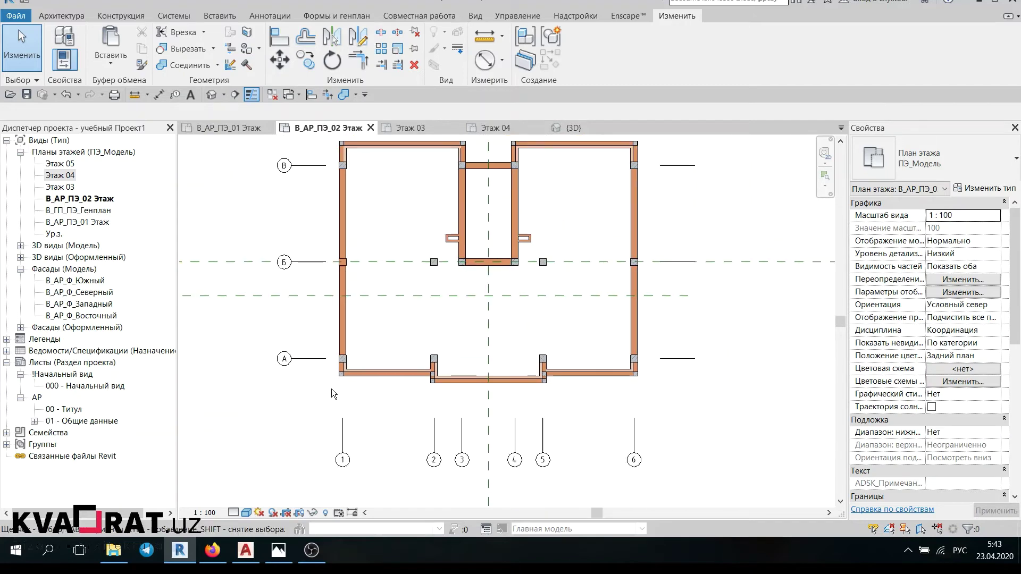
pyautogui.moveTo(319, 420); pyautogui.dragTo(321, 411, button='middle')
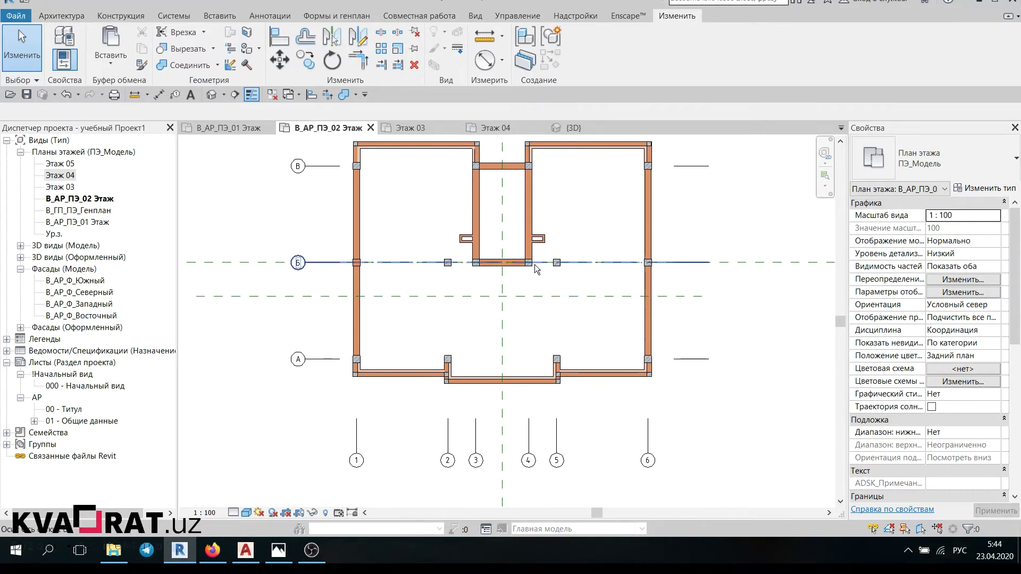
pyautogui.scroll(1, 372, 336)
pyautogui.scroll(3, 356, 362)
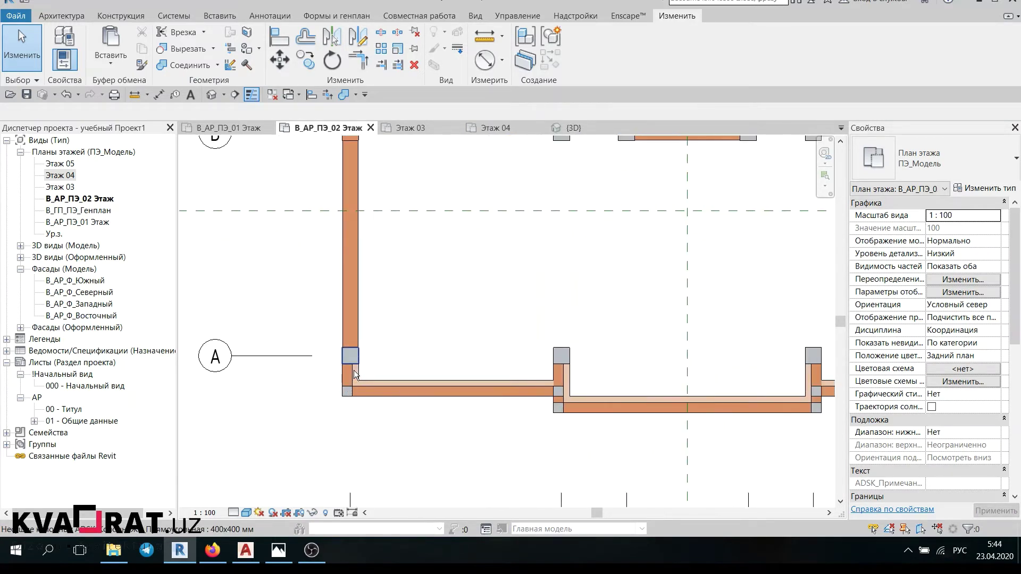
pyautogui.scroll(-2, 355, 374)
pyautogui.scroll(-2, 355, 374)
pyautogui.moveTo(406, 349); pyautogui.dragTo(418, 389, button='middle')
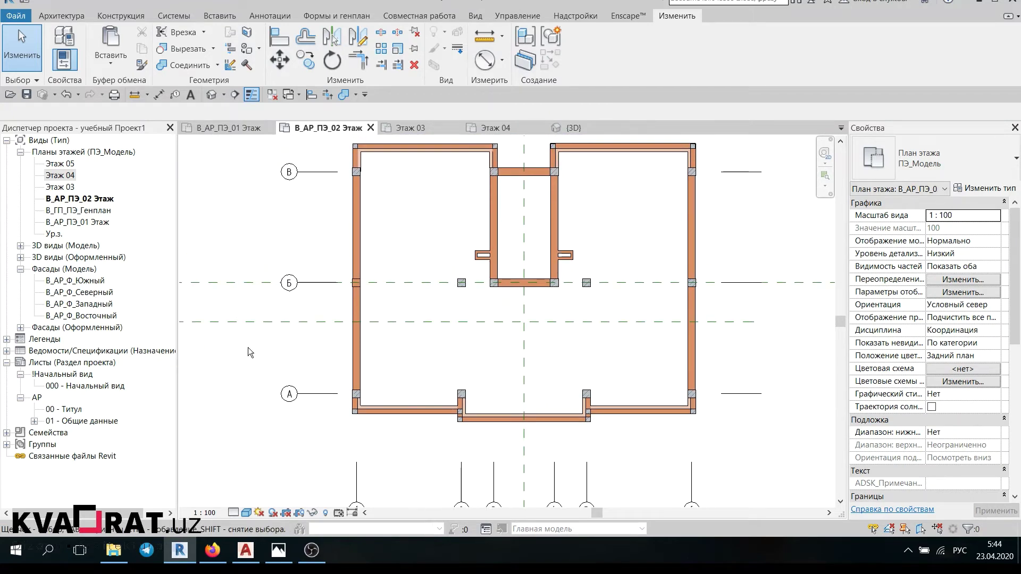
# Step: Centre and zoom the plan on the А/1 corner
pyautogui.scroll(3, 353, 379)
pyautogui.moveTo(378, 419); pyautogui.dragTo(368, 386, button='middle')
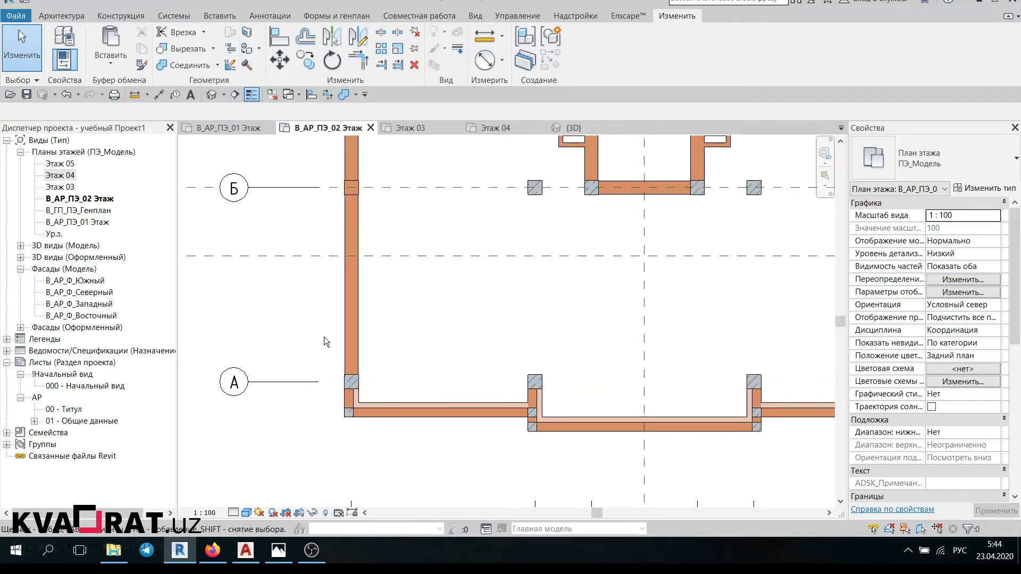
pyautogui.scroll(-2, 324, 336)
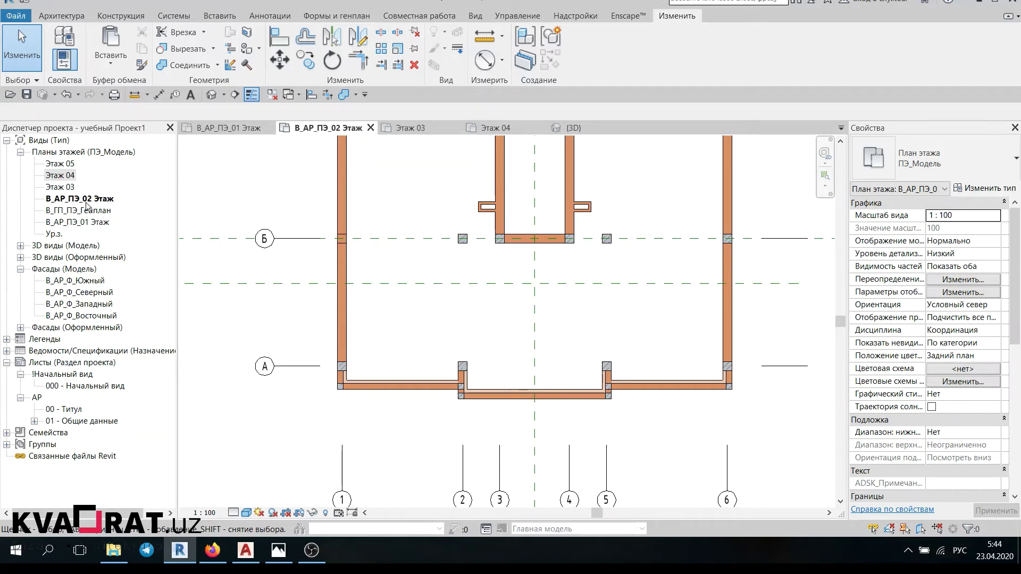
pyautogui.scroll(-2, 388, 274)
pyautogui.scroll(-1, 392, 276)
pyautogui.scroll(-1, 378, 314)
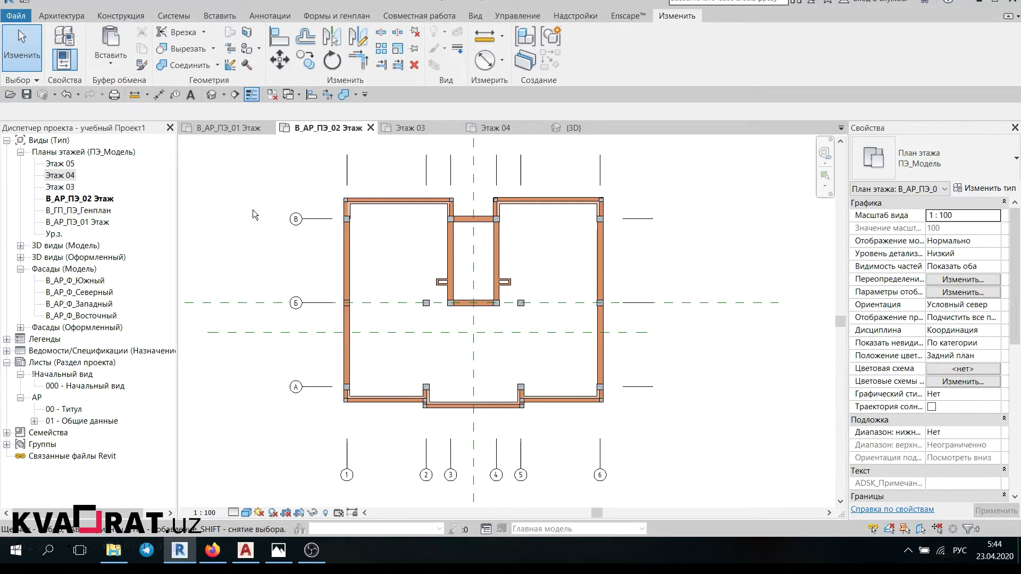
pyautogui.scroll(3, 394, 245)
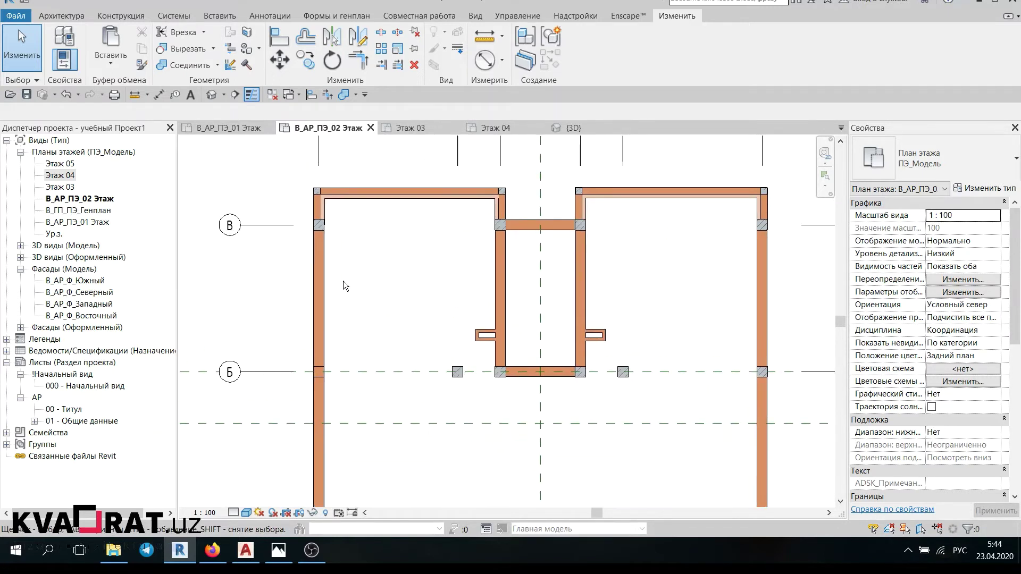
# Step: Restart Join Geometry, choosing the left wall as the first element instead of the top wall
pyautogui.click(343, 95)
pyautogui.scroll(3, 353, 207)
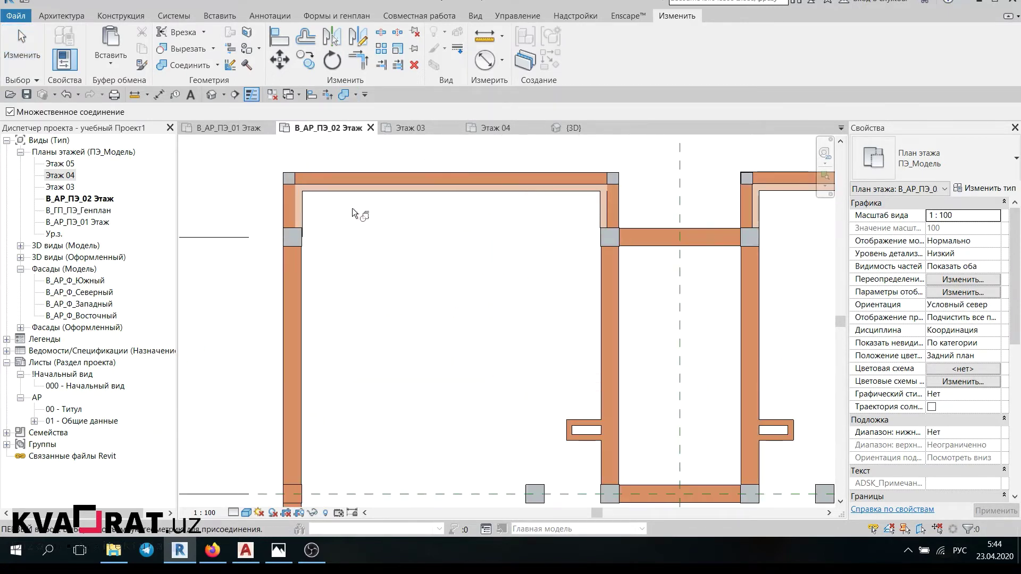
pyautogui.click(359, 175)
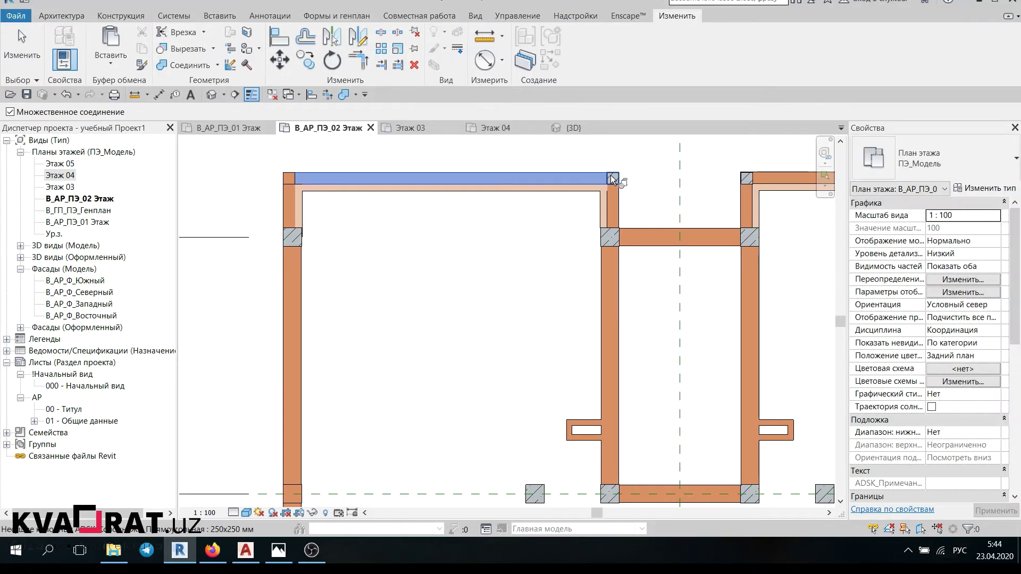
pyautogui.scroll(2, 314, 207)
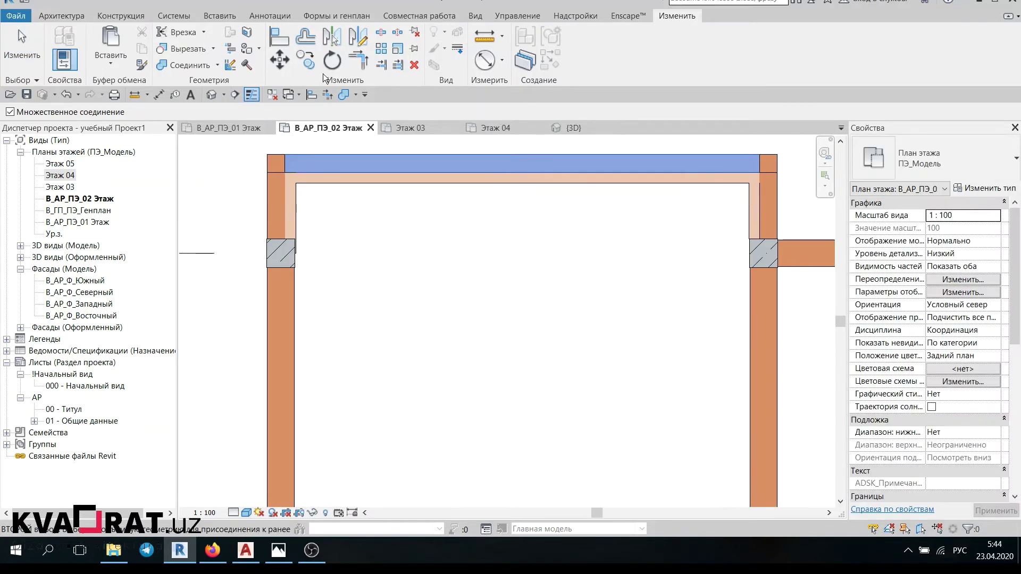
pyautogui.press('Escape')
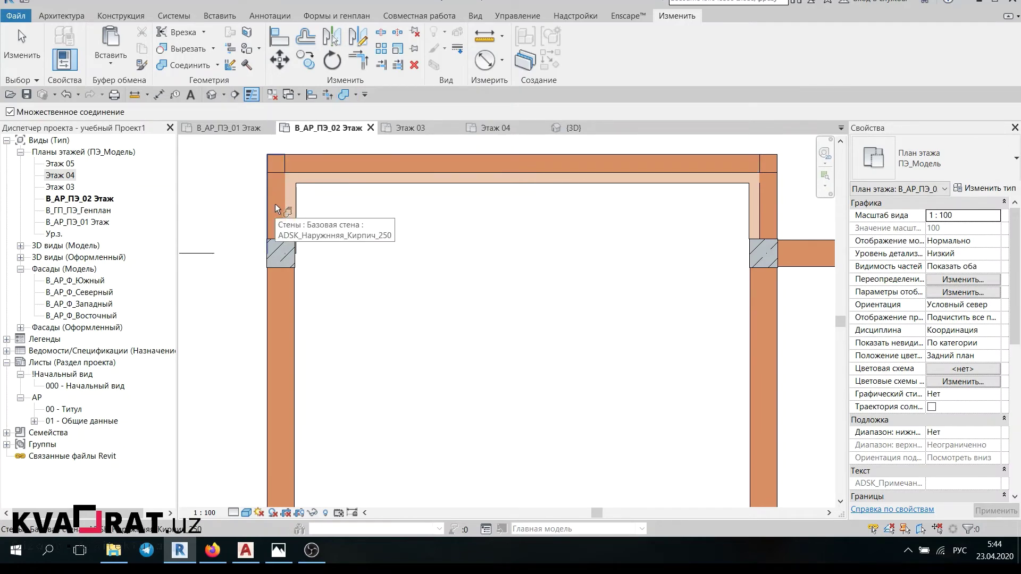
pyautogui.click(276, 203)
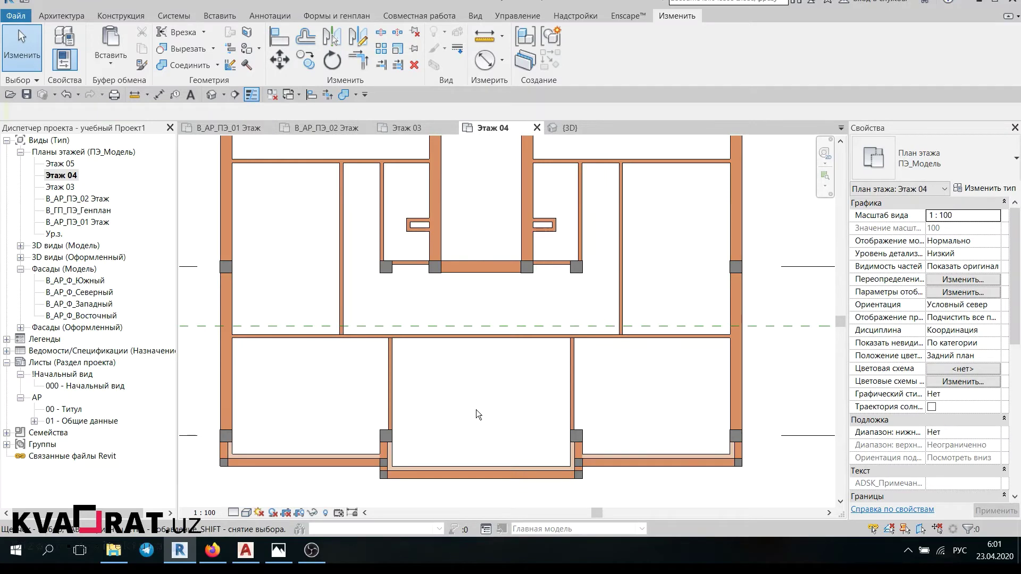
pyautogui.scroll(-3, 627, 283)
pyautogui.scroll(5, 452, 368)
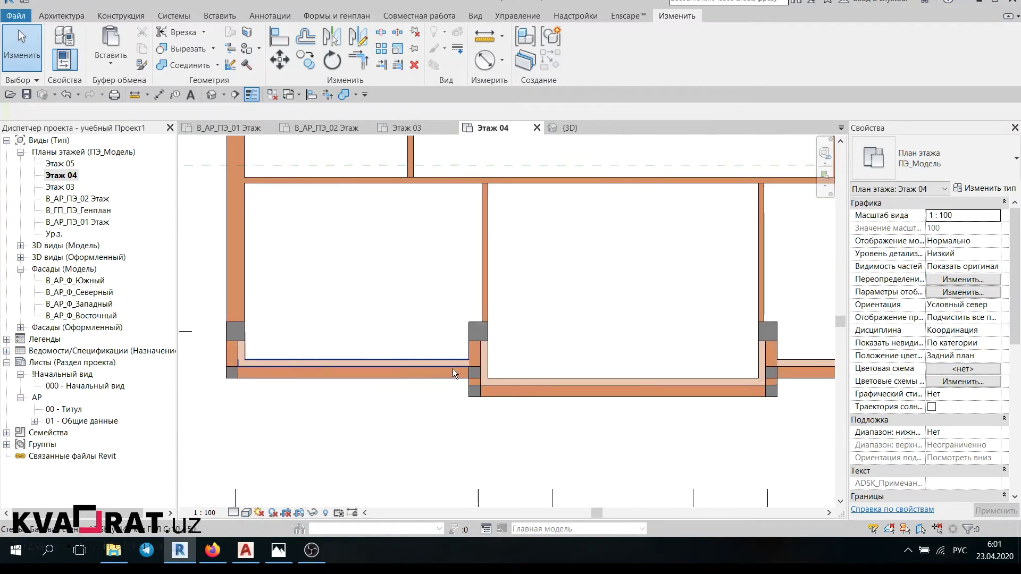
pyautogui.scroll(-1, 478, 330)
pyautogui.scroll(-1, 471, 324)
pyautogui.scroll(-1, 457, 345)
pyautogui.scroll(-1, 425, 383)
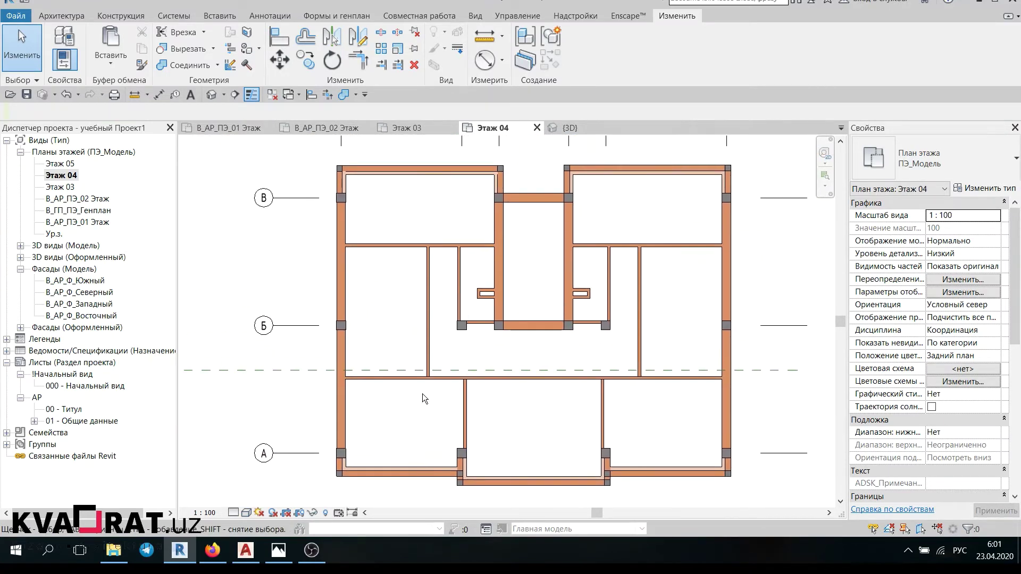
pyautogui.moveTo(420, 425); pyautogui.dragTo(431, 410, button='middle')
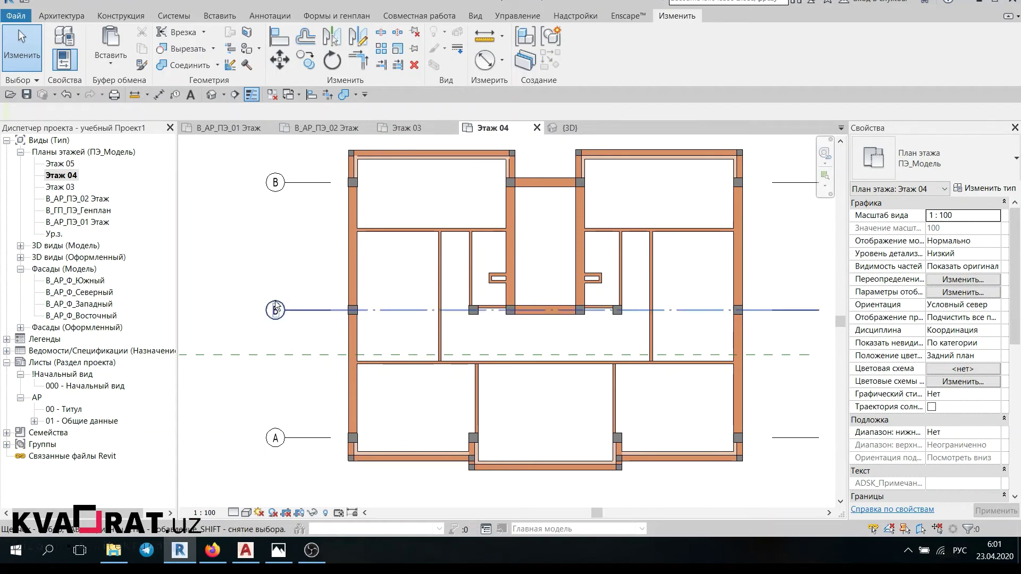
pyautogui.click(251, 133)
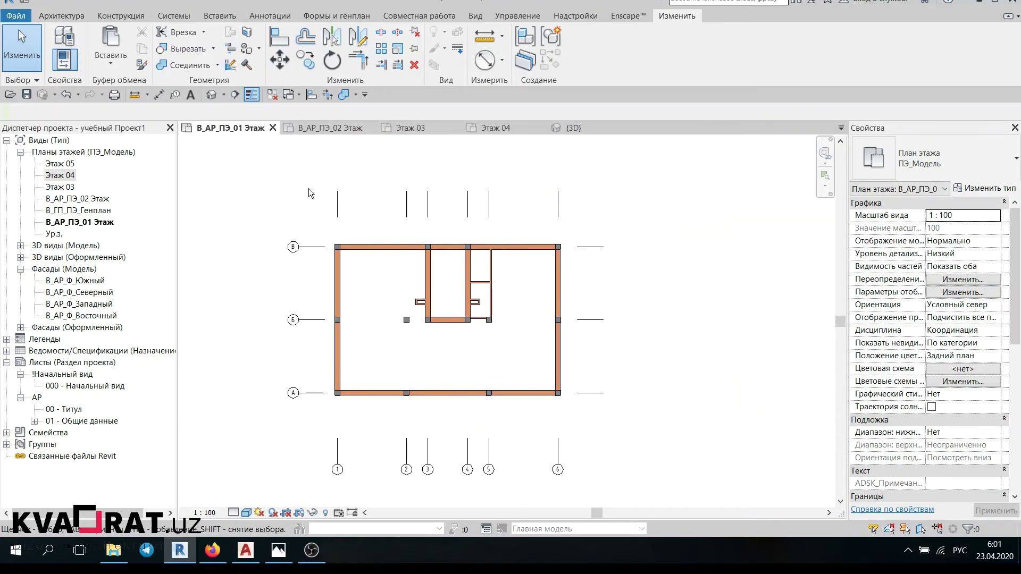
pyautogui.scroll(-1, 346, 282)
pyautogui.scroll(1, 518, 411)
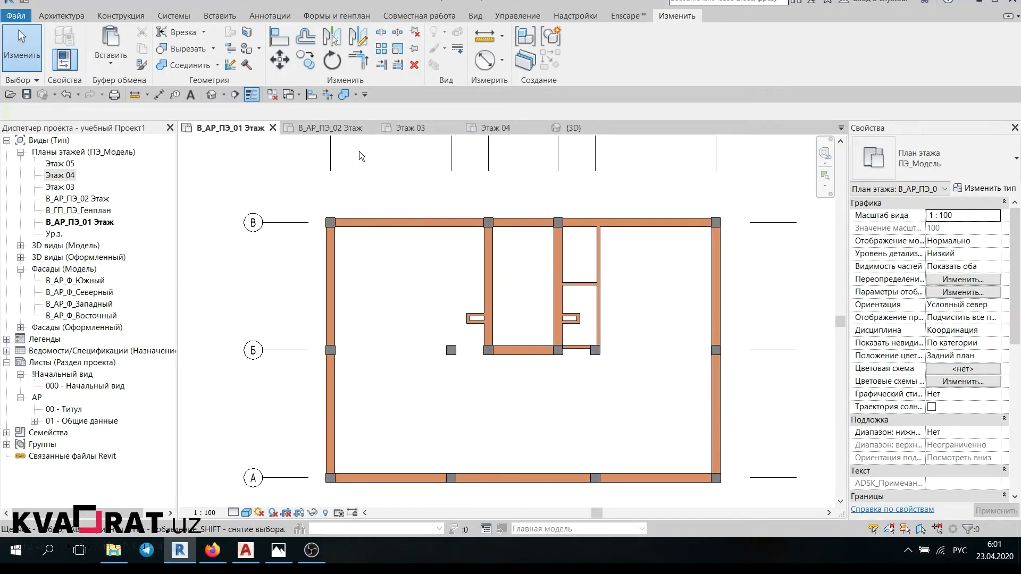
pyautogui.click(322, 130)
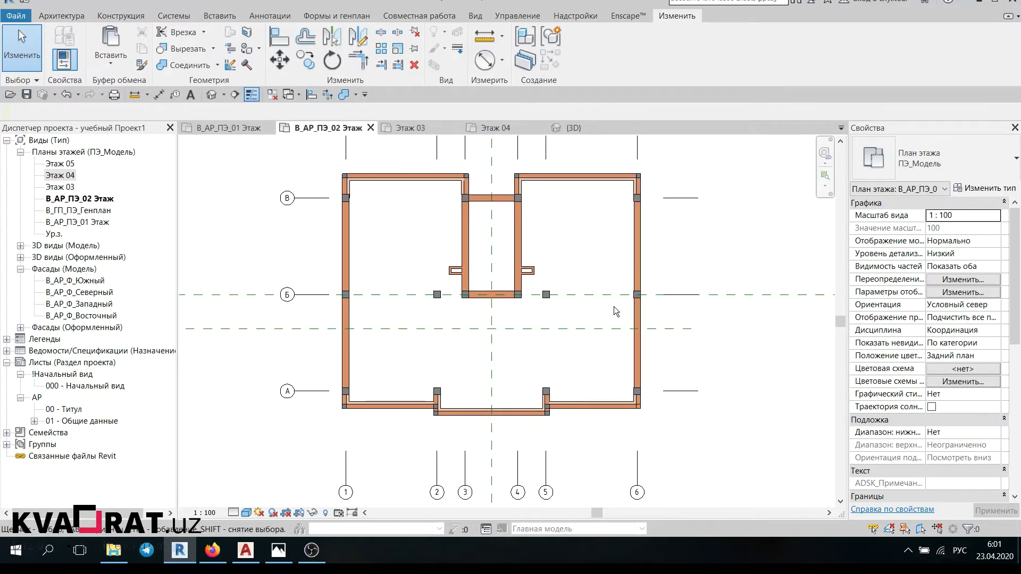
pyautogui.click(432, 130)
# Step: Switch from the Этаж 04 plan to the 3D view and pan to show more walls
pyautogui.click(488, 130)
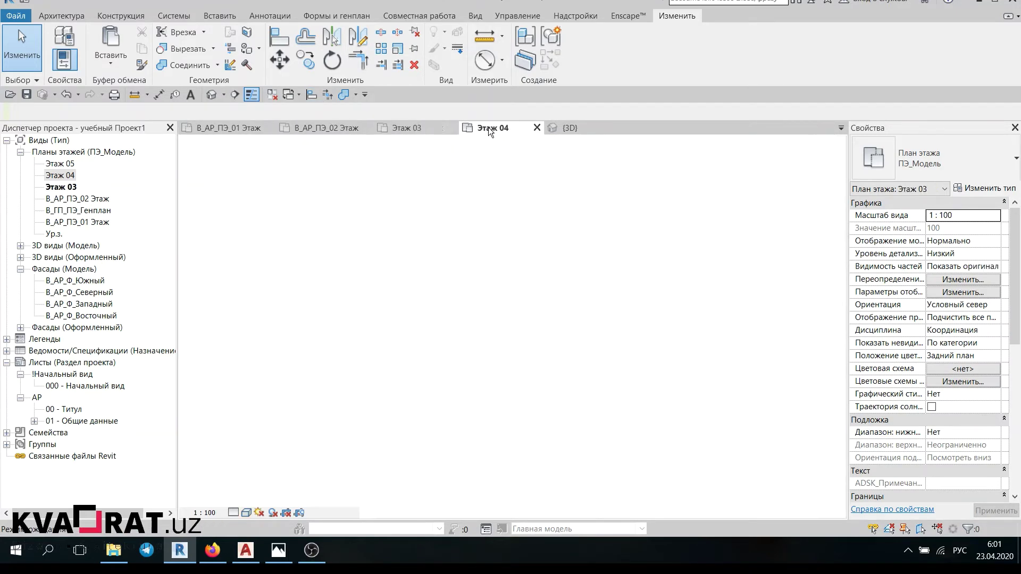
pyautogui.click(579, 127)
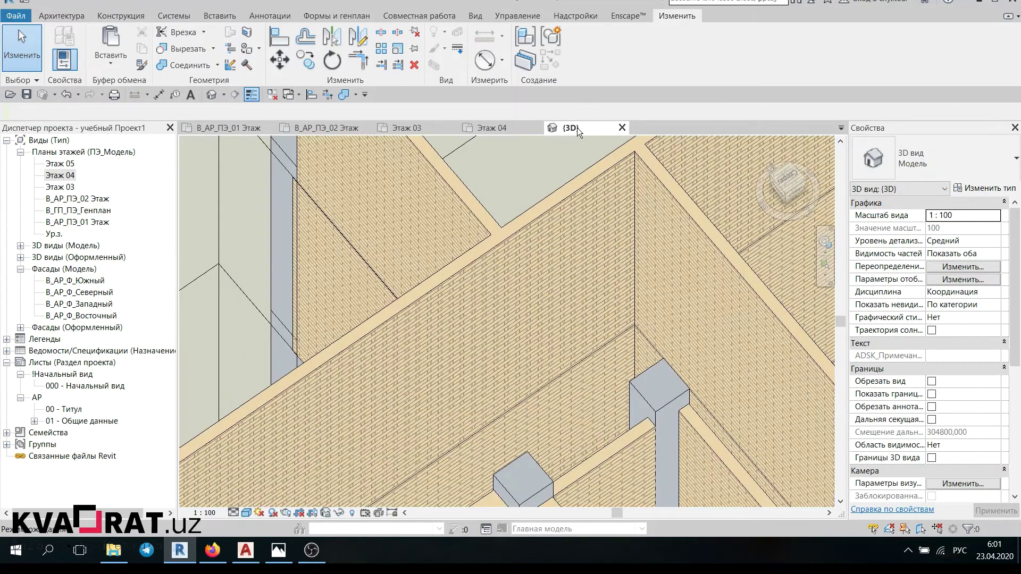
pyautogui.scroll(-3, 484, 280)
pyautogui.moveTo(581, 379)
pyautogui.mouseDown(button='middle')
pyautogui.moveTo(568, 366)
pyautogui.moveTo(662, 280)
pyautogui.mouseUp(button='middle')
pyautogui.scroll(-3, 568, 366)
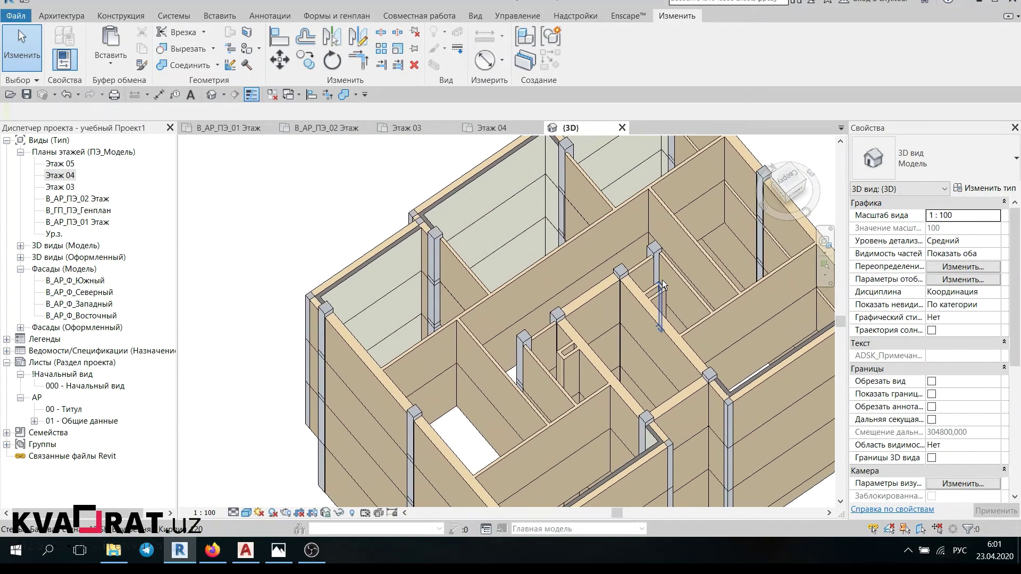
# Step: View the building from the right and crossing-select the second-storey walls and columns
pyautogui.click(789, 183)
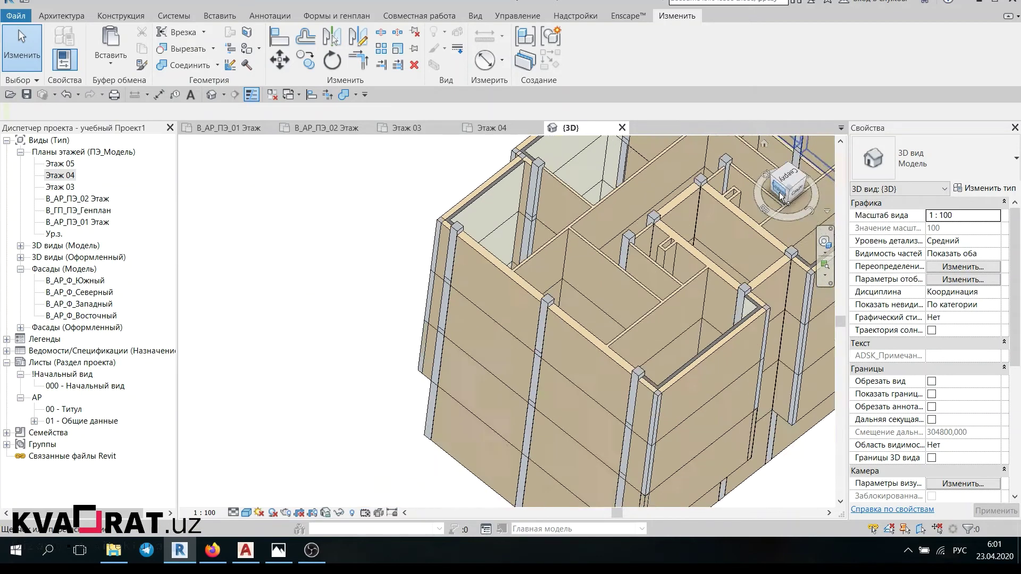
pyautogui.moveTo(662, 213); pyautogui.dragTo(438, 277, button='middle')
pyautogui.scroll(2, 413, 333)
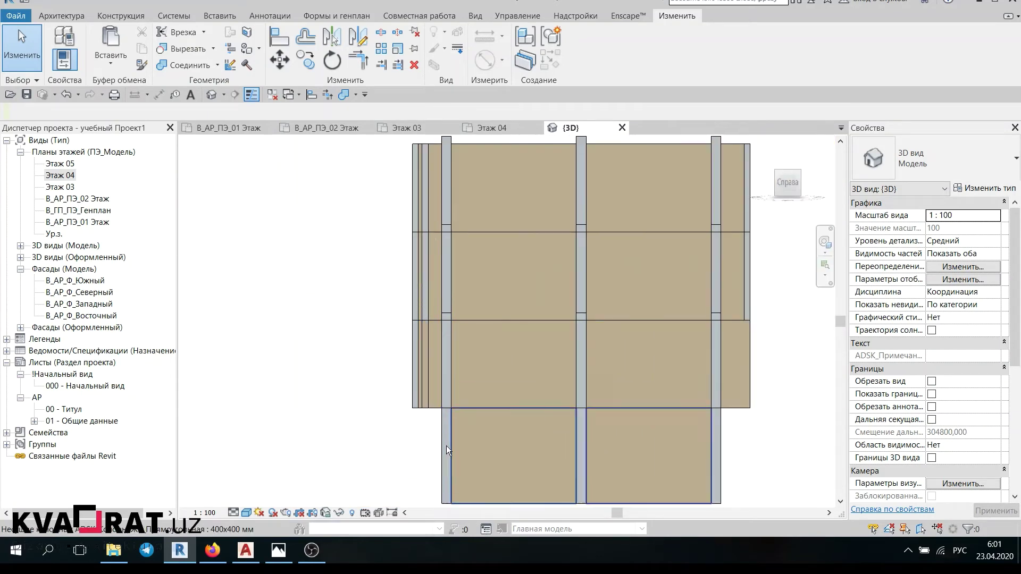
pyautogui.moveTo(446, 445); pyautogui.dragTo(411, 421, button='middle')
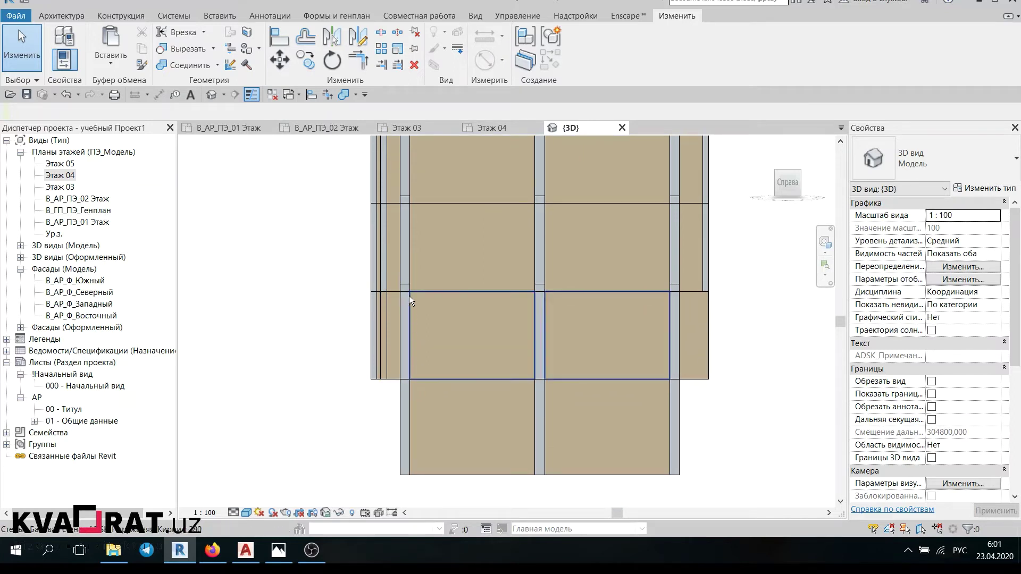
pyautogui.scroll(-2, 398, 189)
pyautogui.scroll(-1, 392, 206)
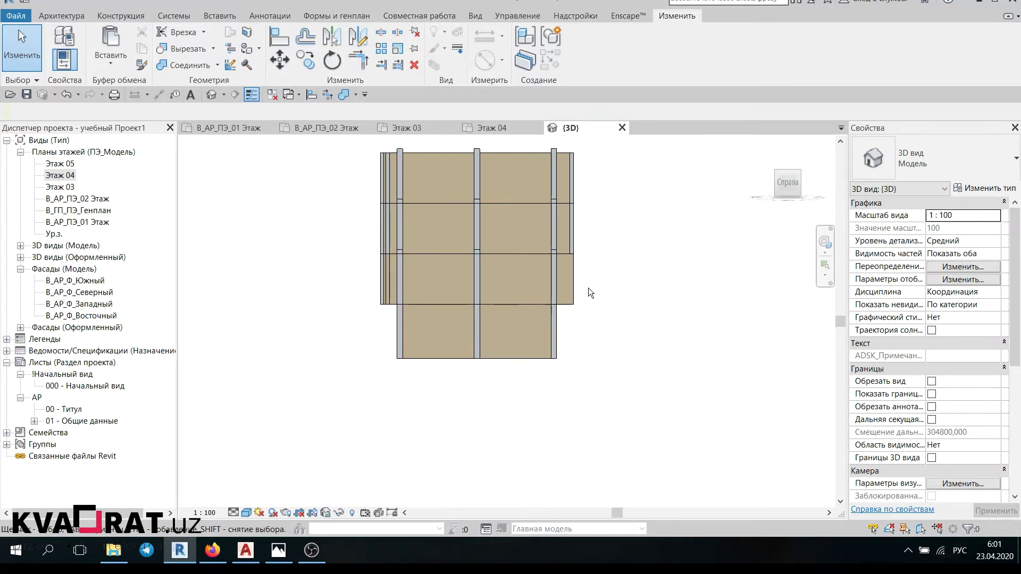
pyautogui.moveTo(566, 279); pyautogui.dragTo(315, 267)
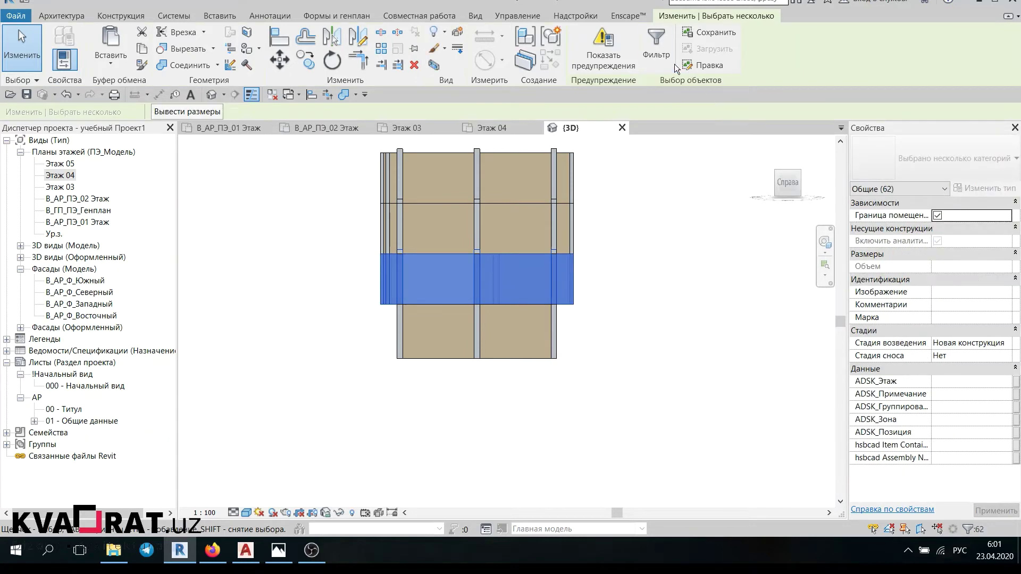
# Step: Filter the second-storey selection to structural columns and set their top offset to 0
pyautogui.click(658, 56)
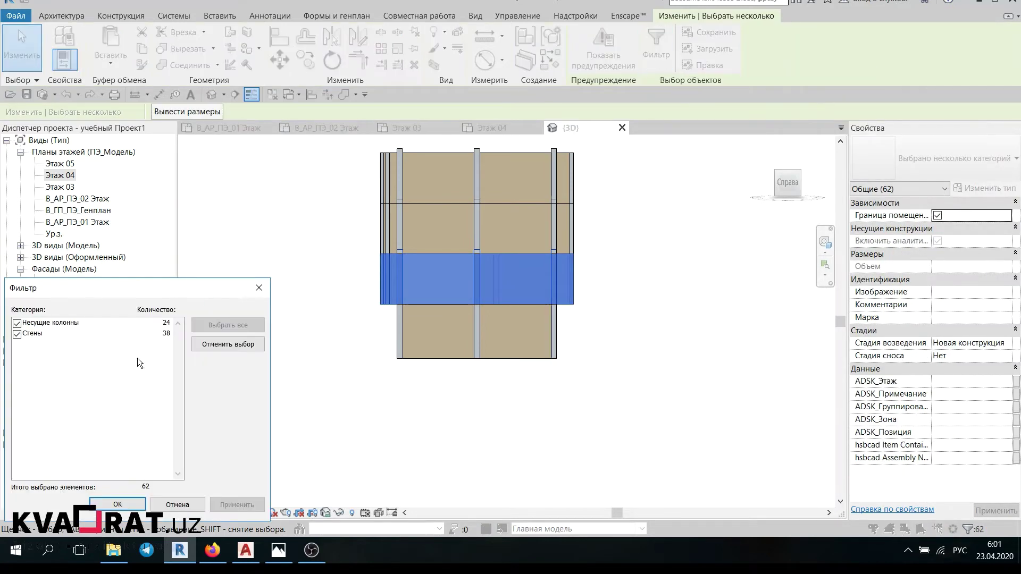
pyautogui.click(27, 336)
pyautogui.click(117, 504)
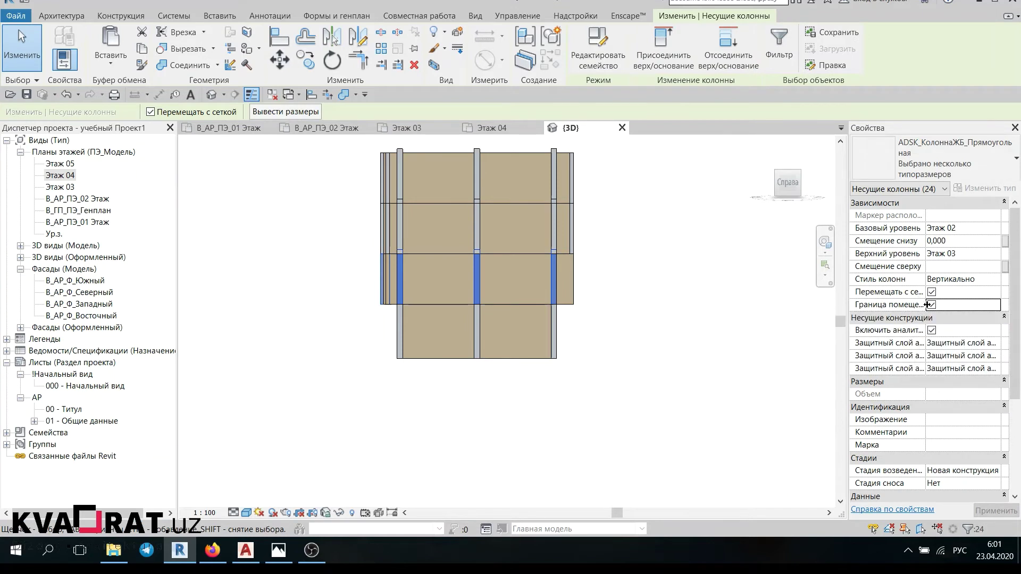
pyautogui.click(955, 267)
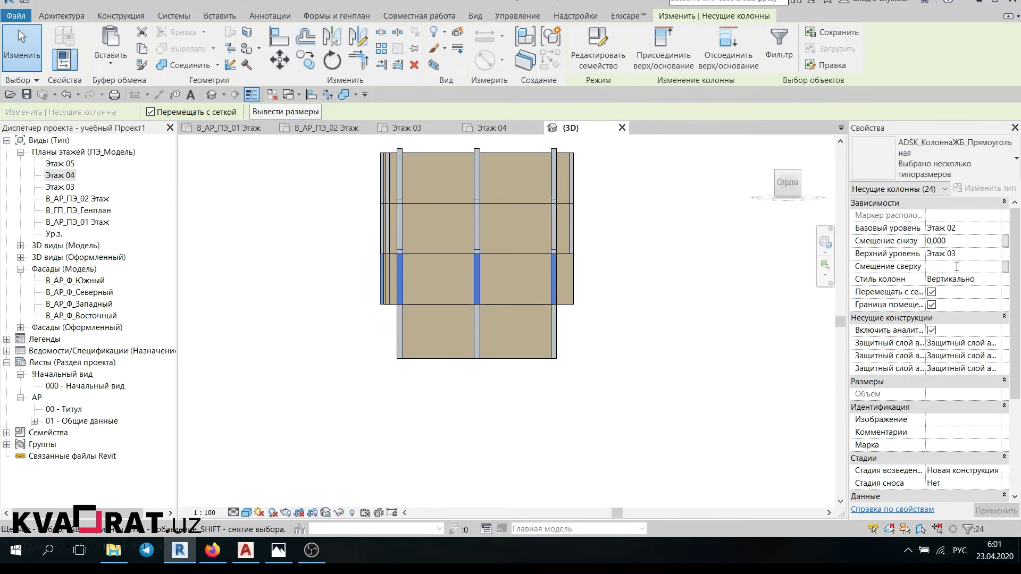
pyautogui.write('0')
pyautogui.press('Return')
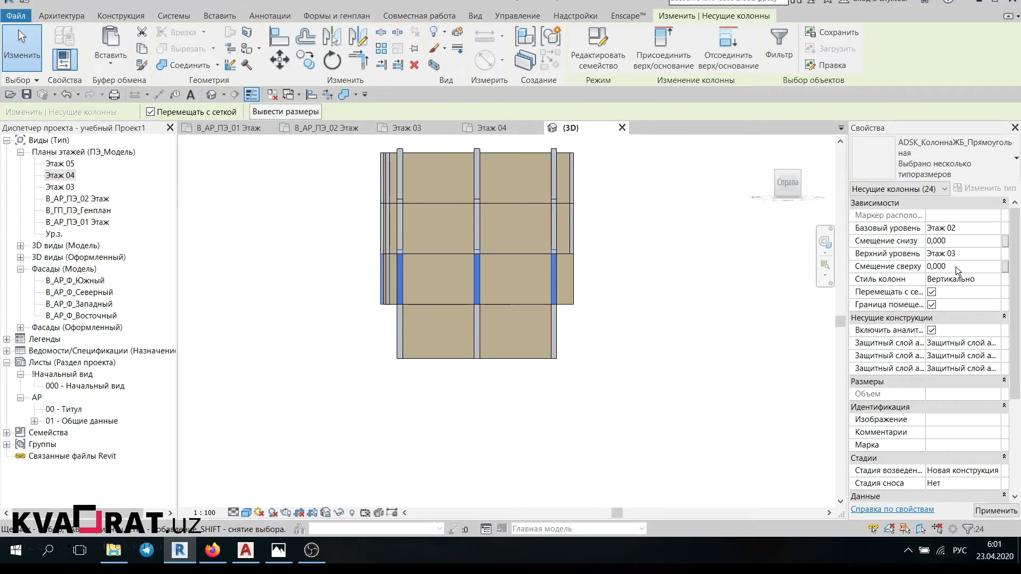
pyautogui.click(711, 274)
# Step: Select the third-storey band, keep only its 24 columns, and set top offset 0
pyautogui.moveTo(707, 232); pyautogui.dragTo(332, 215)
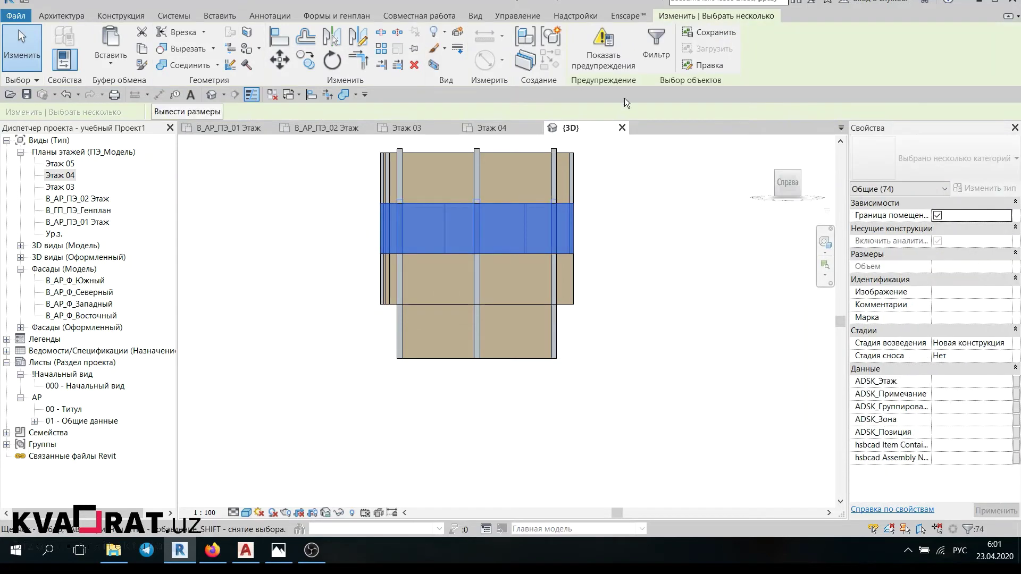
pyautogui.click(656, 51)
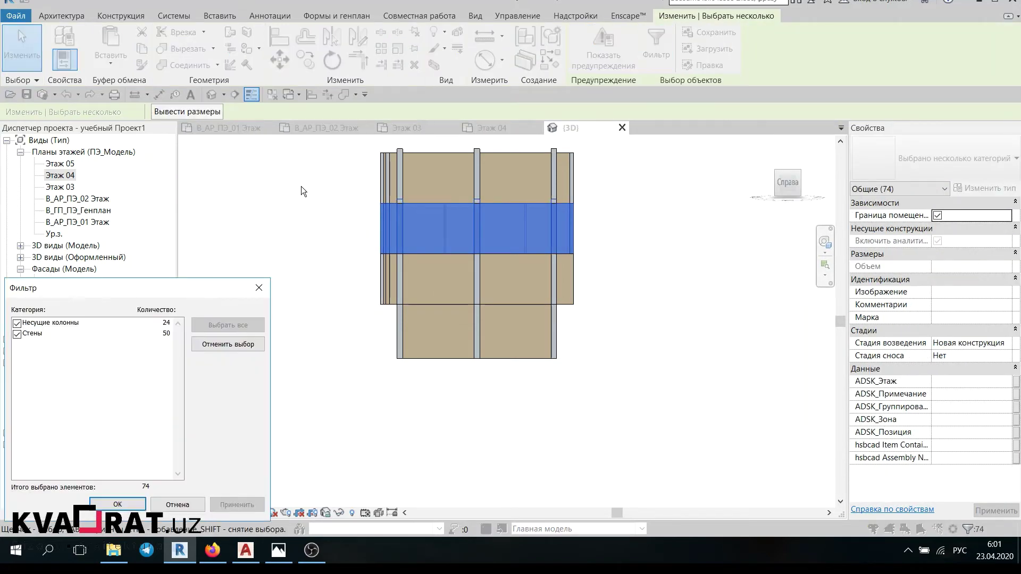
pyautogui.click(35, 334)
pyautogui.click(17, 334)
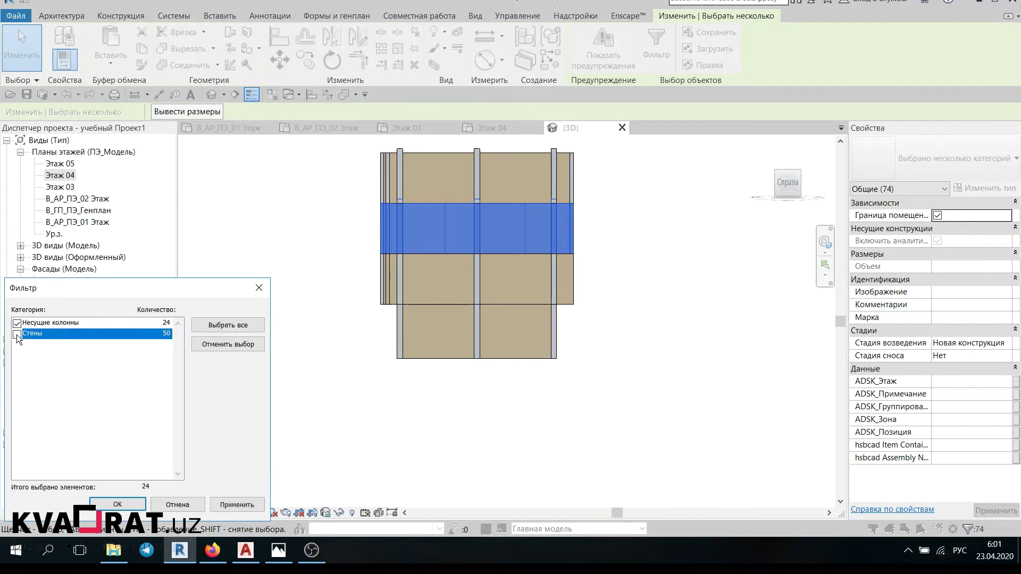
pyautogui.click(122, 504)
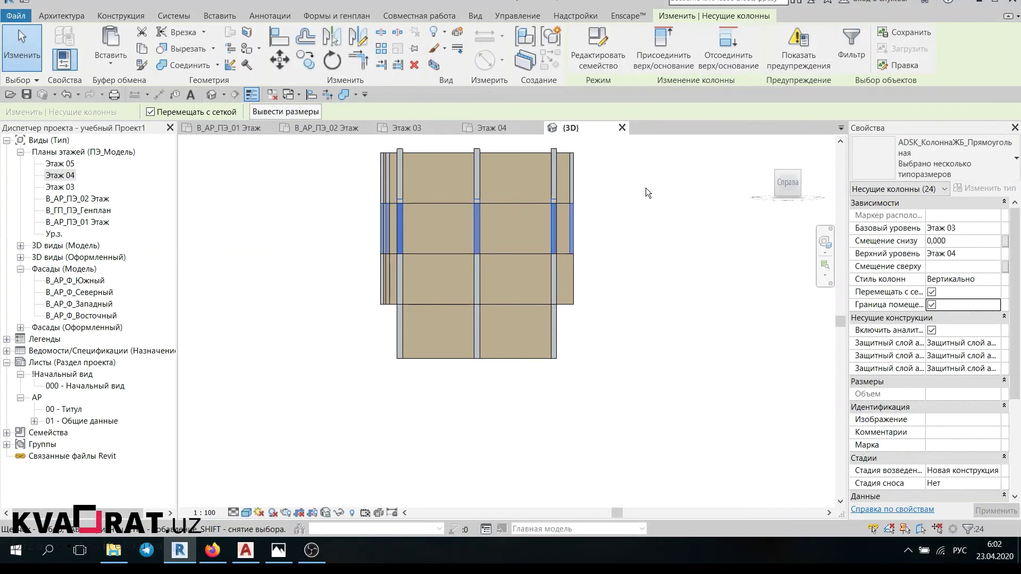
pyautogui.click(956, 268)
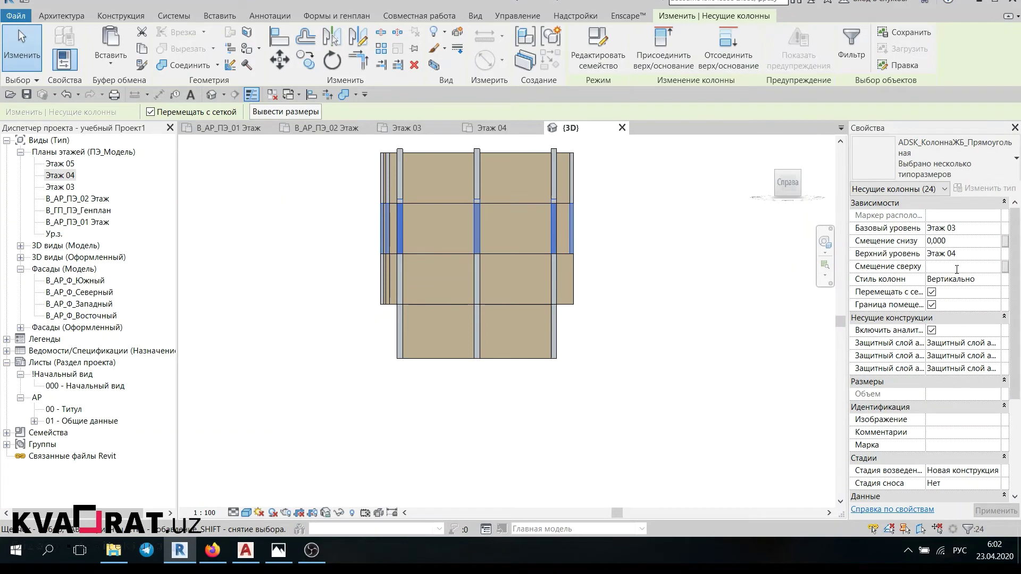
pyautogui.write('0')
pyautogui.press('Return')
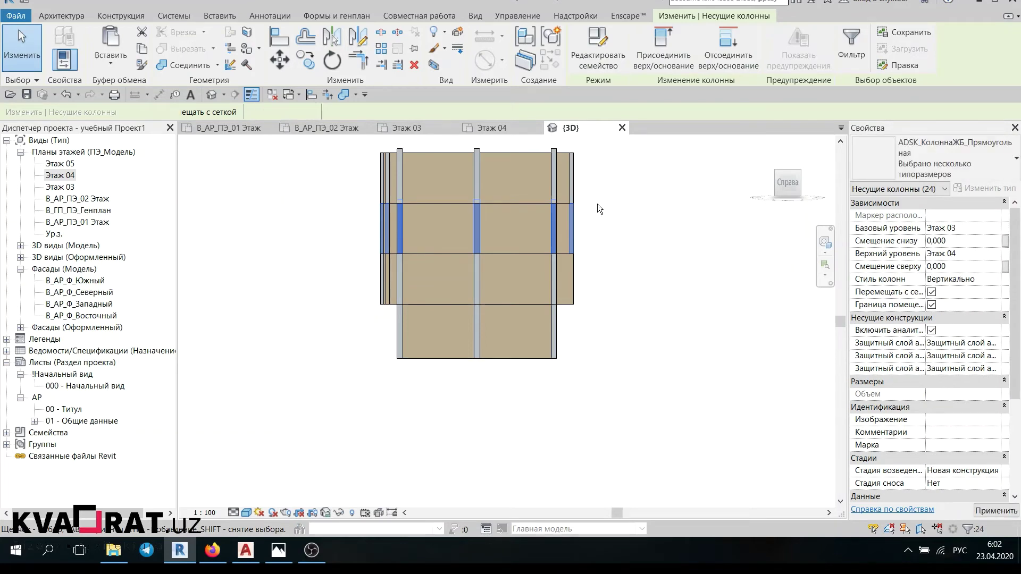
# Step: Select the top-storey band, filter to its 24 columns, and set their top offset to 0
pyautogui.moveTo(611, 186); pyautogui.dragTo(353, 171)
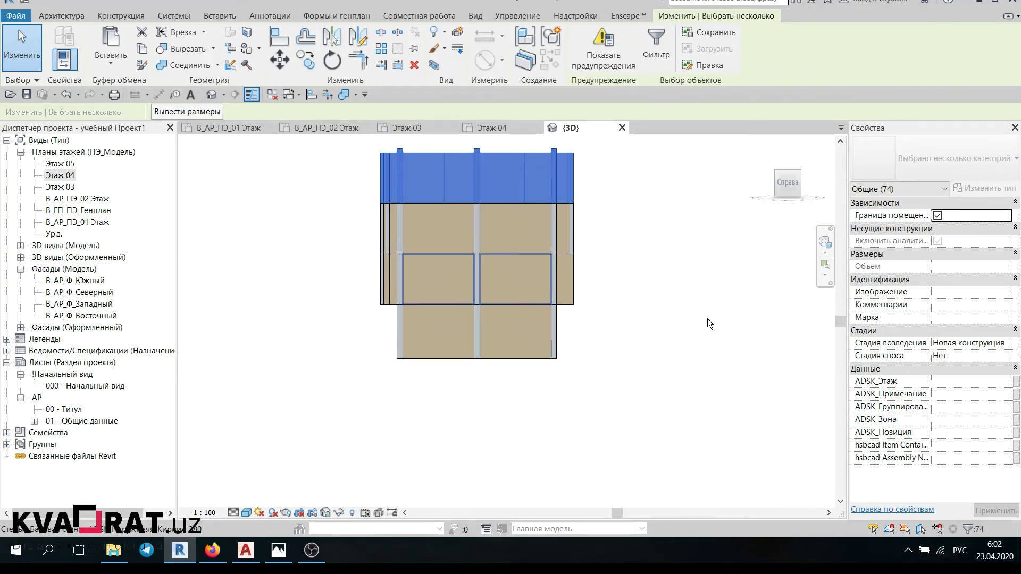
pyautogui.click(649, 50)
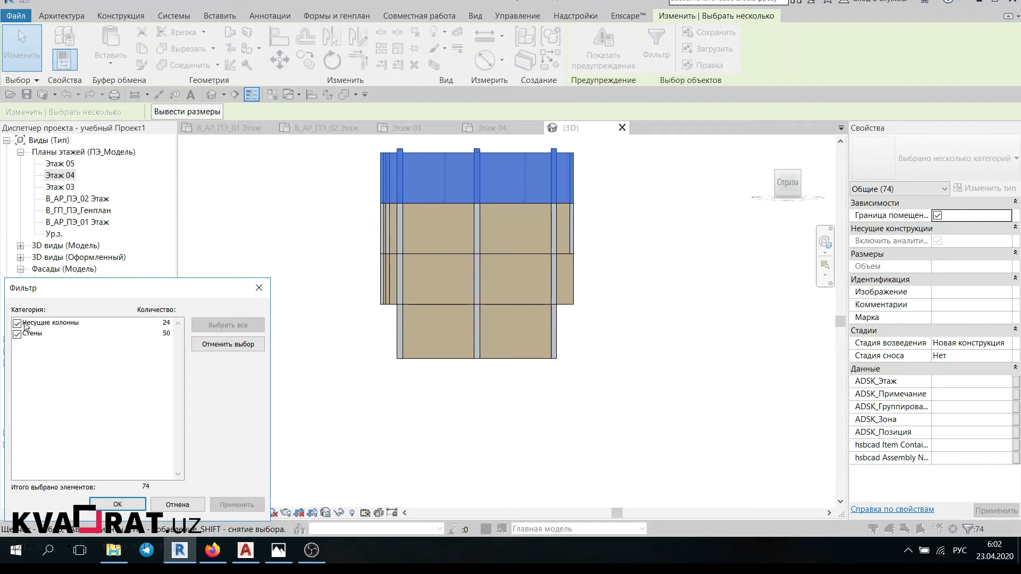
pyautogui.click(16, 334)
pyautogui.click(117, 504)
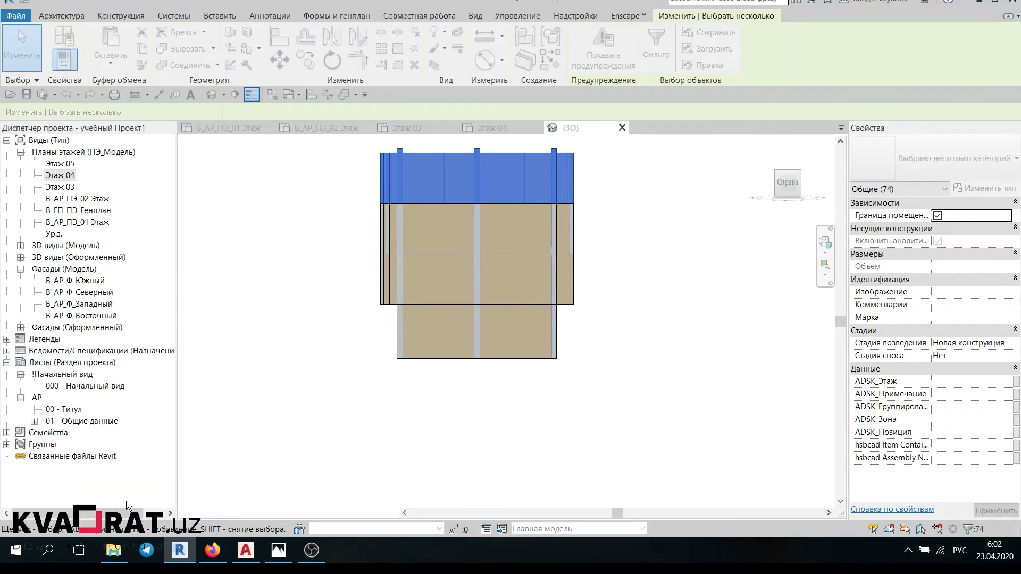
pyautogui.click(961, 263)
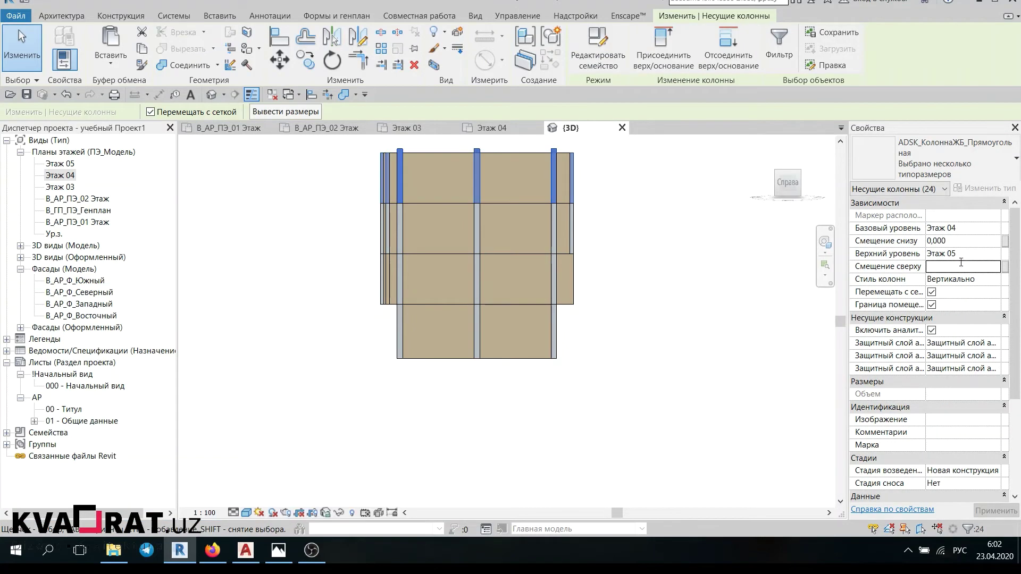
pyautogui.write('0,000')
pyautogui.click(650, 279)
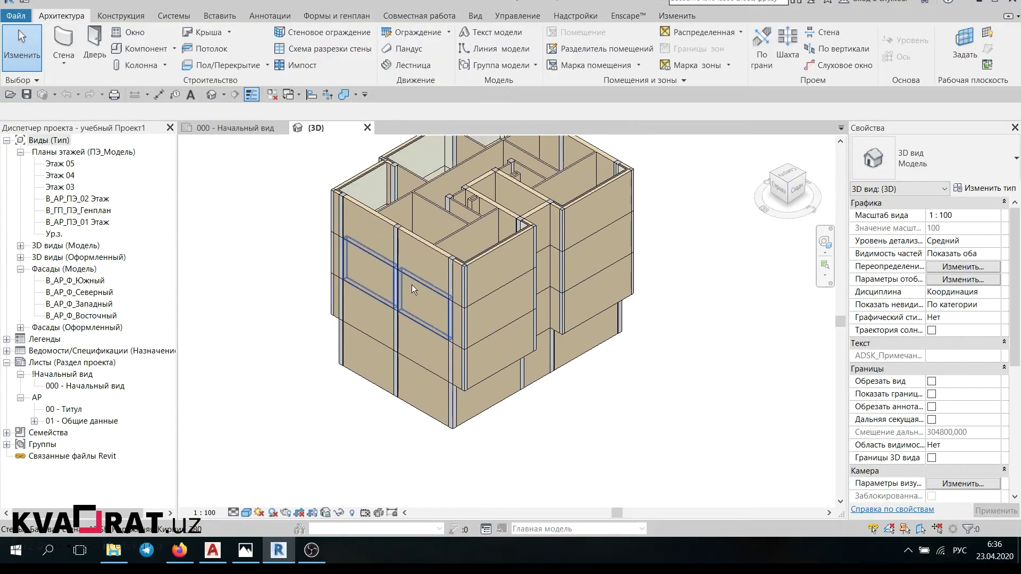
# Step: Place a 400x400 mm structural column beside the building, spanning Этаж 02 to Этаж 03, and select it
pyautogui.scroll(3, 405, 255)
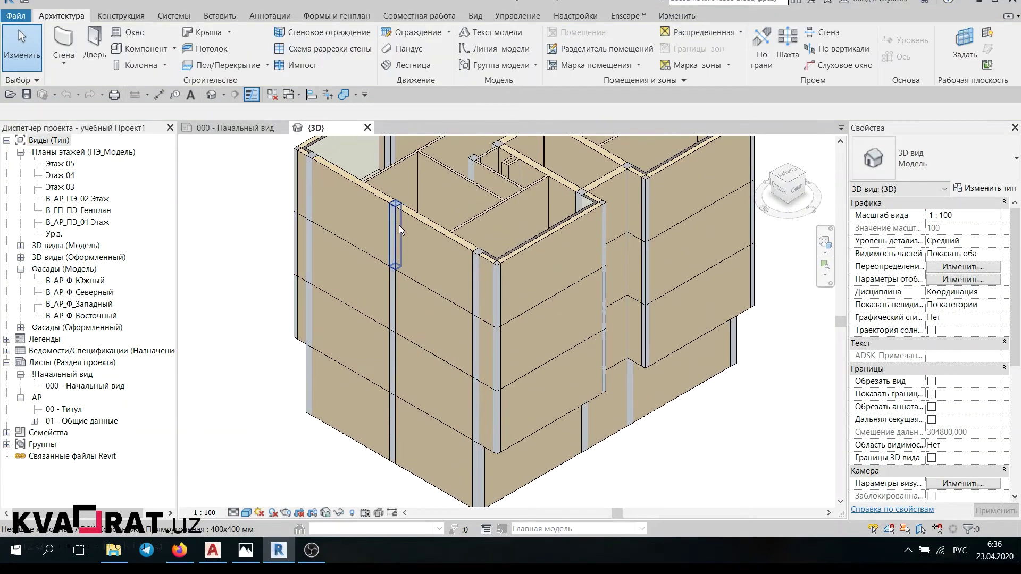
pyautogui.click(394, 222)
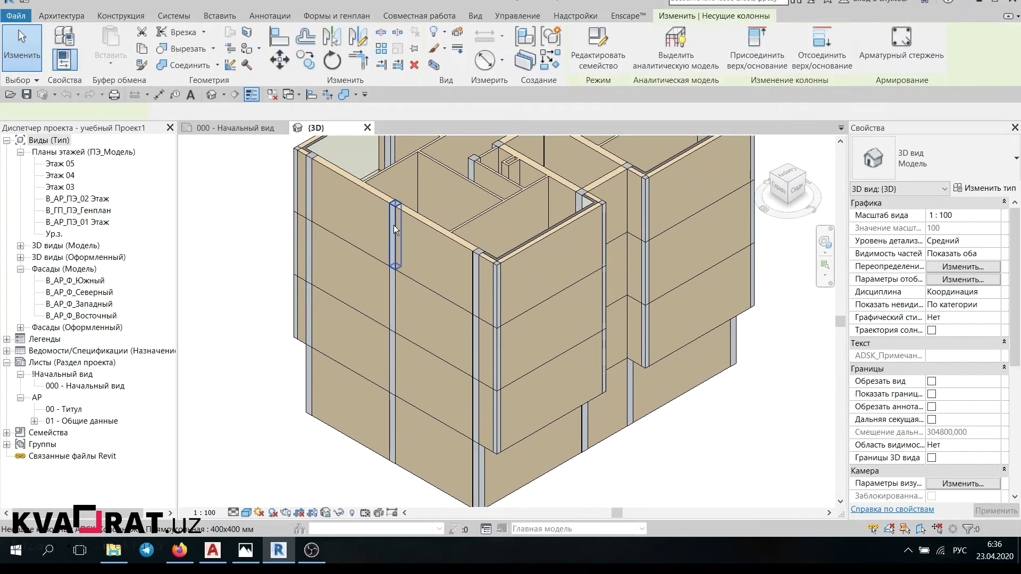
pyautogui.scroll(-3, 393, 225)
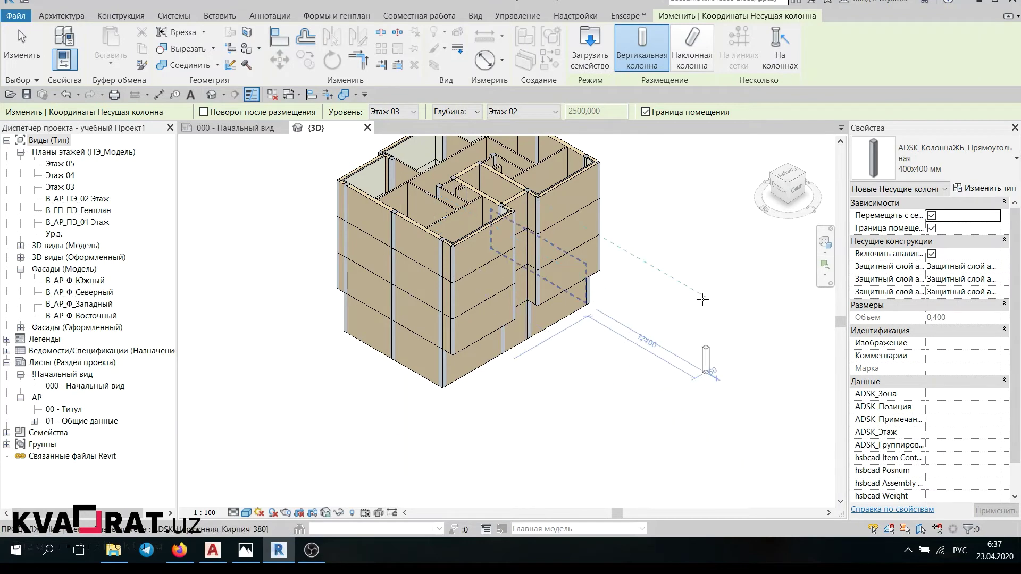
pyautogui.click(706, 302)
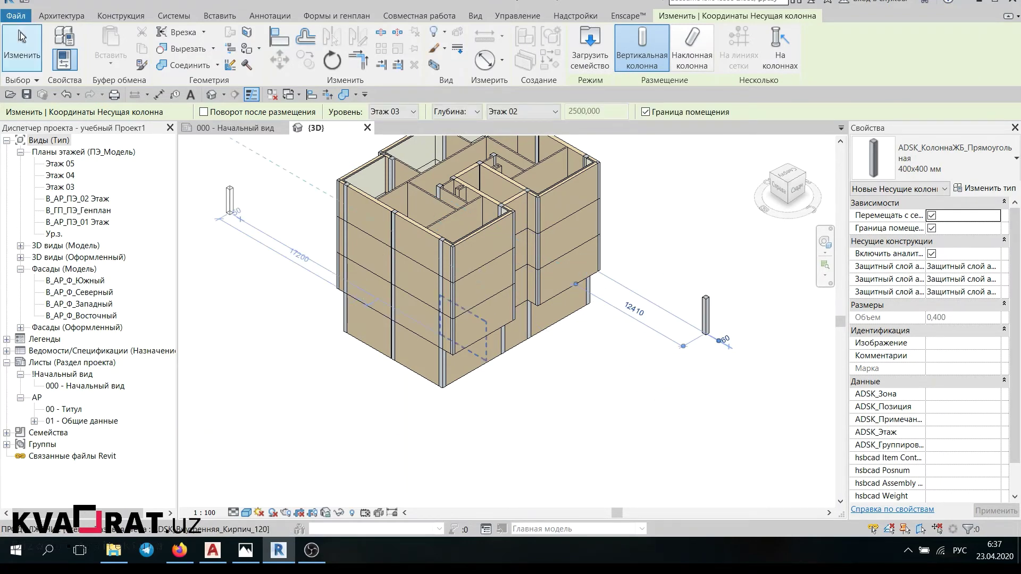
pyautogui.click(21, 48)
pyautogui.scroll(2, 769, 284)
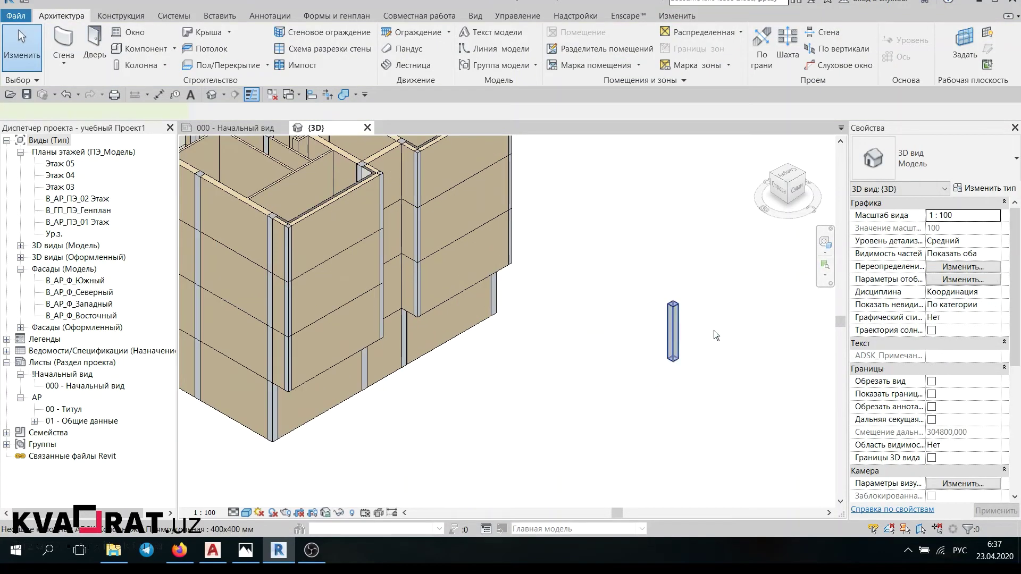
pyautogui.click(673, 330)
pyautogui.moveTo(741, 337); pyautogui.dragTo(691, 289, button='middle')
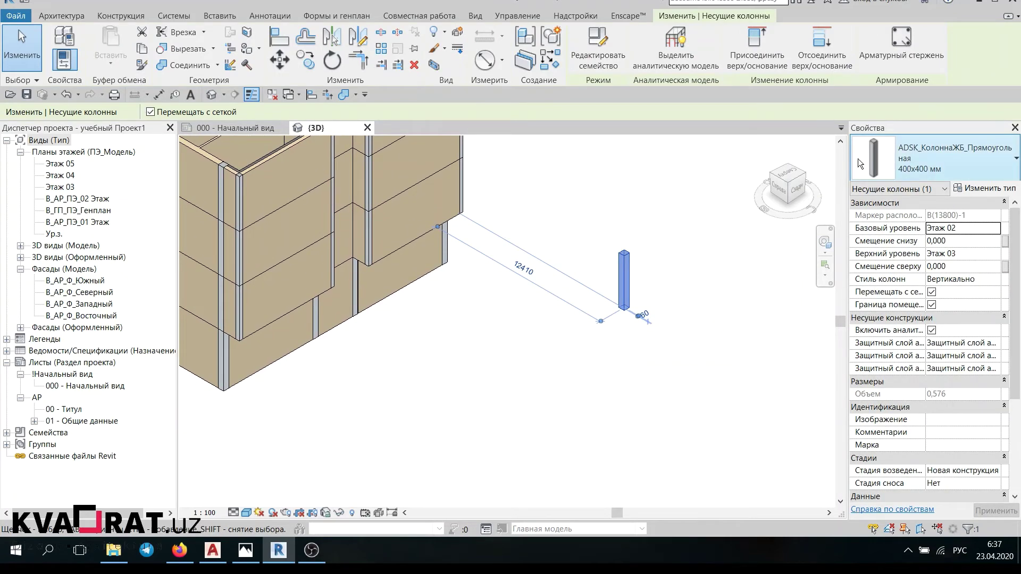
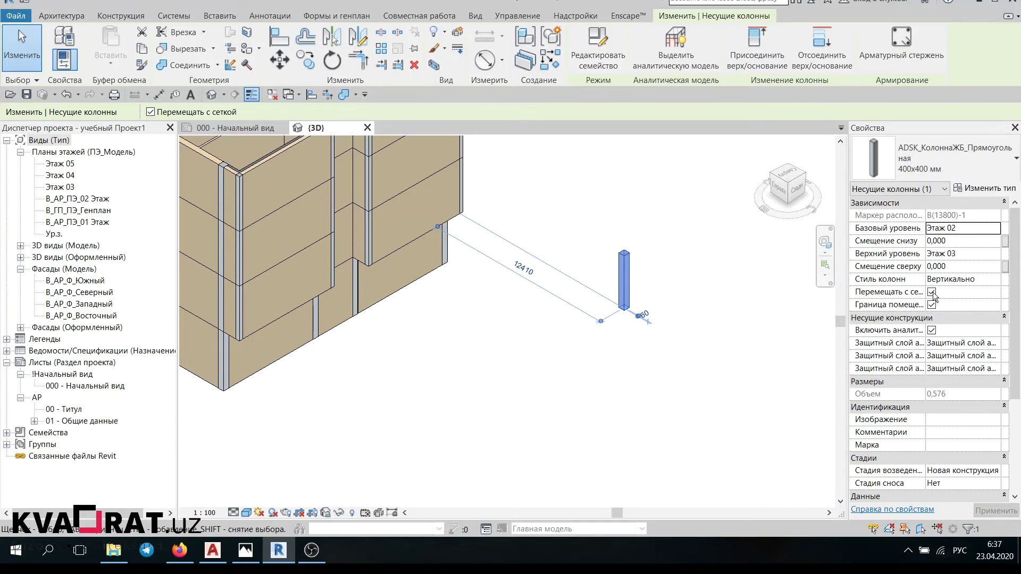
# Step: Open the В_АР_ПЭ_01 Этаж floor plan from the Project Browser
pyautogui.scroll(-2, 933, 292)
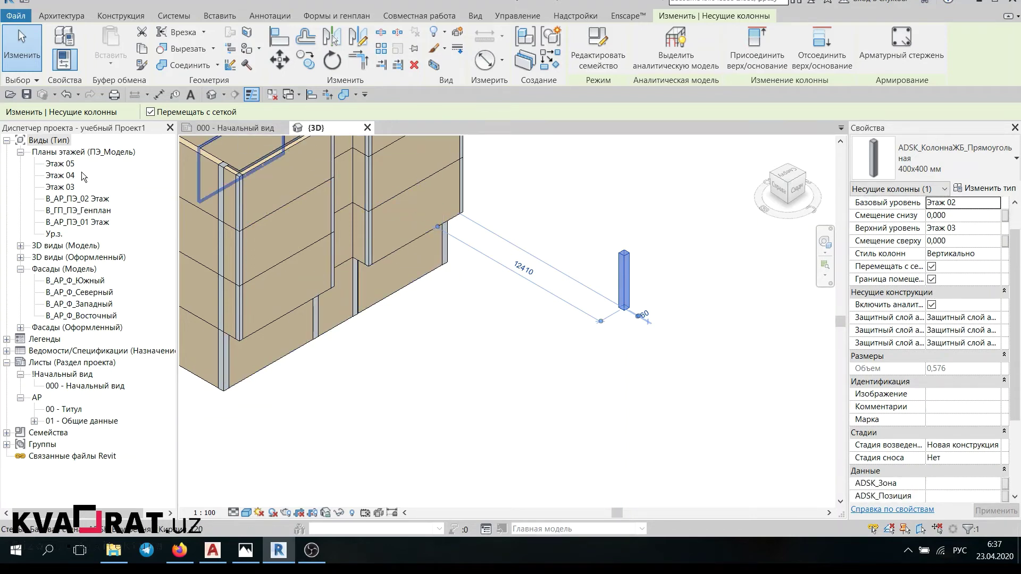
pyautogui.doubleClick(77, 223)
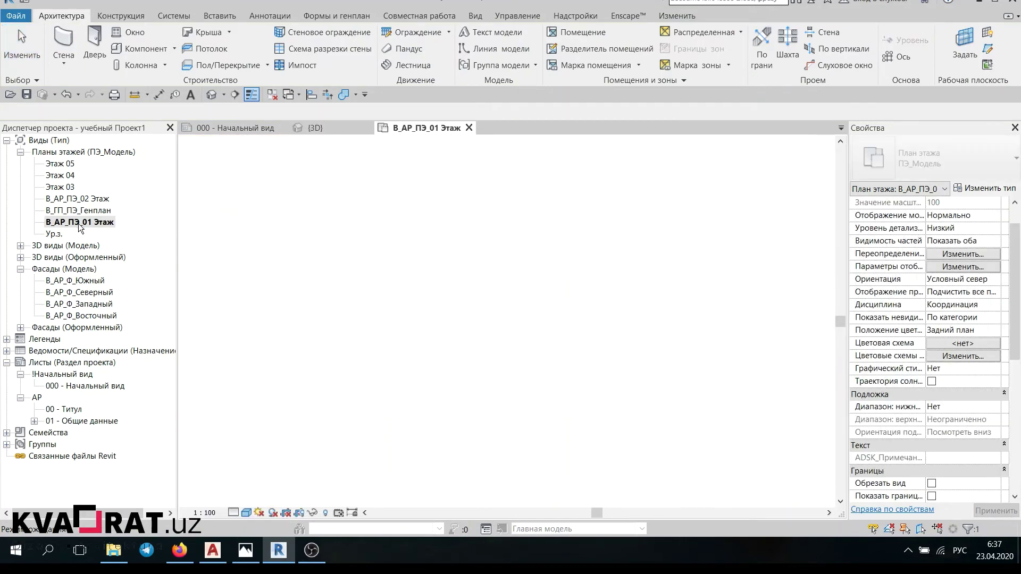
pyautogui.scroll(2, 381, 432)
pyautogui.scroll(2, 394, 399)
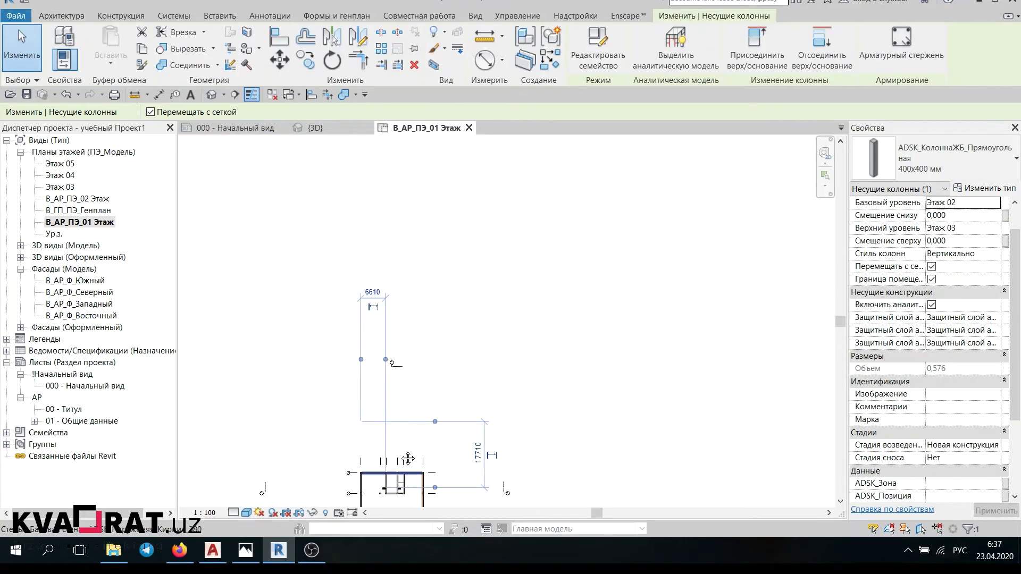
pyautogui.scroll(2, 407, 361)
pyautogui.scroll(3, 423, 307)
pyautogui.scroll(2, 423, 307)
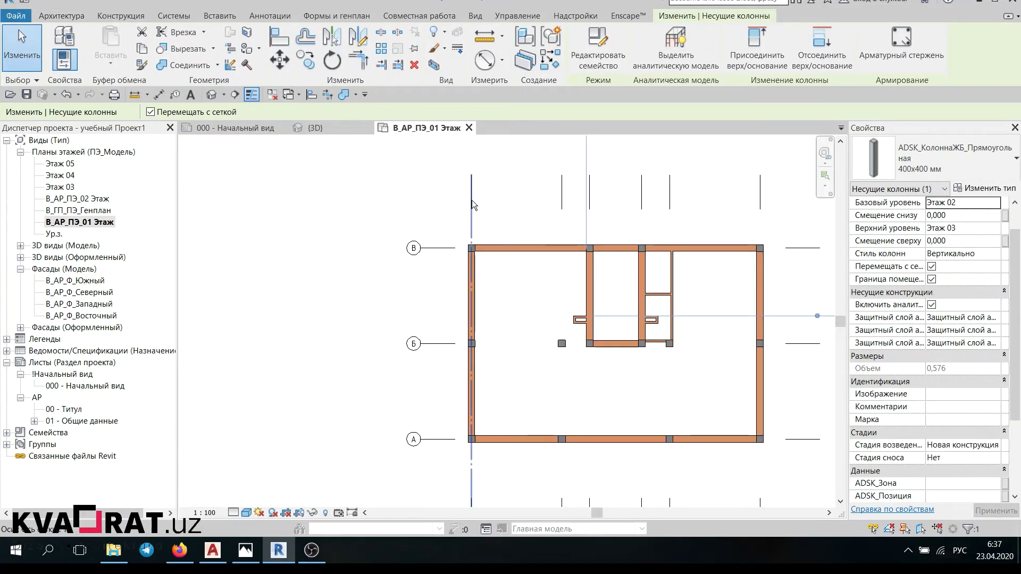
# Step: Move grid axis 1 slightly to the left in the plan
pyautogui.click(471, 266)
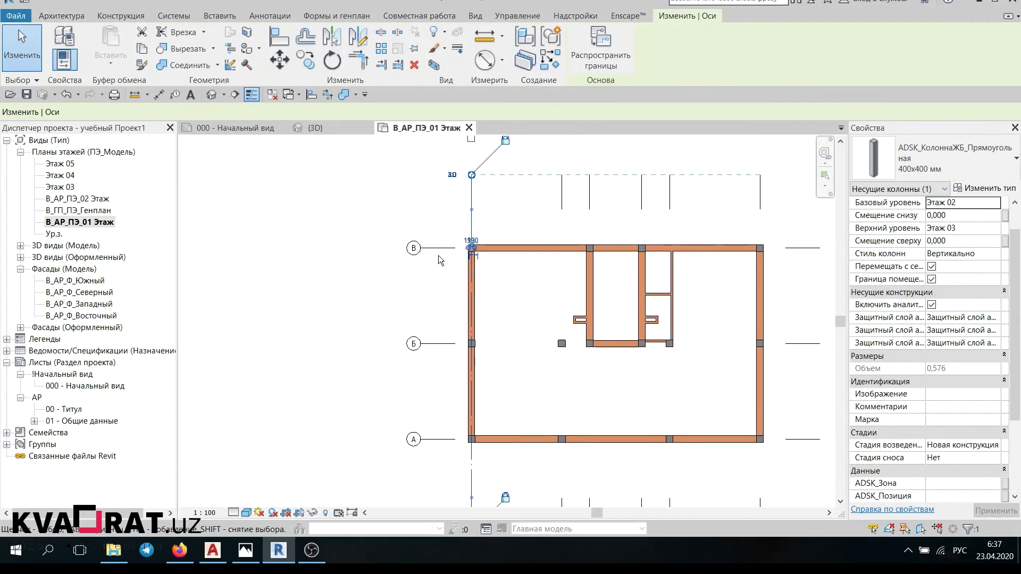
pyautogui.click(279, 60)
pyautogui.click(466, 197)
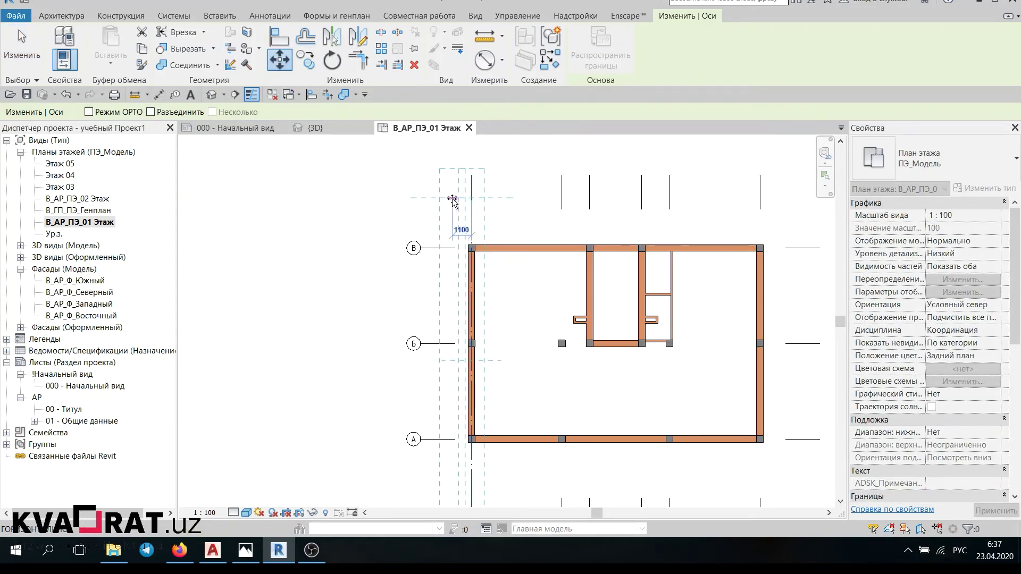
pyautogui.click(447, 198)
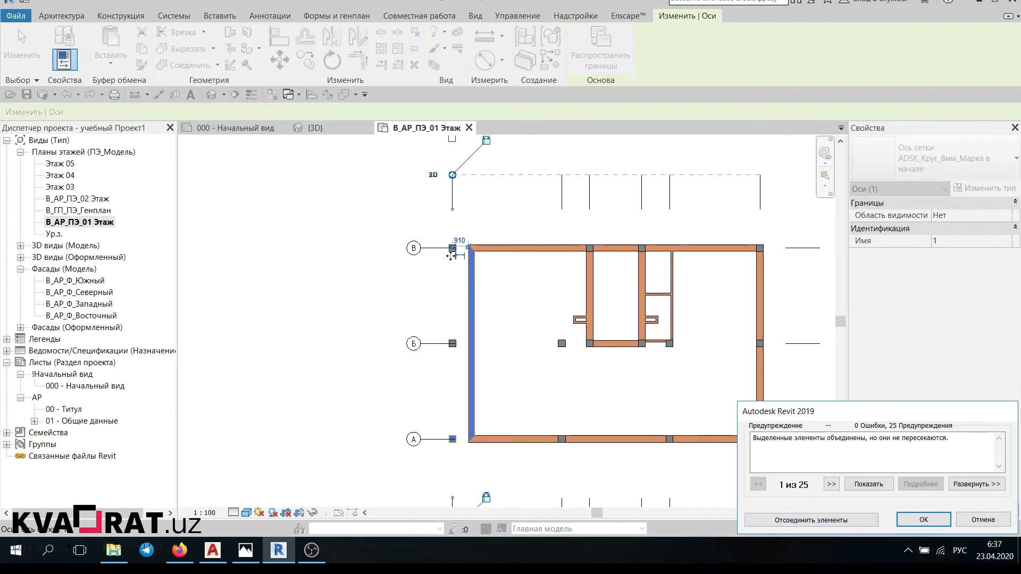
# Step: Cancel the grid move at the warning, leaving axis 1 in place
pyautogui.scroll(5, 449, 266)
pyautogui.scroll(-4, 471, 257)
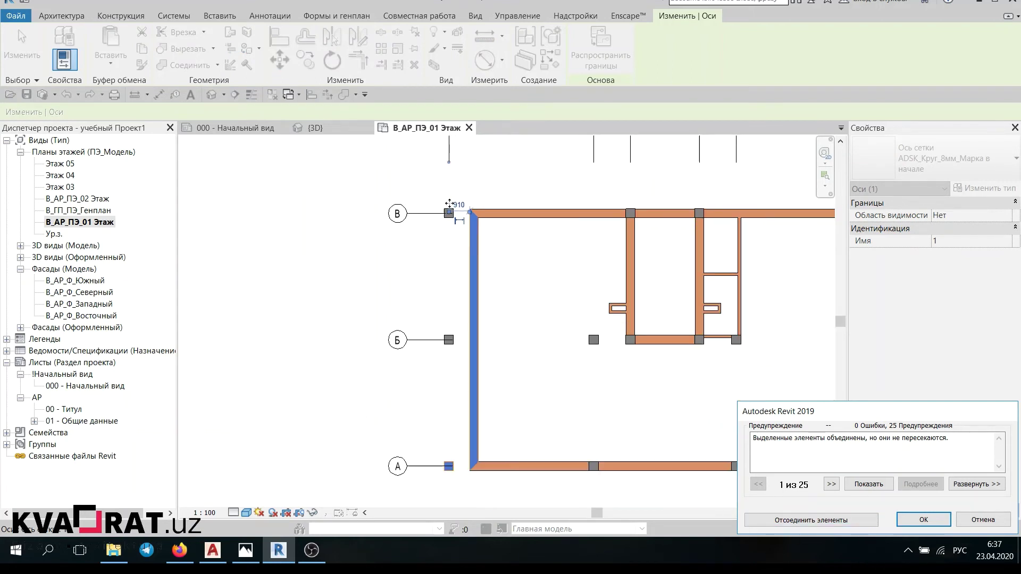
pyautogui.scroll(-1, 452, 298)
pyautogui.moveTo(453, 399); pyautogui.dragTo(445, 315, button='middle')
pyautogui.scroll(3, 442, 352)
pyautogui.scroll(-1, 442, 352)
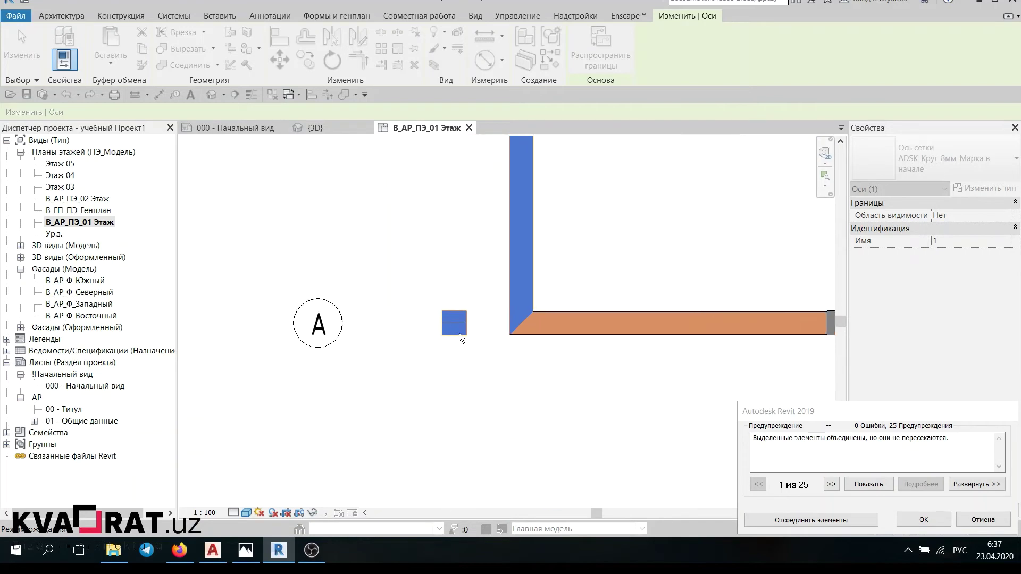
pyautogui.scroll(-2, 458, 333)
pyautogui.scroll(-1, 528, 365)
pyautogui.click(989, 520)
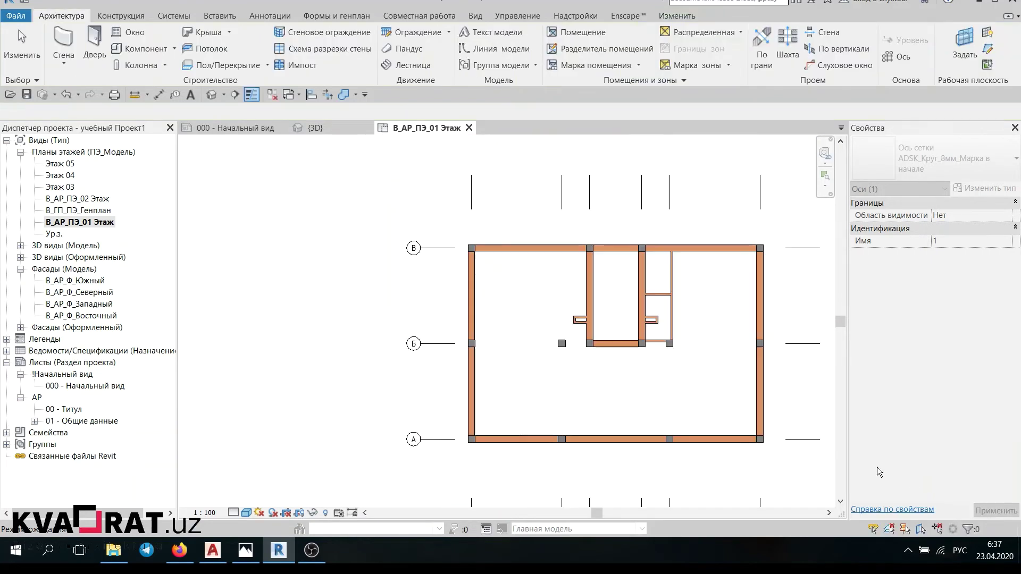
# Step: Return to the 3D view and select the 400x400 concrete column
pyautogui.click(315, 128)
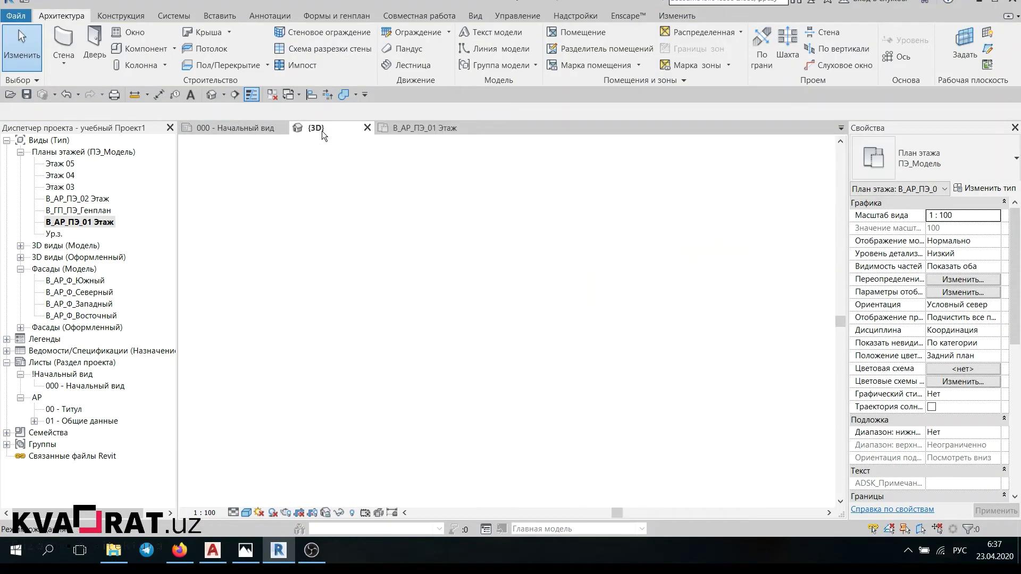
pyautogui.click(626, 287)
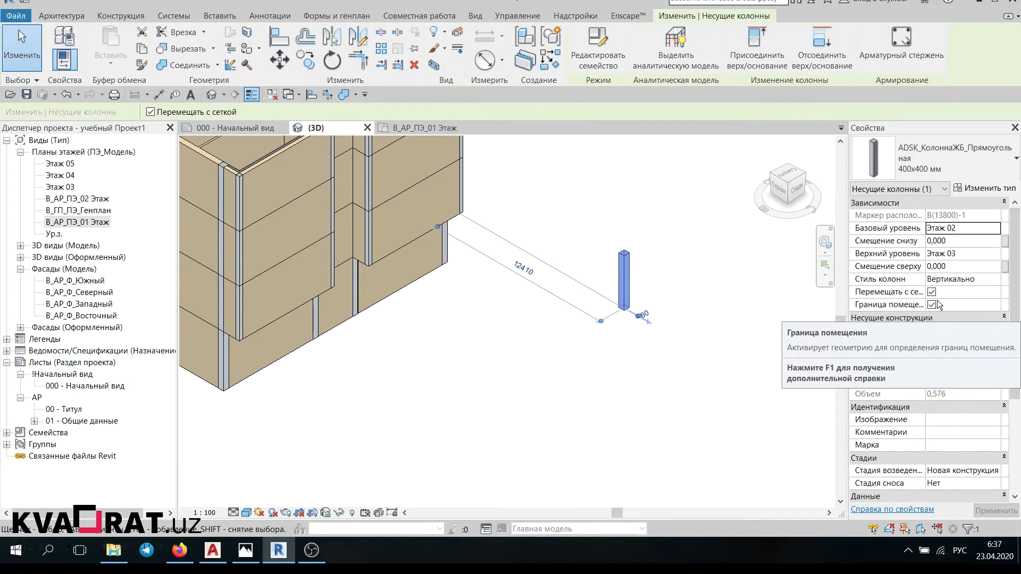
pyautogui.scroll(-2, 936, 331)
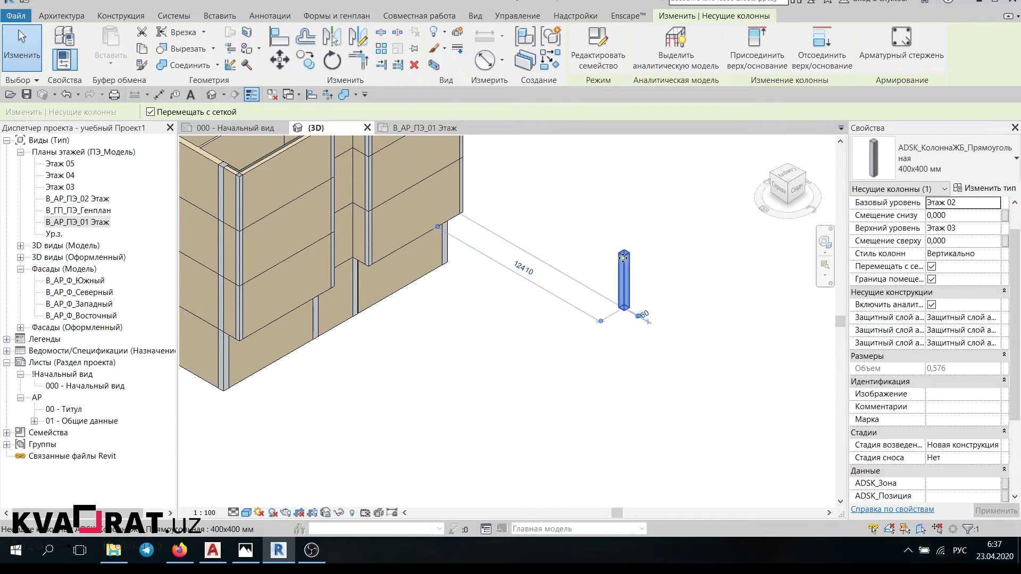
pyautogui.moveTo(607, 281); pyautogui.dragTo(615, 280, button='middle')
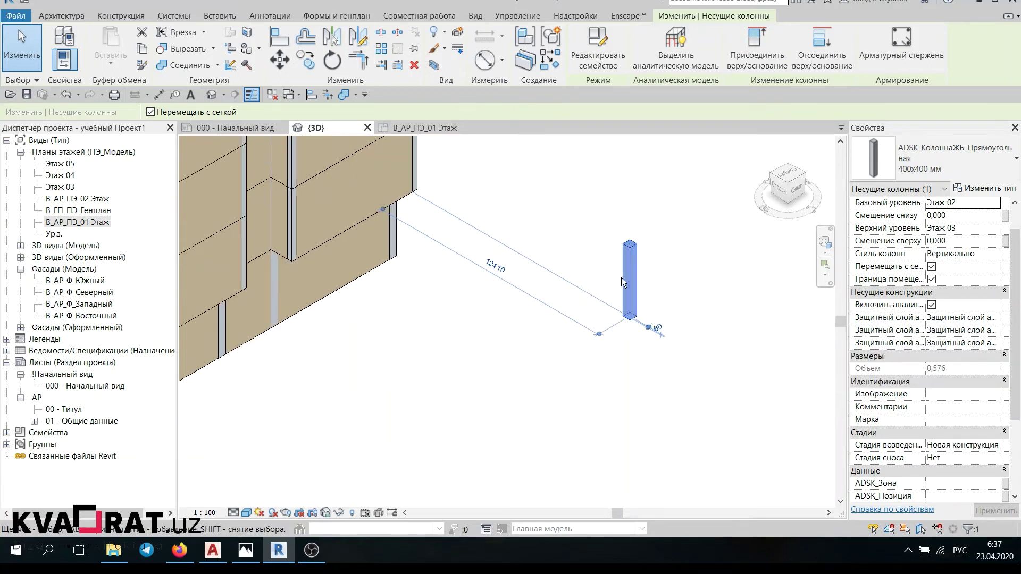
pyautogui.click(669, 266)
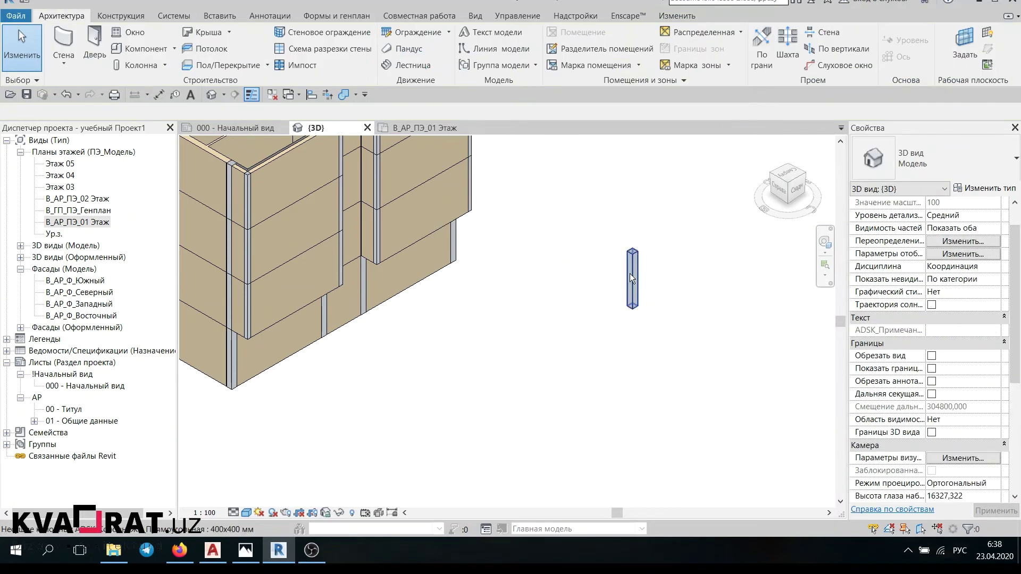
pyautogui.click(629, 274)
# Step: Review the column's Properties palette and bring up its type properties
pyautogui.scroll(-3, 895, 370)
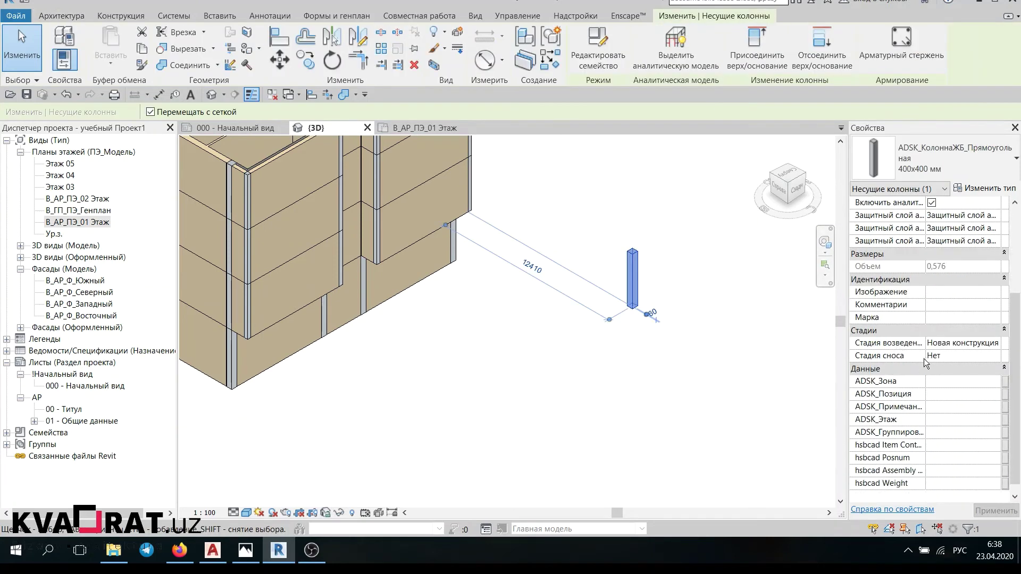
pyautogui.scroll(1, 926, 352)
pyautogui.scroll(4, 928, 346)
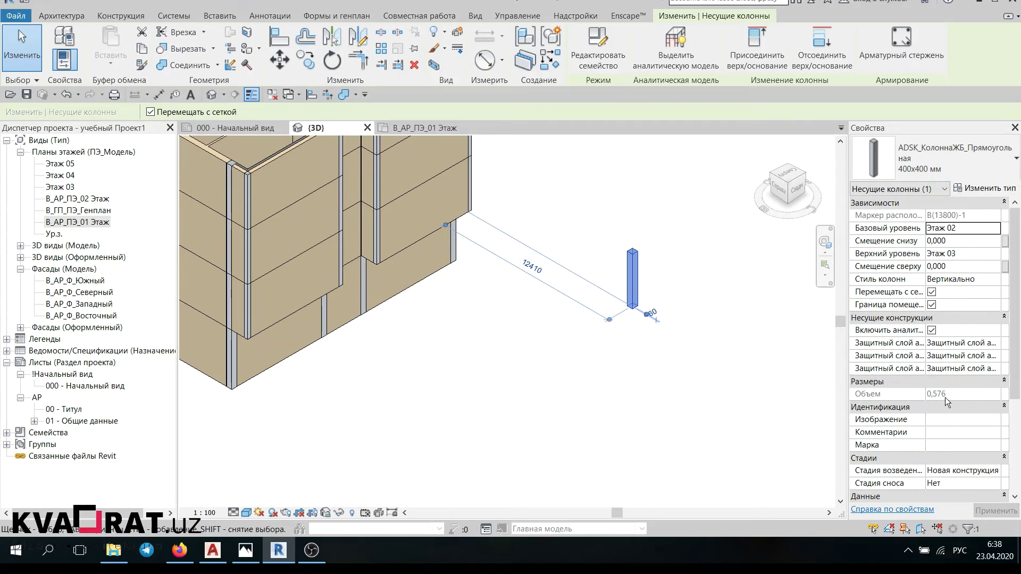
pyautogui.scroll(-2, 918, 428)
pyautogui.scroll(-2, 917, 433)
pyautogui.scroll(5, 917, 441)
pyautogui.click(989, 190)
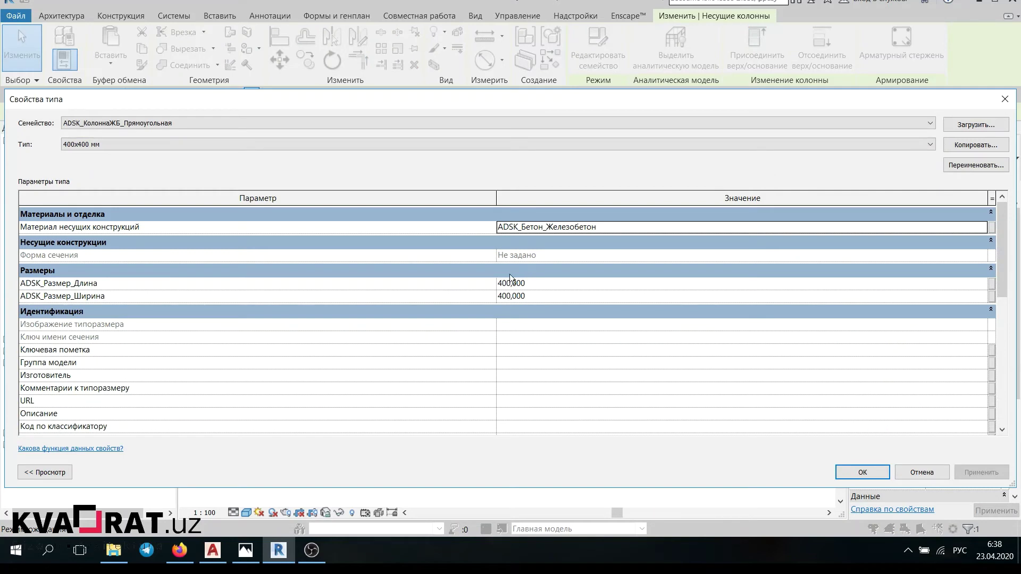
# Step: Review the ADSK_Бетон_Железобетон material and 400 by 400 sizes, then close the dialog
pyautogui.scroll(-2, 510, 273)
pyautogui.scroll(2, 513, 287)
pyautogui.scroll(-3, 511, 331)
pyautogui.scroll(-3, 509, 343)
pyautogui.scroll(3, 509, 349)
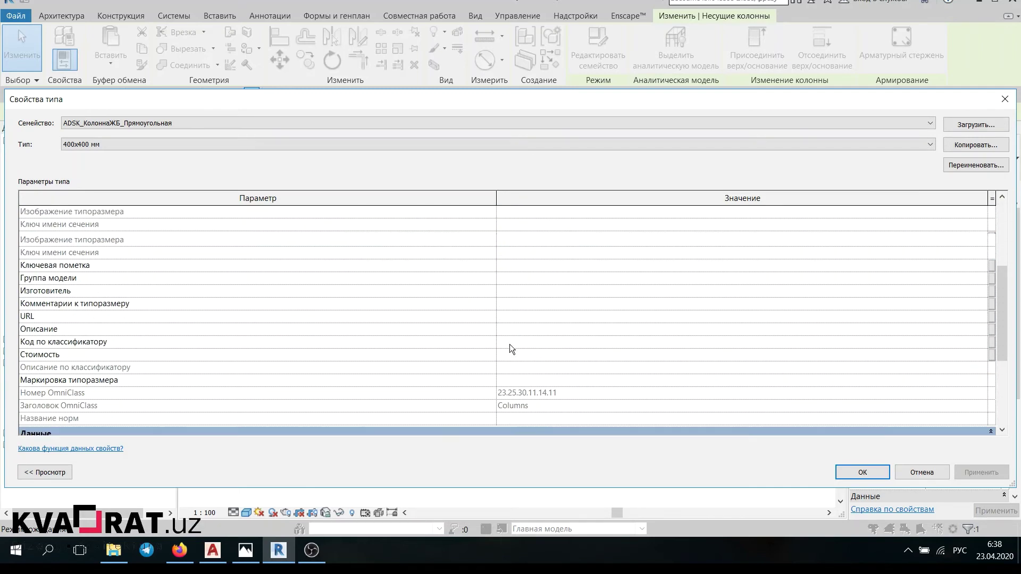
pyautogui.scroll(3, 510, 348)
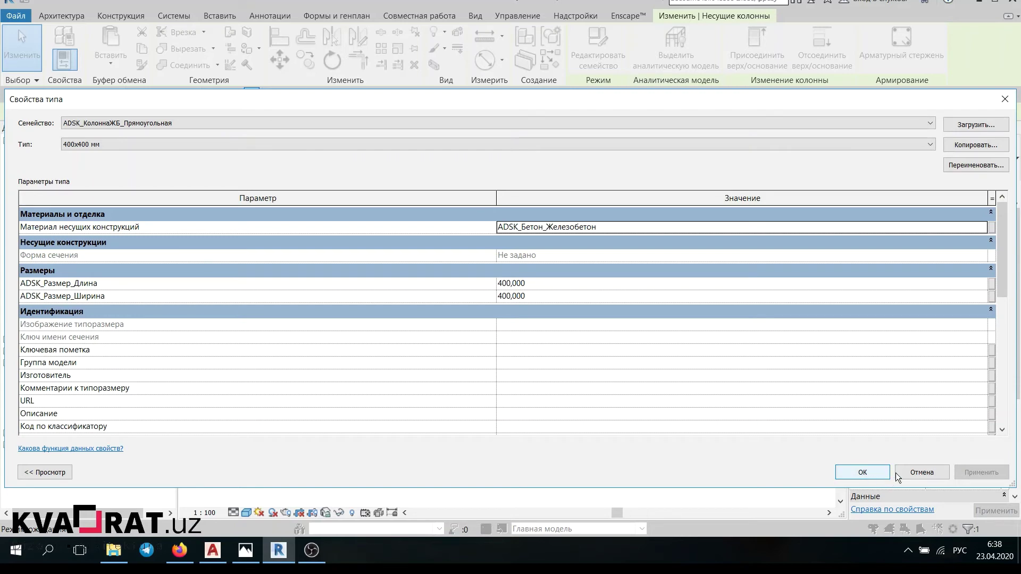
pyautogui.click(937, 473)
# Step: Place a slanted structural column from a start point to an end point in 3D
pyautogui.scroll(-1, 662, 369)
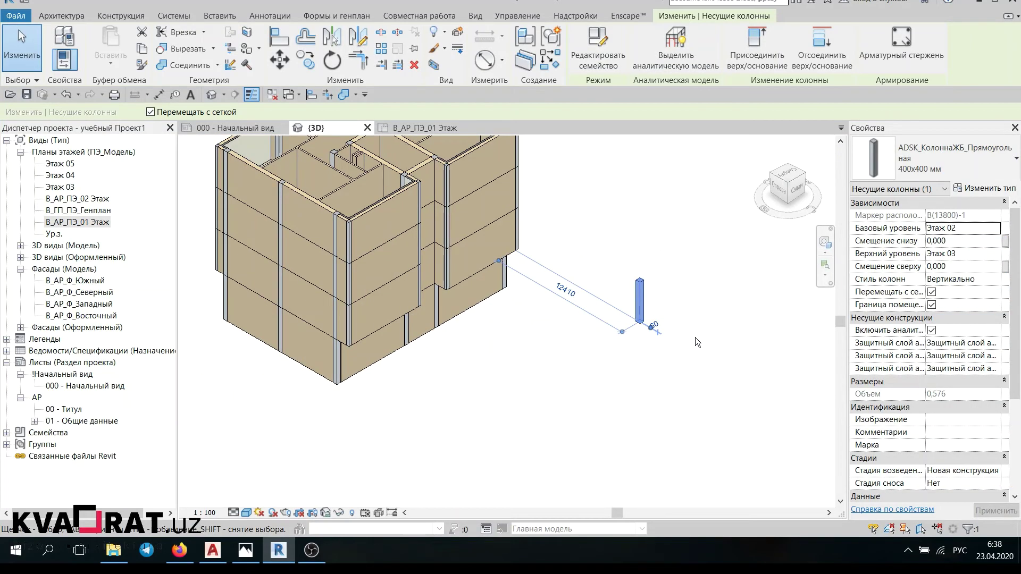
pyautogui.click(664, 243)
pyautogui.click(642, 289)
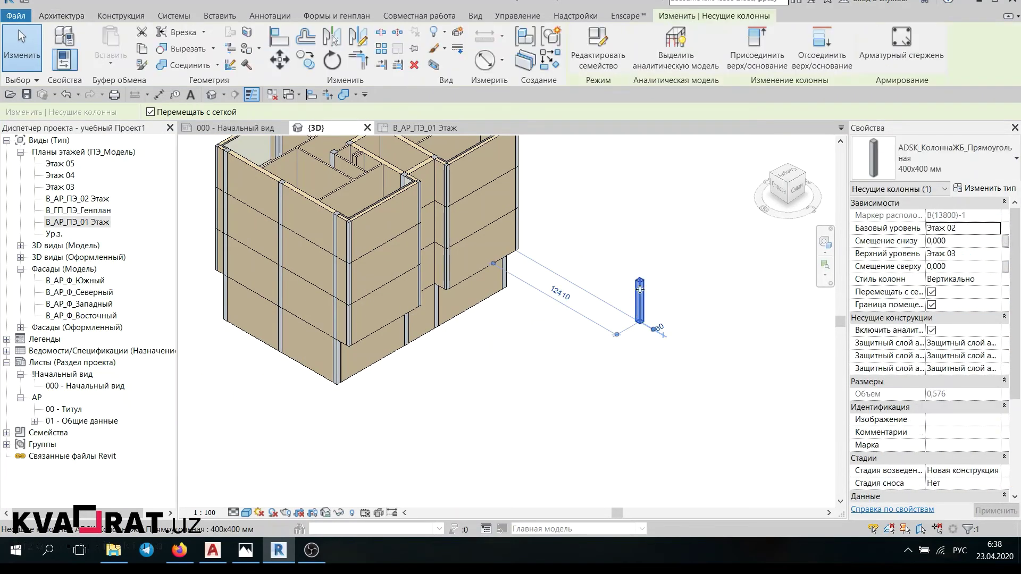
pyautogui.click(549, 62)
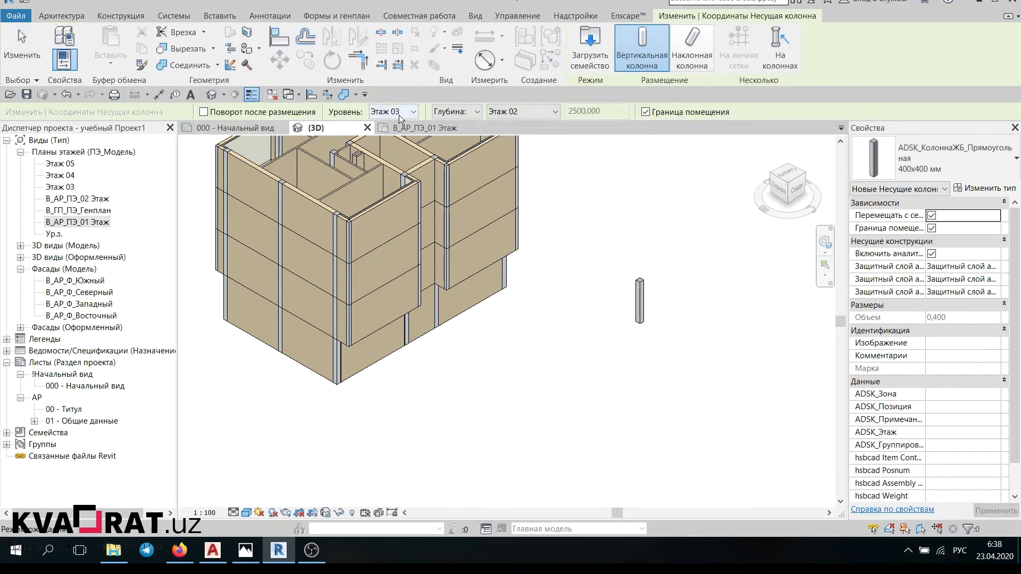
pyautogui.click(700, 60)
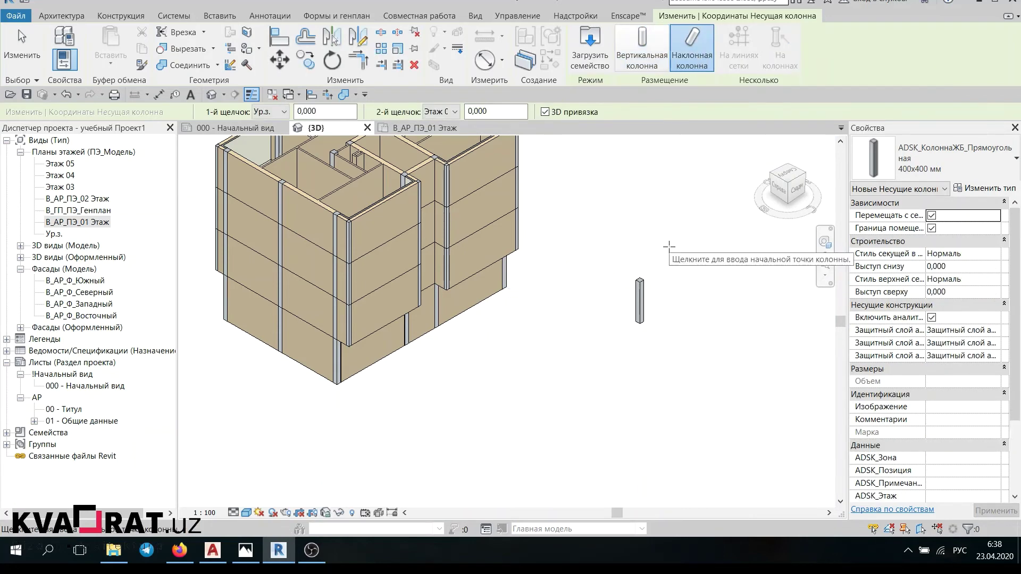
pyautogui.click(665, 252)
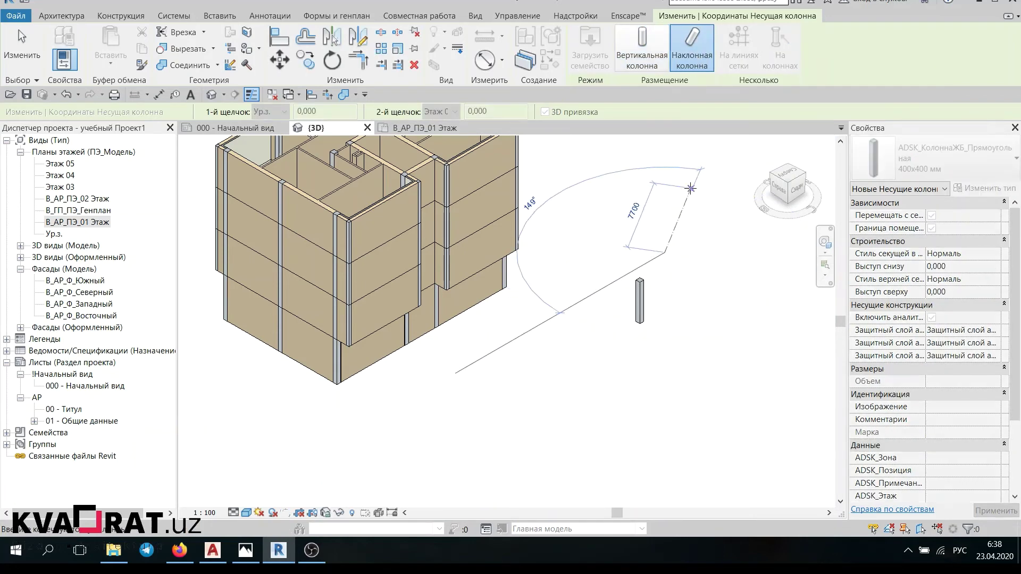
pyautogui.click(694, 180)
# Step: Finish column placement and select the new slanted column
pyautogui.scroll(2, 693, 185)
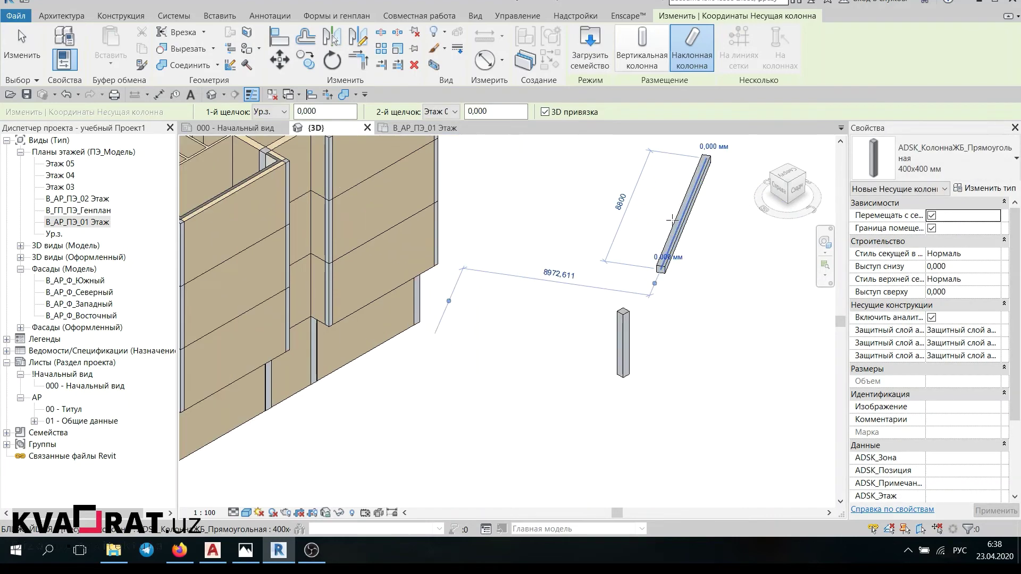
pyautogui.scroll(-2, 659, 170)
pyautogui.press('Escape')
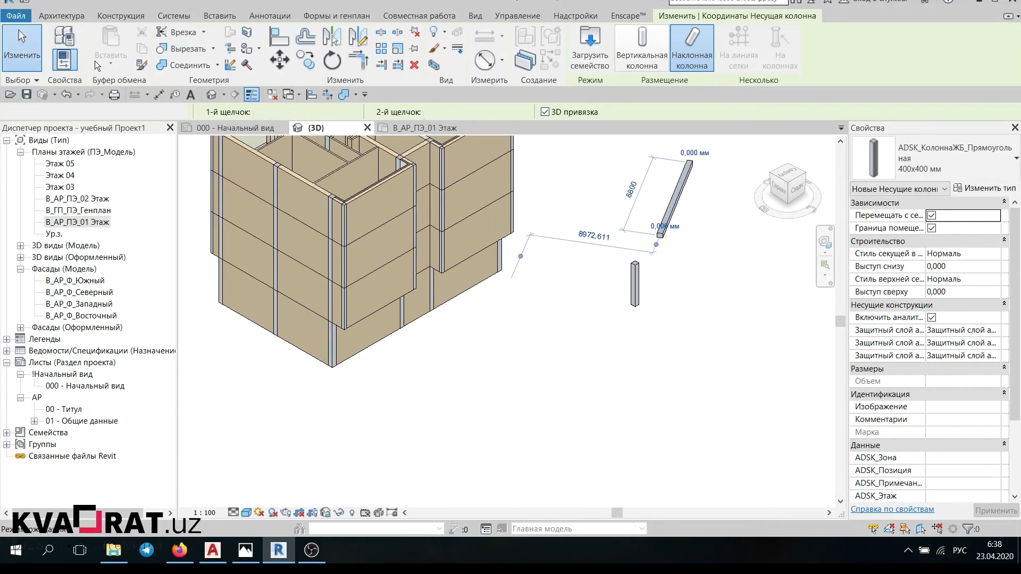
pyautogui.press('Escape')
pyautogui.click(683, 178)
pyautogui.scroll(-2, 701, 175)
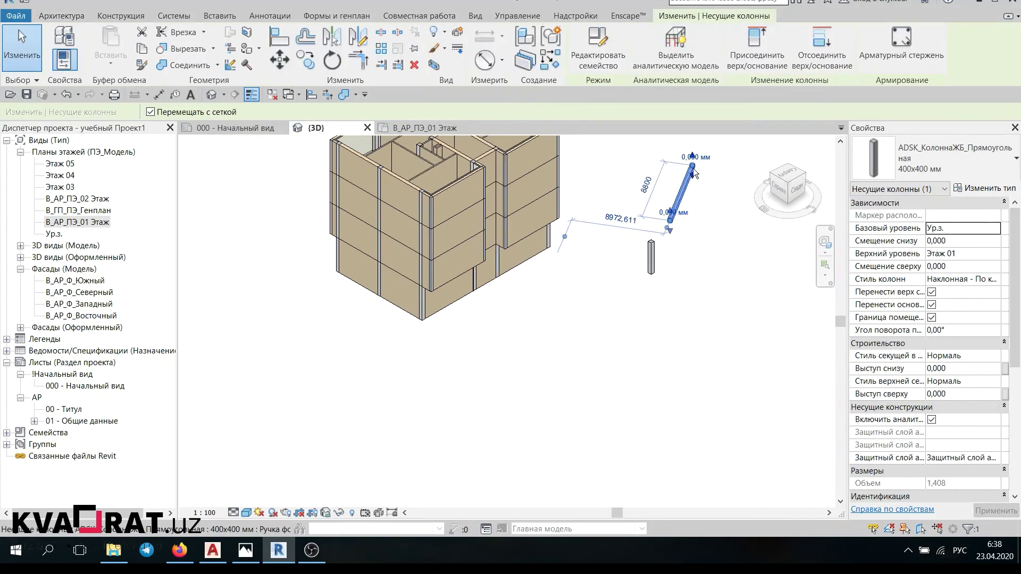
# Step: Check the column's top offset from the Back view, then start Create Similar
pyautogui.click(795, 187)
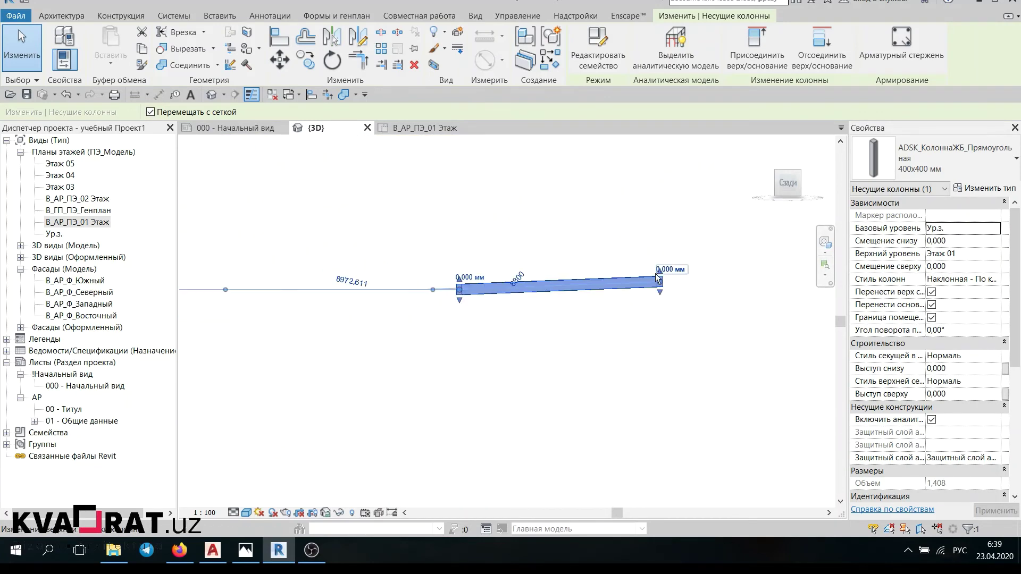
pyautogui.click(661, 270)
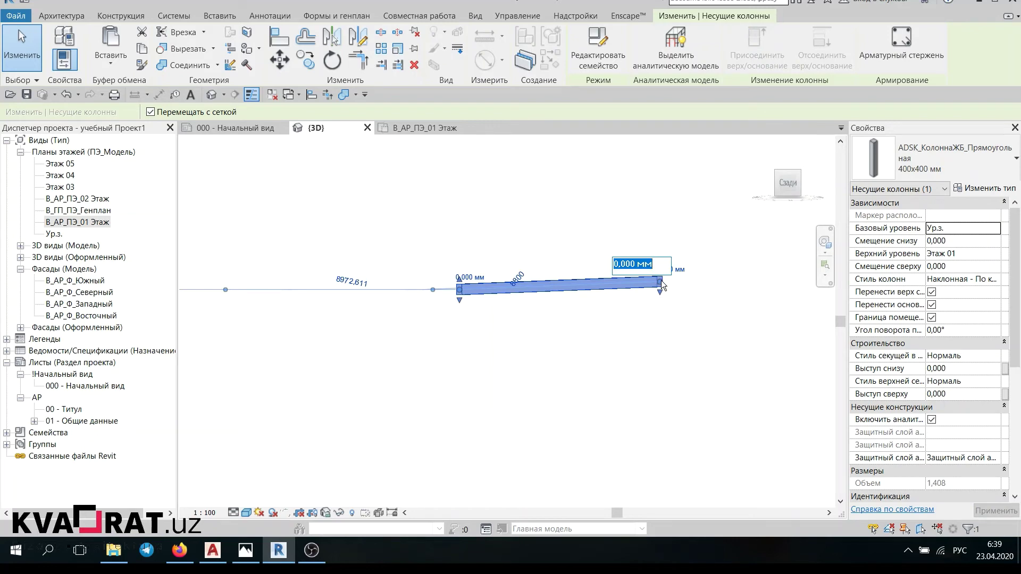
pyautogui.press('Return')
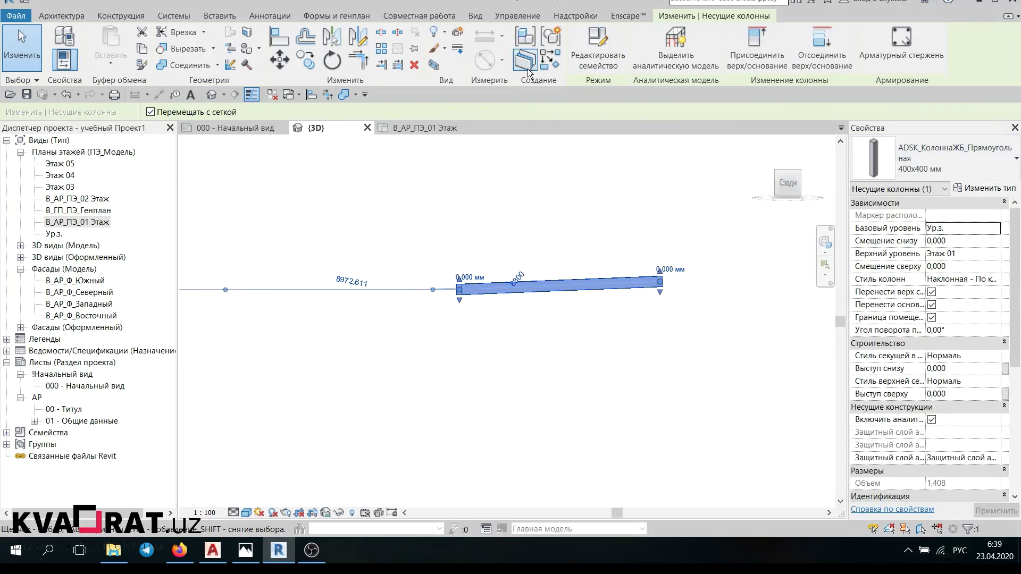
pyautogui.click(556, 63)
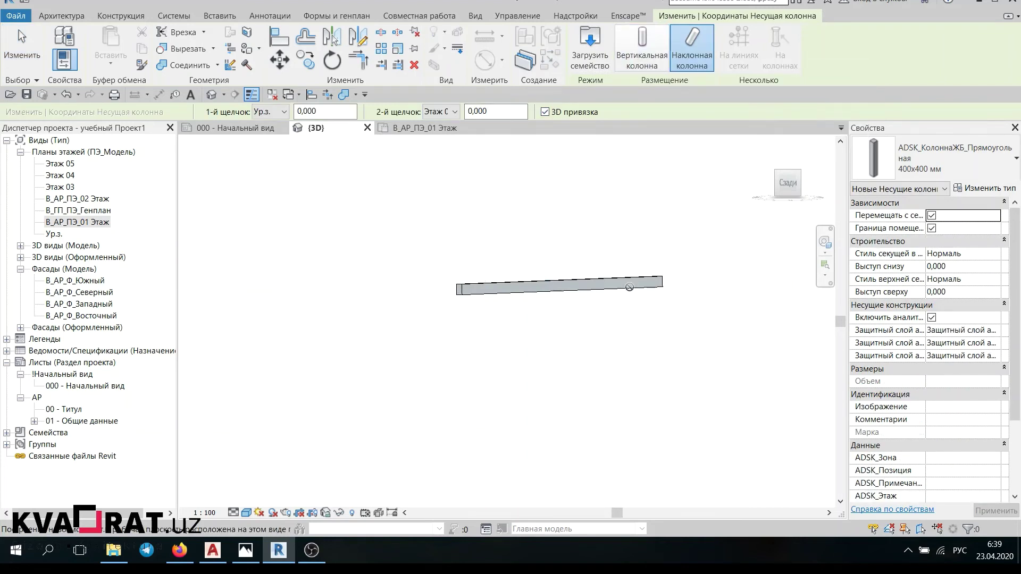
# Step: Place a second slanted column about 30000 long, then view the model from the back
pyautogui.click(775, 171)
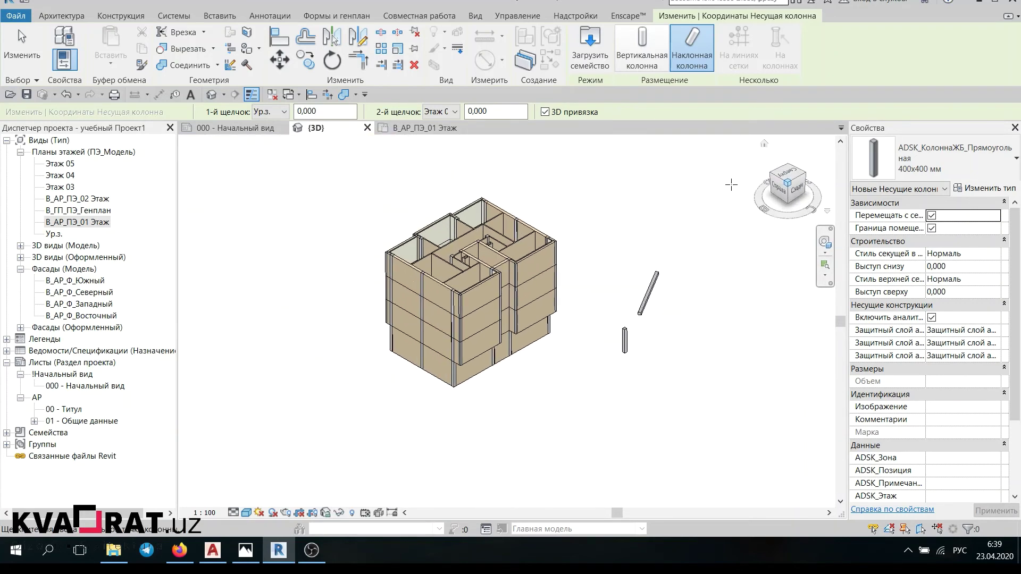
pyautogui.click(434, 475)
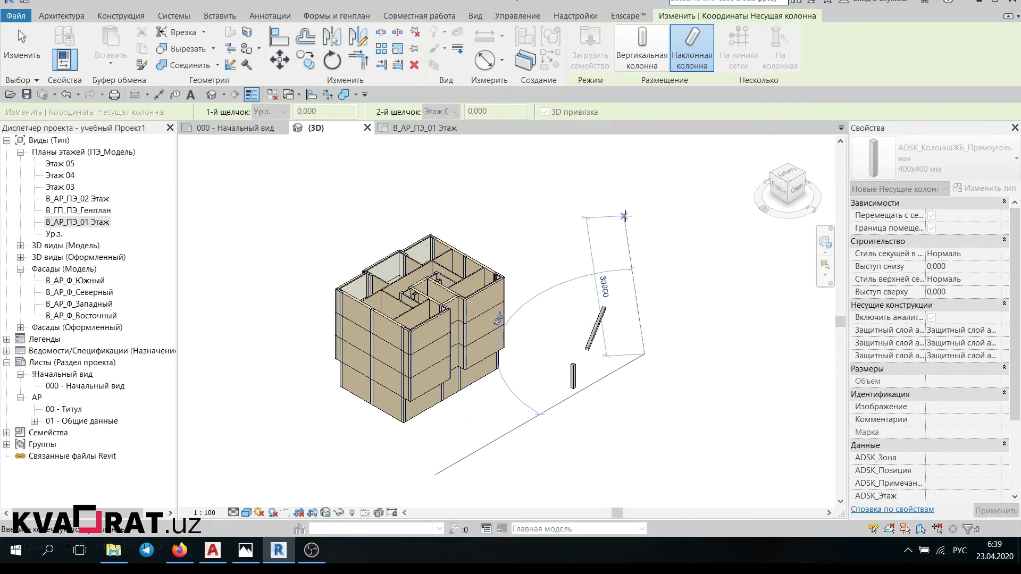
pyautogui.click(624, 215)
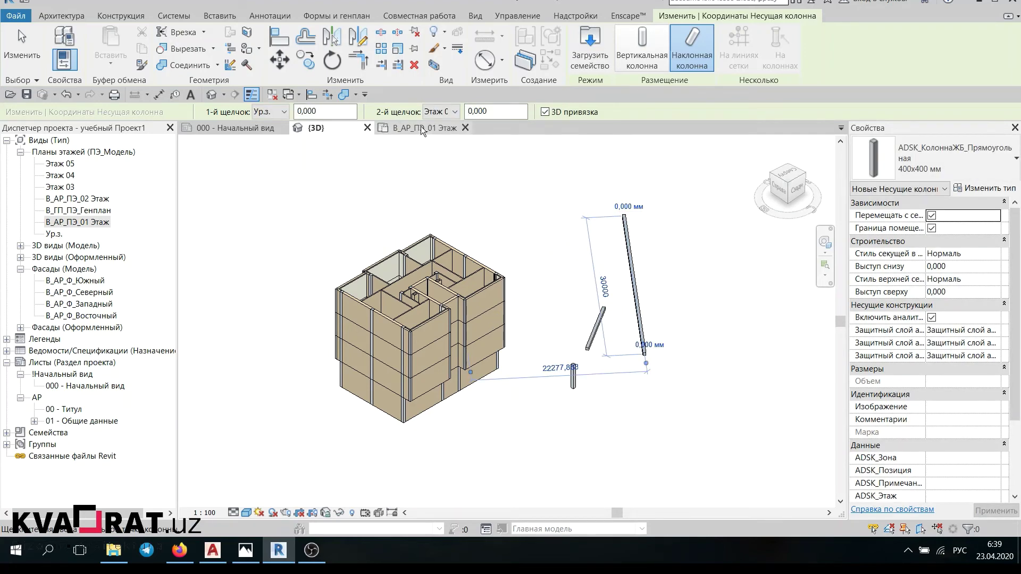
pyautogui.click(791, 189)
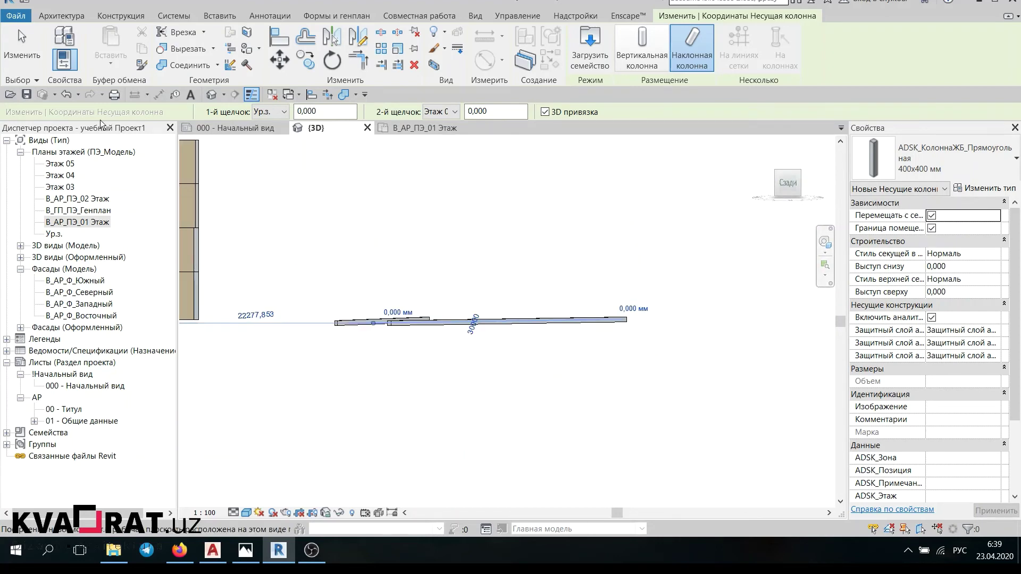
# Step: Select the new slanted column and drag its top end to a steeper angle
pyautogui.press('Escape')
pyautogui.press('Escape')
pyautogui.click(492, 321)
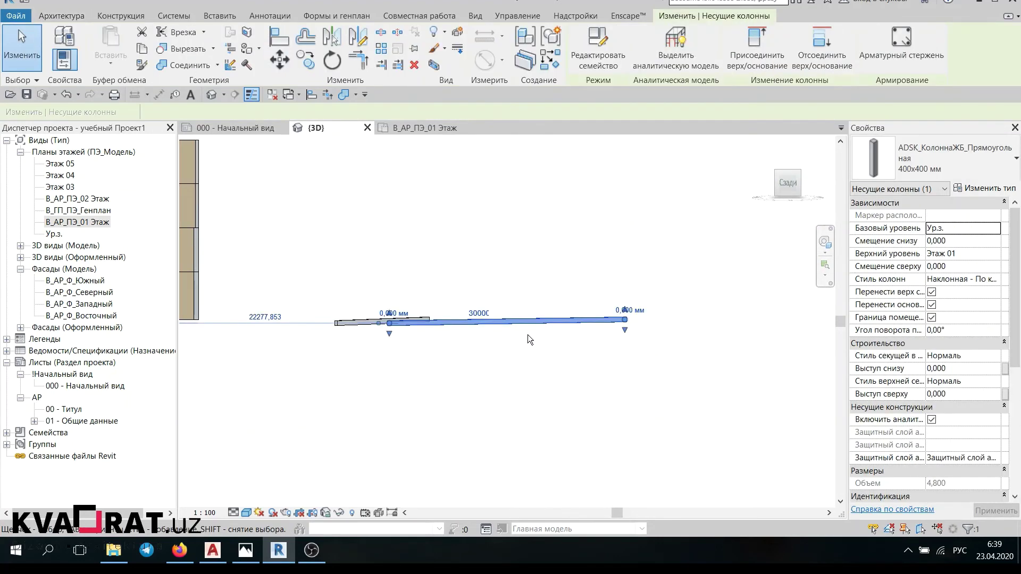
pyautogui.scroll(2, 550, 334)
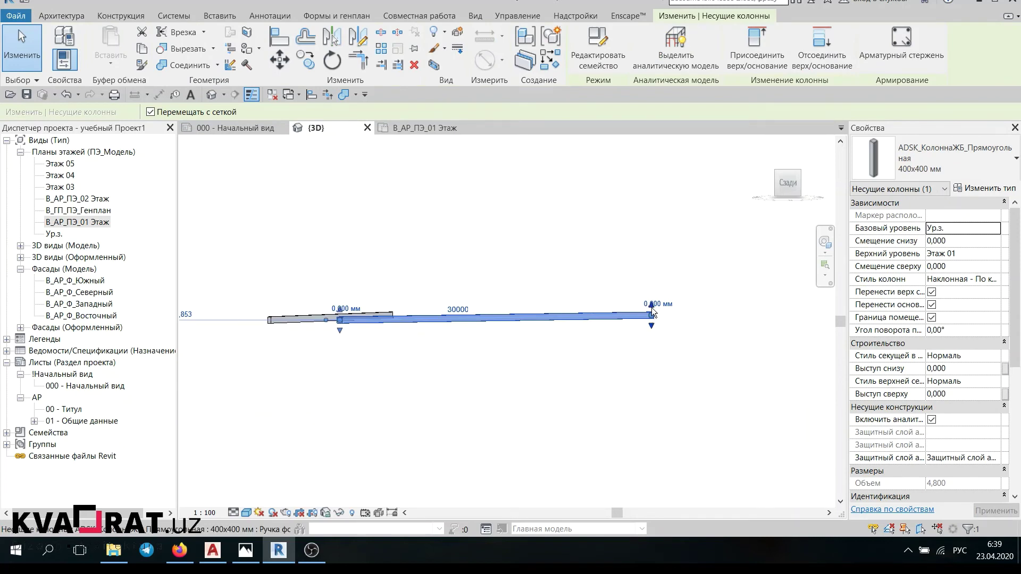
pyautogui.moveTo(650, 259)
pyautogui.mouseDown()
pyautogui.moveTo(654, 230)
pyautogui.moveTo(625, 148)
pyautogui.mouseUp()
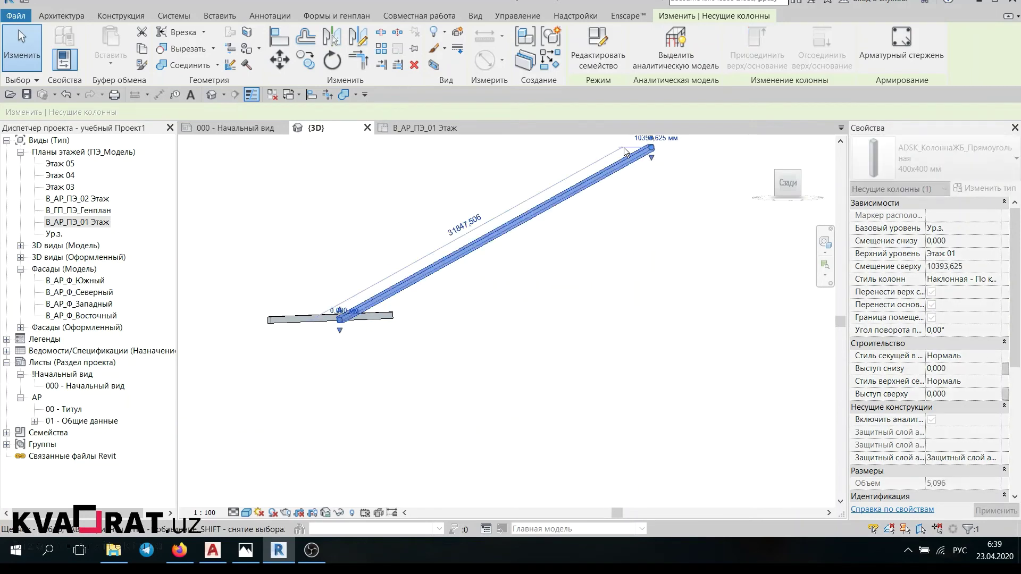
pyautogui.moveTo(506, 266); pyautogui.dragTo(544, 340, button='middle')
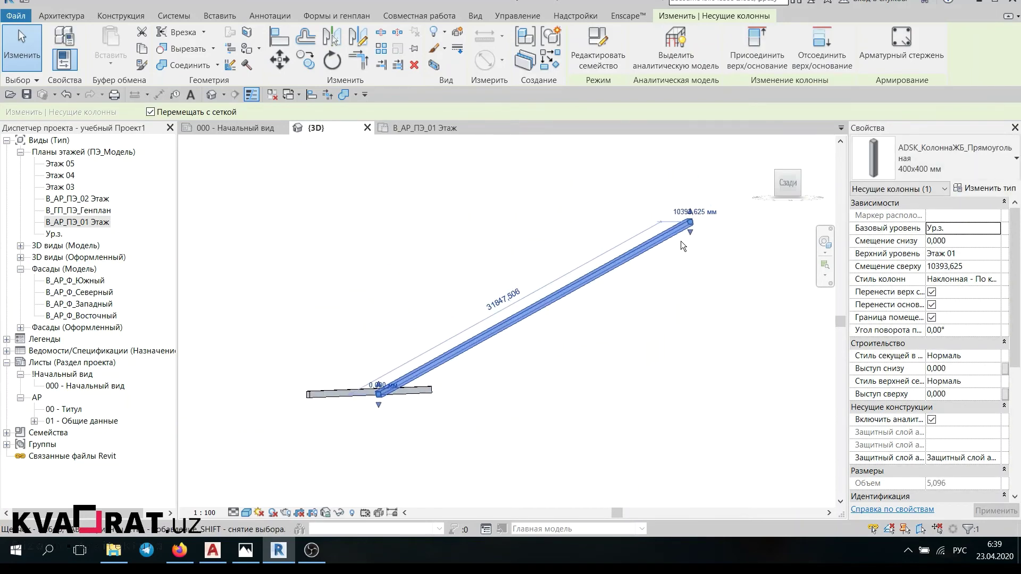
pyautogui.moveTo(685, 224); pyautogui.dragTo(433, 310)
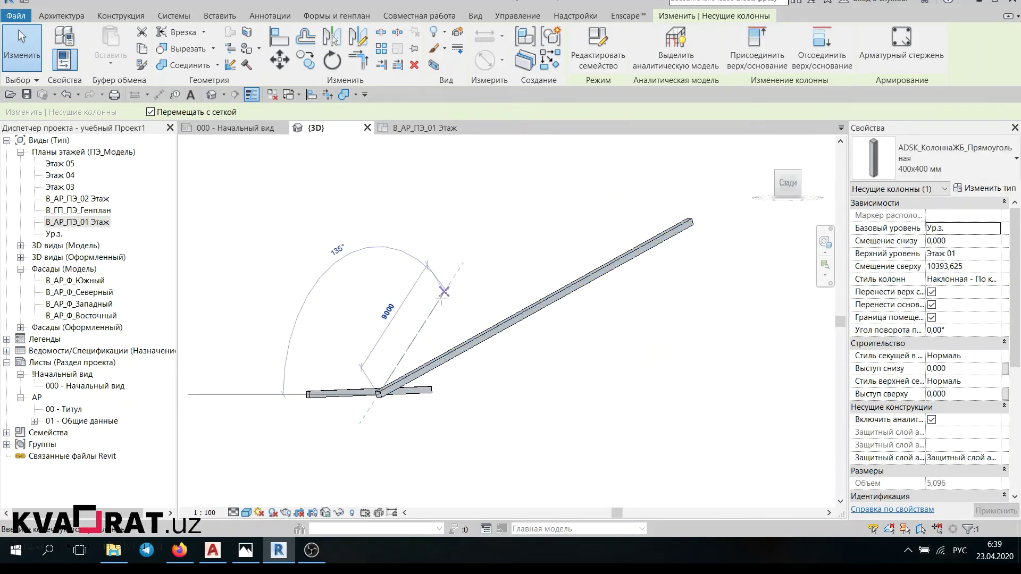
# Step: Delete the horizontal column and raise the slanted column's top to a 6686,129 offset
pyautogui.click(321, 407)
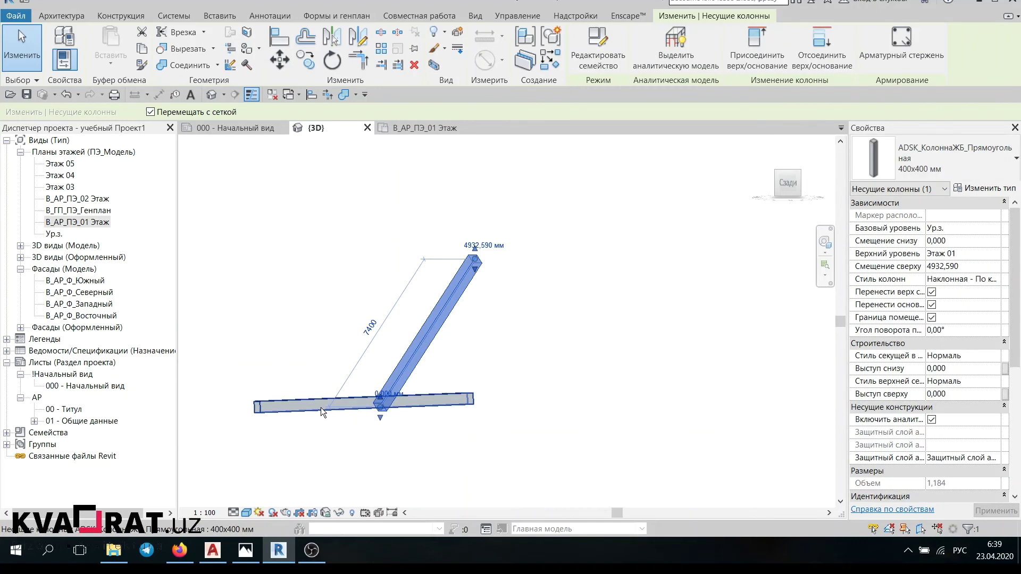
pyautogui.press('Delete')
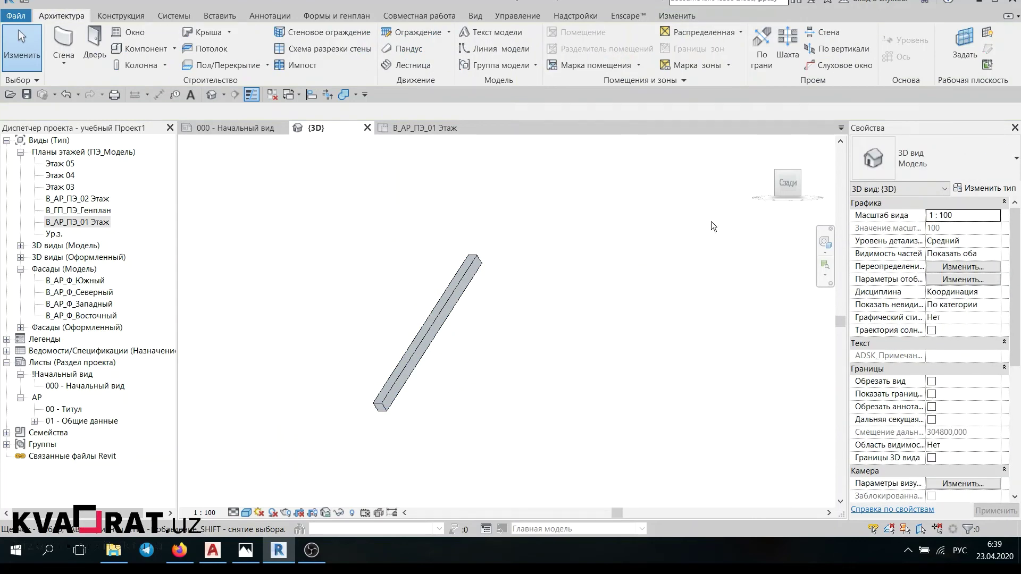
pyautogui.press('z')
pyautogui.press('f')
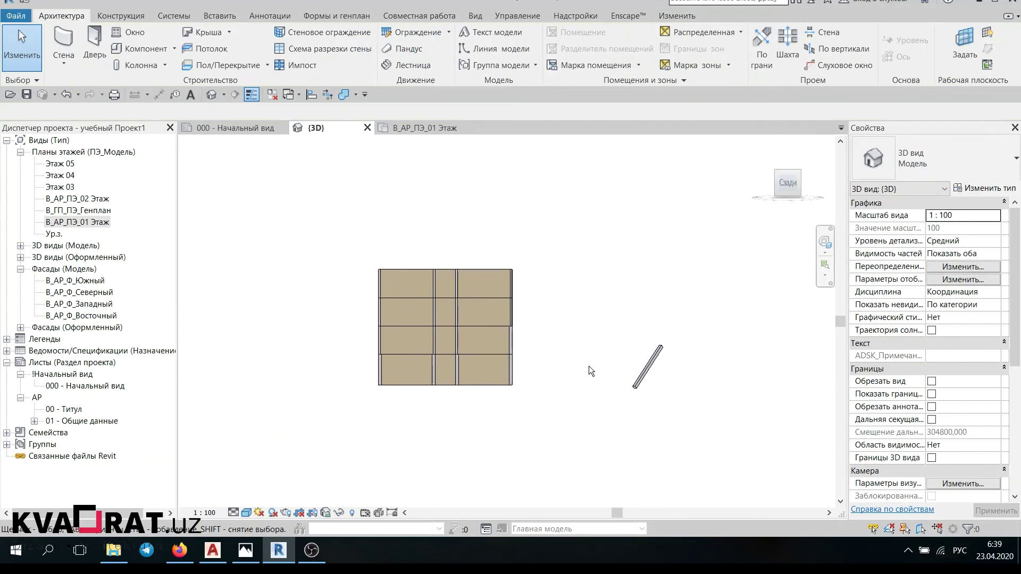
pyautogui.scroll(4, 638, 365)
pyautogui.click(688, 329)
pyautogui.scroll(3, 688, 329)
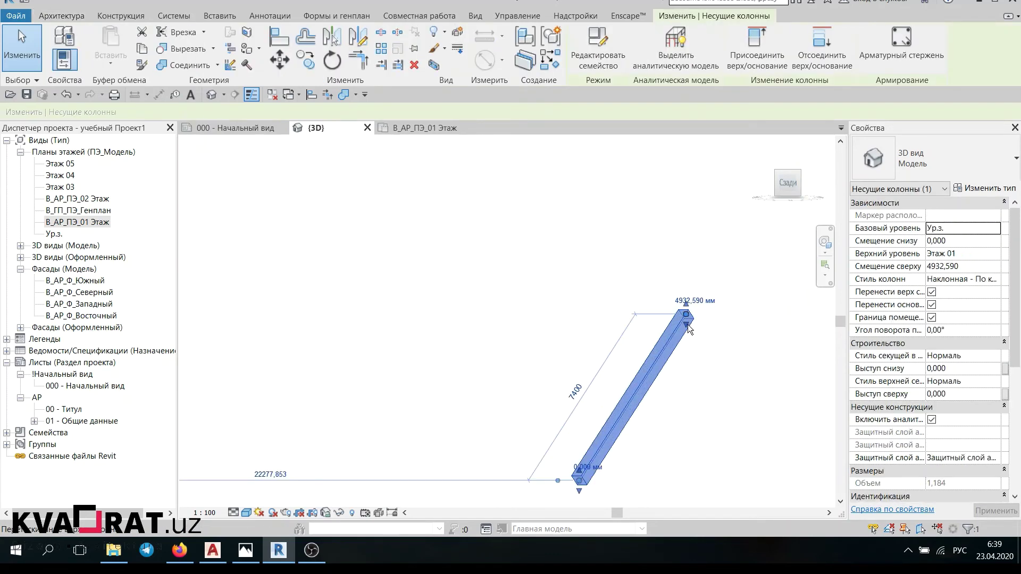
pyautogui.moveTo(689, 328)
pyautogui.mouseDown()
pyautogui.moveTo(688, 242)
pyautogui.moveTo(580, 259)
pyautogui.moveTo(634, 235)
pyautogui.mouseUp()
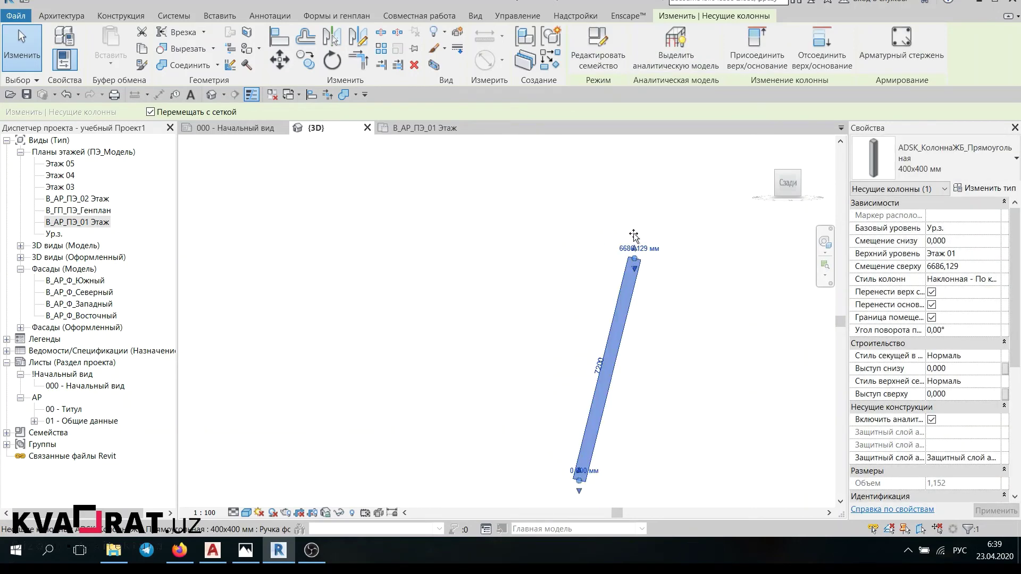
pyautogui.click(676, 276)
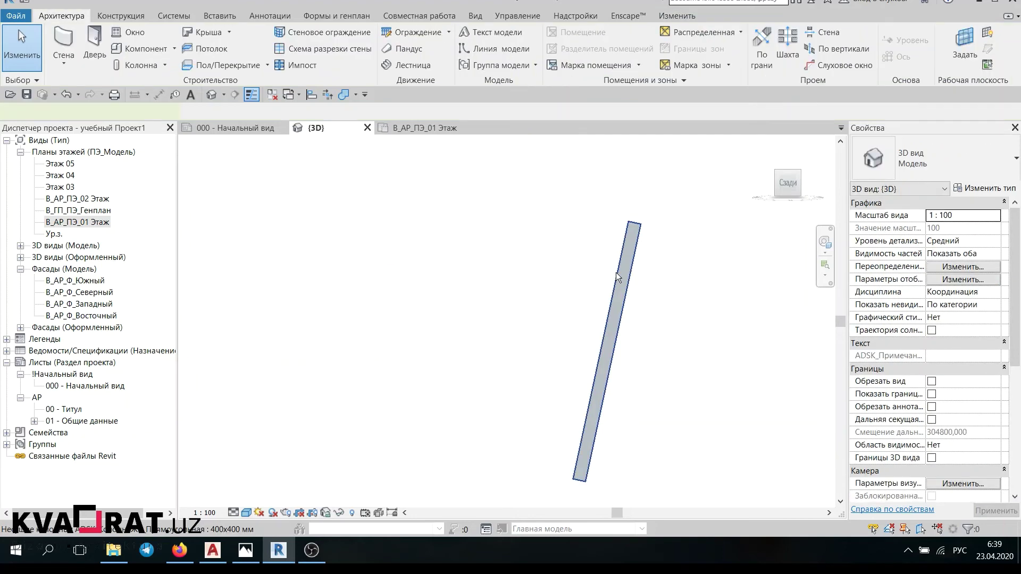
# Step: Set the slanted column's Угол поворота to 45° in Properties
pyautogui.click(615, 272)
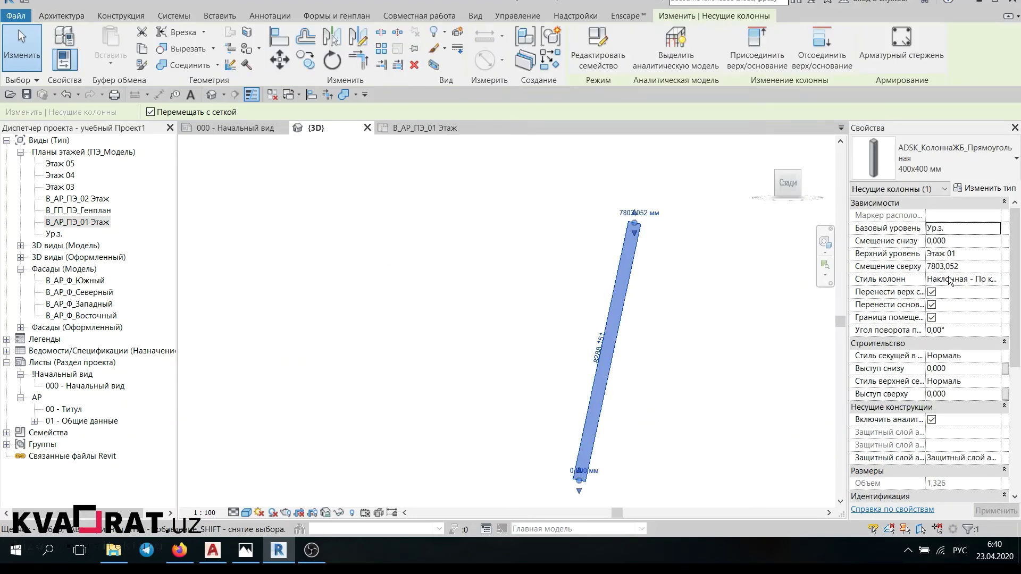
pyautogui.click(961, 330)
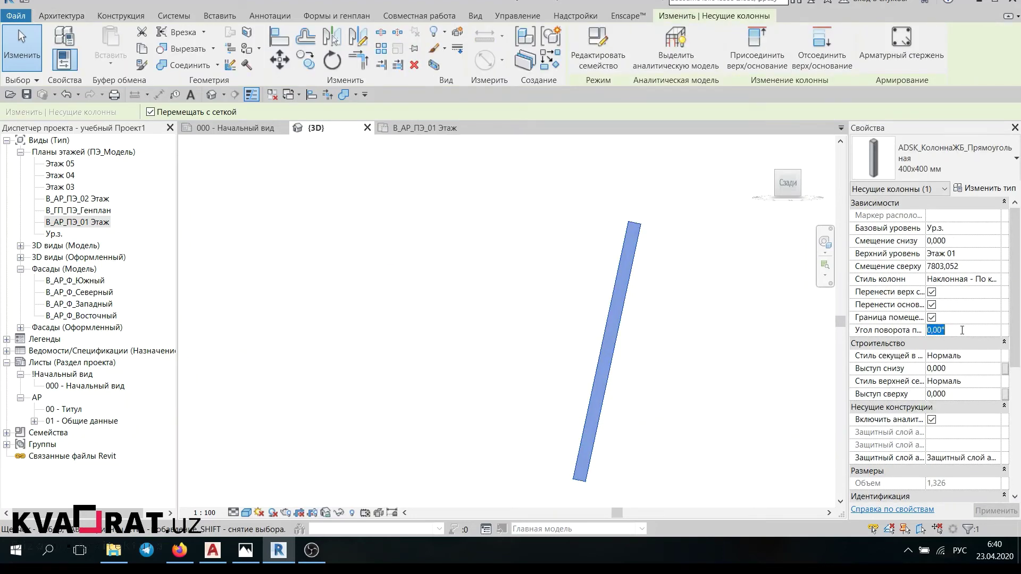
pyautogui.write('45')
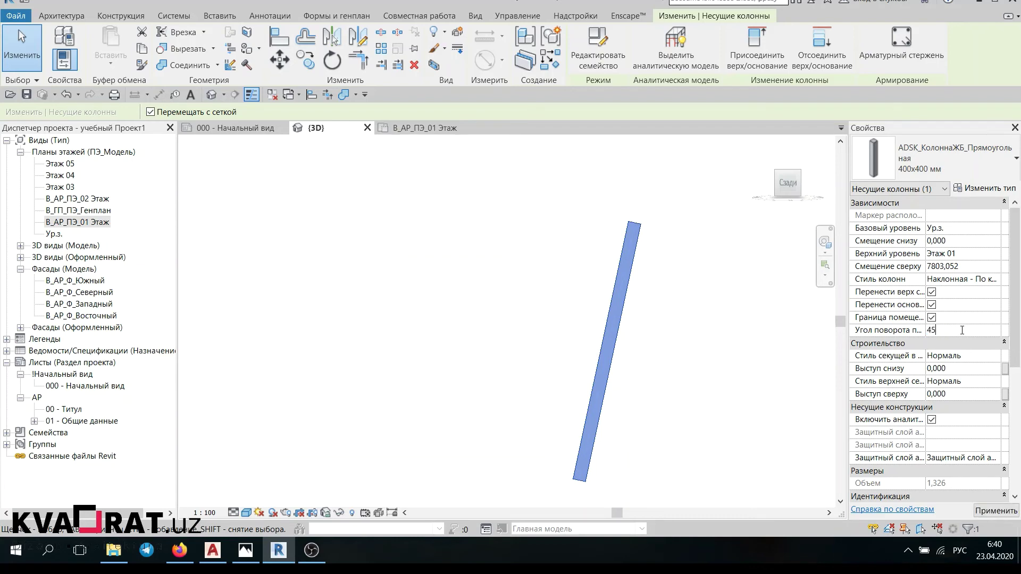
pyautogui.scroll(-2, 691, 354)
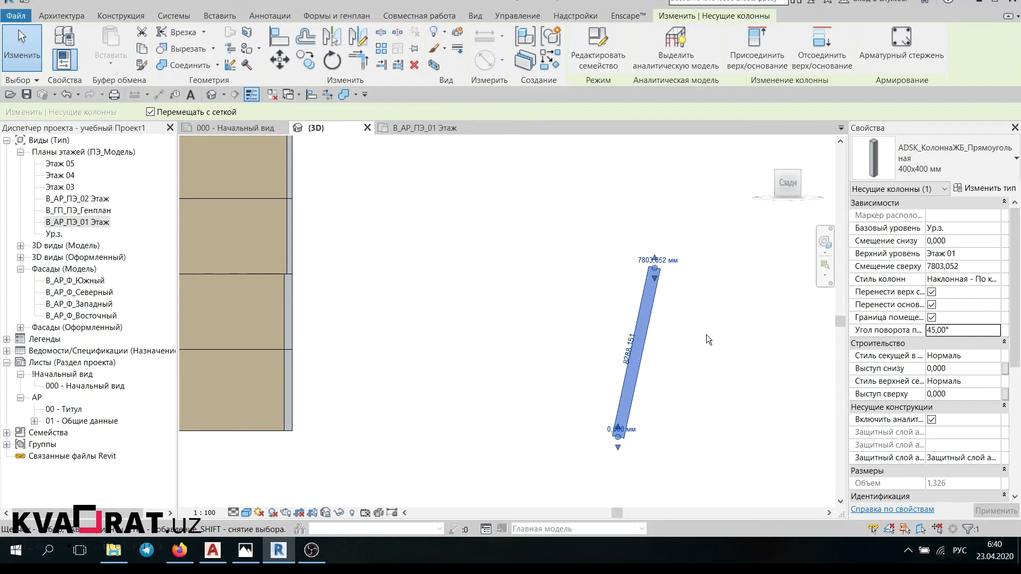
pyautogui.scroll(-1, 740, 361)
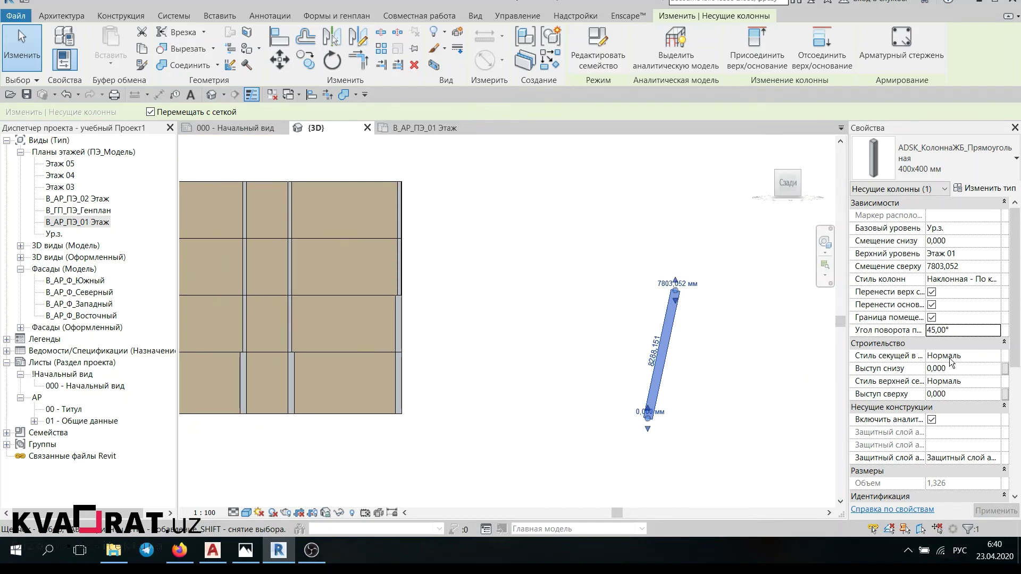
# Step: Set both base and top cut styles to horizontal and inspect the column ends
pyautogui.click(989, 356)
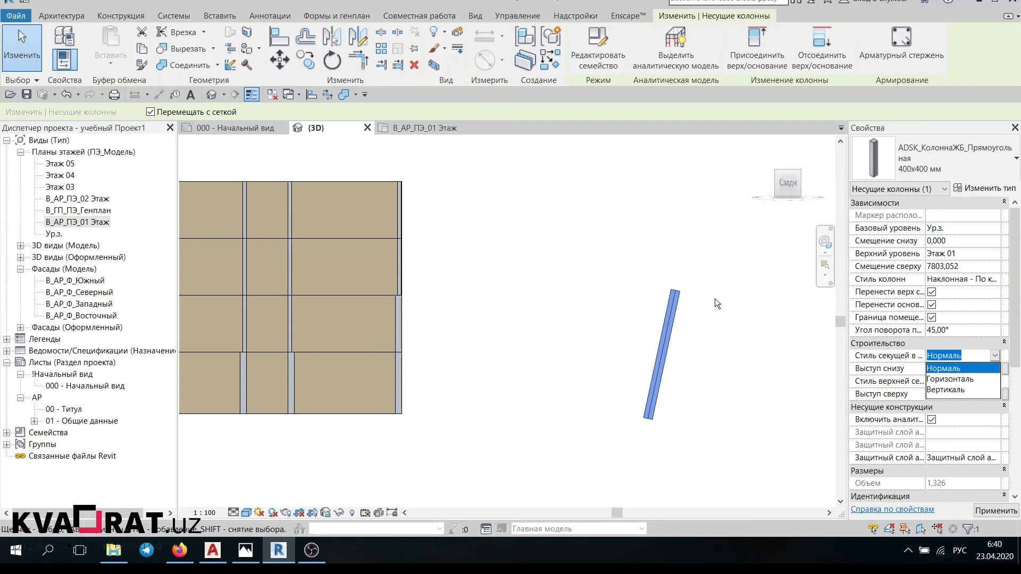
pyautogui.click(945, 379)
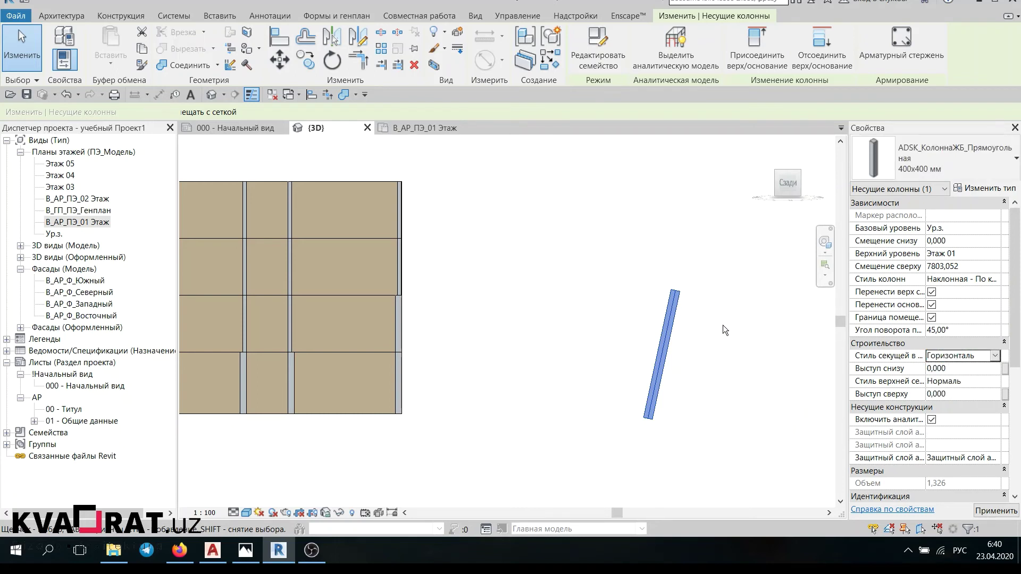
pyautogui.scroll(1, 678, 306)
pyautogui.scroll(1, 678, 306)
pyautogui.scroll(1, 678, 307)
pyautogui.scroll(-2, 718, 299)
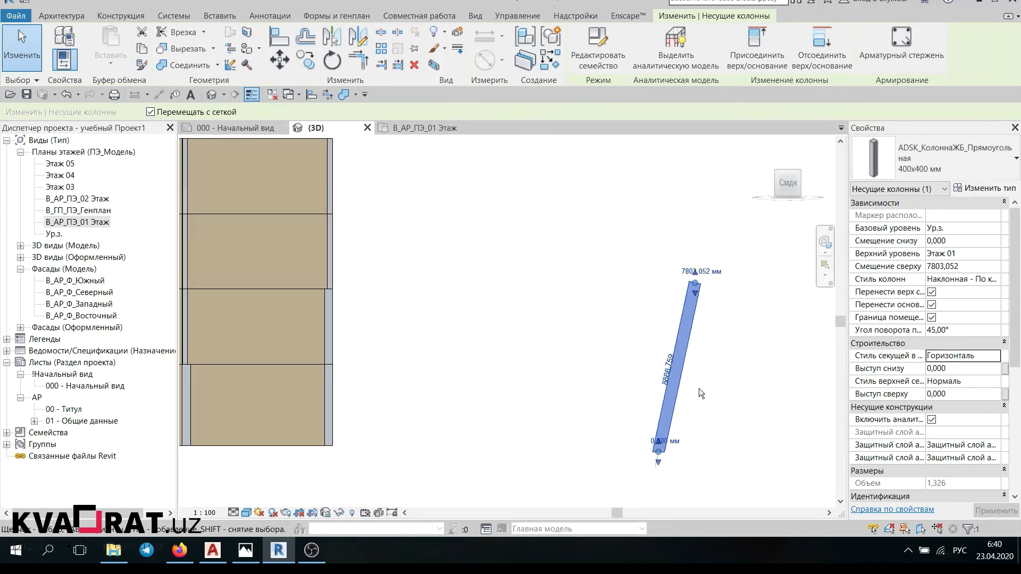
pyautogui.scroll(2, 615, 400)
pyautogui.scroll(-1, 614, 398)
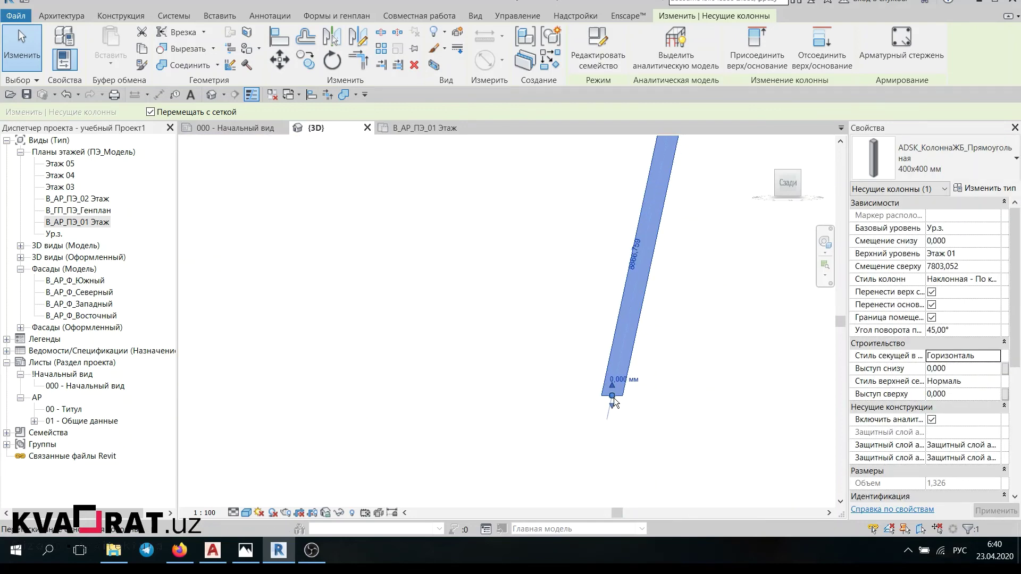
pyautogui.click(996, 382)
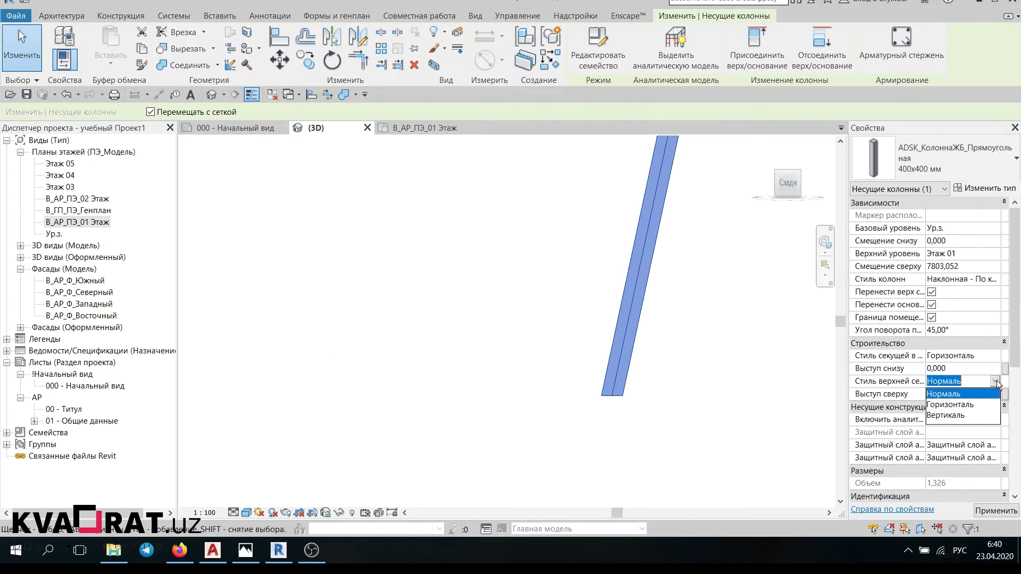
pyautogui.click(965, 405)
pyautogui.scroll(2, 696, 465)
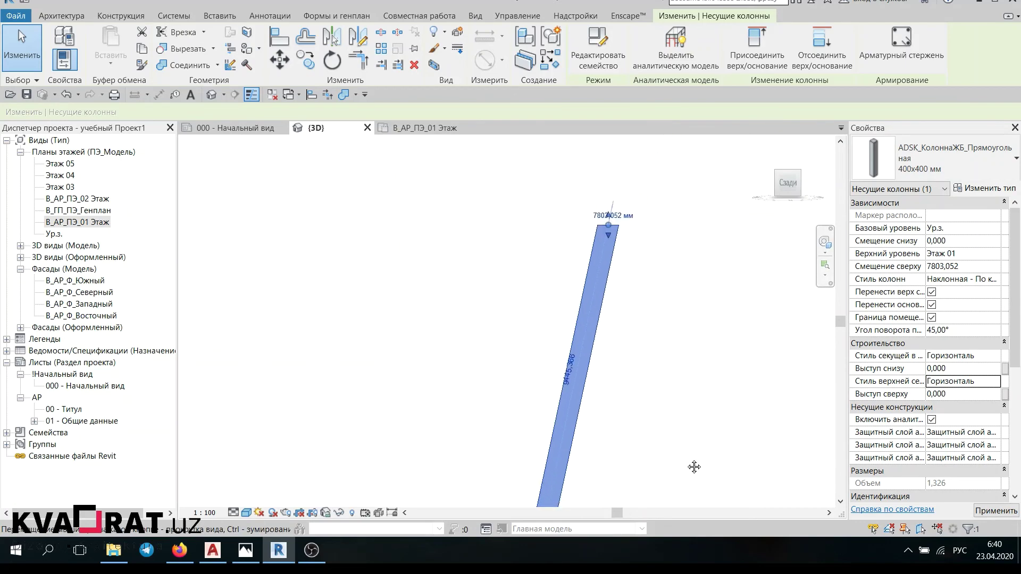
pyautogui.click(586, 250)
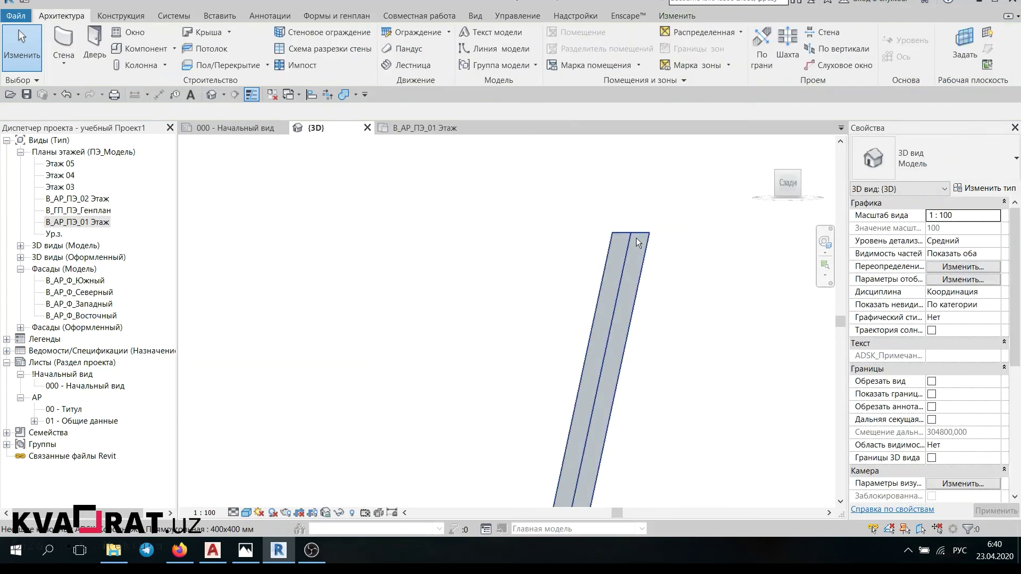
pyautogui.scroll(-2, 658, 310)
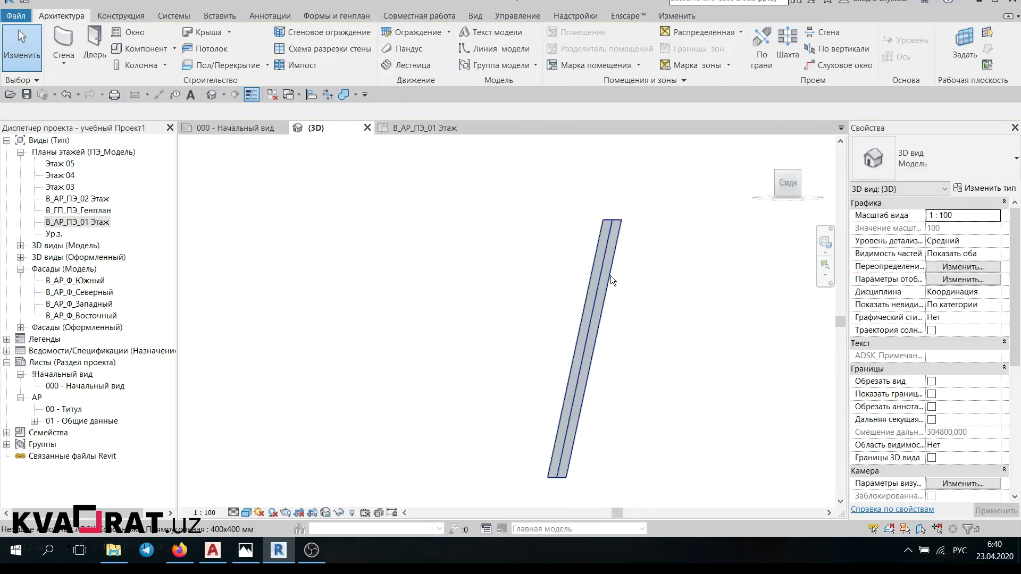
# Step: Change both the base and top cut styles to Вертикаль
pyautogui.click(610, 277)
pyautogui.click(994, 356)
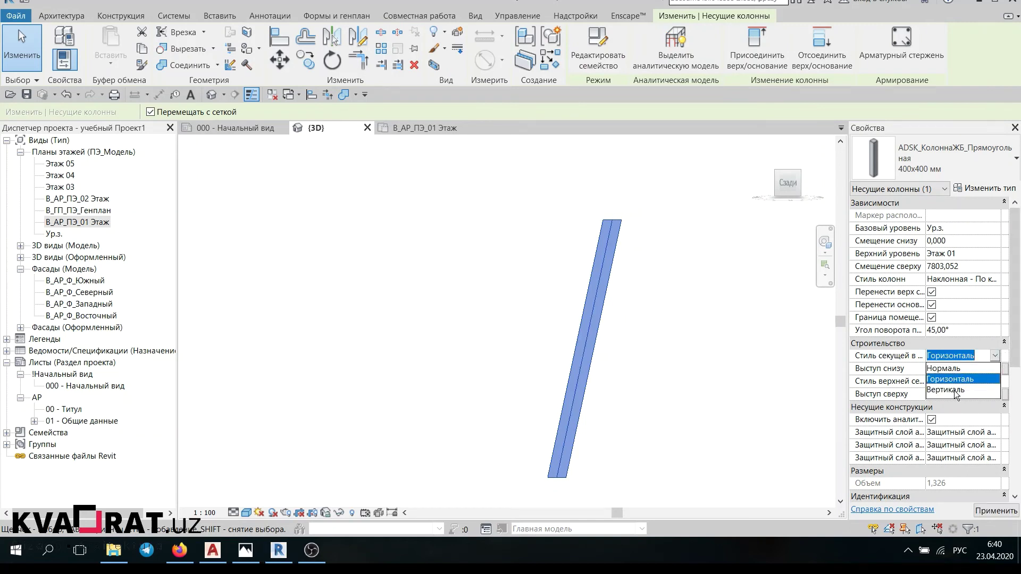
pyautogui.click(956, 390)
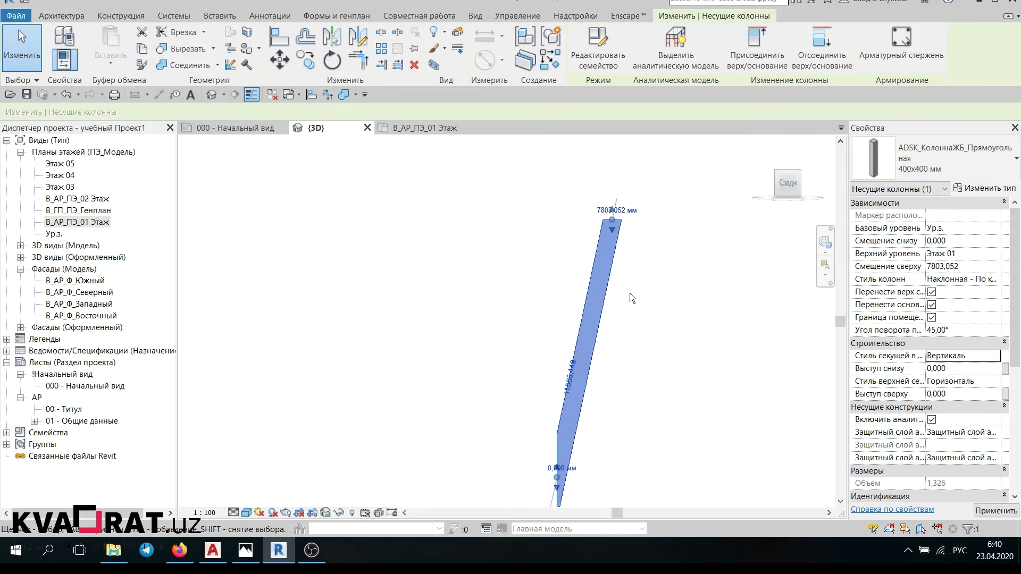
pyautogui.scroll(1, 549, 369)
pyautogui.scroll(-2, 550, 369)
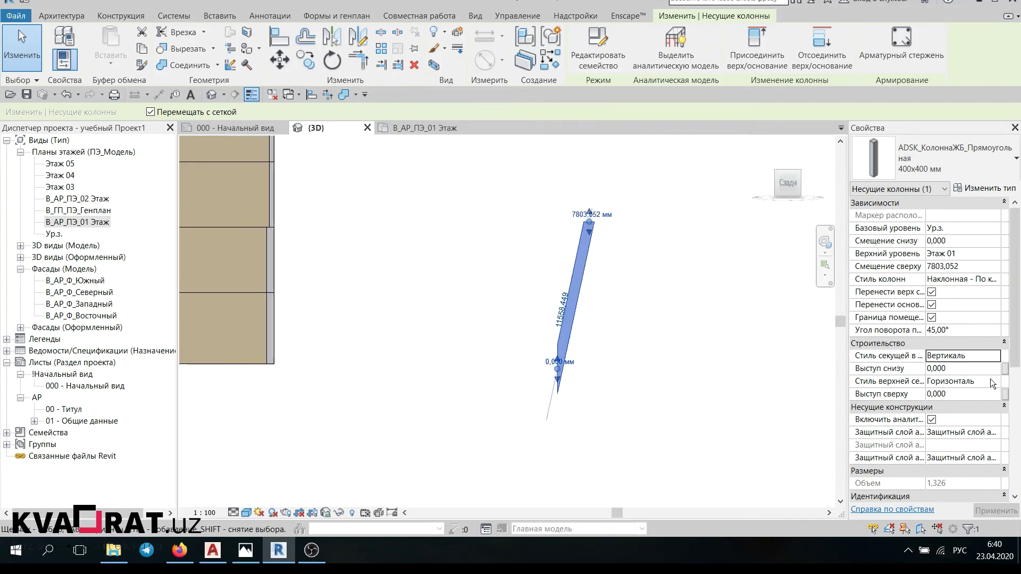
pyautogui.click(994, 382)
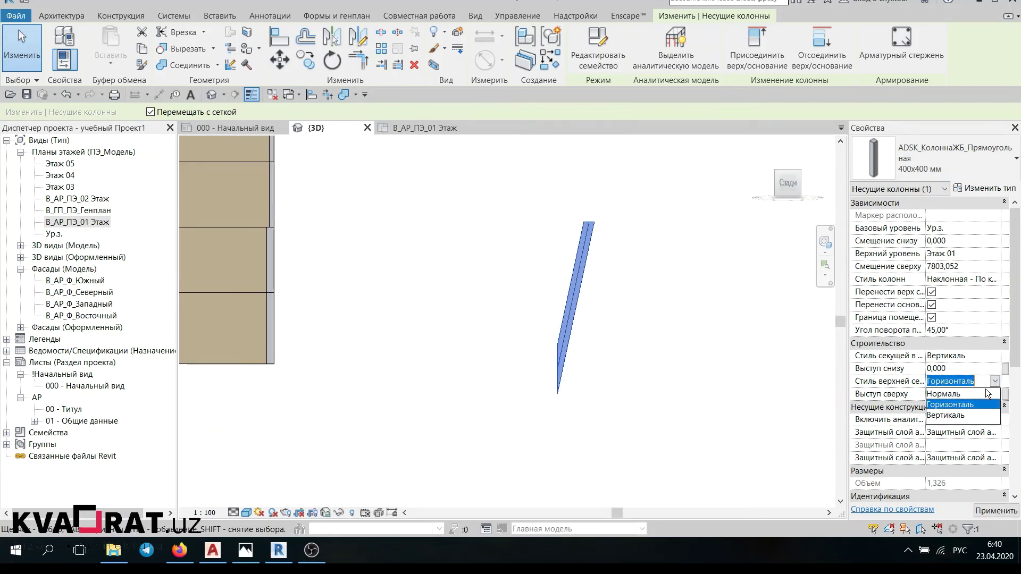
pyautogui.click(957, 416)
pyautogui.scroll(1, 604, 253)
pyautogui.click(589, 241)
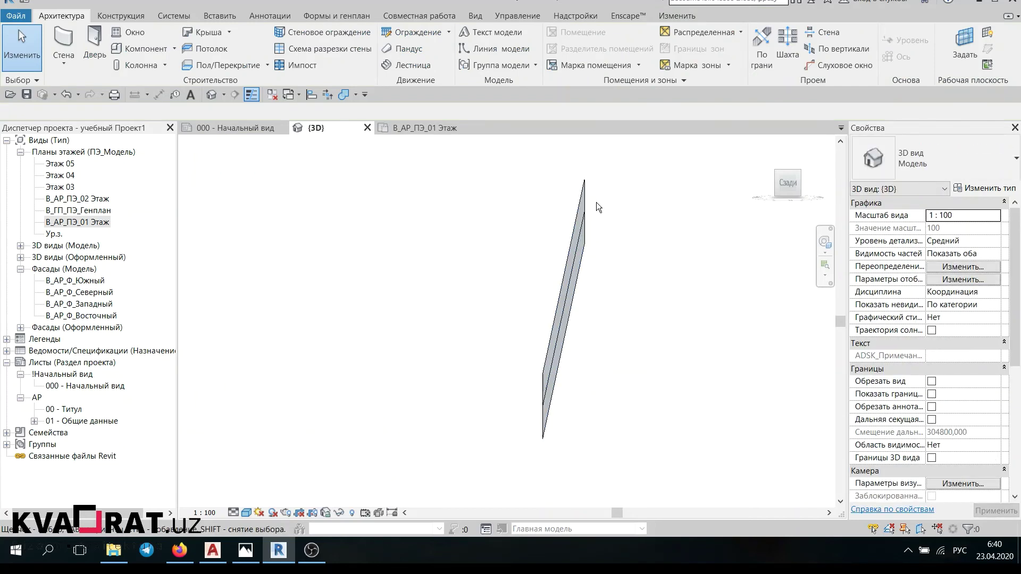
# Step: Set the slanted column's Выступ снизу to 100 and check the lengthened base
pyautogui.scroll(-1, 596, 205)
pyautogui.click(584, 262)
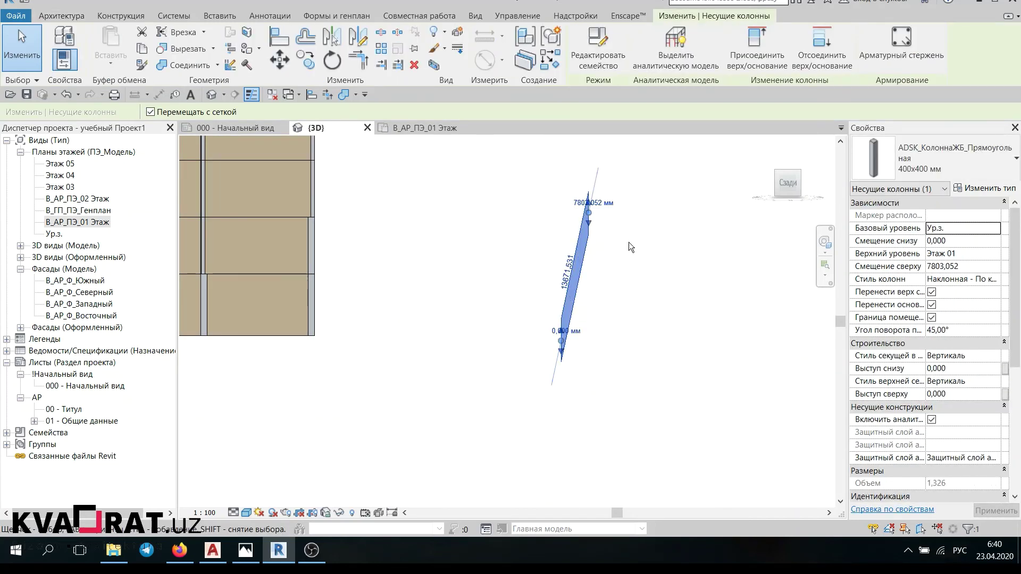
pyautogui.scroll(-1, 628, 241)
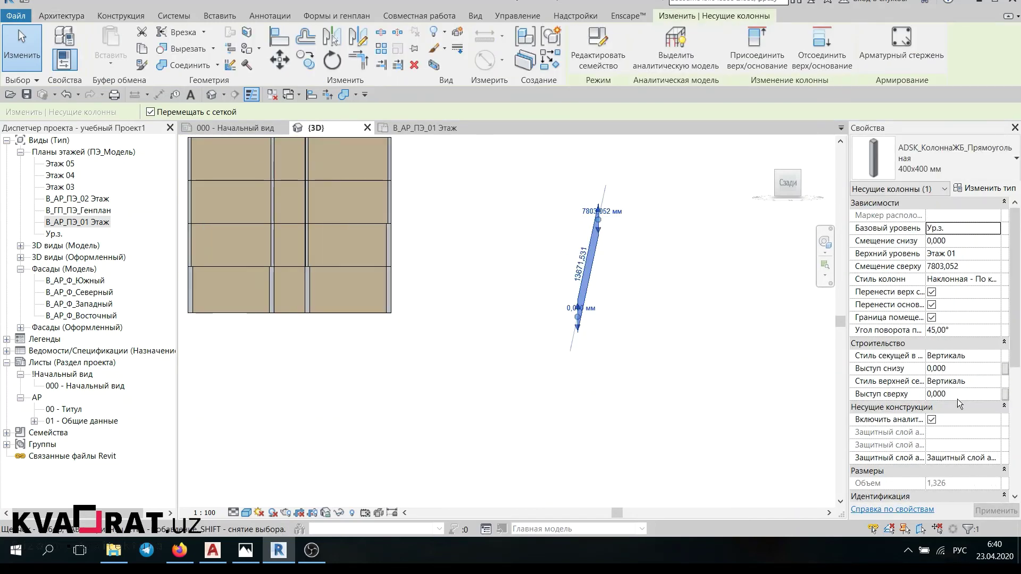
pyautogui.click(974, 368)
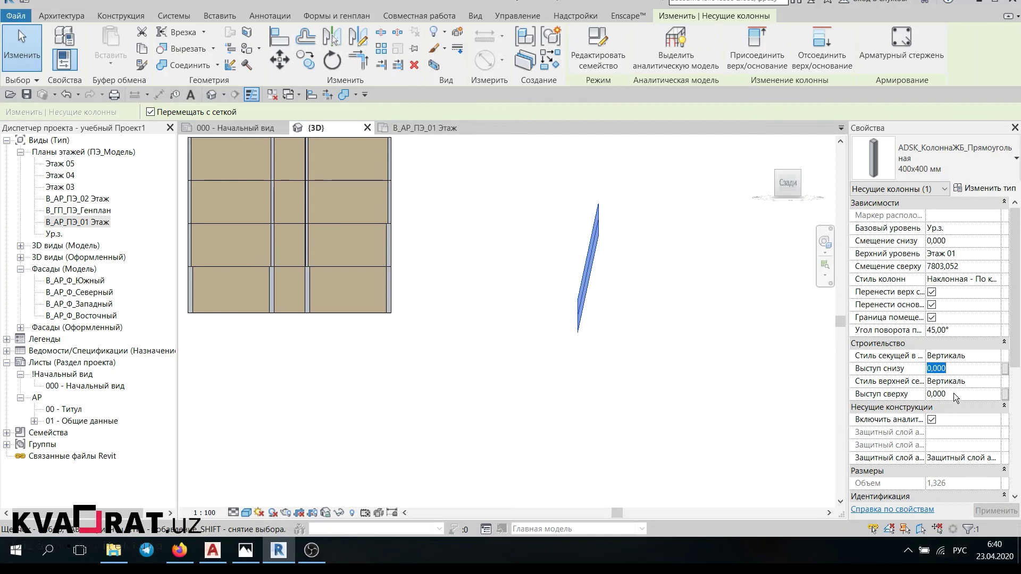
pyautogui.write('100')
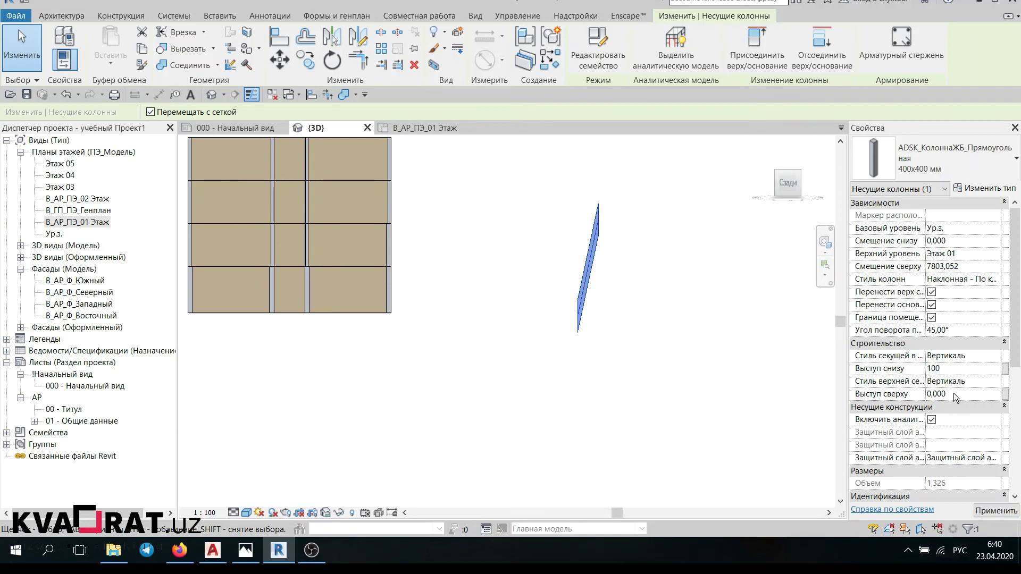
pyautogui.click(965, 396)
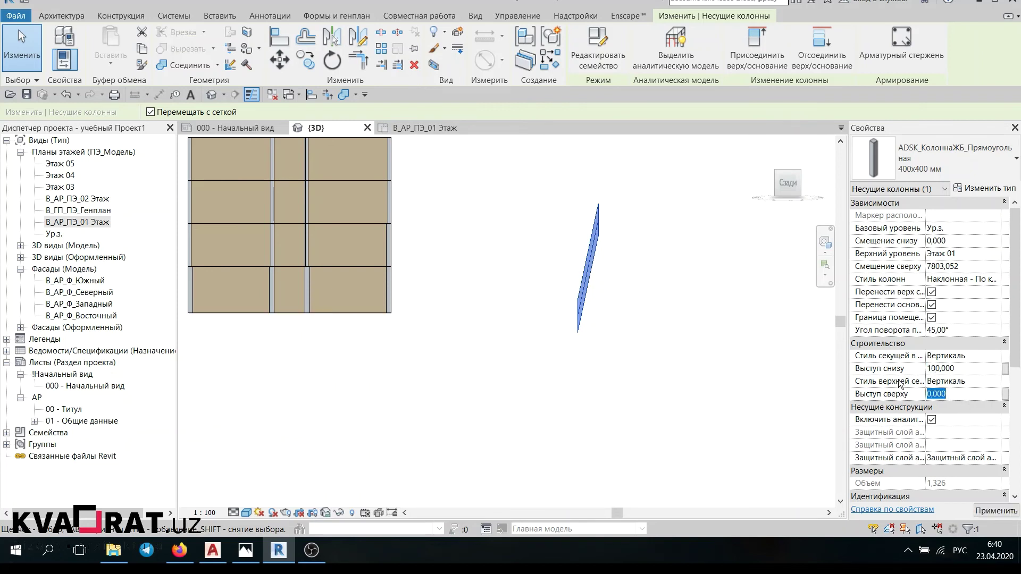
pyautogui.scroll(2, 585, 319)
pyautogui.scroll(1, 564, 344)
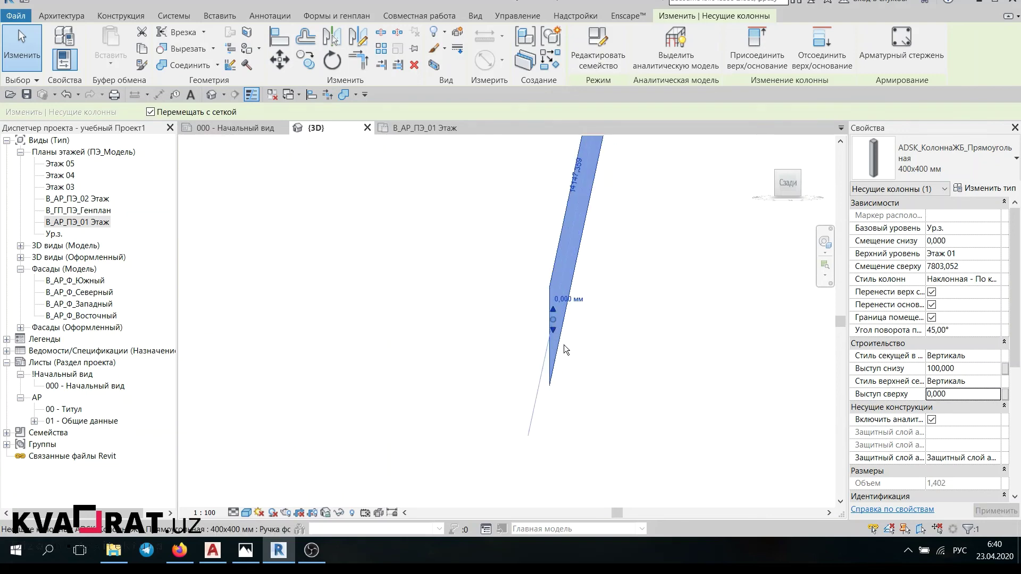
pyautogui.scroll(-2, 564, 345)
pyautogui.scroll(-3, 931, 369)
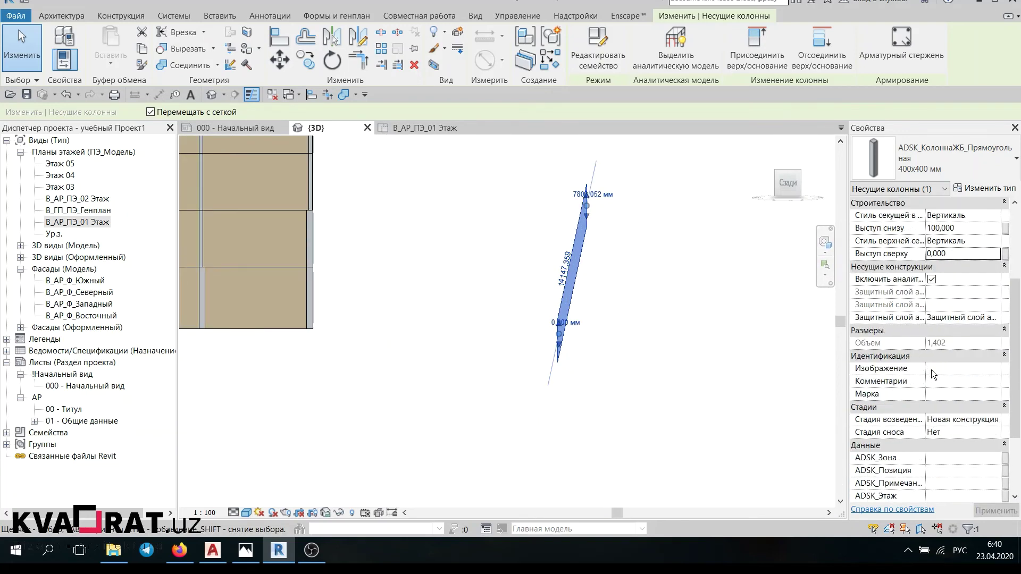
pyautogui.scroll(-3, 931, 369)
pyautogui.scroll(4, 918, 337)
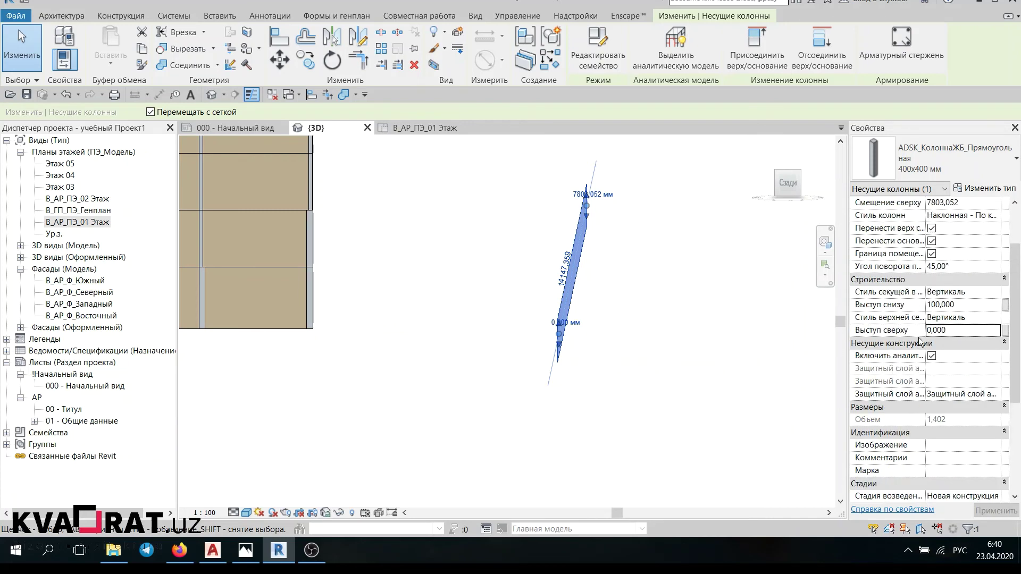
pyautogui.scroll(2, 936, 378)
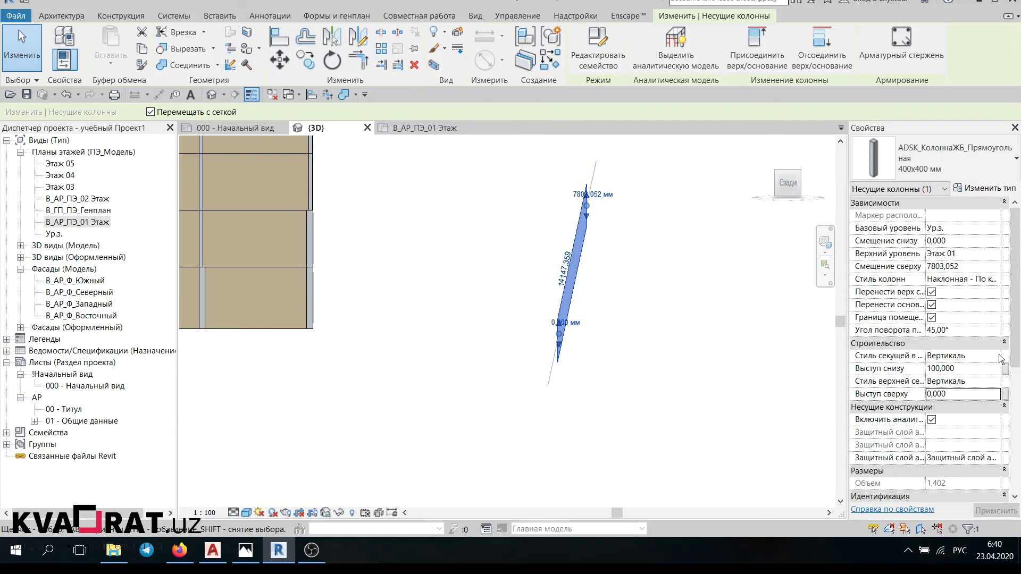
# Step: Set the column style to Наклонная - По углу (slanted by angle)
pyautogui.click(997, 283)
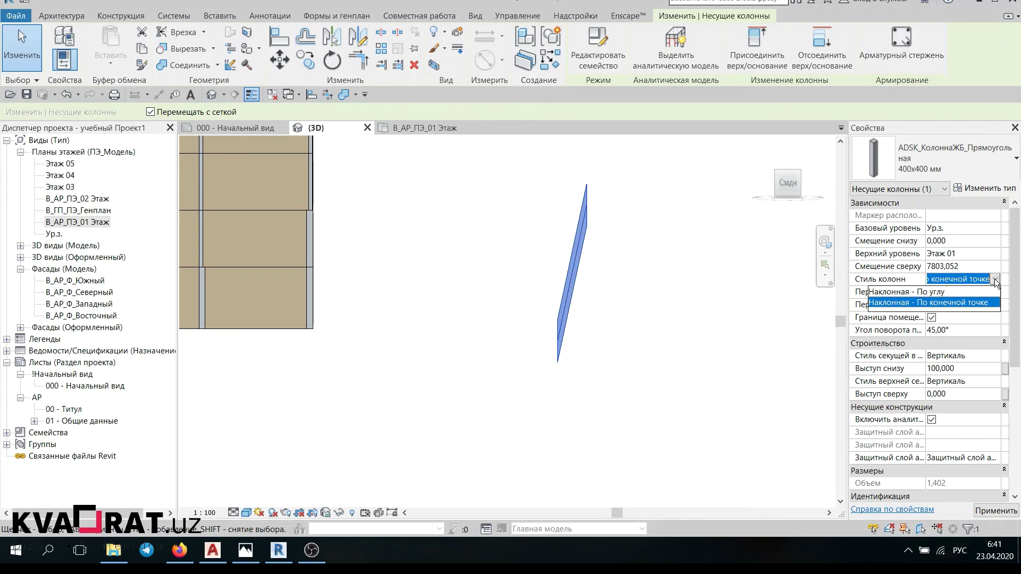
pyautogui.click(948, 292)
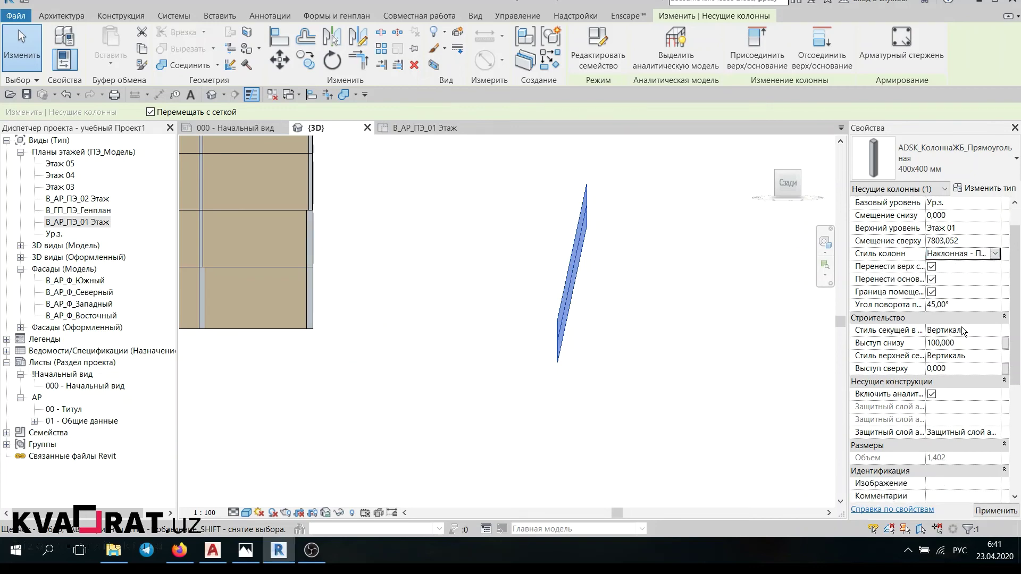
pyautogui.click(599, 321)
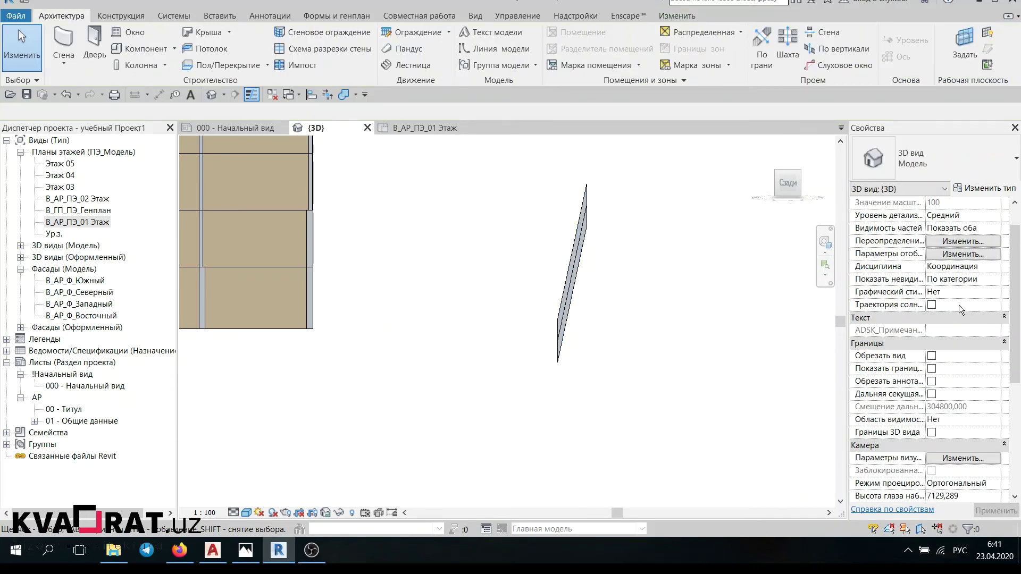
pyautogui.scroll(2, 565, 286)
pyautogui.scroll(-2, 614, 321)
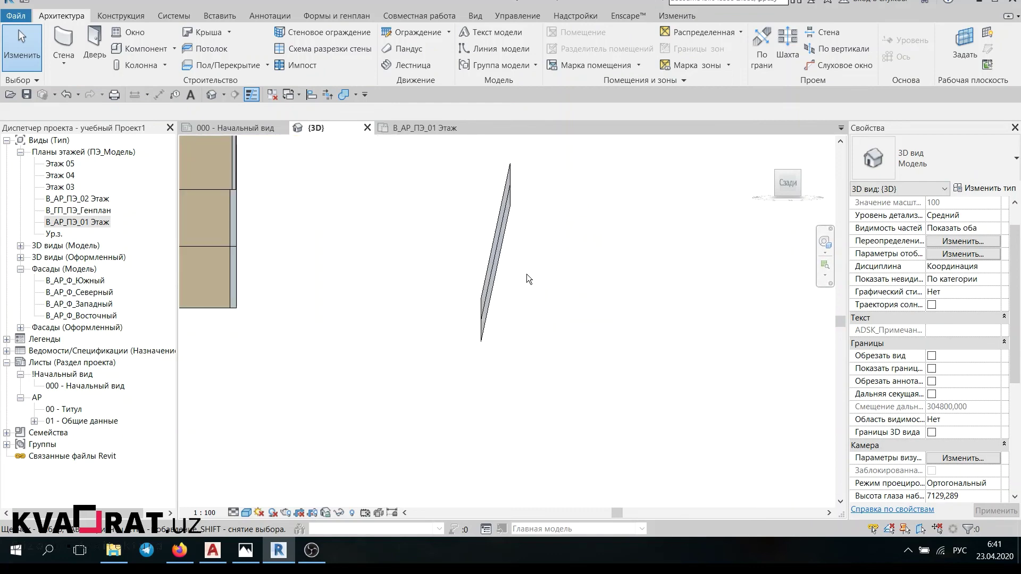
# Step: Reselect the slanted column and drag its top end to a new height
pyautogui.click(506, 204)
pyautogui.moveTo(509, 185); pyautogui.dragTo(546, 208)
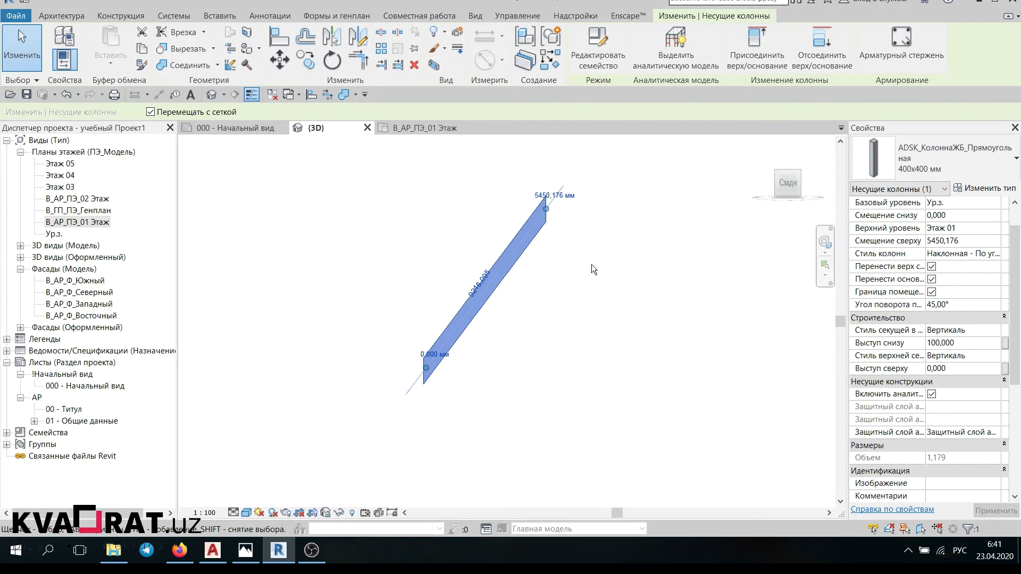
pyautogui.click(527, 268)
pyautogui.click(512, 264)
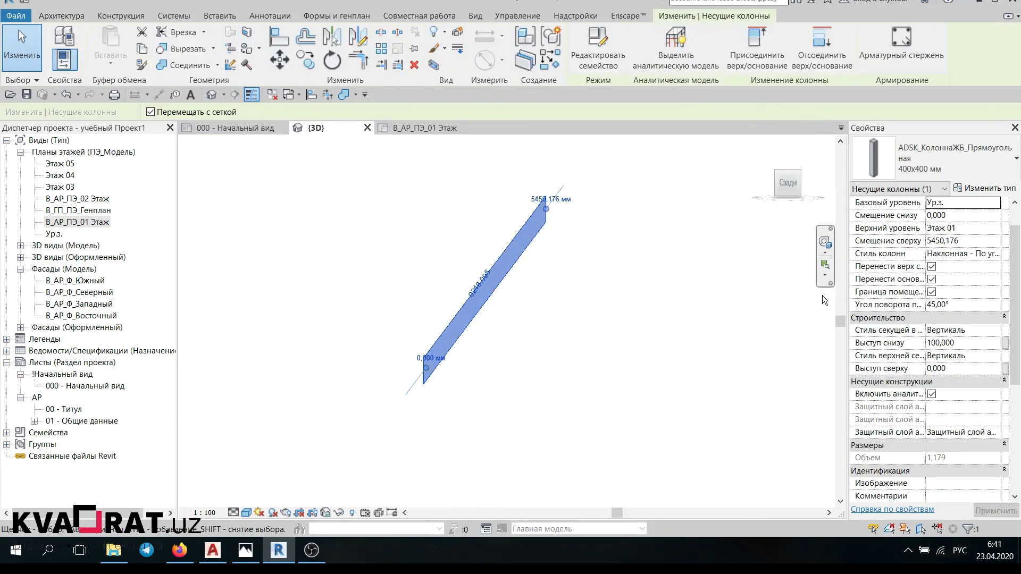
pyautogui.scroll(-1, 979, 286)
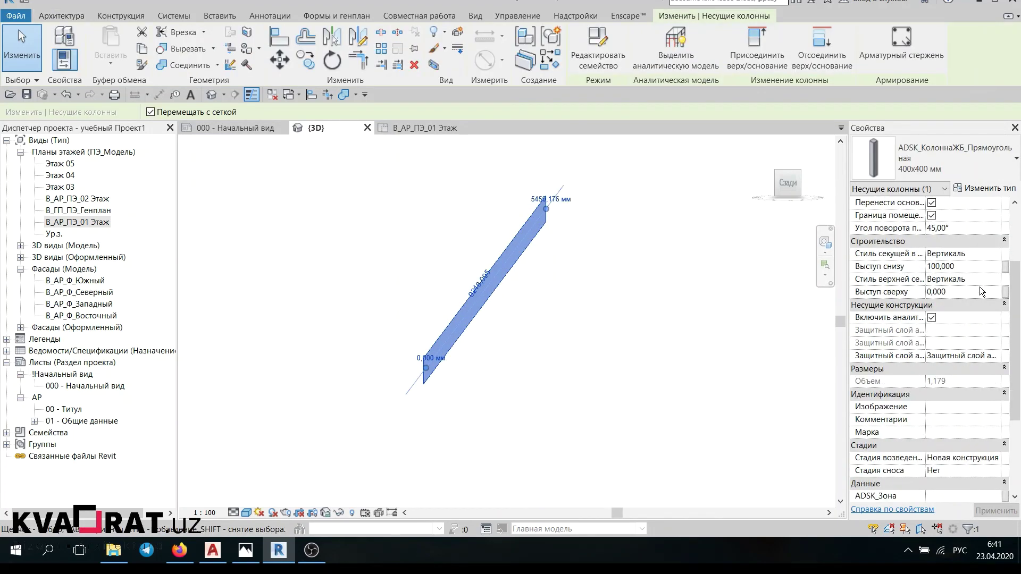
pyautogui.scroll(2, 980, 286)
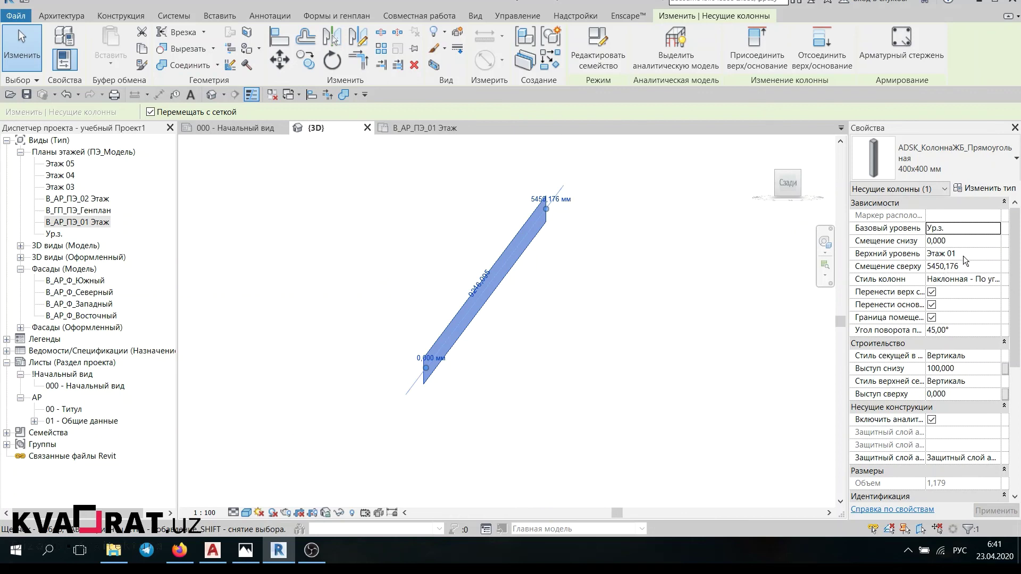
# Step: Give the slanted column a Смещение сверху (top offset) of 4000, then deselect it
pyautogui.click(972, 266)
pyautogui.write('4000')
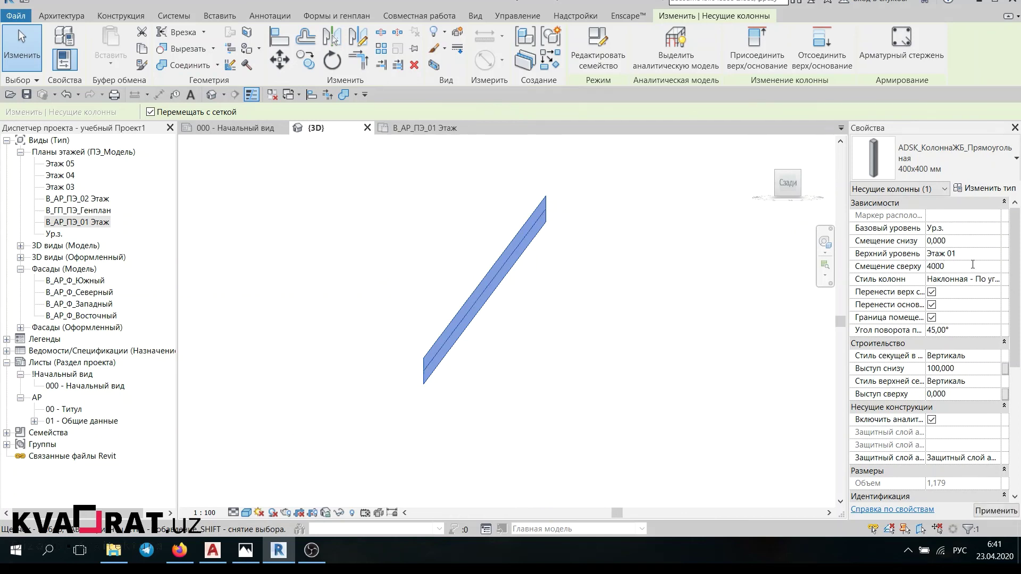
pyautogui.press('Return')
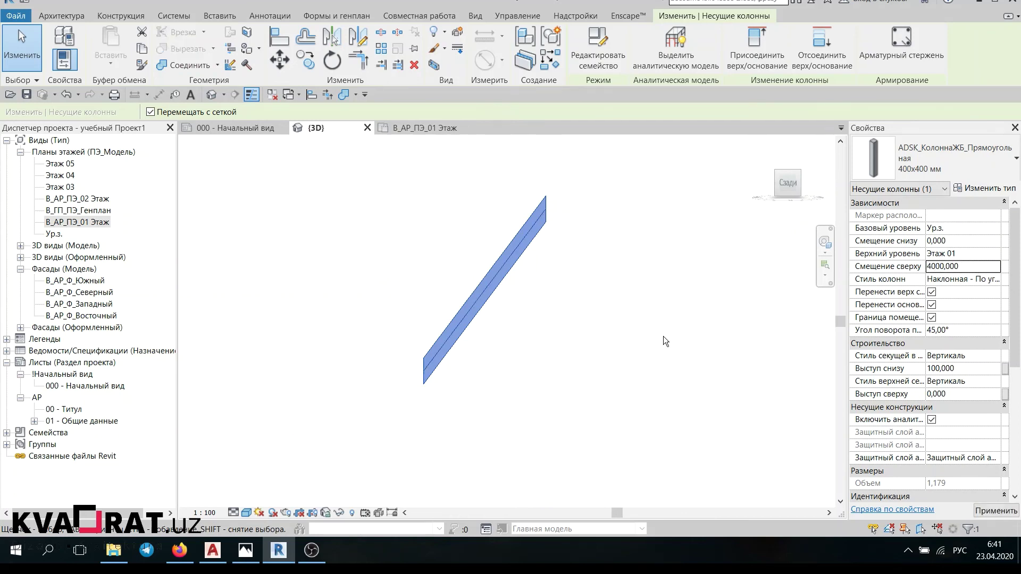
pyautogui.scroll(-1, 981, 370)
pyautogui.scroll(-3, 981, 370)
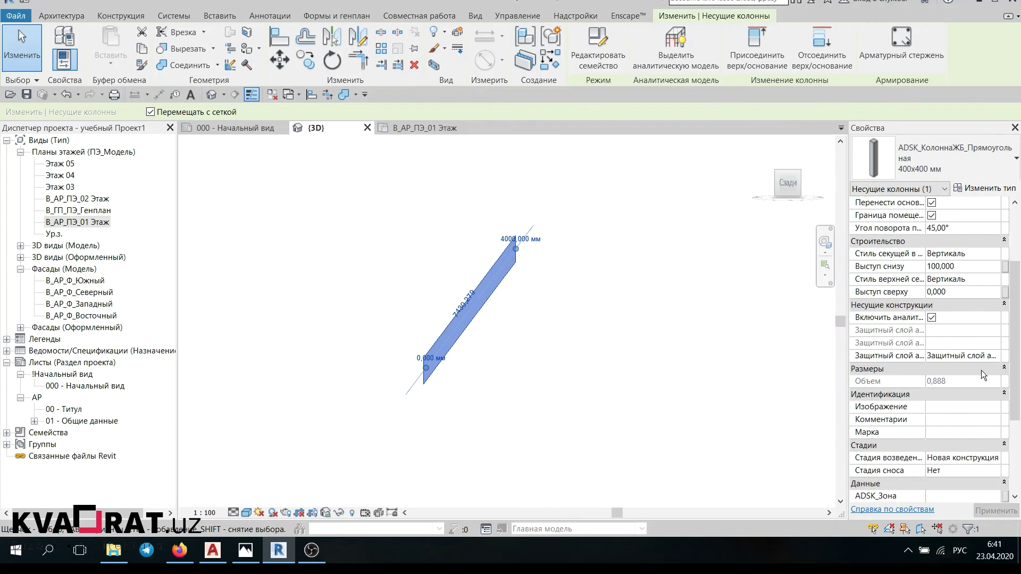
pyautogui.scroll(4, 981, 370)
pyautogui.click(774, 323)
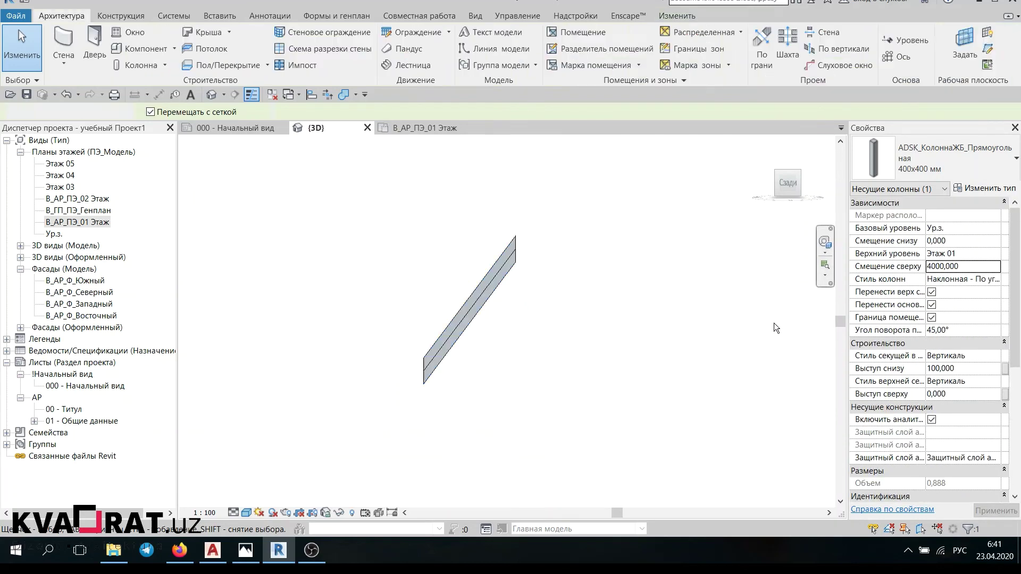
pyautogui.scroll(-2, 795, 290)
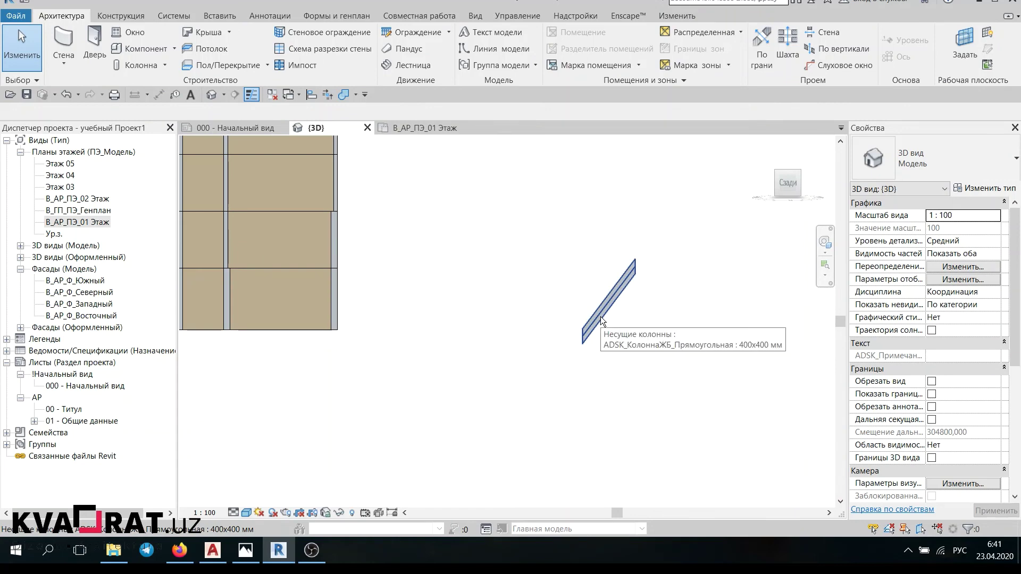
# Step: Select the slanted column, start Create Similar, then cancel placement with Modify
pyautogui.click(601, 317)
pyautogui.click(545, 68)
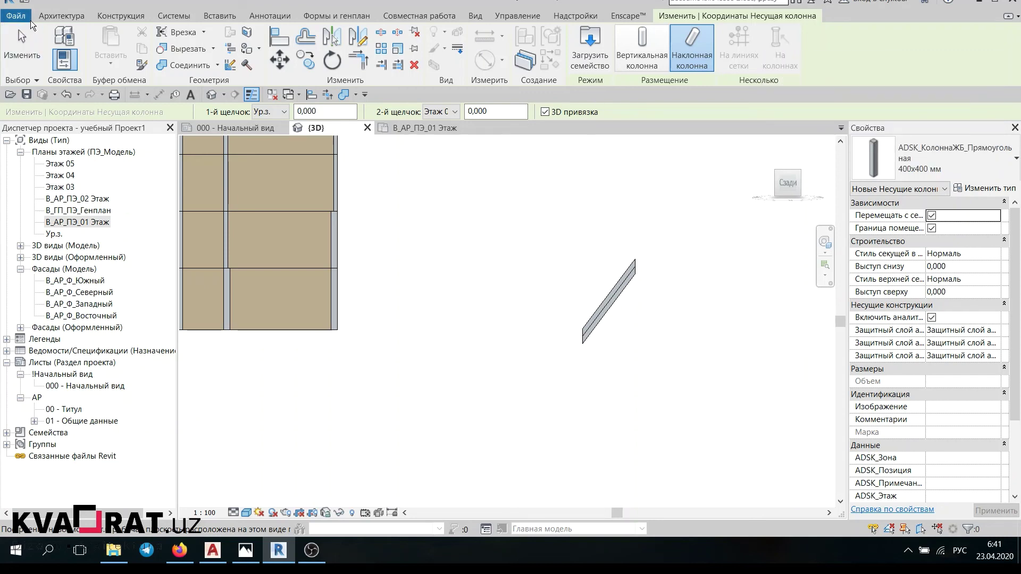
pyautogui.click(35, 35)
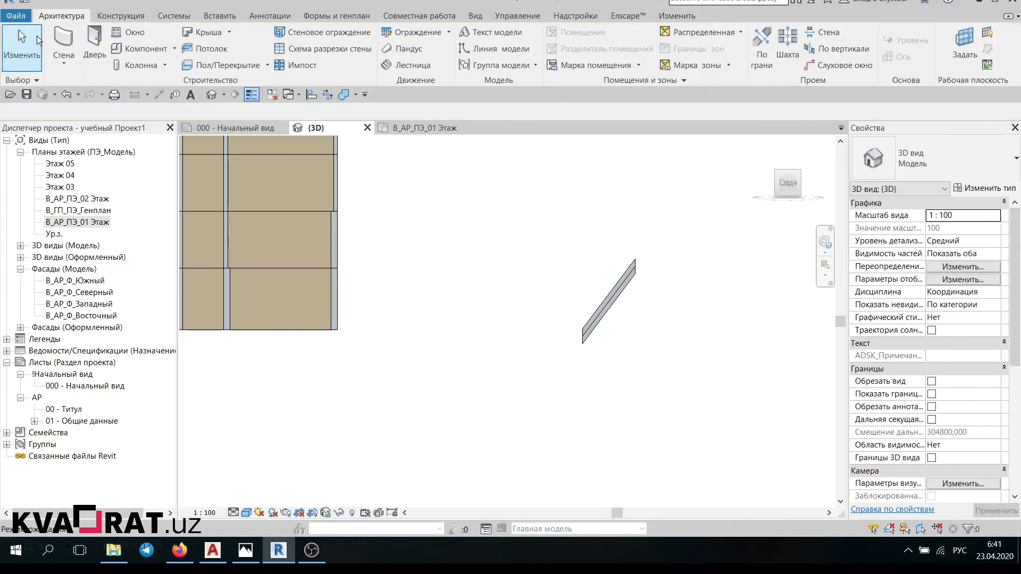
# Step: Go via the start sheet to the В_АР_ПЭ_01 Этаж plan and select the top-left corner column
pyautogui.click(250, 126)
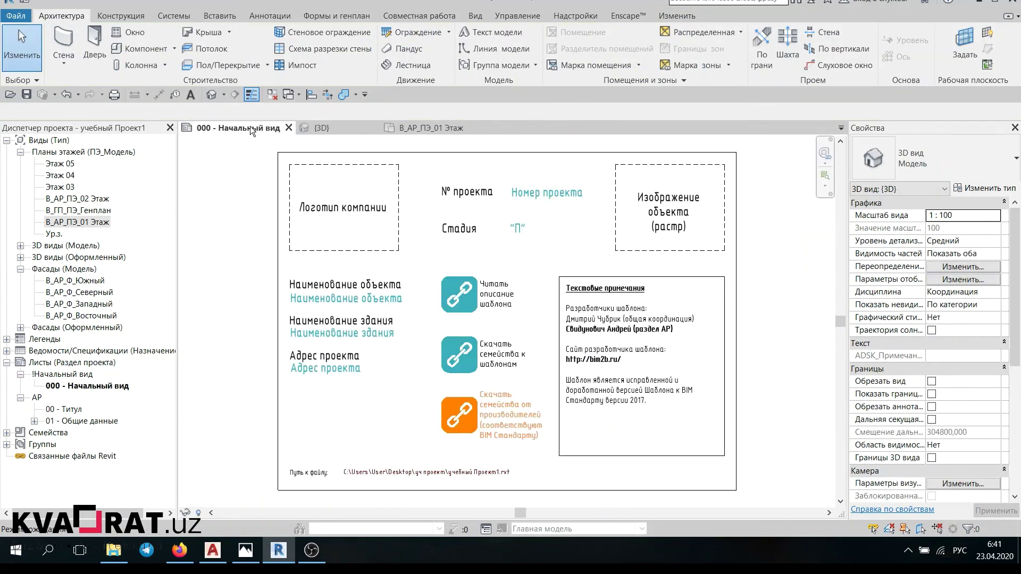
pyautogui.click(451, 132)
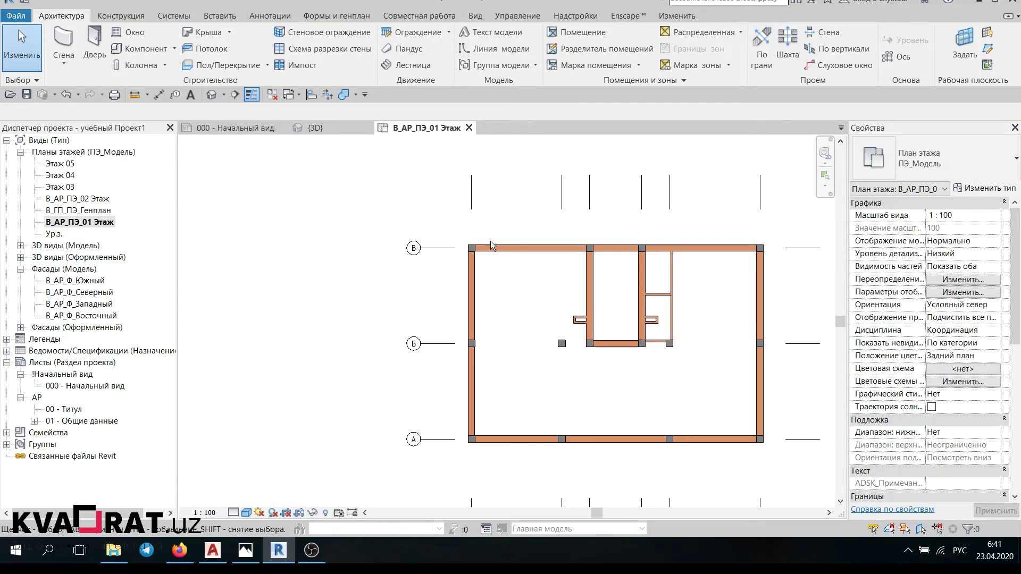
pyautogui.click(472, 247)
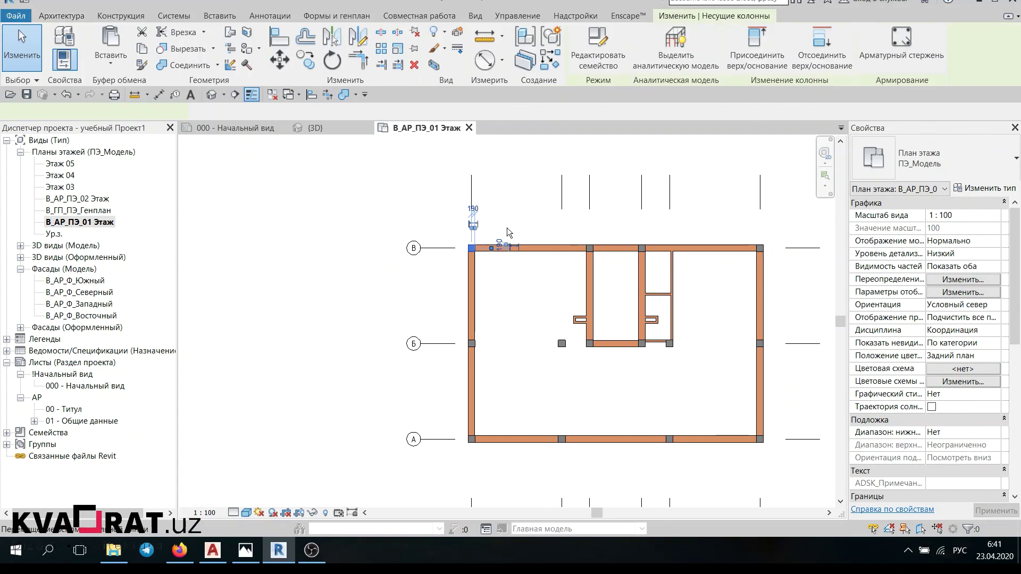
# Step: Start Create Similar, try On Architectural Columns, then cancel without adding any column
pyautogui.click(557, 65)
pyautogui.click(777, 38)
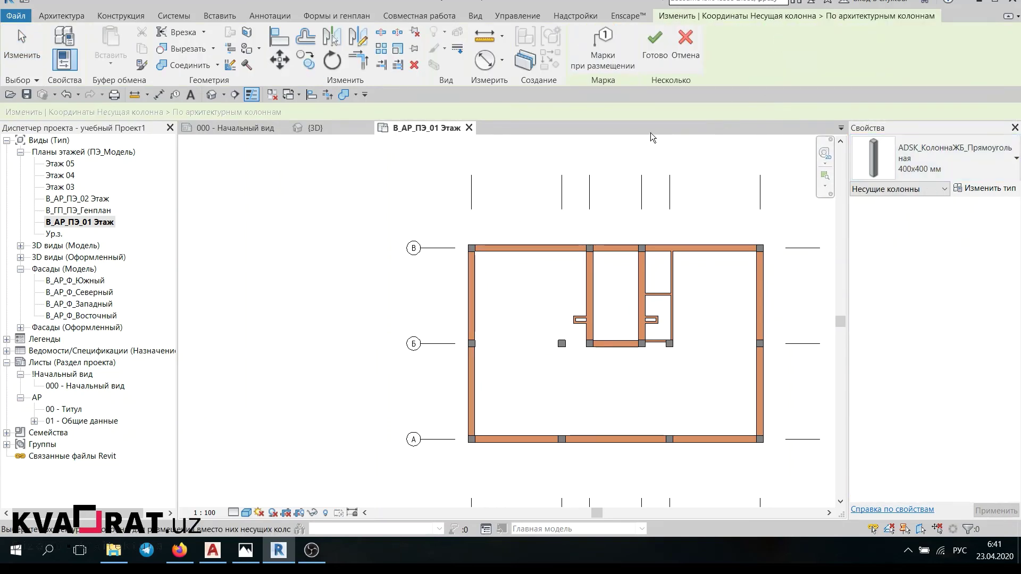
pyautogui.click(679, 57)
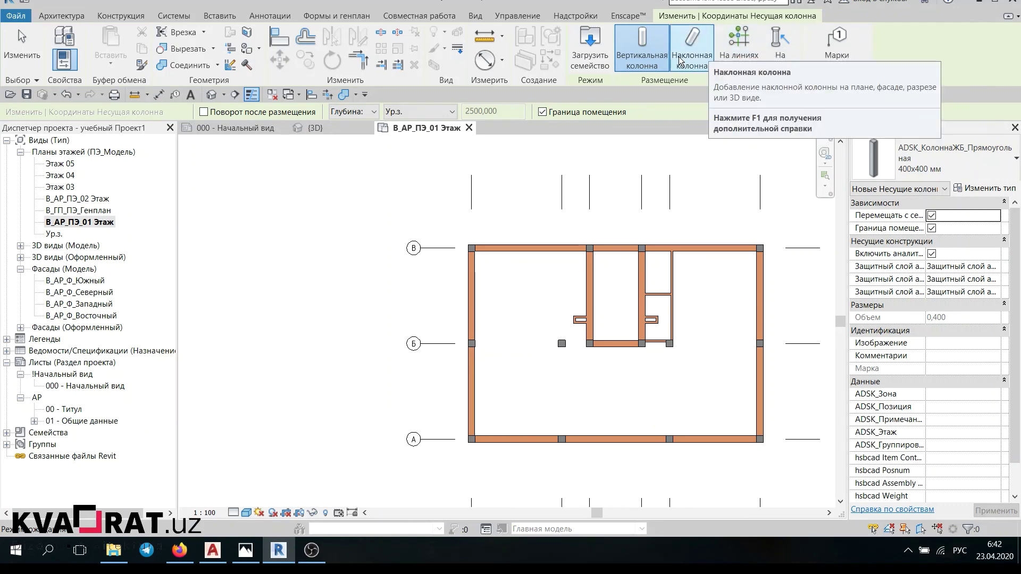
pyautogui.scroll(-2, 532, 186)
pyautogui.scroll(-1, 531, 186)
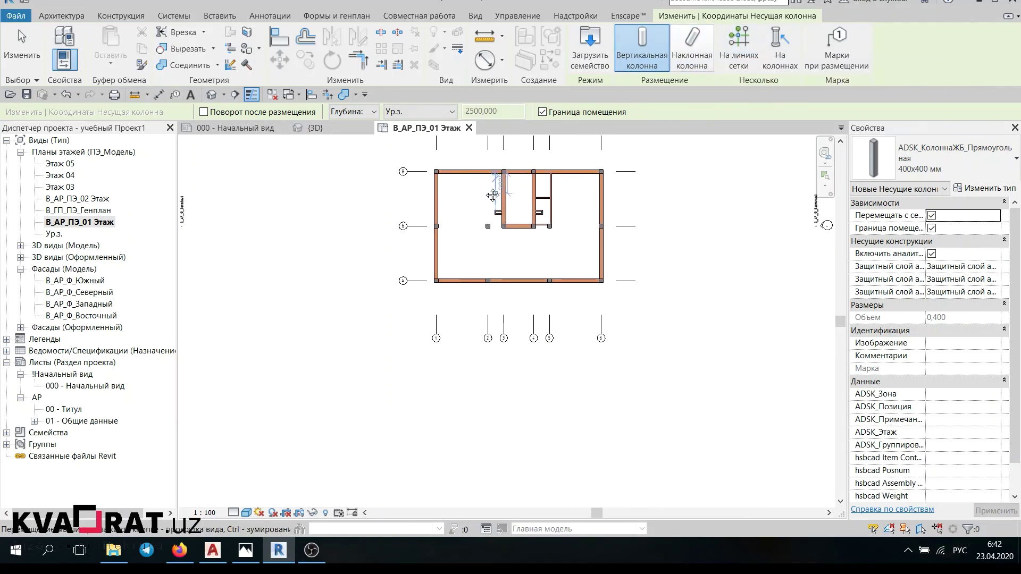
pyautogui.scroll(1, 717, 262)
pyautogui.click(37, 41)
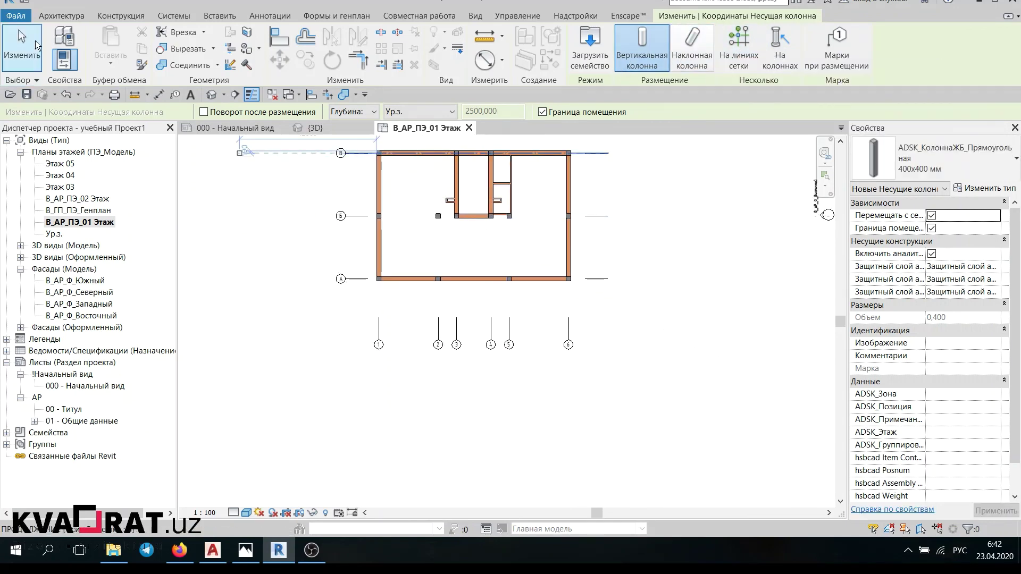